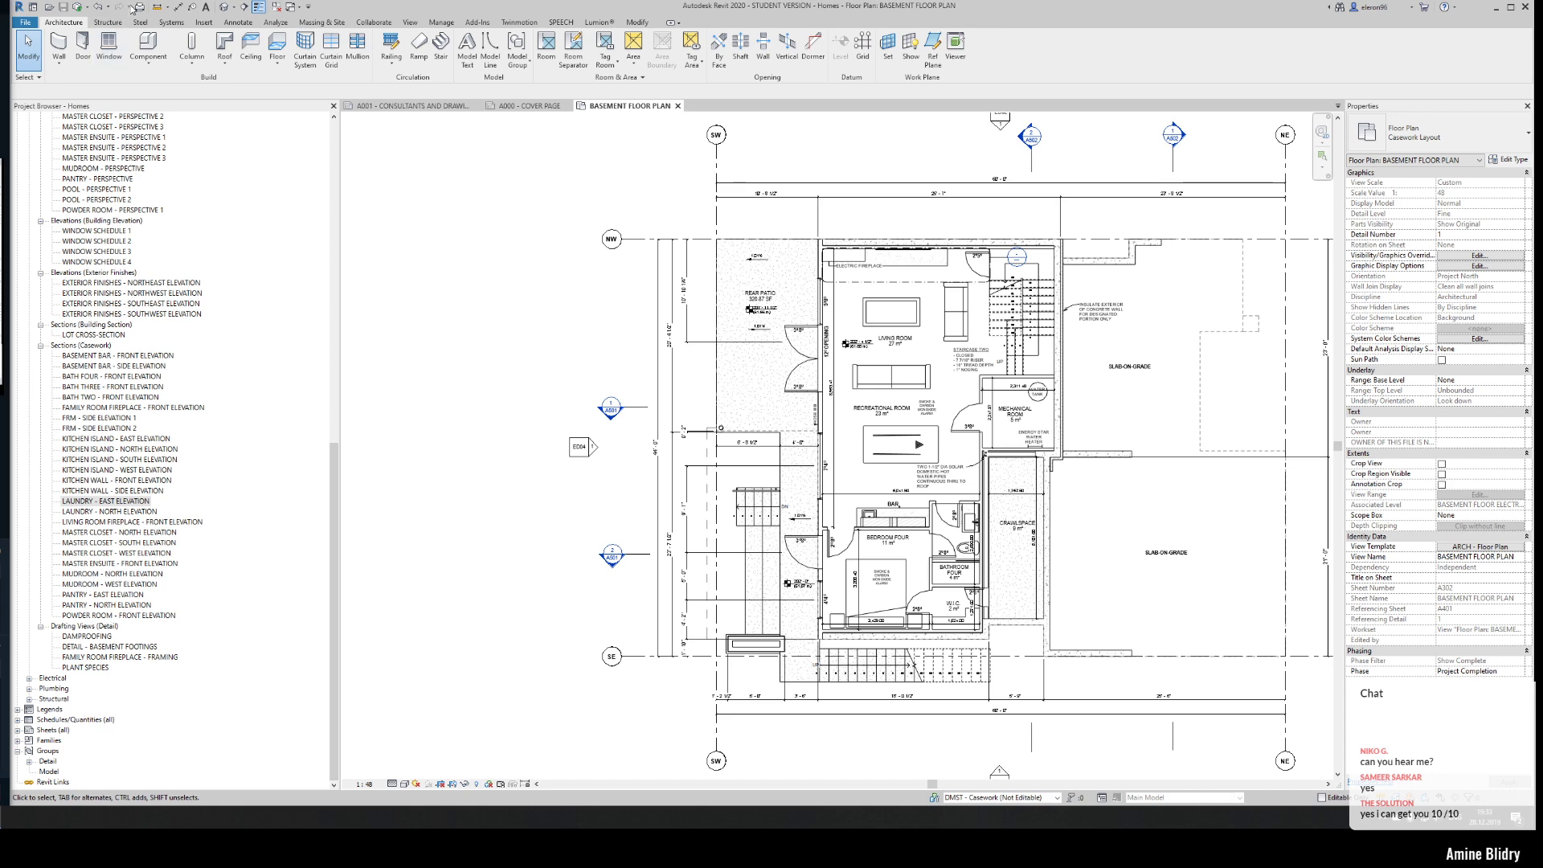
- Open the default 3D view and temporarily hide the imported site plan DWG
{"action": "left_click", "coordinate": [221, 9]}
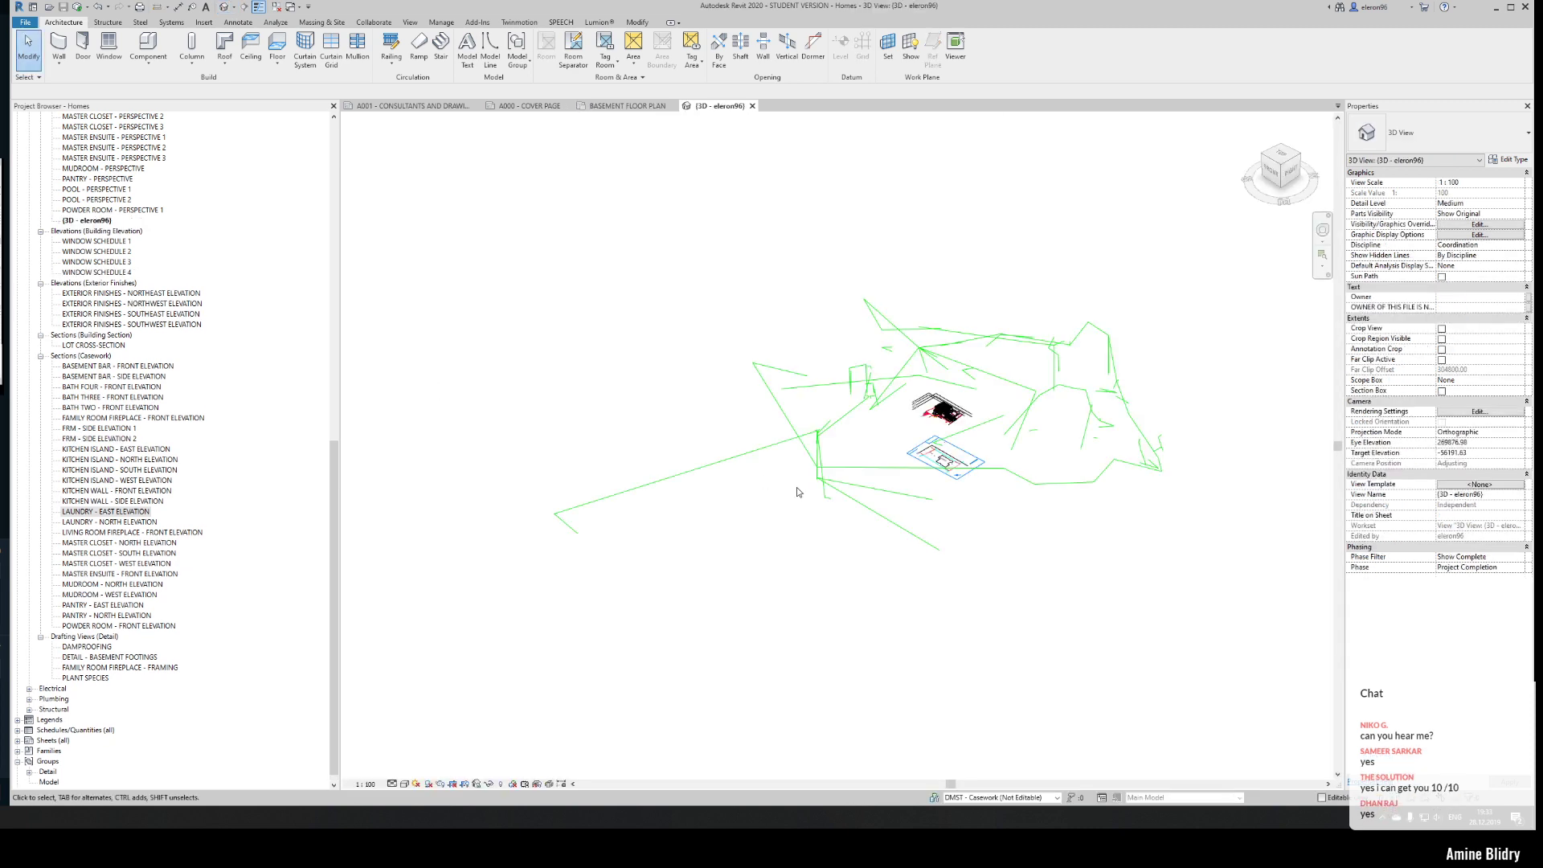
{"action": "left_click", "coordinate": [779, 439]}
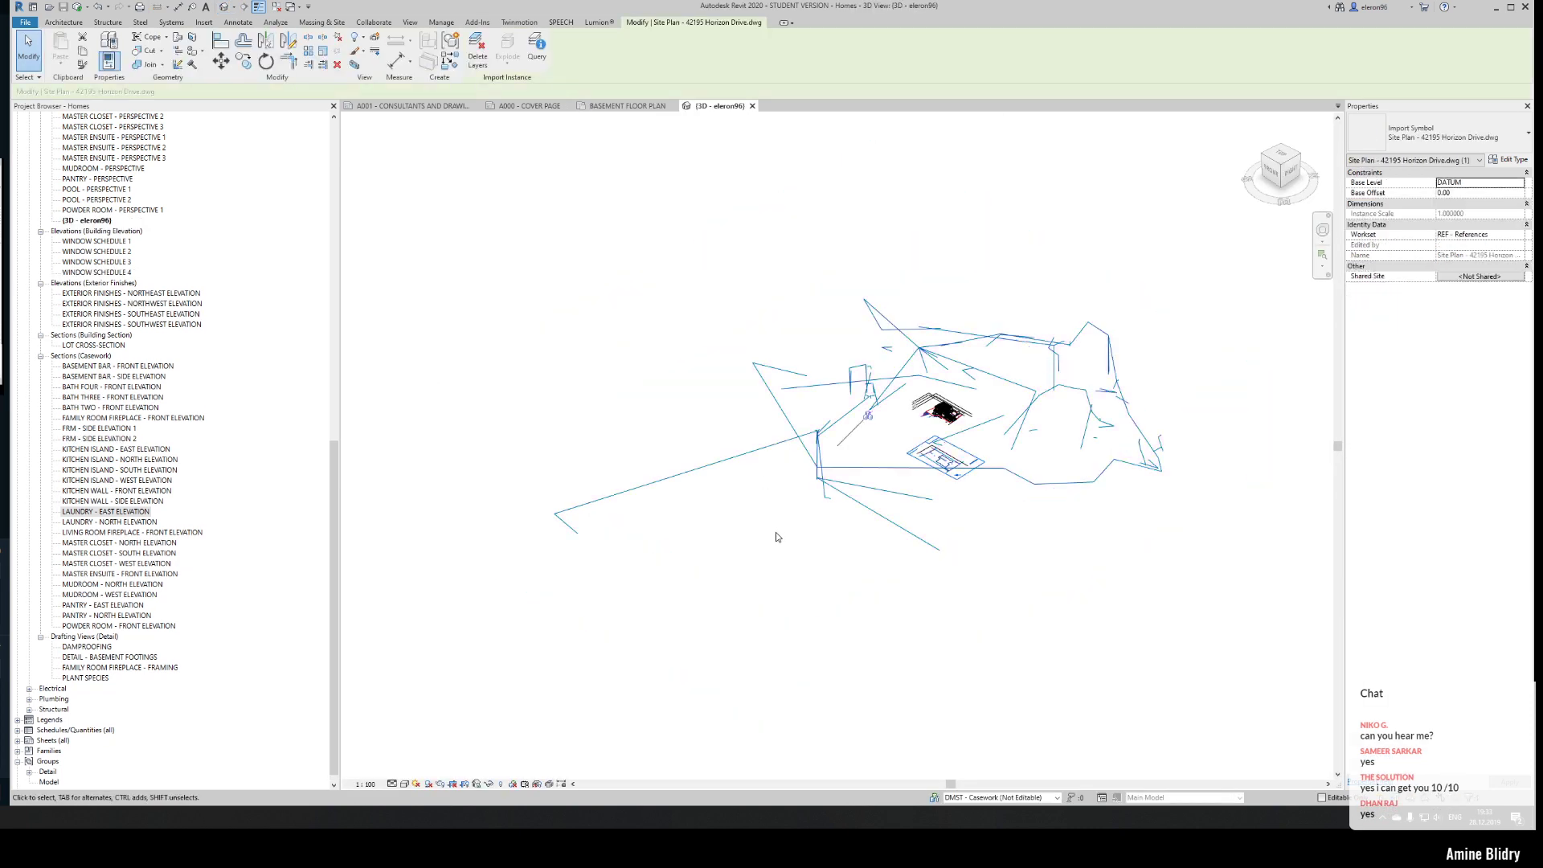
{"action": "key", "text": "h"}
{"action": "key", "text": "h"}
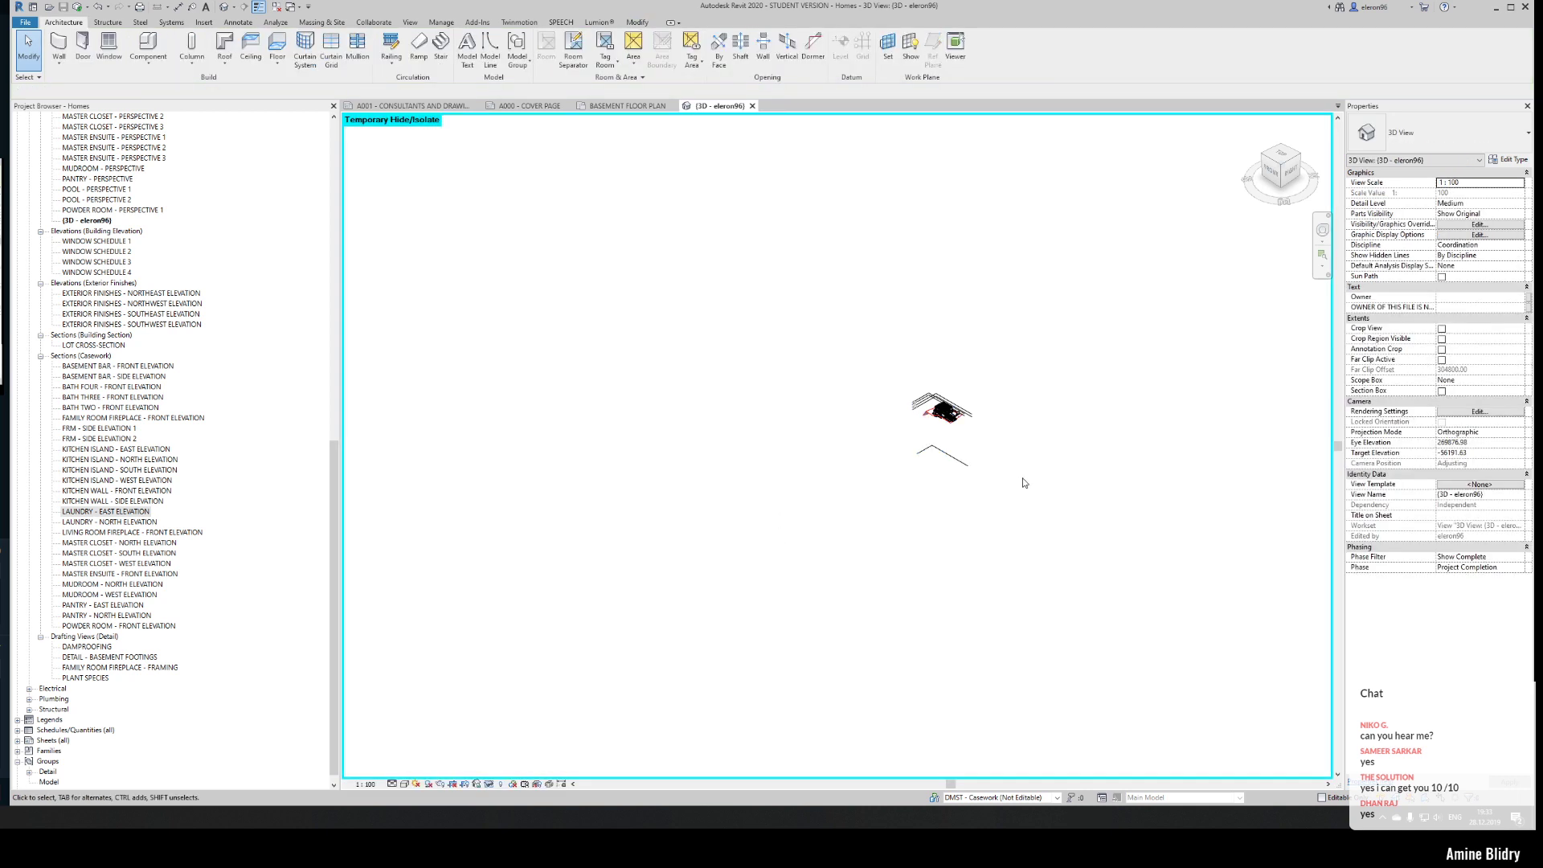
- Turn the 3D view to the pool side of the house and set its visual style to Shaded
{"action": "scroll", "coordinate": [987, 452], "scroll_direction": "up", "scroll_amount": 3}
{"action": "left_click", "coordinate": [755, 543]}
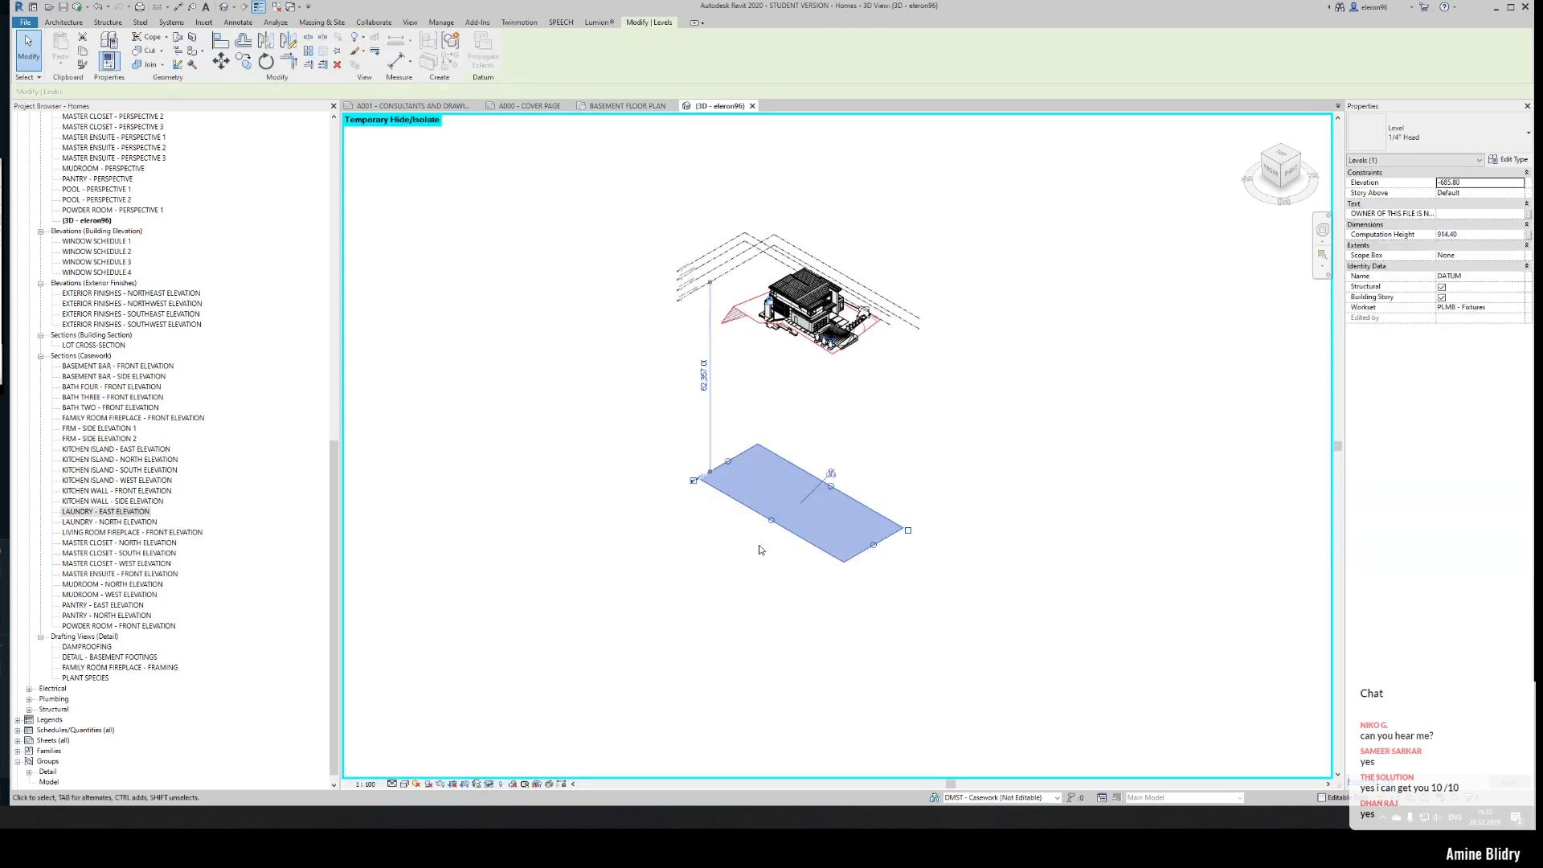
{"action": "key", "text": "Escape"}
{"action": "middle_click_drag", "start_coordinate": [720, 428], "coordinate": [1115, 393], "text": "shift"}
{"action": "key", "text": "z"}
{"action": "key", "text": "f"}
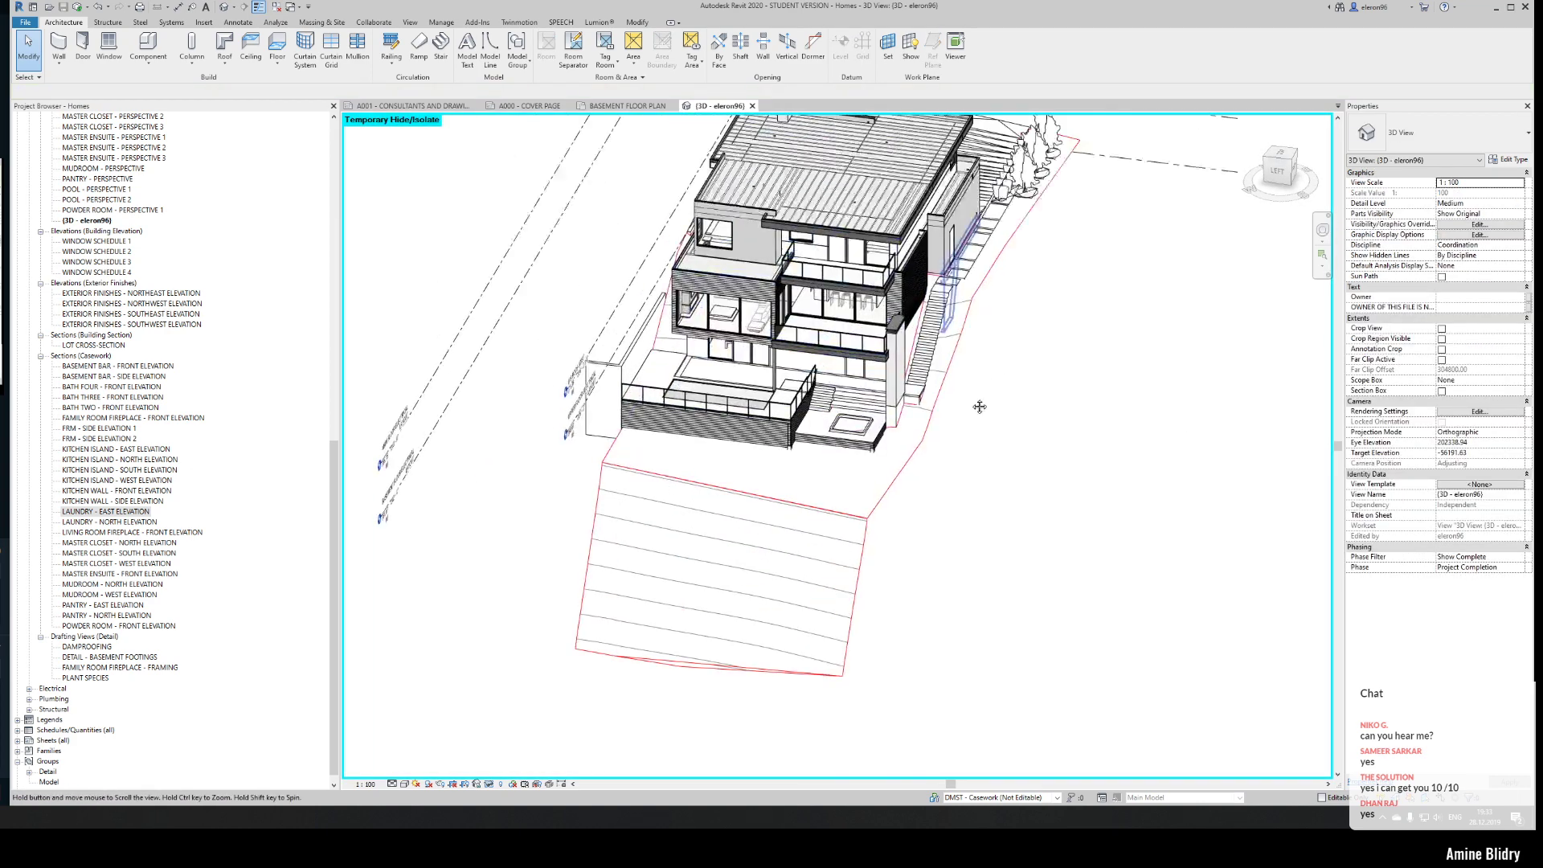
{"action": "scroll", "coordinate": [1073, 544], "scroll_direction": "up", "scroll_amount": 3}
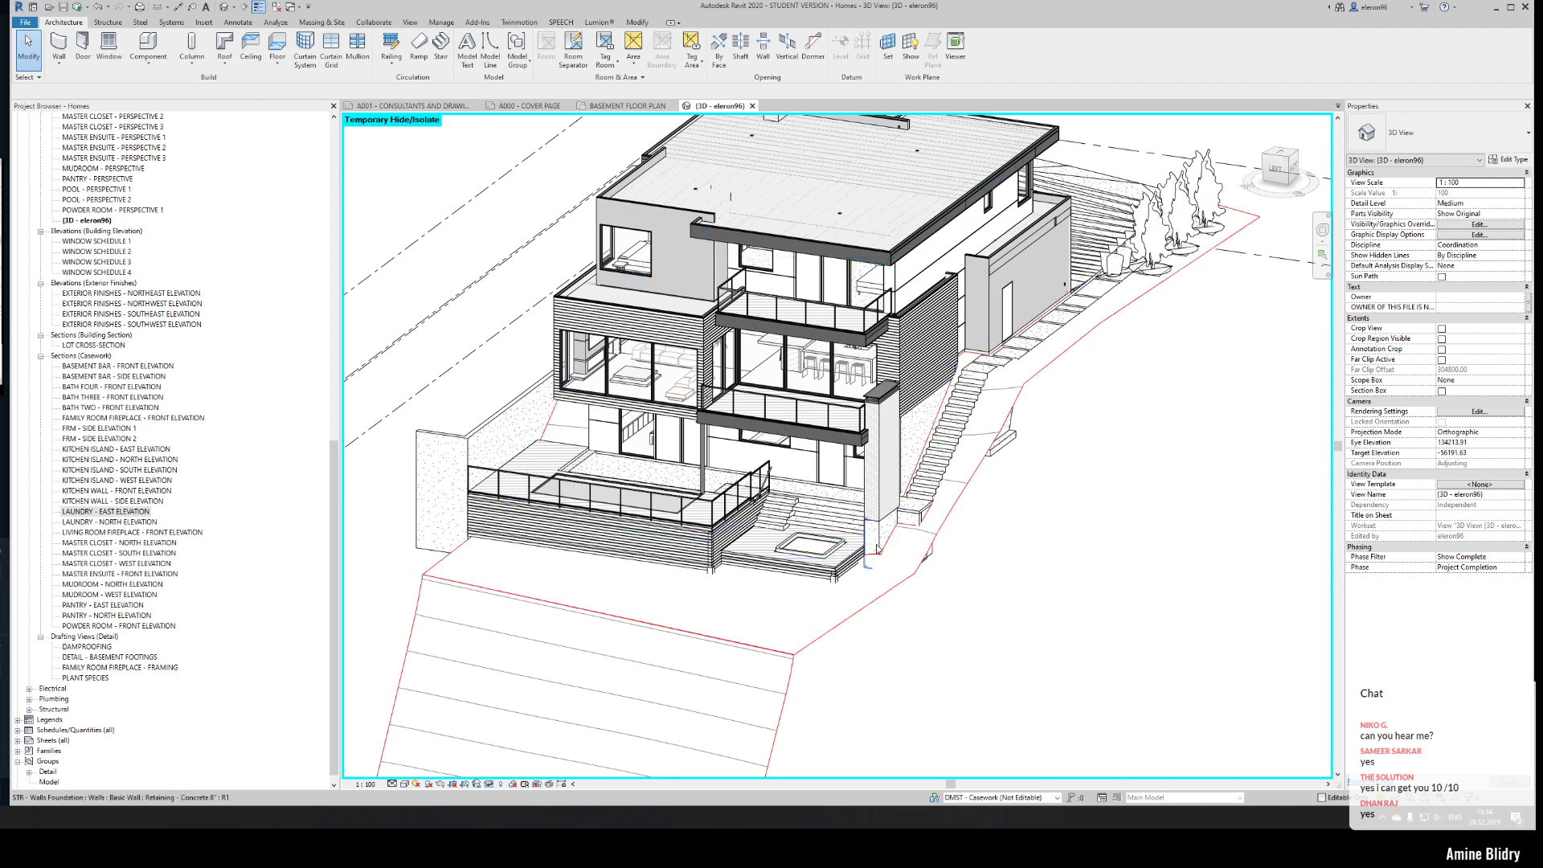
{"action": "left_click", "coordinate": [405, 783]}
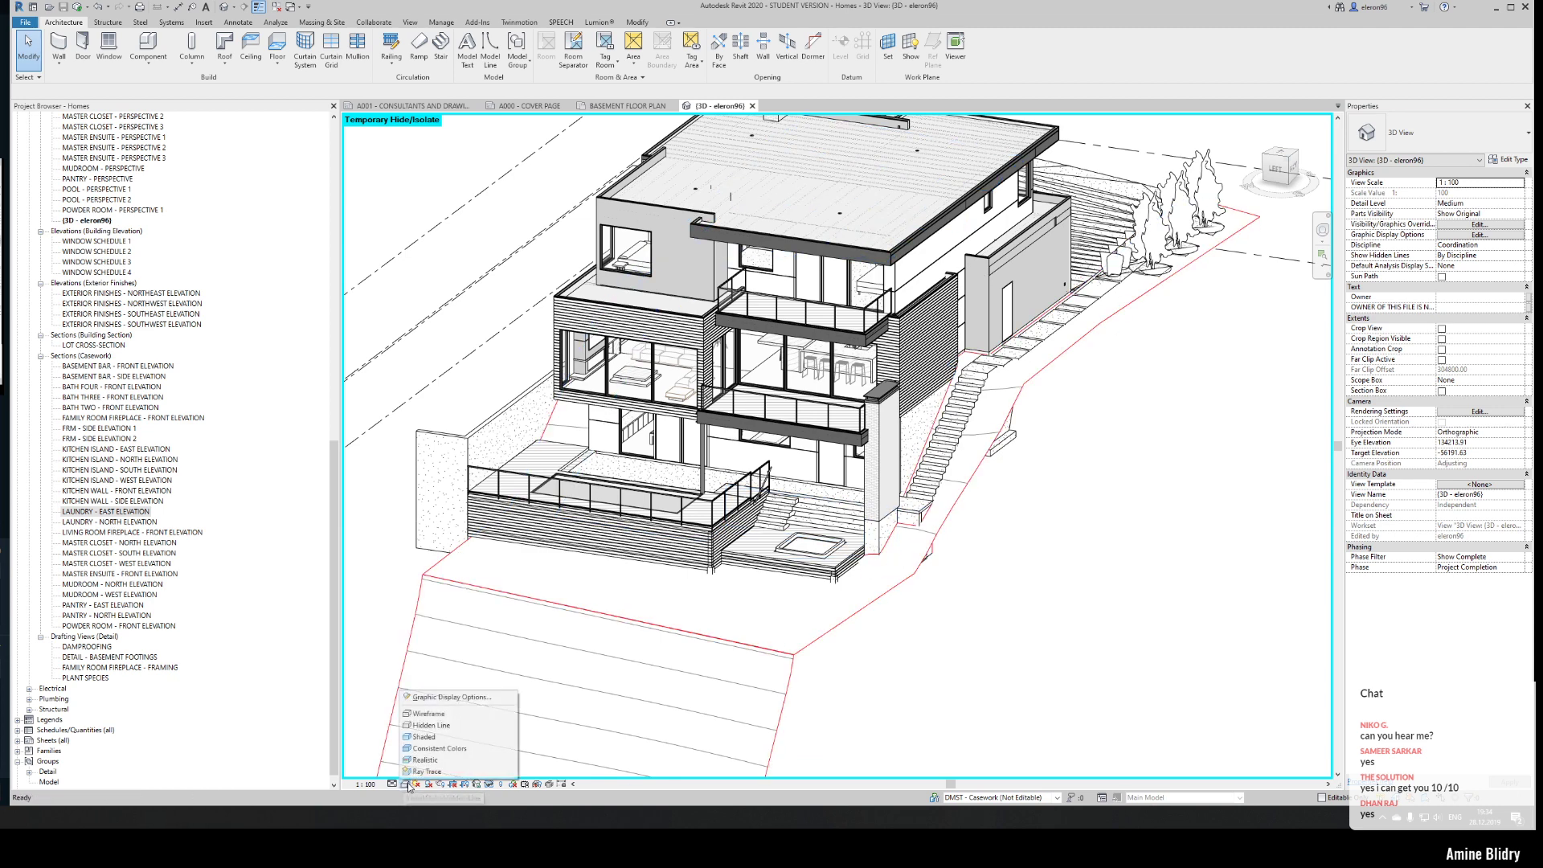
{"action": "left_click", "coordinate": [433, 737]}
- Inspect the shaded pool deck and exterior steps up close, and select the patio railing
{"action": "mouse_move", "coordinate": [955, 643]}
{"action": "middle_mouse_down", "text": "shift"}
{"action": "mouse_move", "coordinate": [985, 630]}
{"action": "mouse_move", "coordinate": [1003, 586]}
{"action": "mouse_move", "coordinate": [1099, 586]}
{"action": "mouse_move", "coordinate": [1164, 610]}
{"action": "mouse_move", "coordinate": [1047, 570]}
{"action": "middle_mouse_up", "text": "shift"}
{"action": "scroll", "coordinate": [940, 485], "scroll_direction": "up", "scroll_amount": 3}
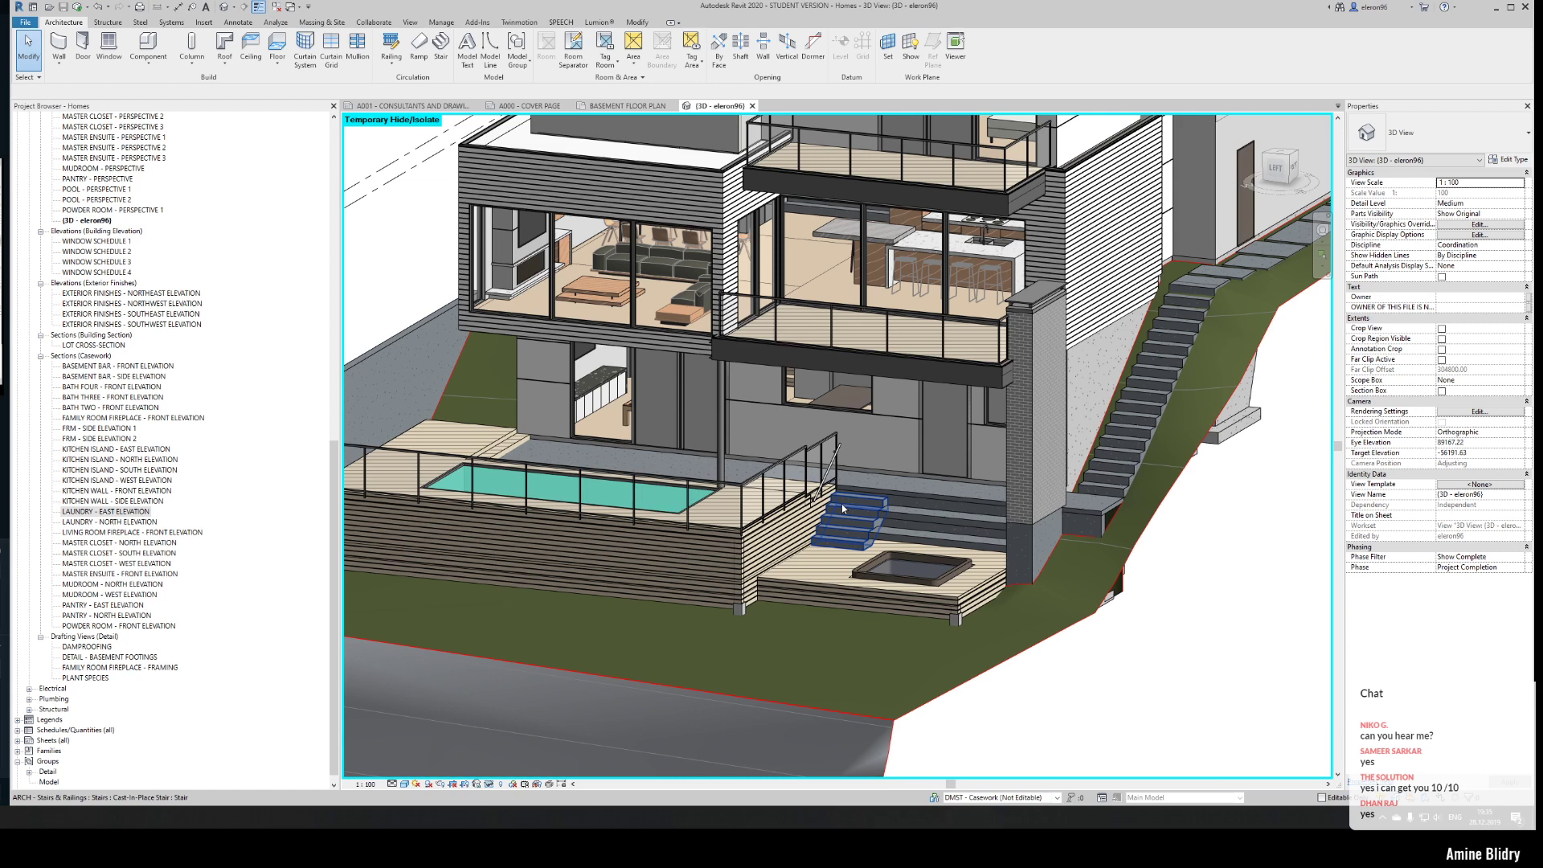
{"action": "left_click", "coordinate": [691, 491]}
{"action": "scroll", "coordinate": [723, 498], "scroll_direction": "up", "scroll_amount": 2}
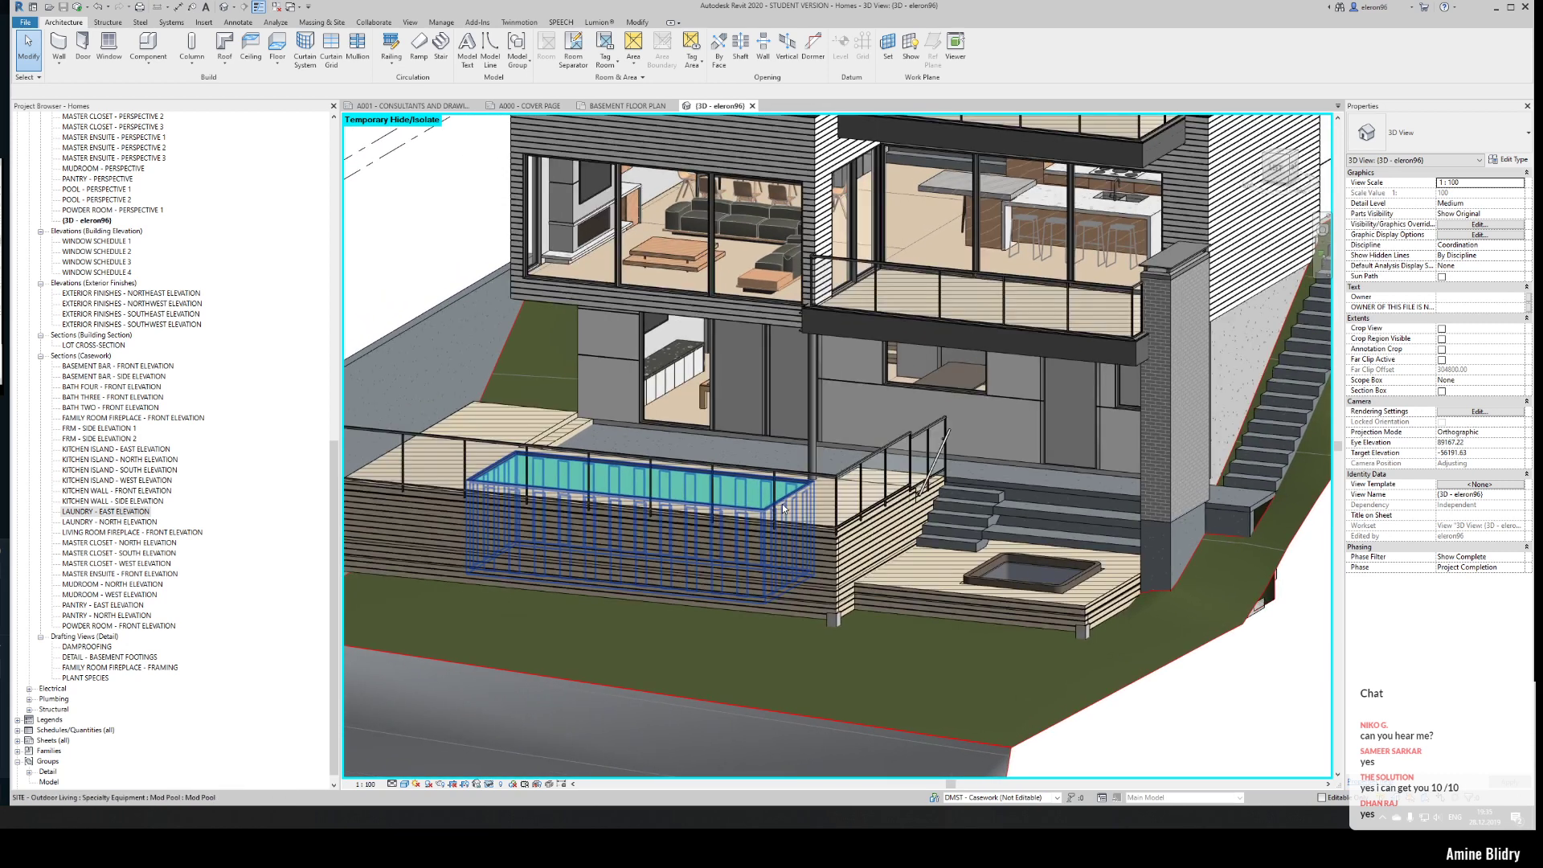
{"action": "left_click", "coordinate": [831, 496]}
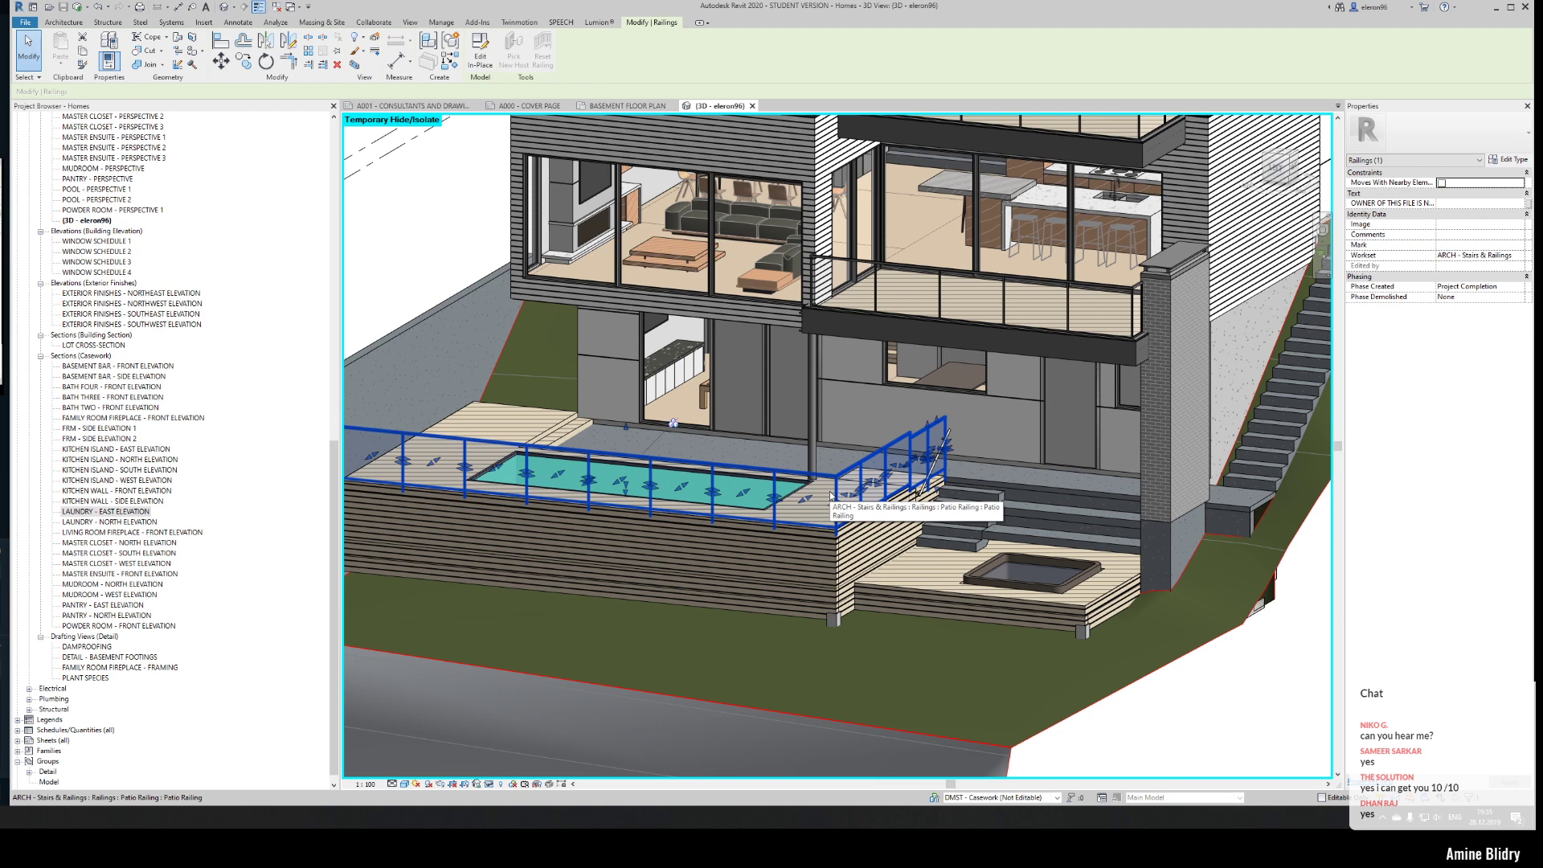
{"action": "middle_click_drag", "start_coordinate": [1005, 402], "coordinate": [855, 460]}
{"action": "middle_click_drag", "start_coordinate": [979, 327], "coordinate": [918, 370]}
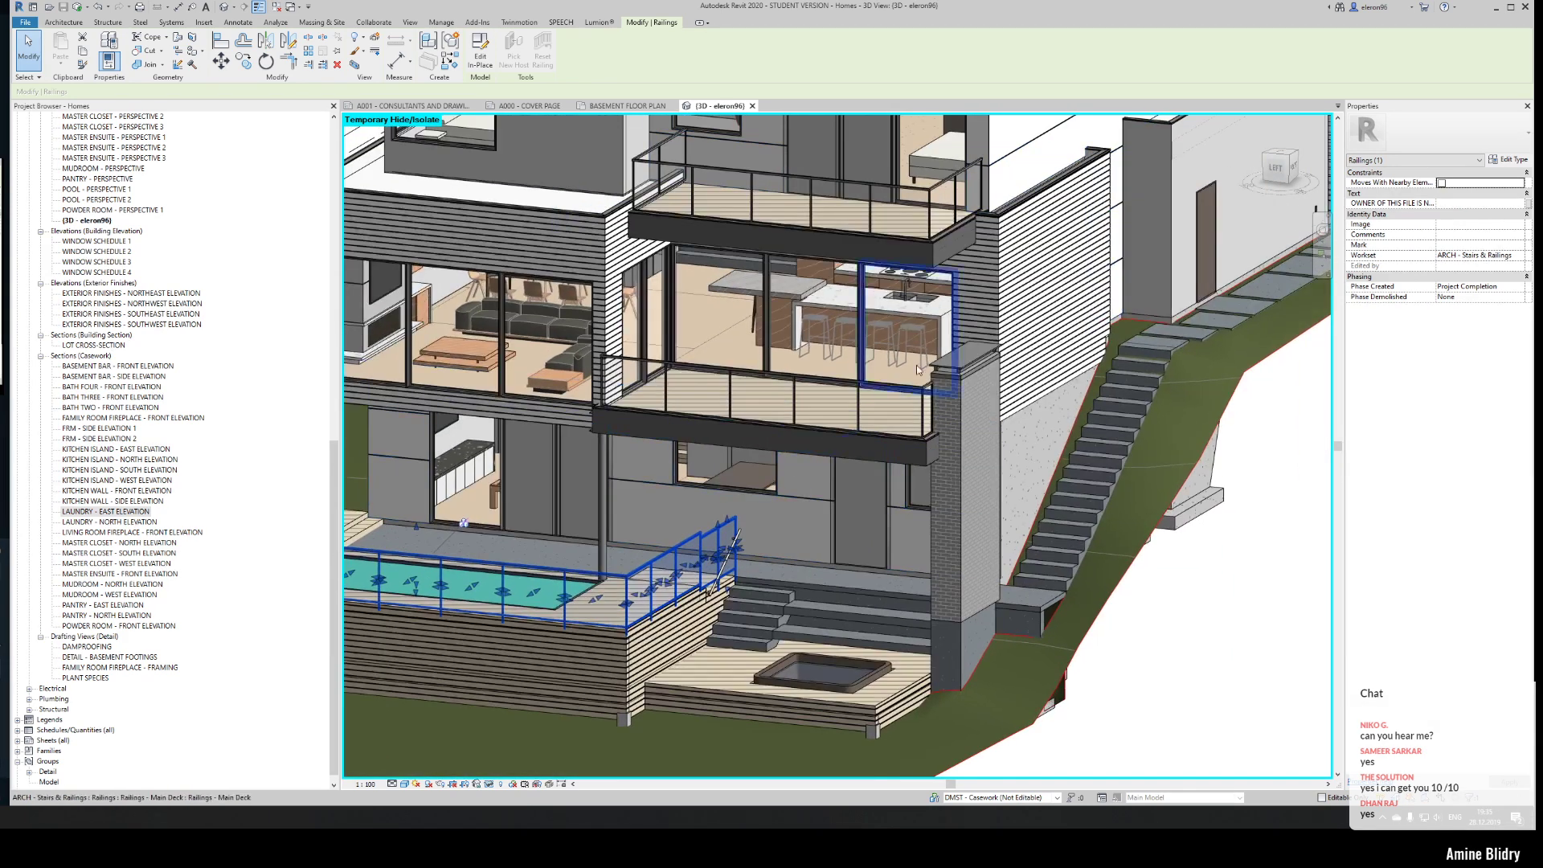
- Open the type properties of the kitchen's end bar stool and highlight its bimobject.com product link
{"action": "scroll", "coordinate": [916, 331], "scroll_direction": "up", "scroll_amount": 3}
{"action": "left_click", "coordinate": [917, 329]}
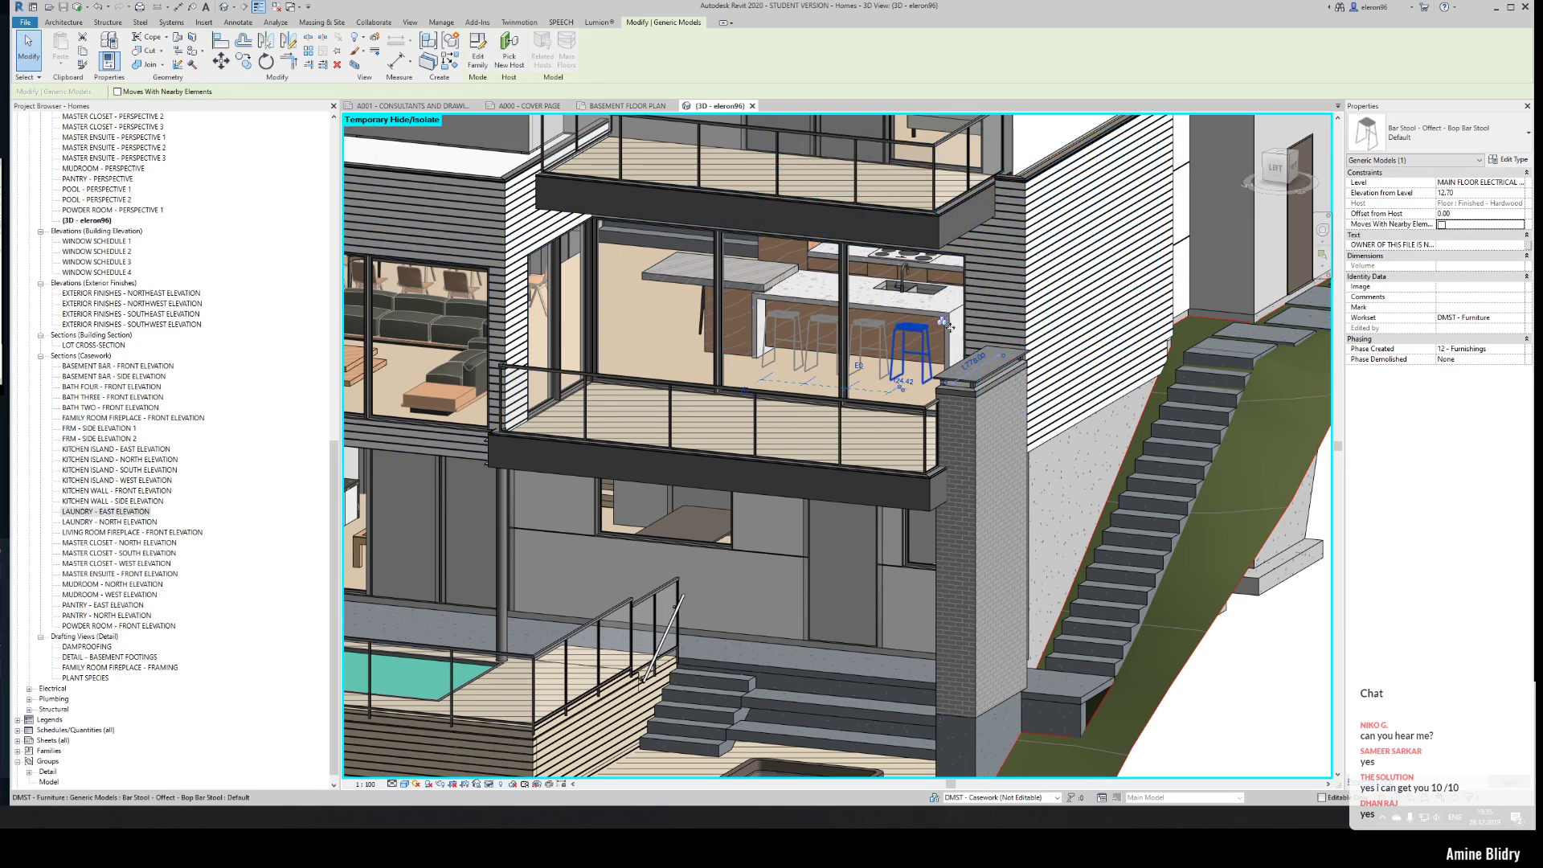
{"action": "left_click", "coordinate": [1509, 160]}
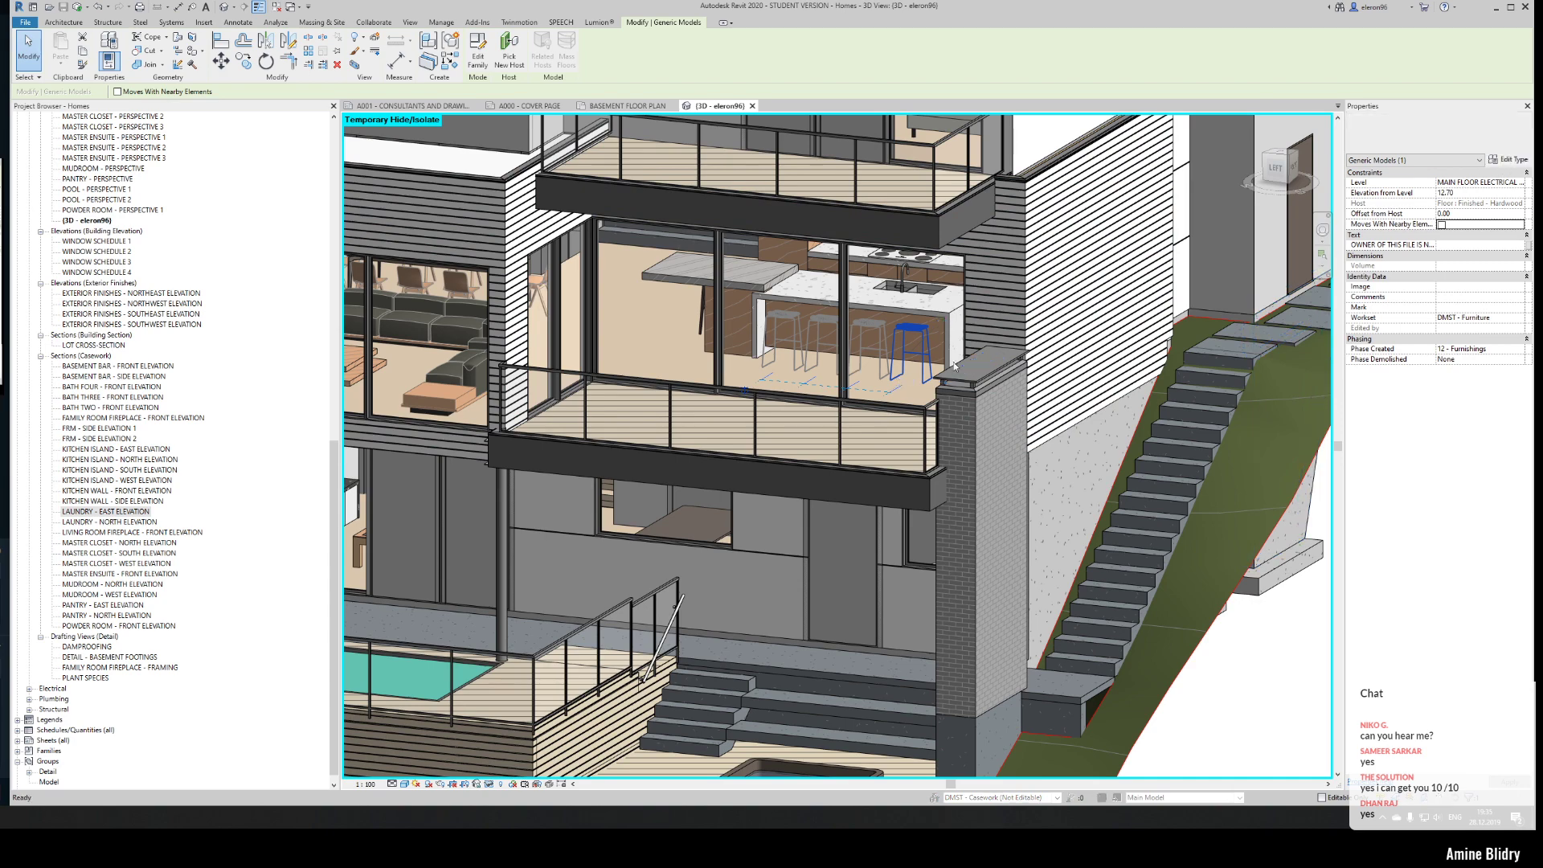
{"action": "scroll", "coordinate": [656, 376], "scroll_direction": "down", "scroll_amount": 7}
{"action": "scroll", "coordinate": [656, 375], "scroll_direction": "up", "scroll_amount": 6}
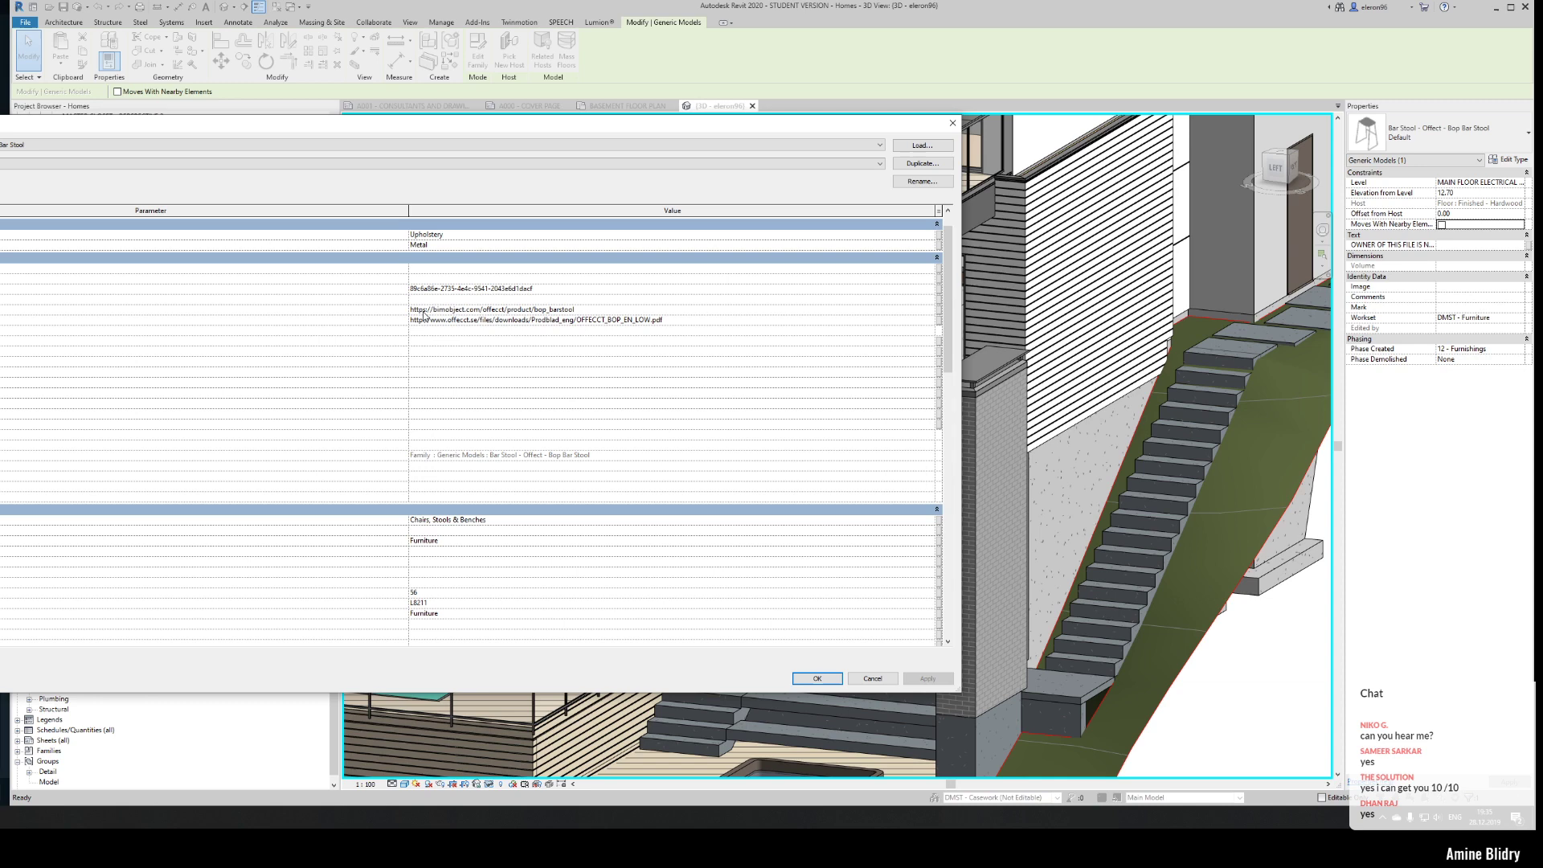
{"action": "left_click", "coordinate": [424, 314]}
{"action": "left_click_drag", "start_coordinate": [576, 309], "coordinate": [438, 311]}
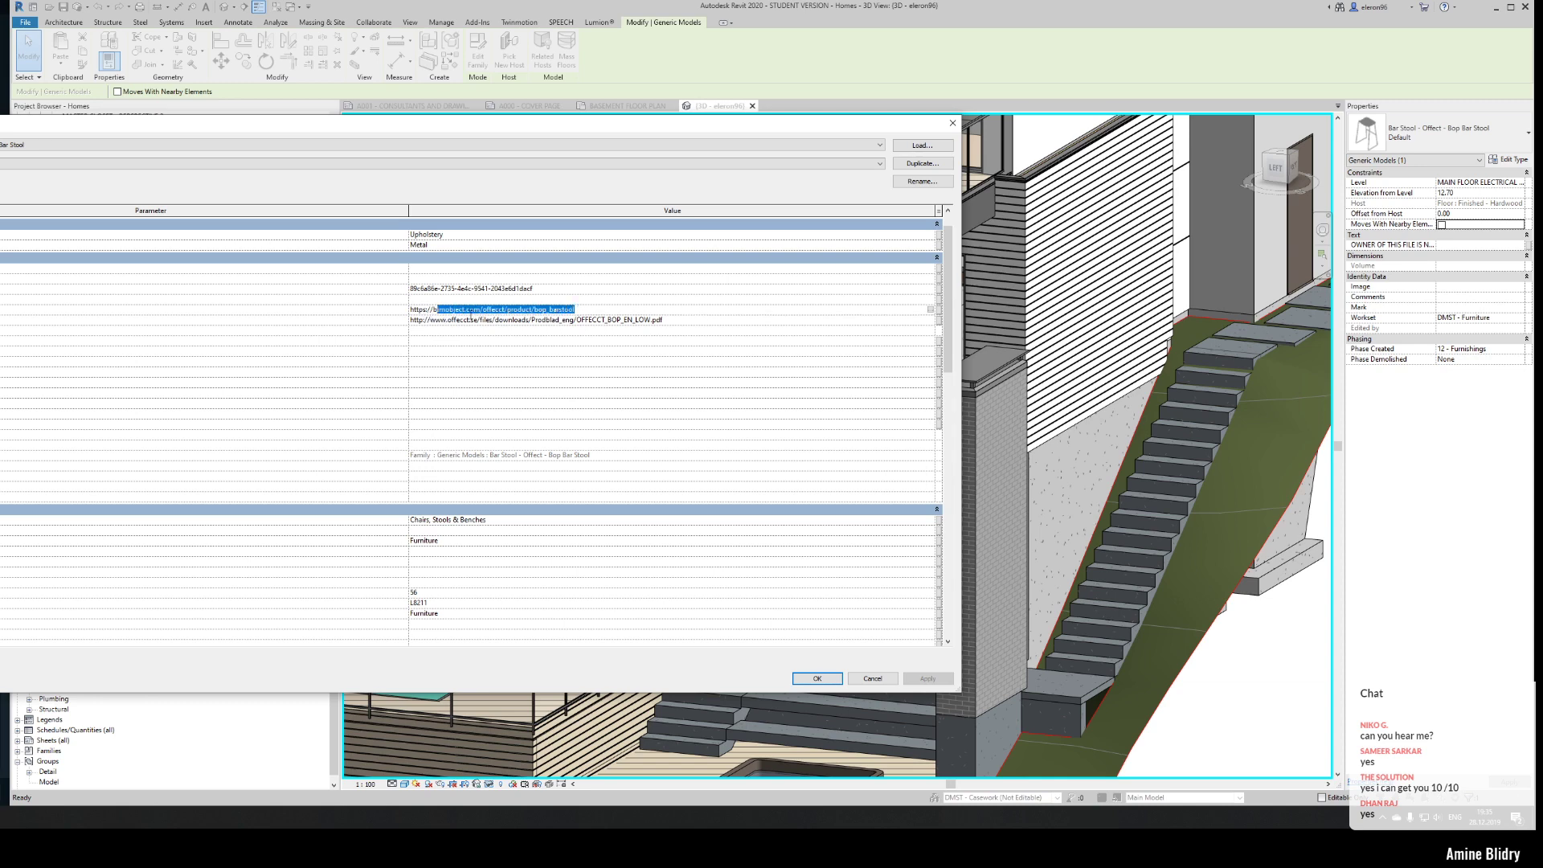
{"action": "key", "text": "ctrl+a"}
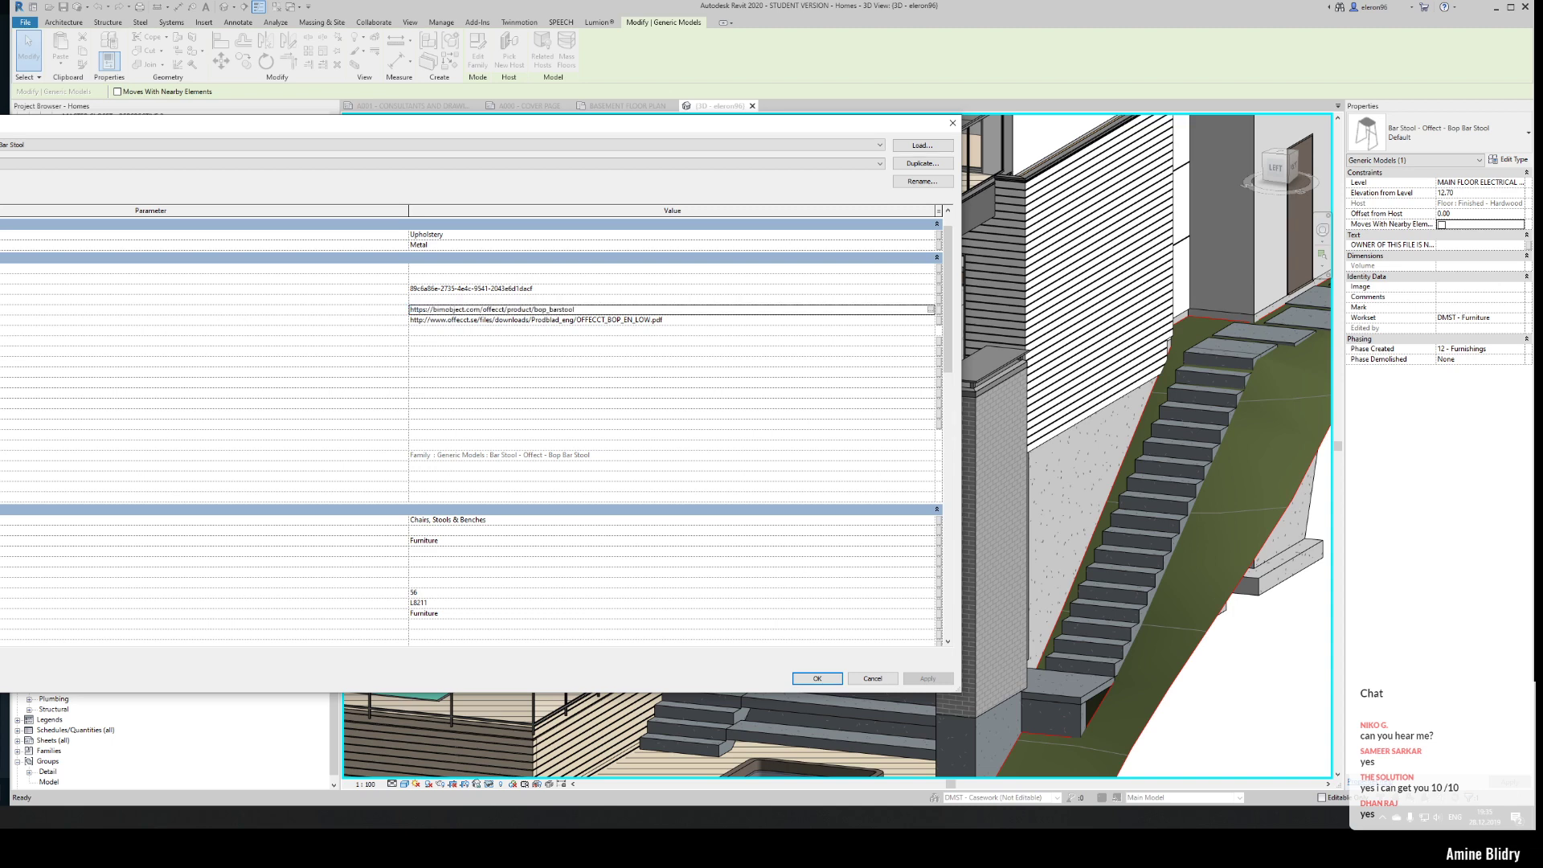
- Read through the bar stool's remaining type parameters, including the General and Other groups, and close them unchanged
{"action": "scroll", "coordinate": [32, 346], "scroll_direction": "down", "scroll_amount": 12}
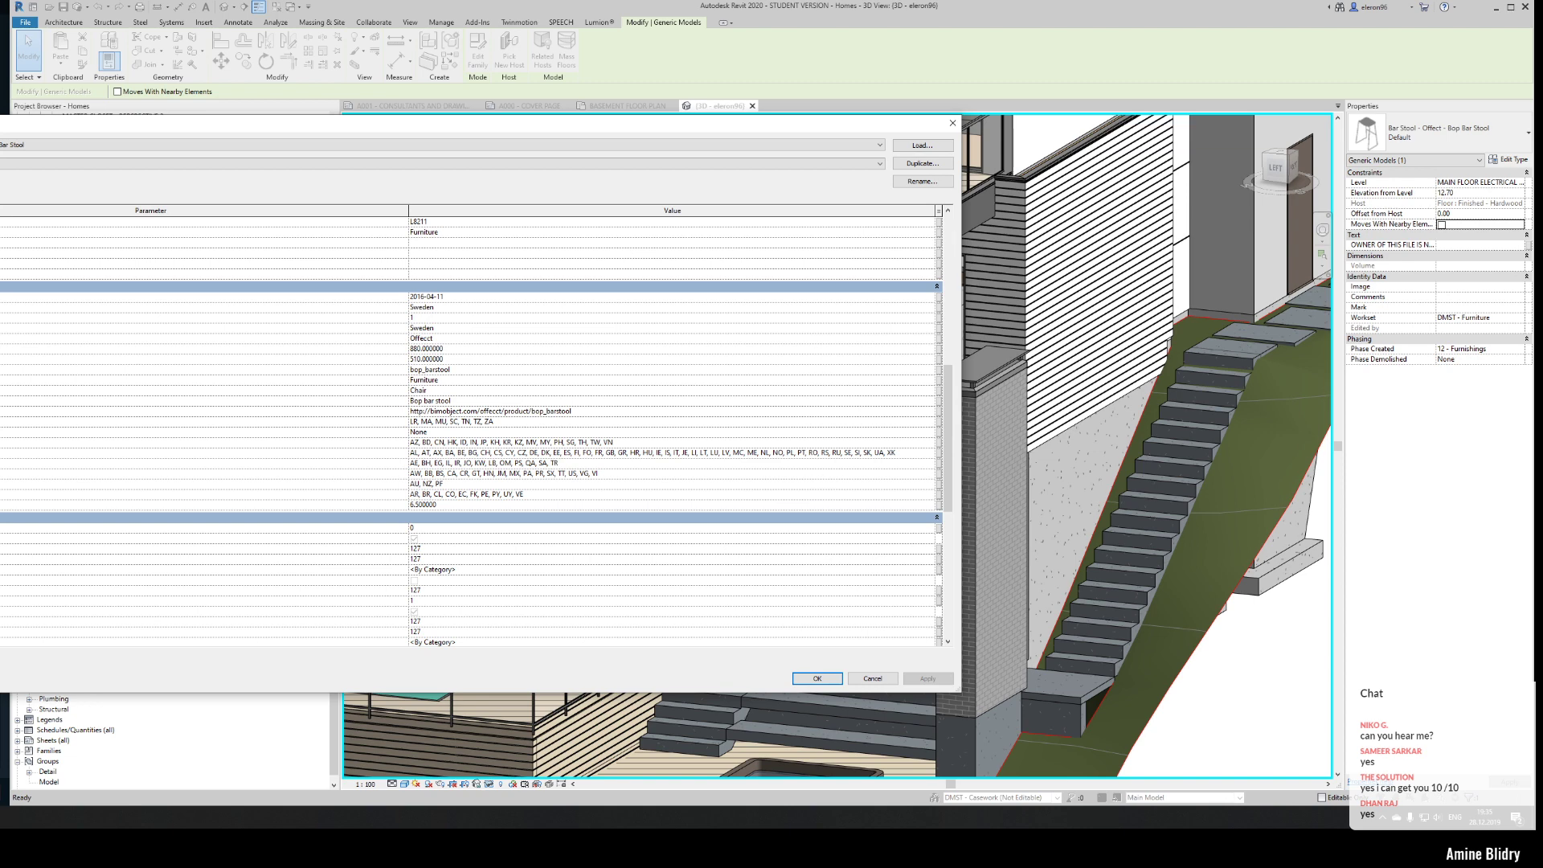
{"action": "scroll", "coordinate": [471, 426], "scroll_direction": "down", "scroll_amount": 6}
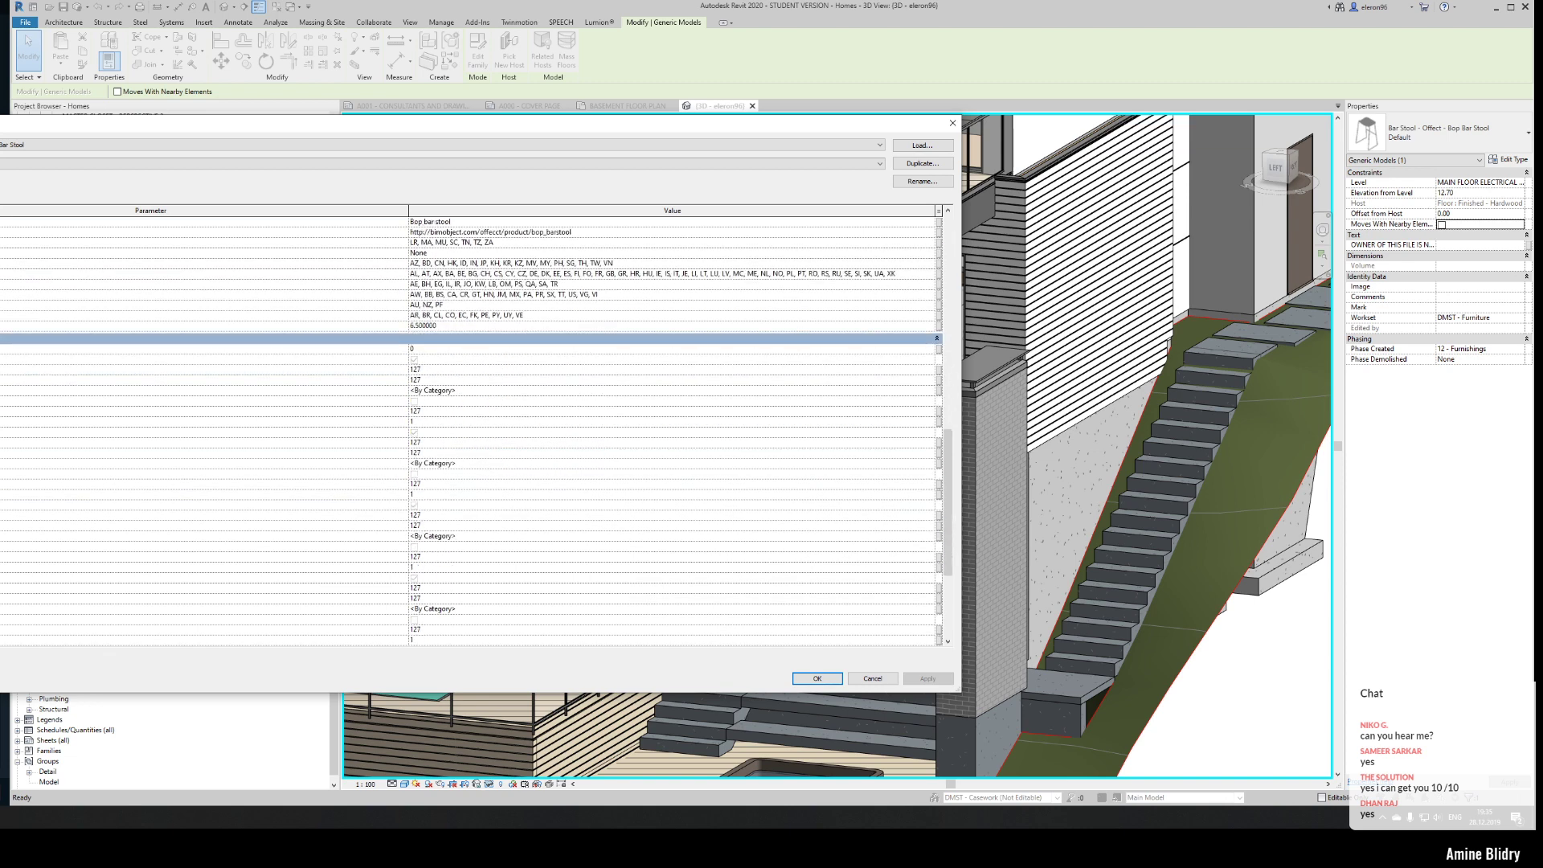
{"action": "scroll", "coordinate": [104, 619], "scroll_direction": "down", "scroll_amount": 3}
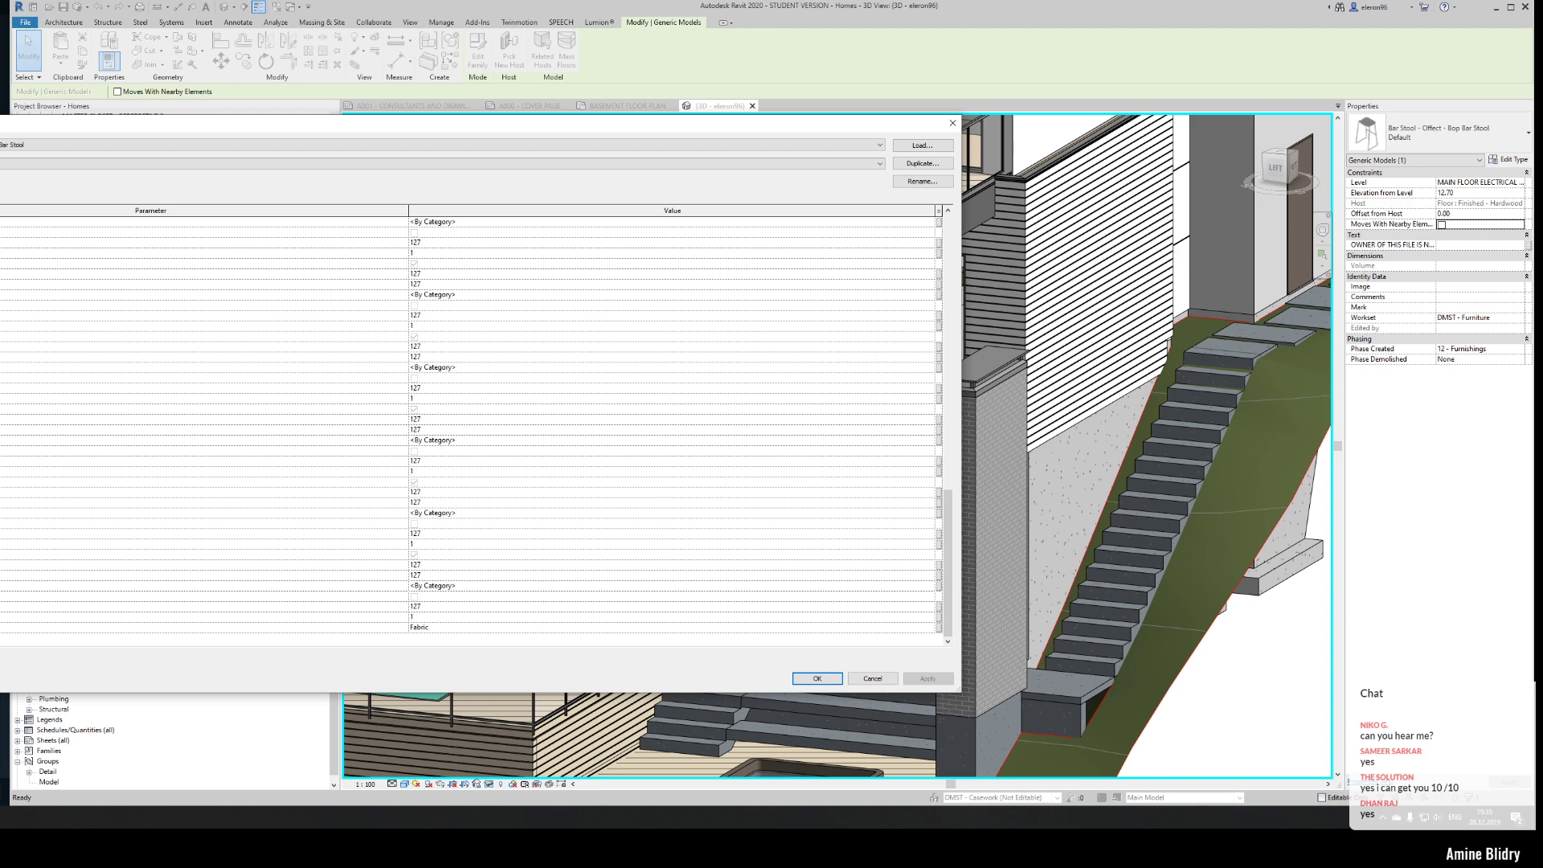
{"action": "left_click_drag", "start_coordinate": [185, 125], "coordinate": [1195, 155]}
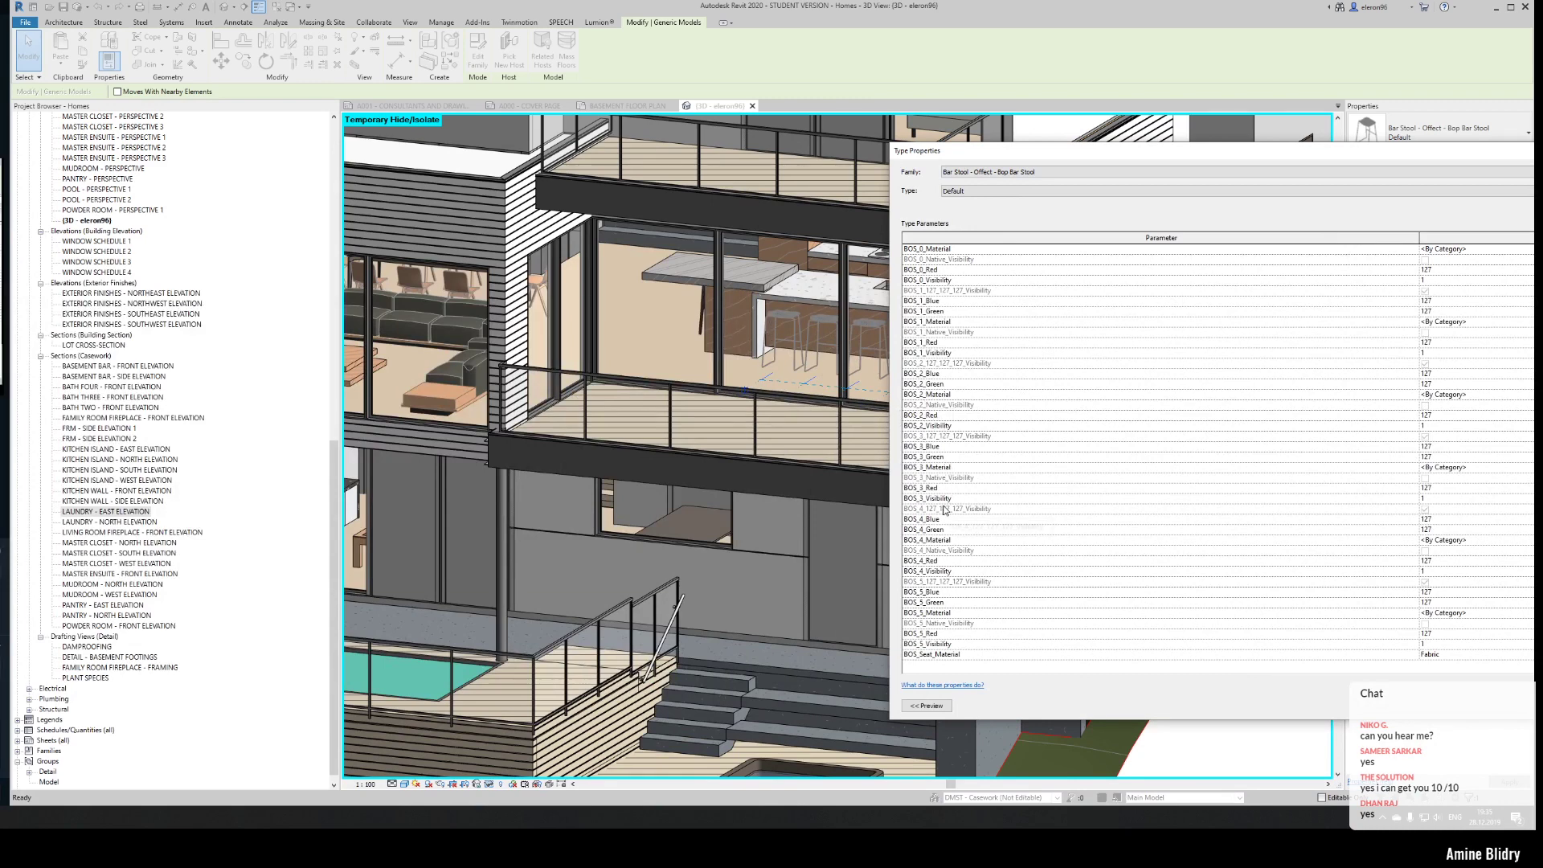
{"action": "left_click_drag", "start_coordinate": [987, 158], "coordinate": [392, 72]}
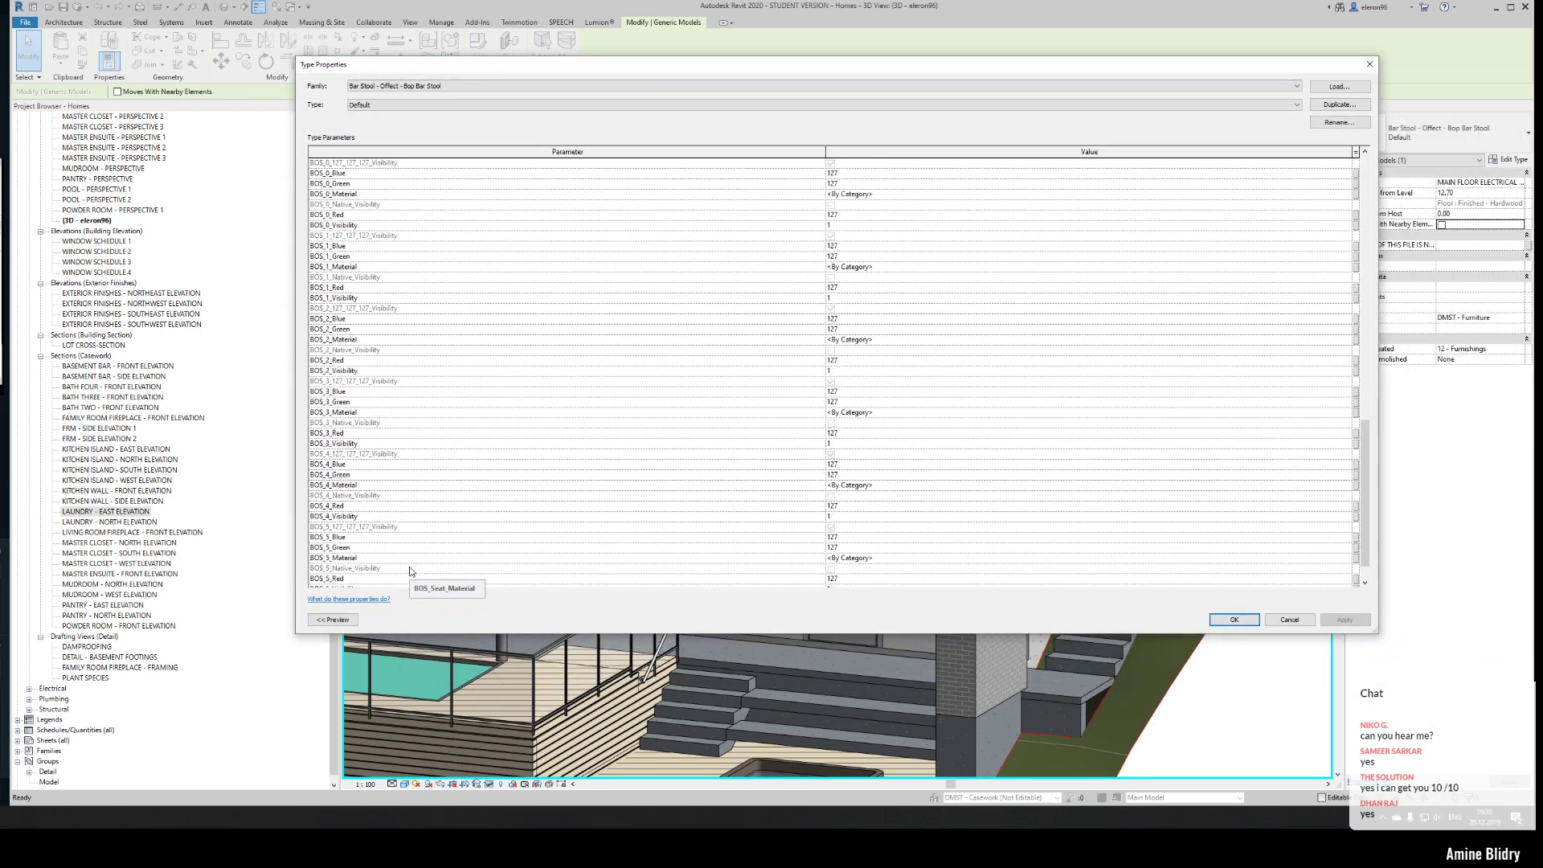
{"action": "scroll", "coordinate": [410, 572], "scroll_direction": "up", "scroll_amount": 5}
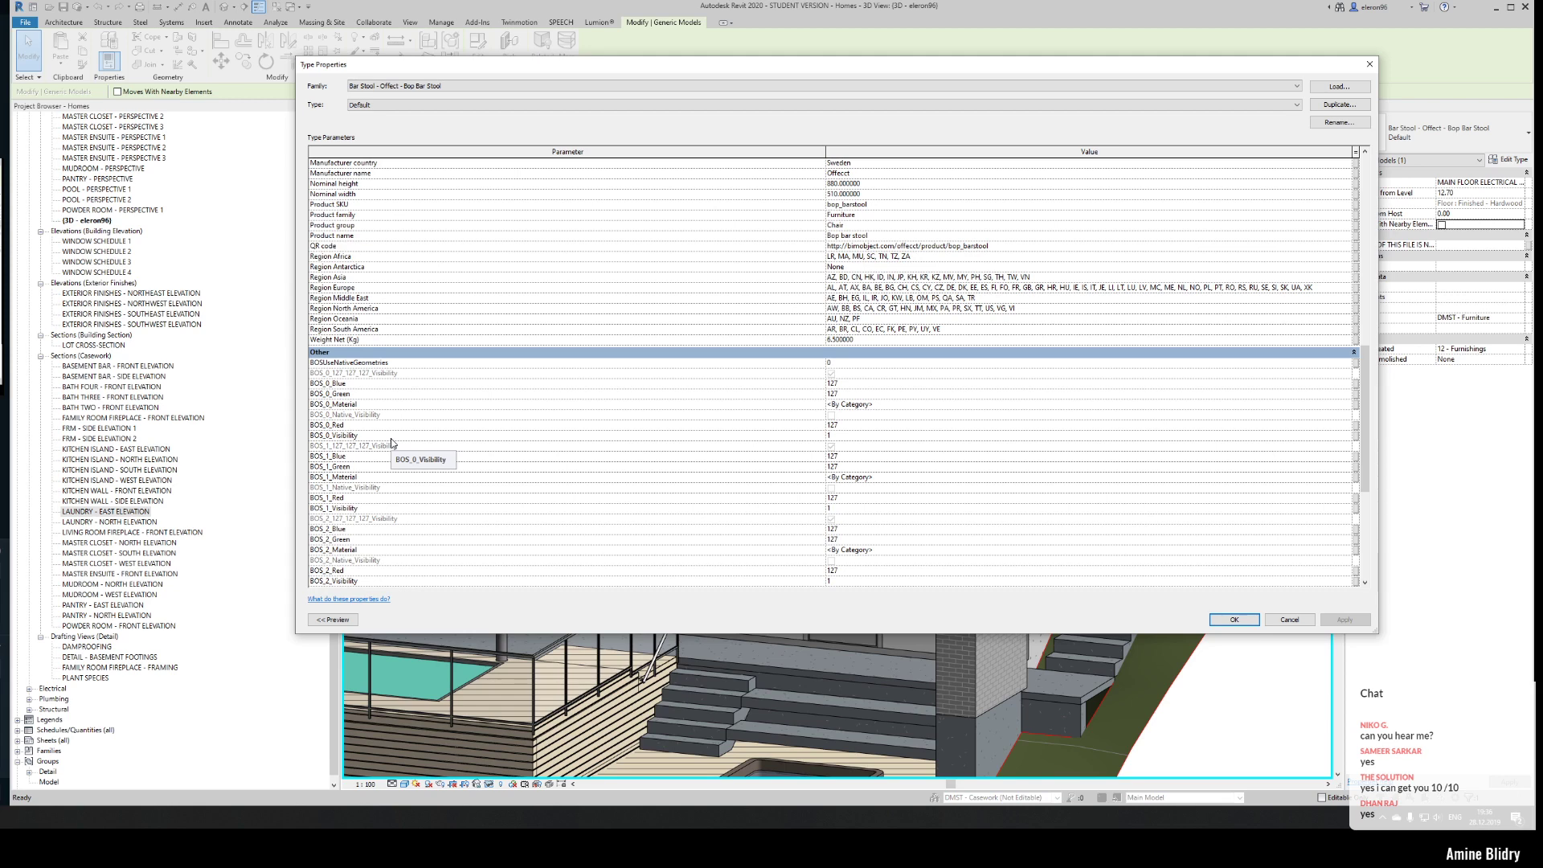
{"action": "scroll", "coordinate": [392, 443], "scroll_direction": "up", "scroll_amount": 2}
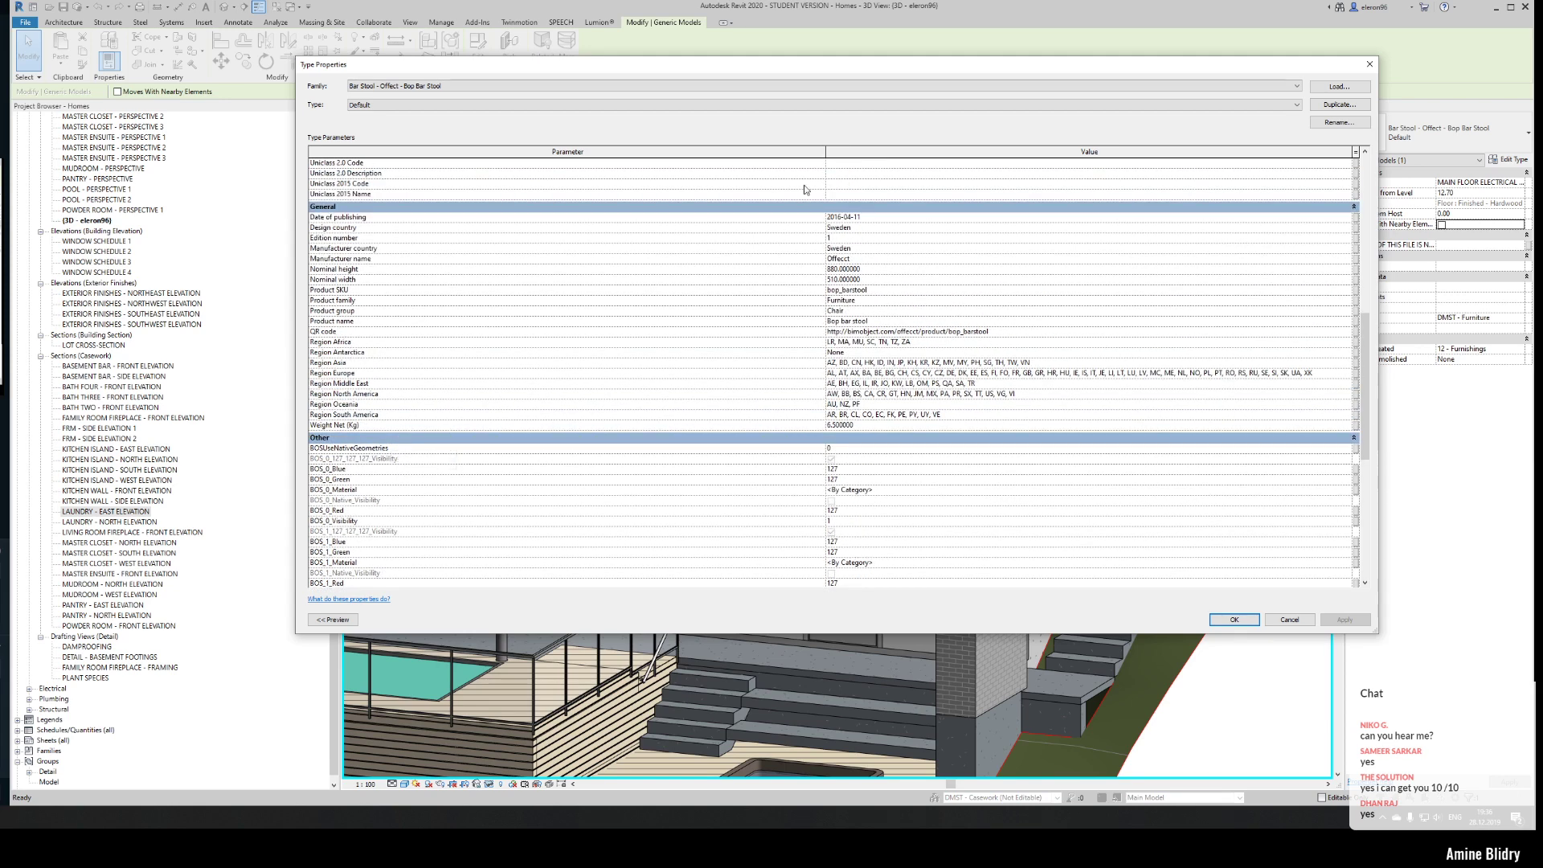
{"action": "left_click", "coordinate": [1370, 64]}
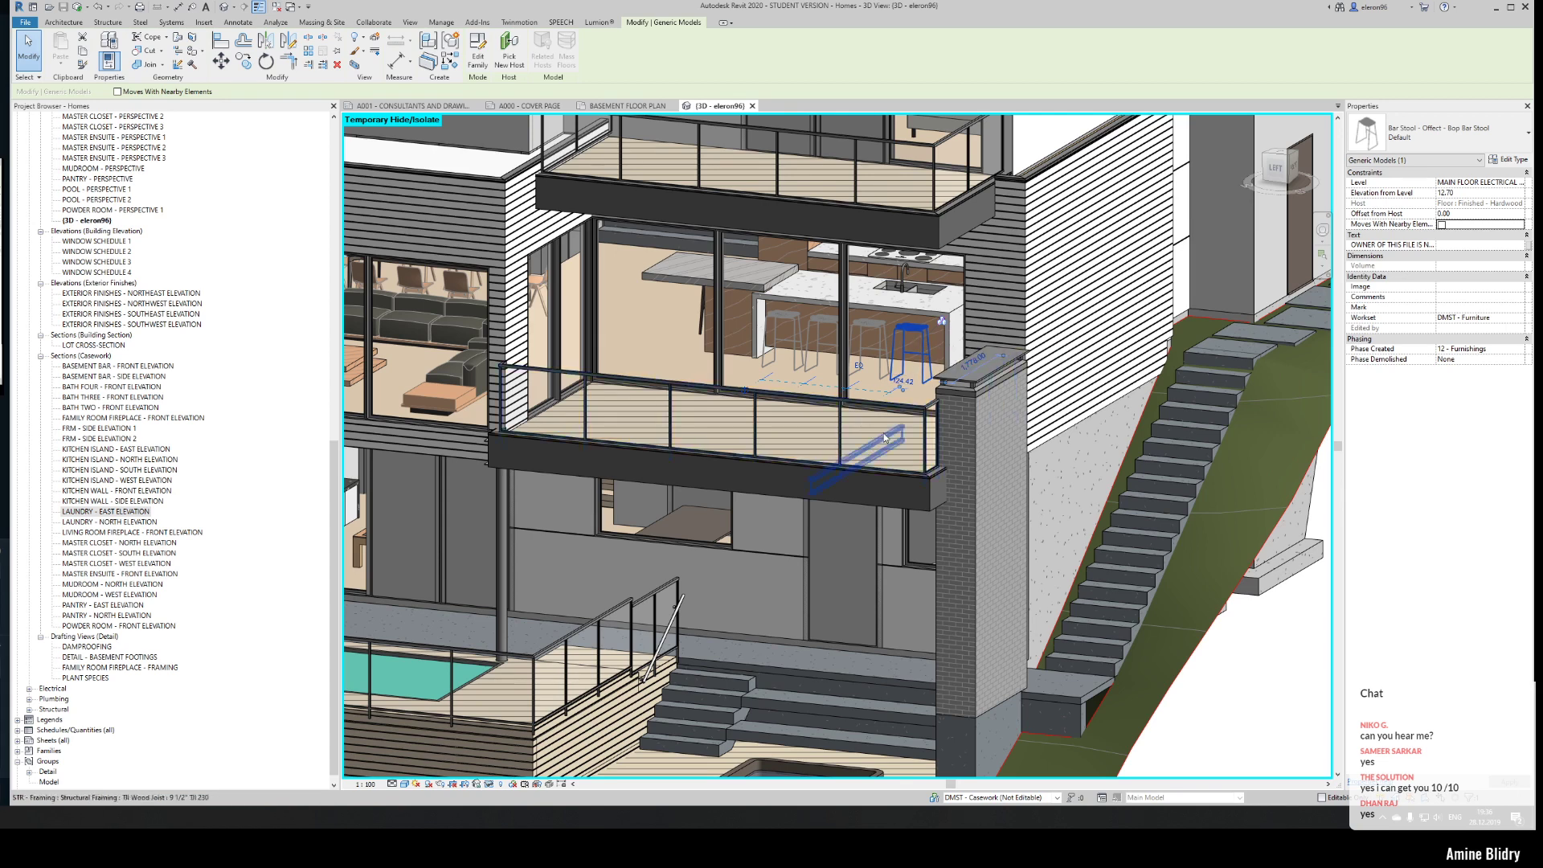
- Examine the side stairs, the planted trees and the driveway side of the house in the 3D view
{"action": "middle_click_drag", "start_coordinate": [888, 427], "coordinate": [720, 505]}
{"action": "scroll", "coordinate": [720, 505], "scroll_direction": "down", "scroll_amount": 3}
{"action": "middle_click_drag", "start_coordinate": [1045, 394], "coordinate": [633, 505]}
{"action": "scroll", "coordinate": [821, 402], "scroll_direction": "up", "scroll_amount": 4}
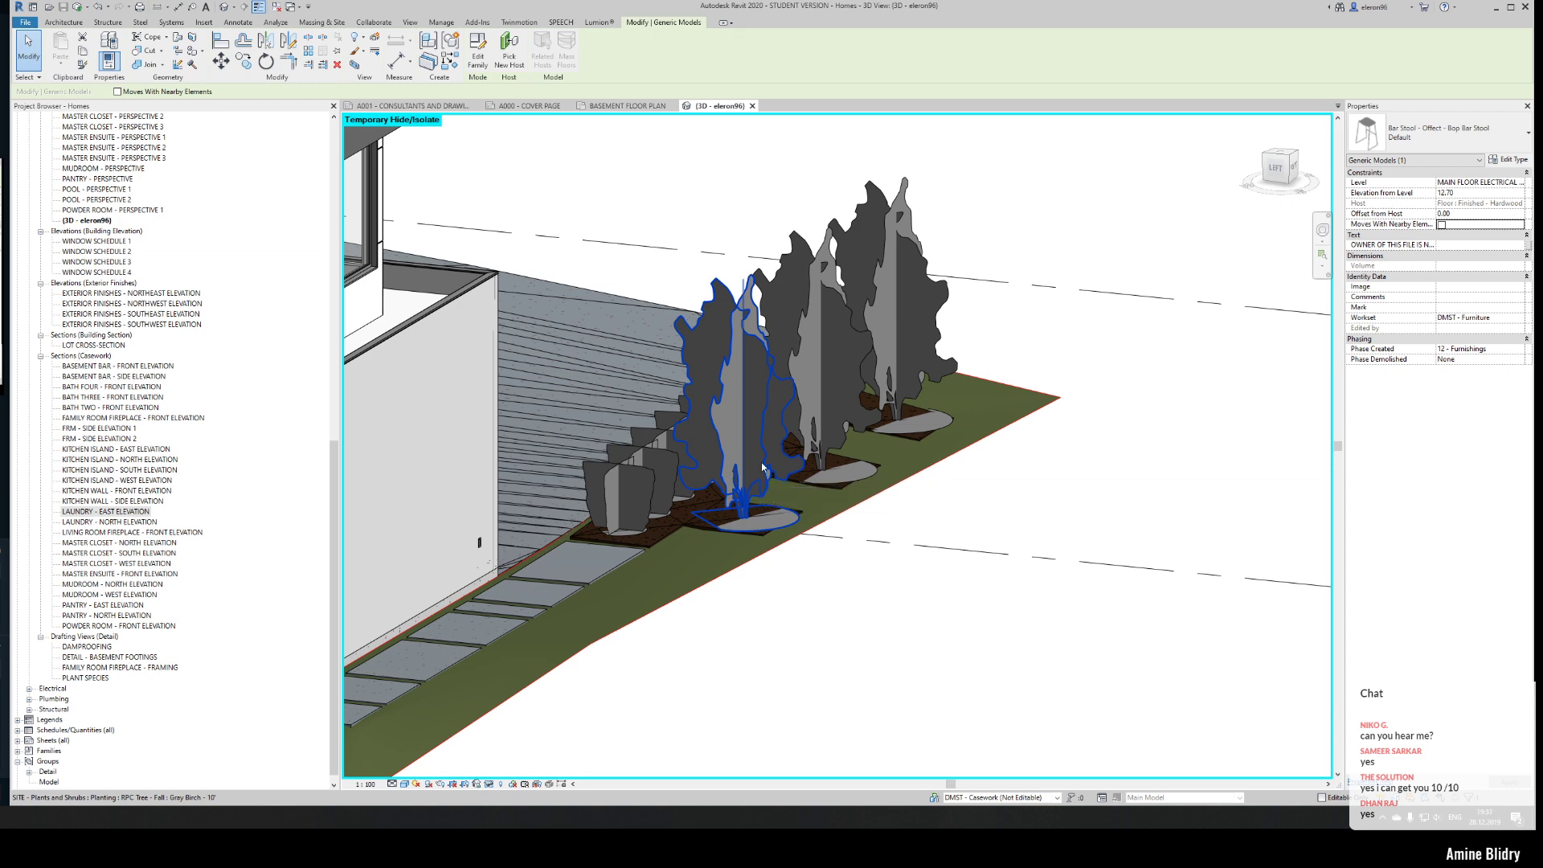
{"action": "scroll", "coordinate": [773, 518], "scroll_direction": "down", "scroll_amount": 2}
{"action": "scroll", "coordinate": [773, 518], "scroll_direction": "down", "scroll_amount": 1}
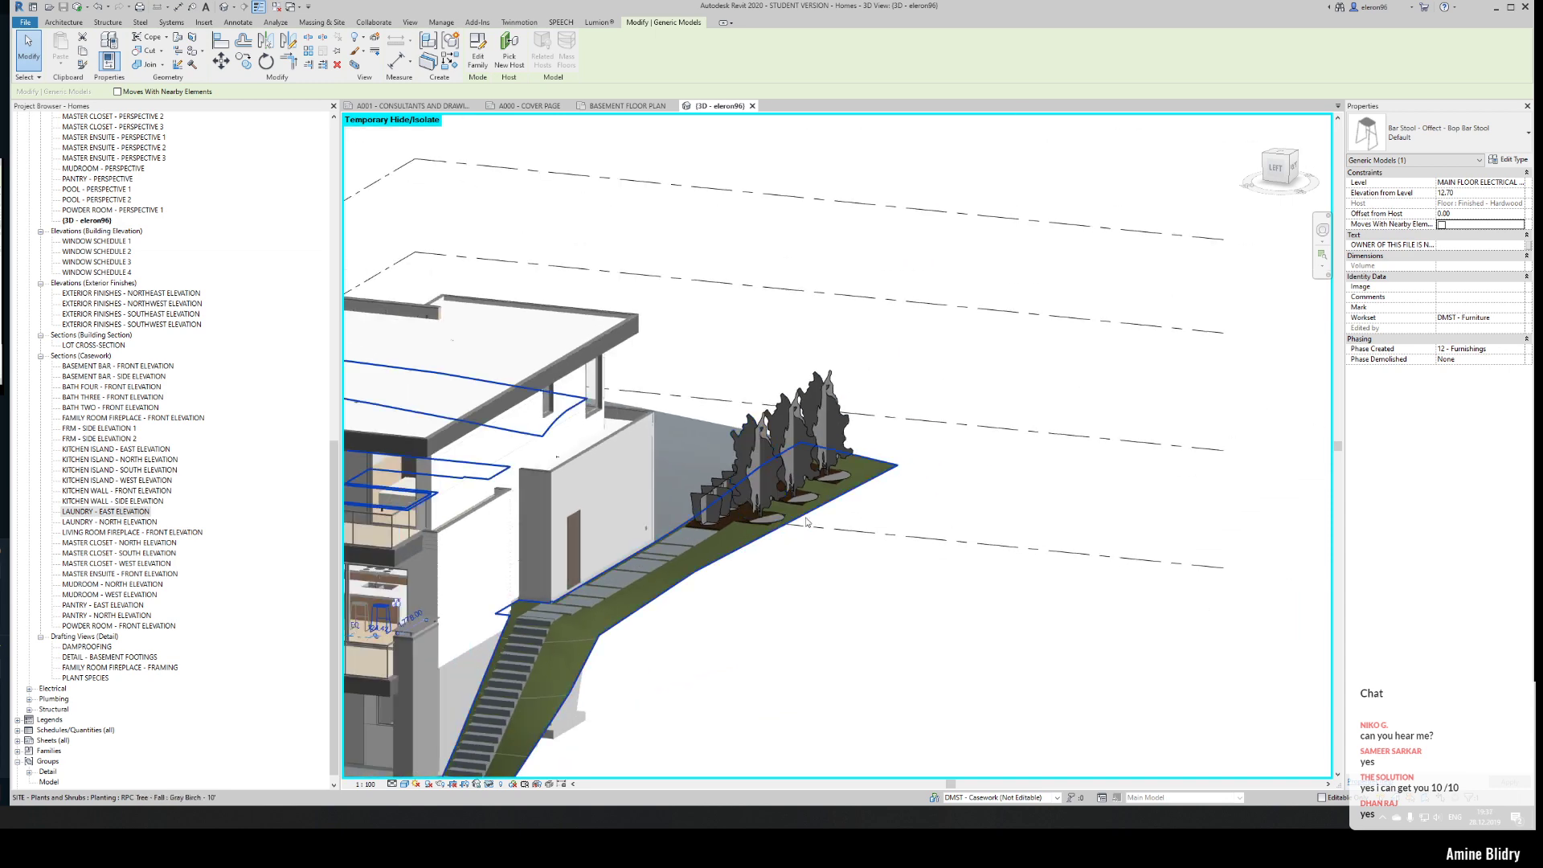
{"action": "middle_click_drag", "start_coordinate": [1125, 518], "coordinate": [820, 599], "text": "shift"}
{"action": "middle_click_drag", "start_coordinate": [820, 599], "coordinate": [791, 402]}
{"action": "scroll", "coordinate": [706, 465], "scroll_direction": "up", "scroll_amount": 2}
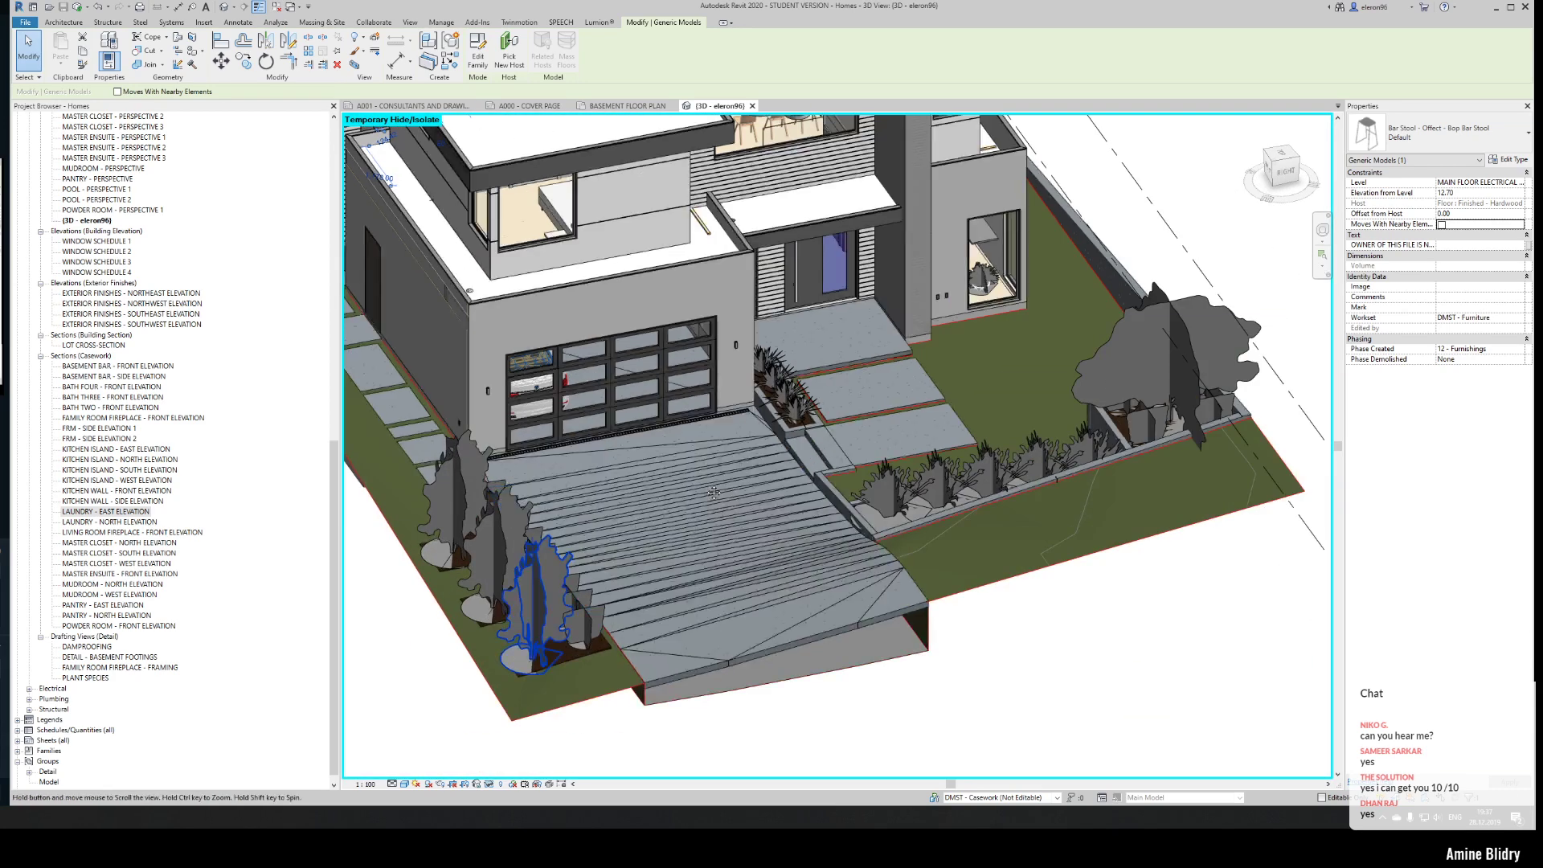
{"action": "scroll", "coordinate": [649, 528], "scroll_direction": "up", "scroll_amount": 3}
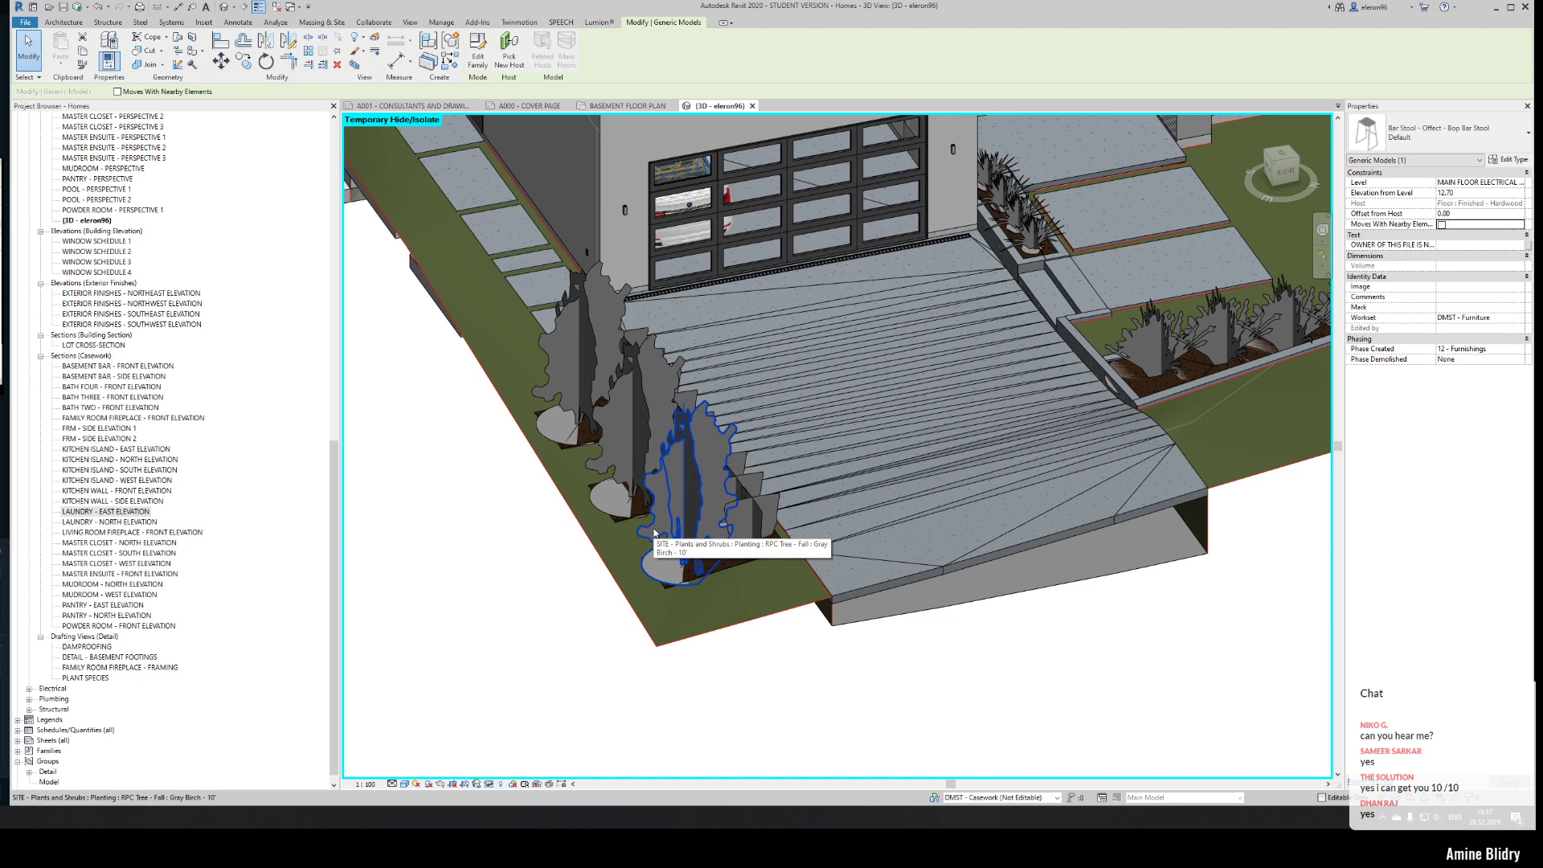
- Review the type properties of the front Gray Birch tree beside the driveway and close them unchanged
{"action": "left_click", "coordinate": [653, 528]}
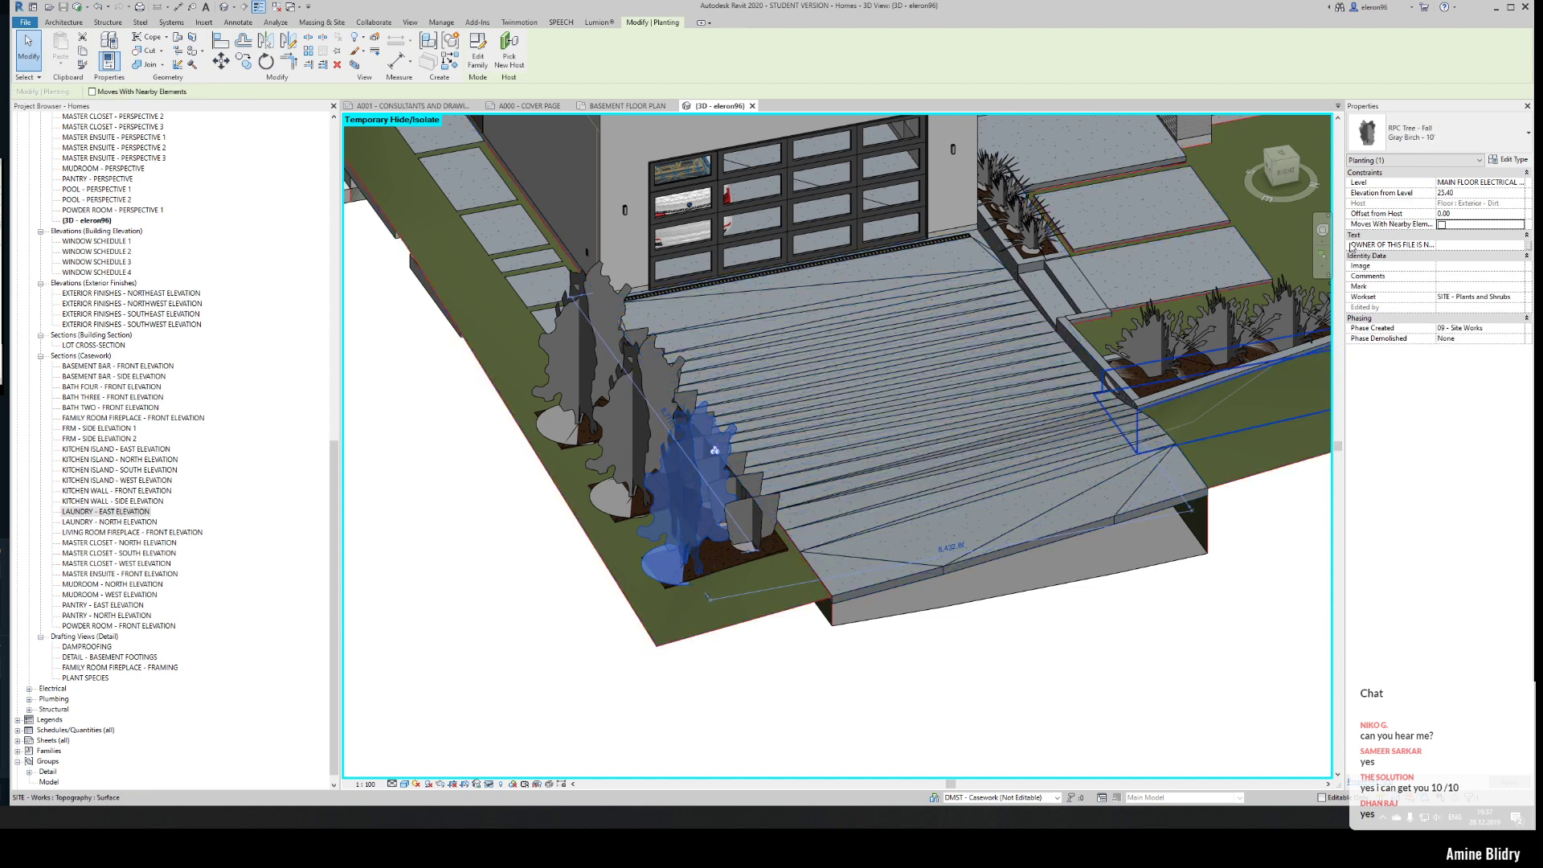
{"action": "left_click", "coordinate": [1509, 159]}
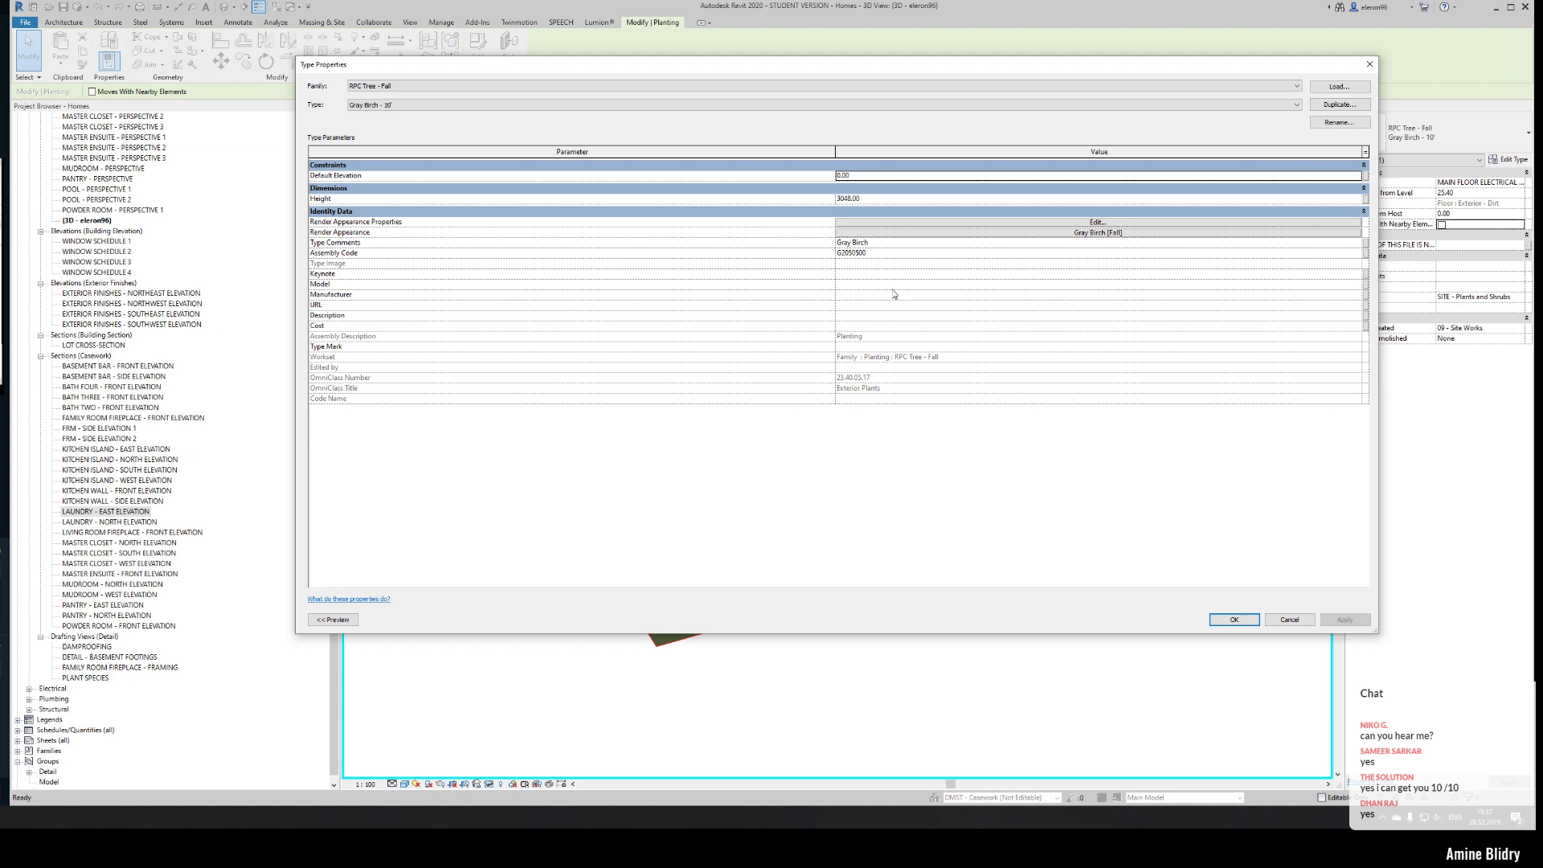
{"action": "left_click", "coordinate": [1369, 64]}
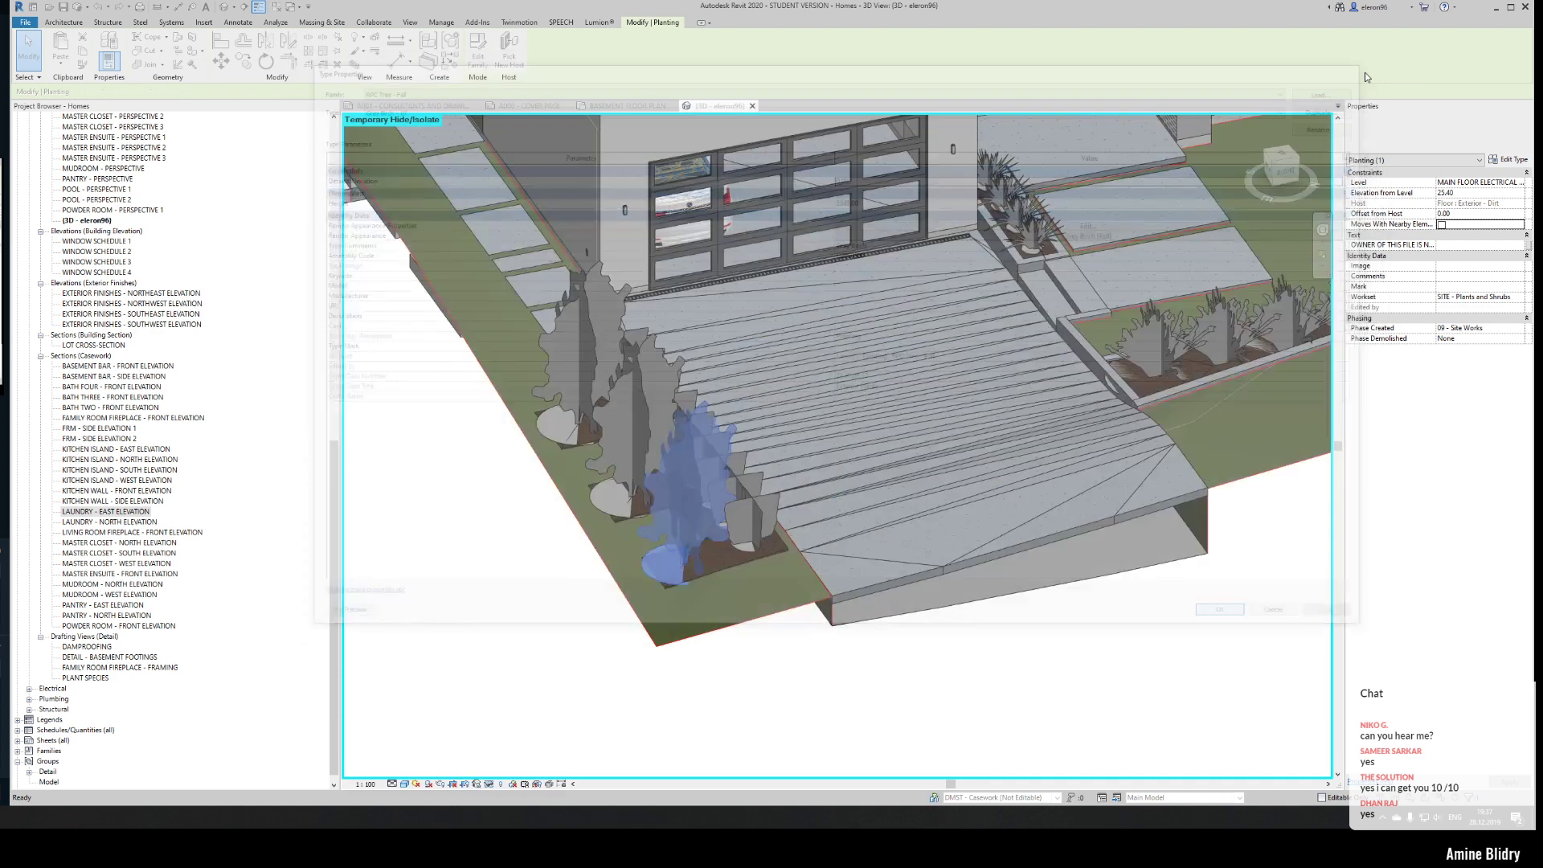
{"action": "scroll", "coordinate": [899, 590], "scroll_direction": "down", "scroll_amount": 5}
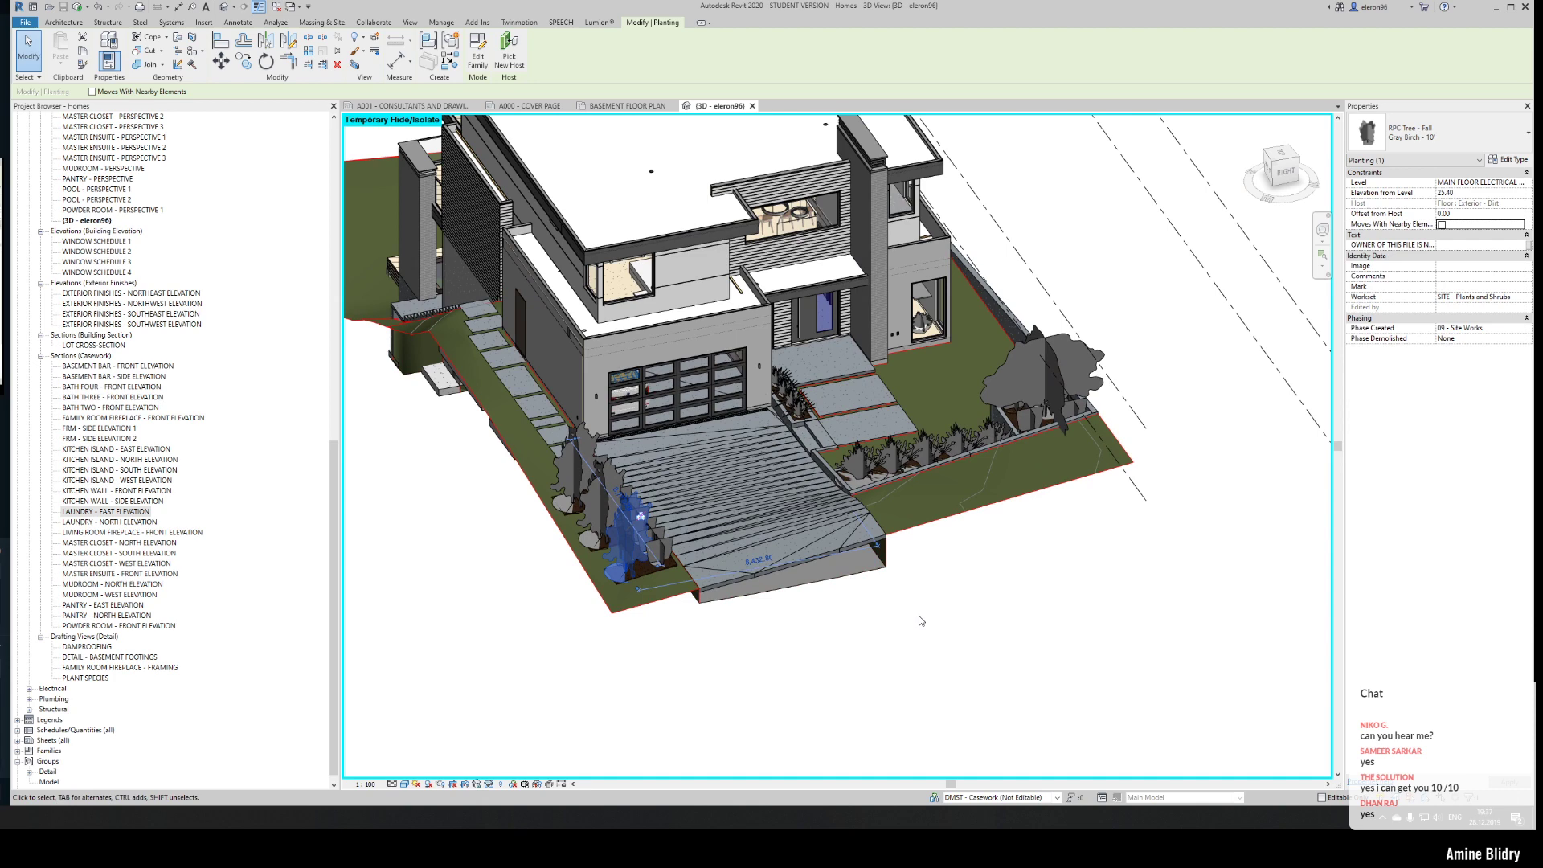
- Open the BASEMENT FLOOR PLAN view and examine the area around Bedroom Four and the exterior stairs
{"action": "left_click_drag", "start_coordinate": [335, 450], "coordinate": [341, 129]}
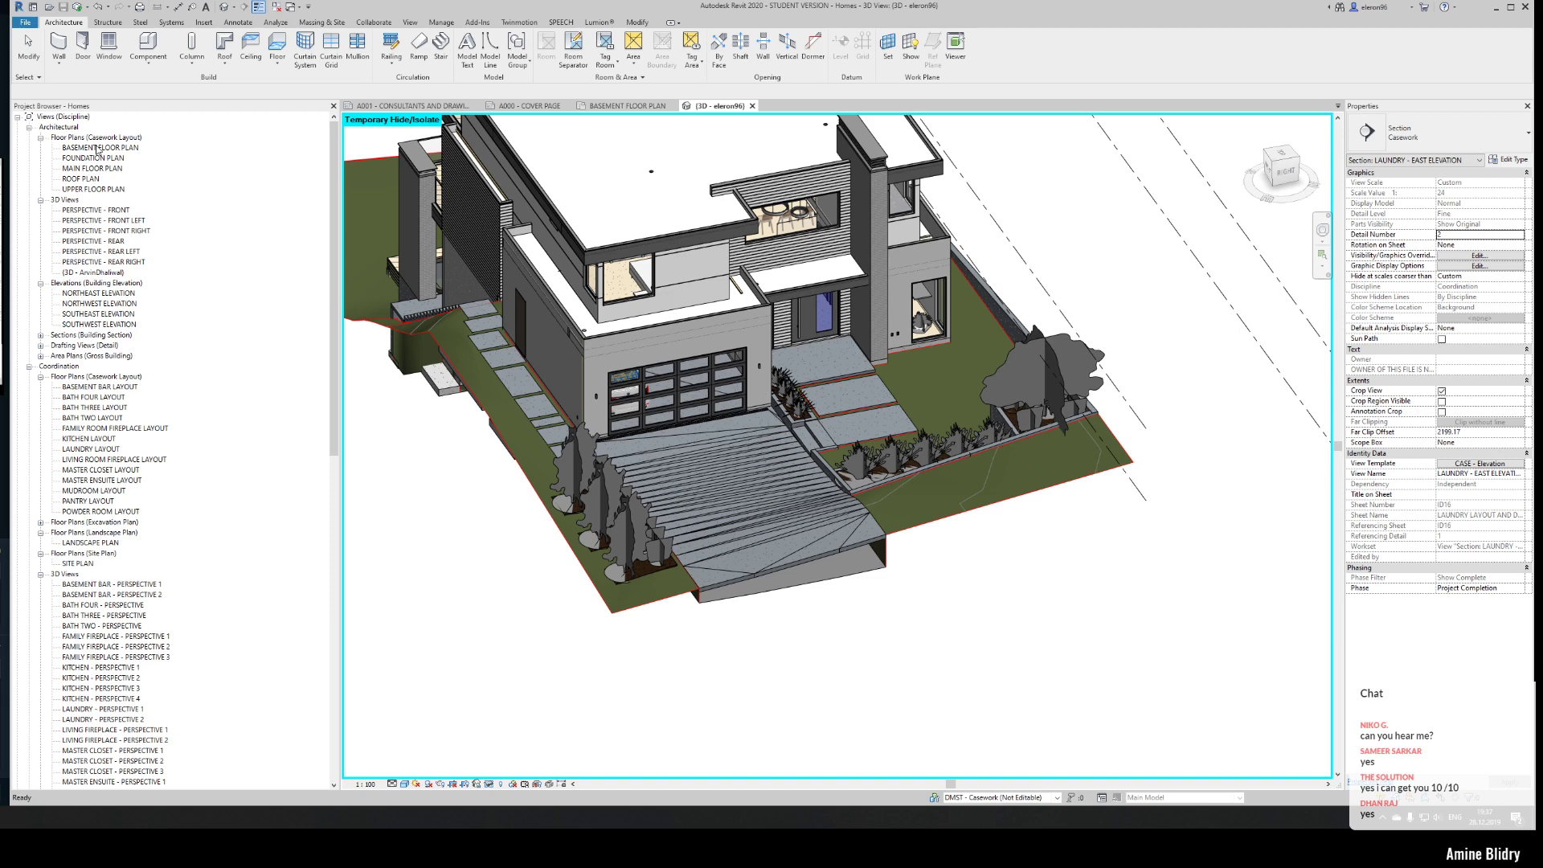
{"action": "double_click", "coordinate": [96, 149]}
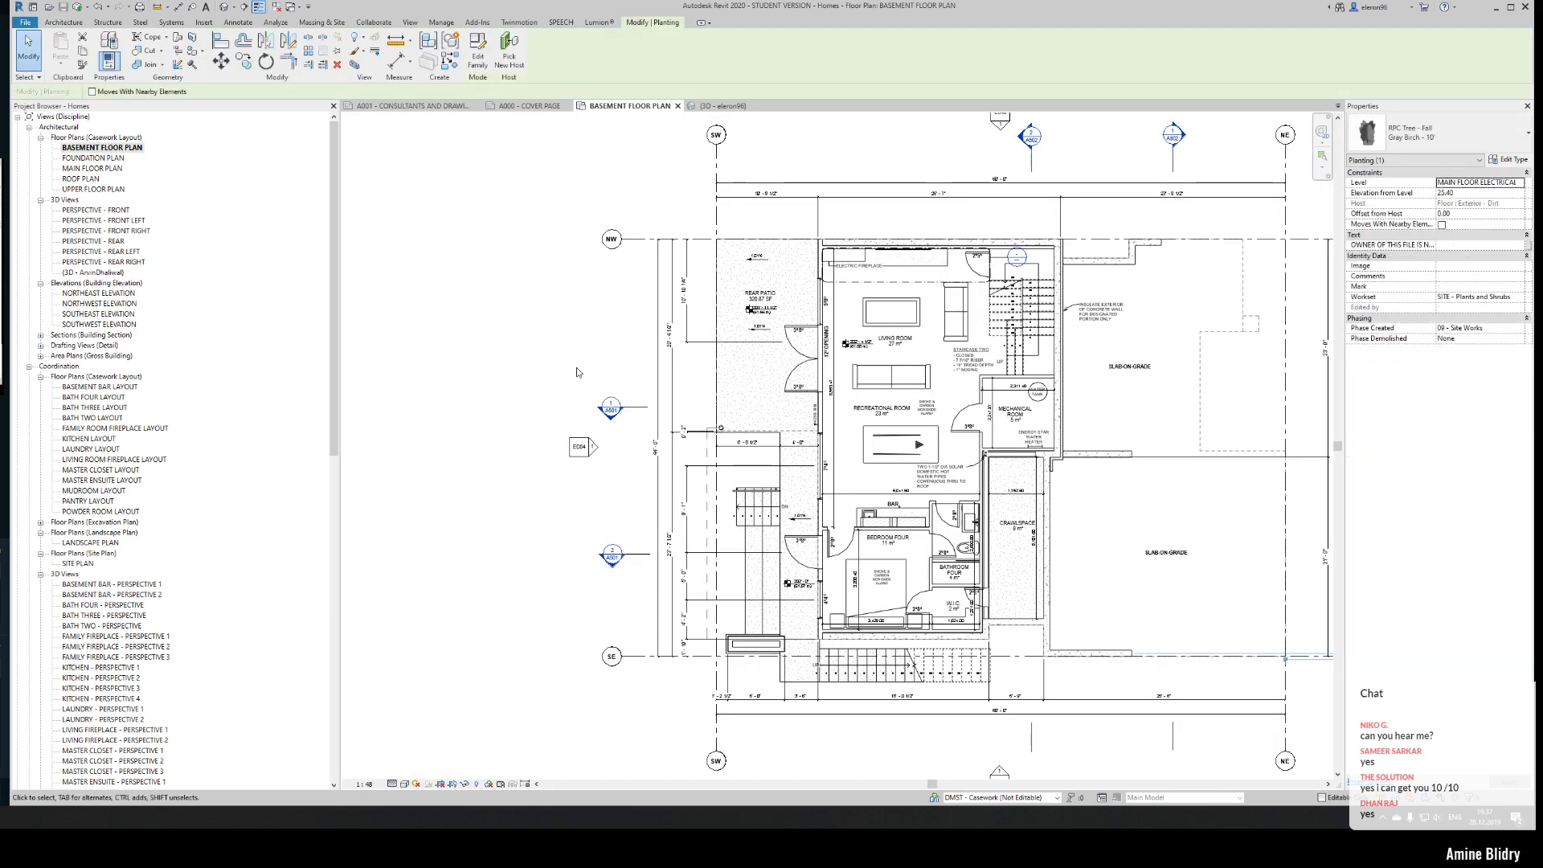
{"action": "middle_click_drag", "start_coordinate": [576, 368], "coordinate": [353, 341]}
{"action": "scroll", "coordinate": [608, 589], "scroll_direction": "up", "scroll_amount": 3}
{"action": "middle_click_drag", "start_coordinate": [696, 669], "coordinate": [765, 585]}
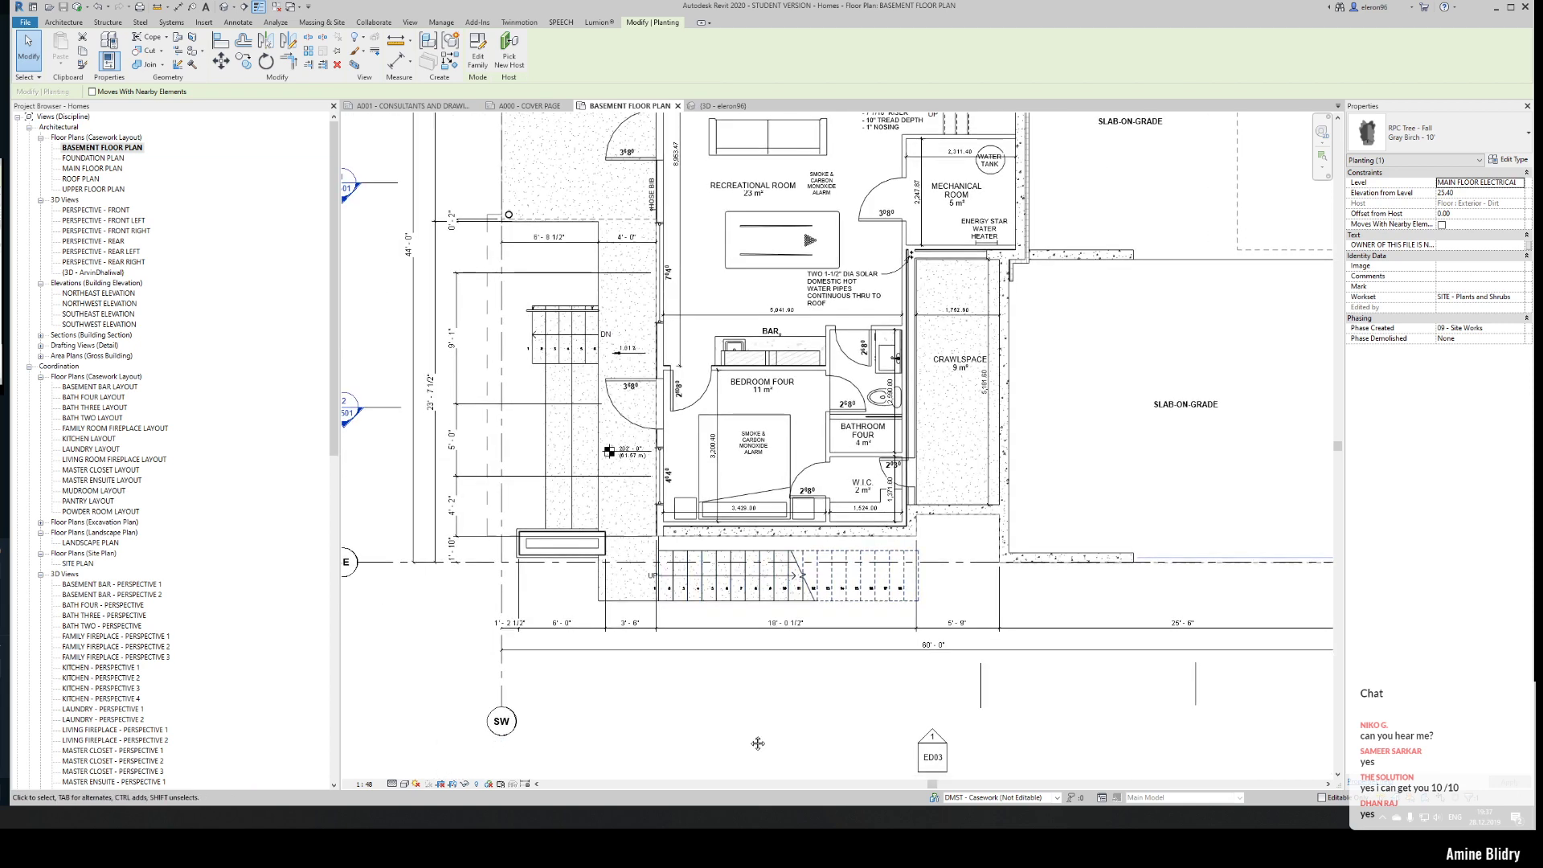
- Examine the horizontal dimension strings beside the exterior stairs on the basement floor plan
{"action": "middle_click_drag", "start_coordinate": [740, 730], "coordinate": [680, 677]}
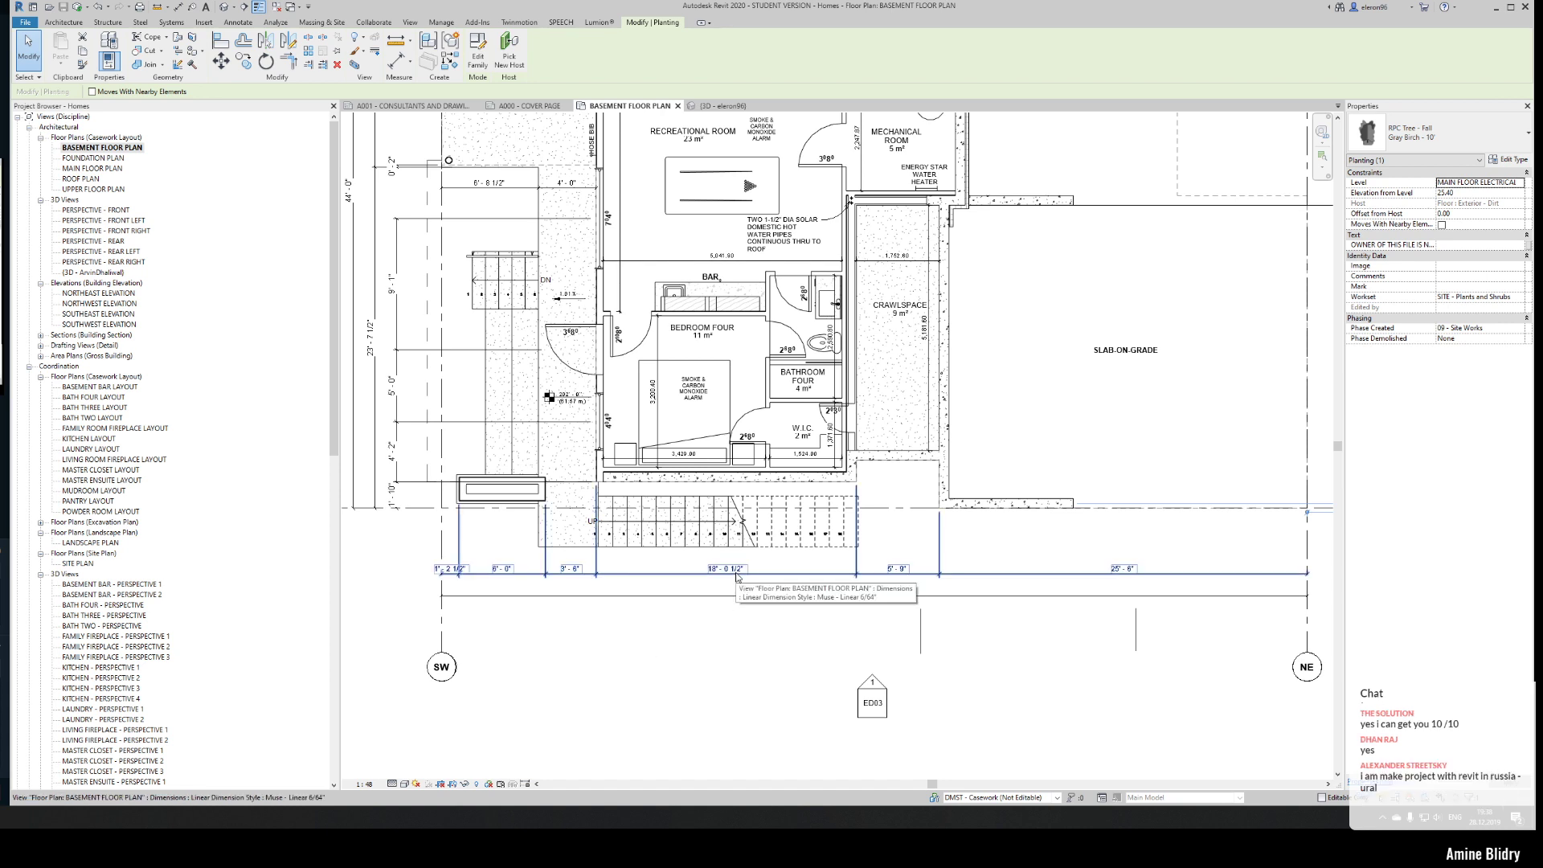
{"action": "middle_click_drag", "start_coordinate": [776, 669], "coordinate": [713, 712]}
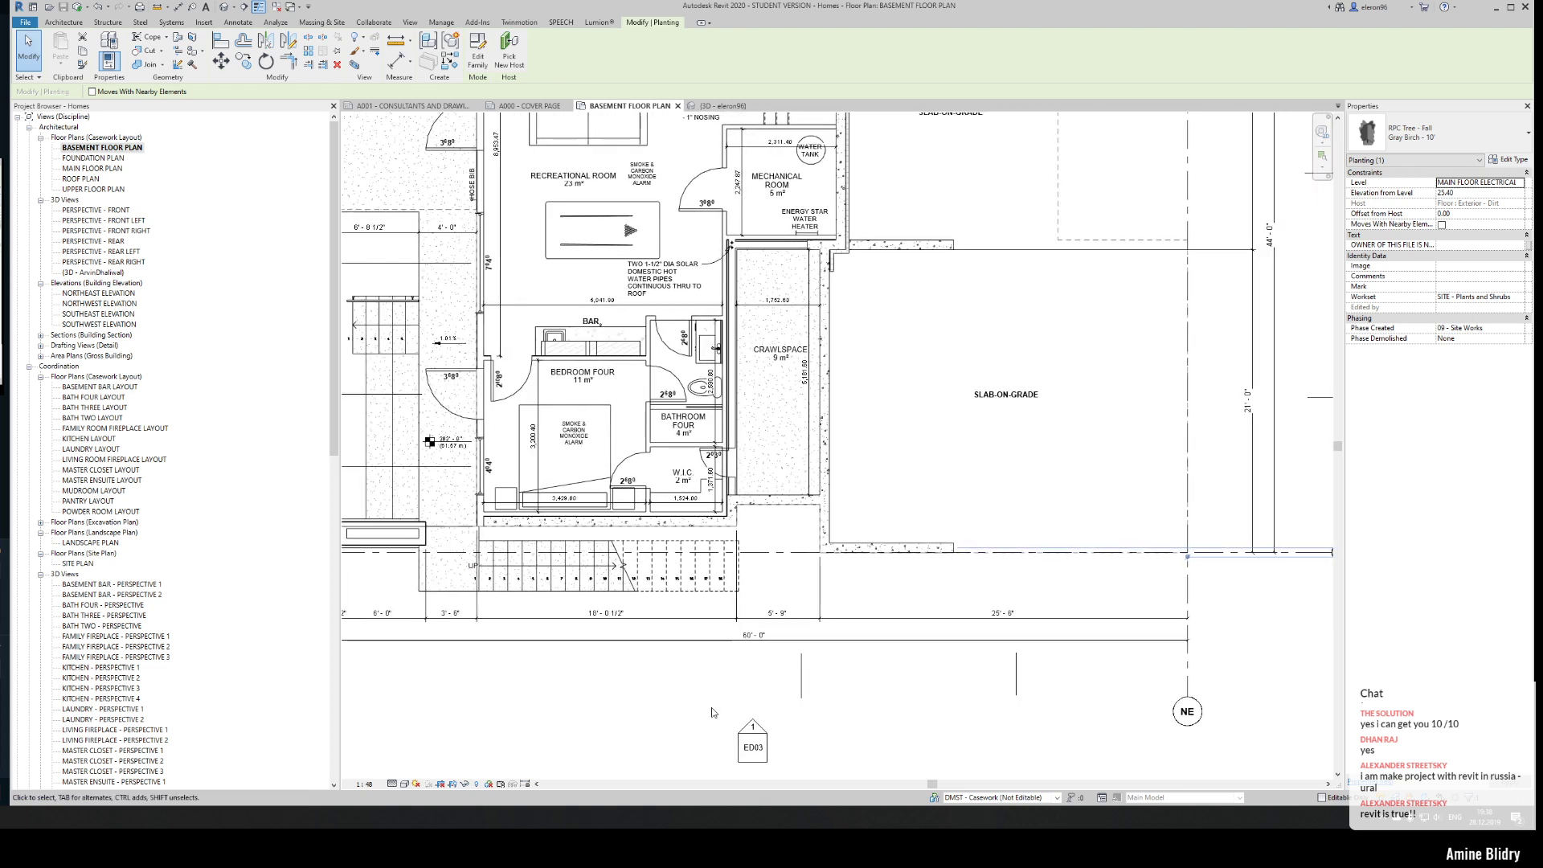
{"action": "left_click", "coordinate": [755, 617]}
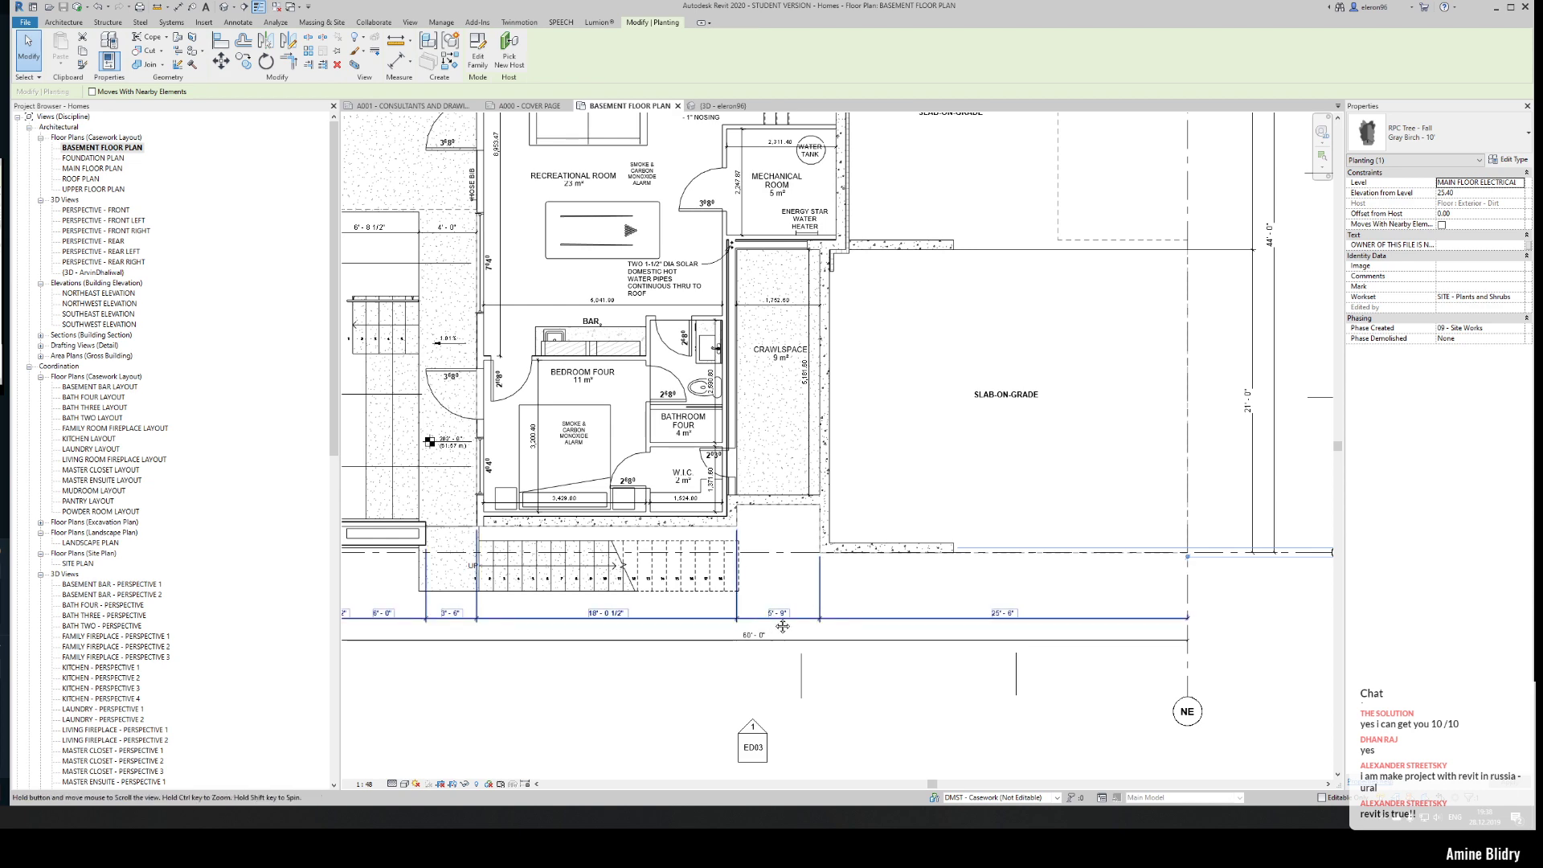
{"action": "middle_click_drag", "start_coordinate": [755, 618], "coordinate": [914, 623]}
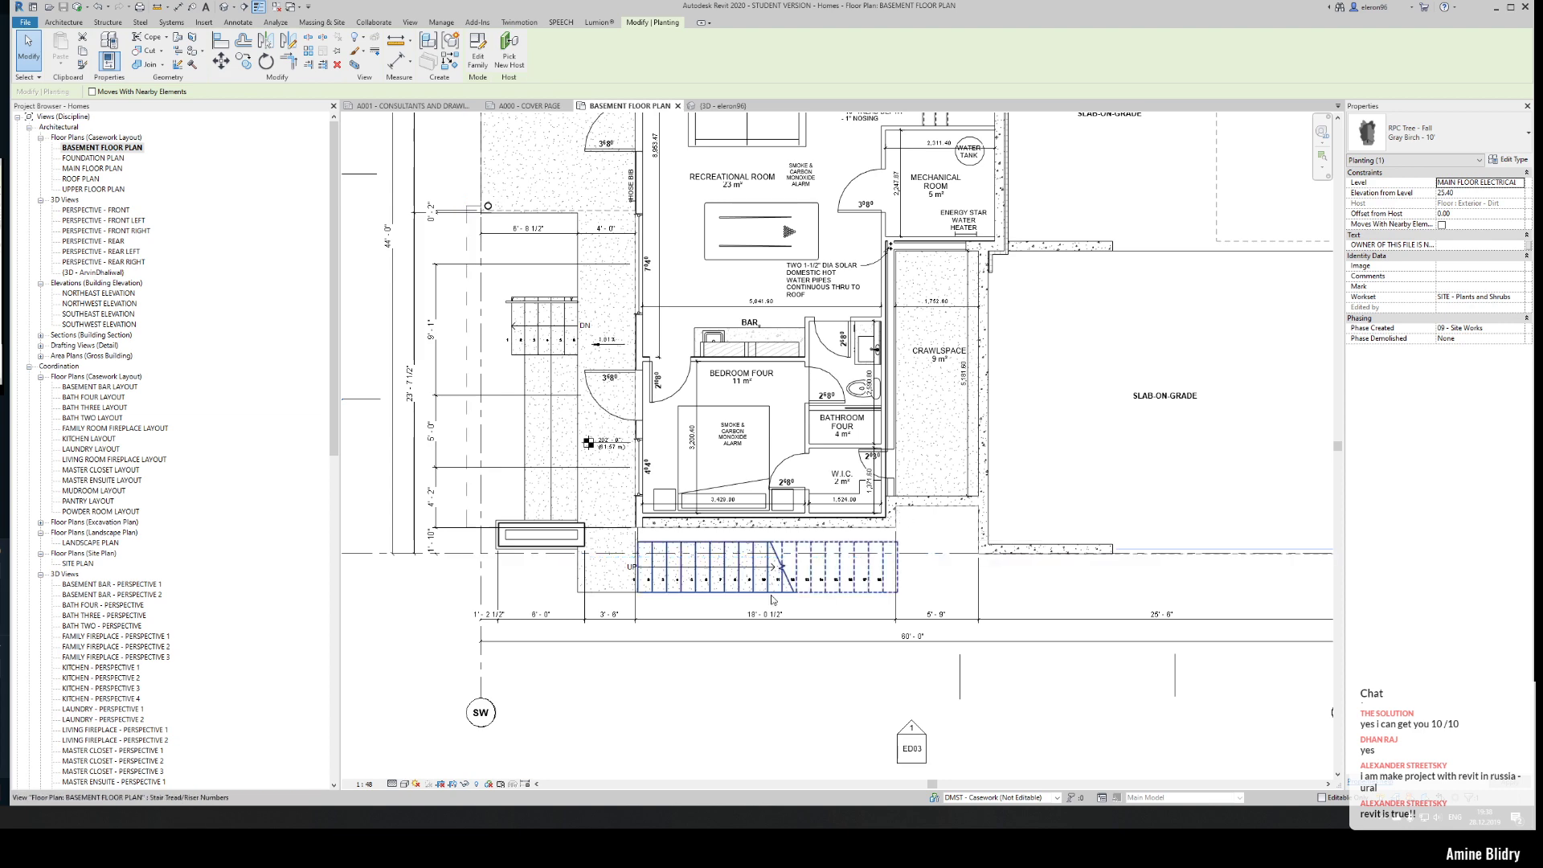
{"action": "scroll", "coordinate": [674, 634], "scroll_direction": "up", "scroll_amount": 2}
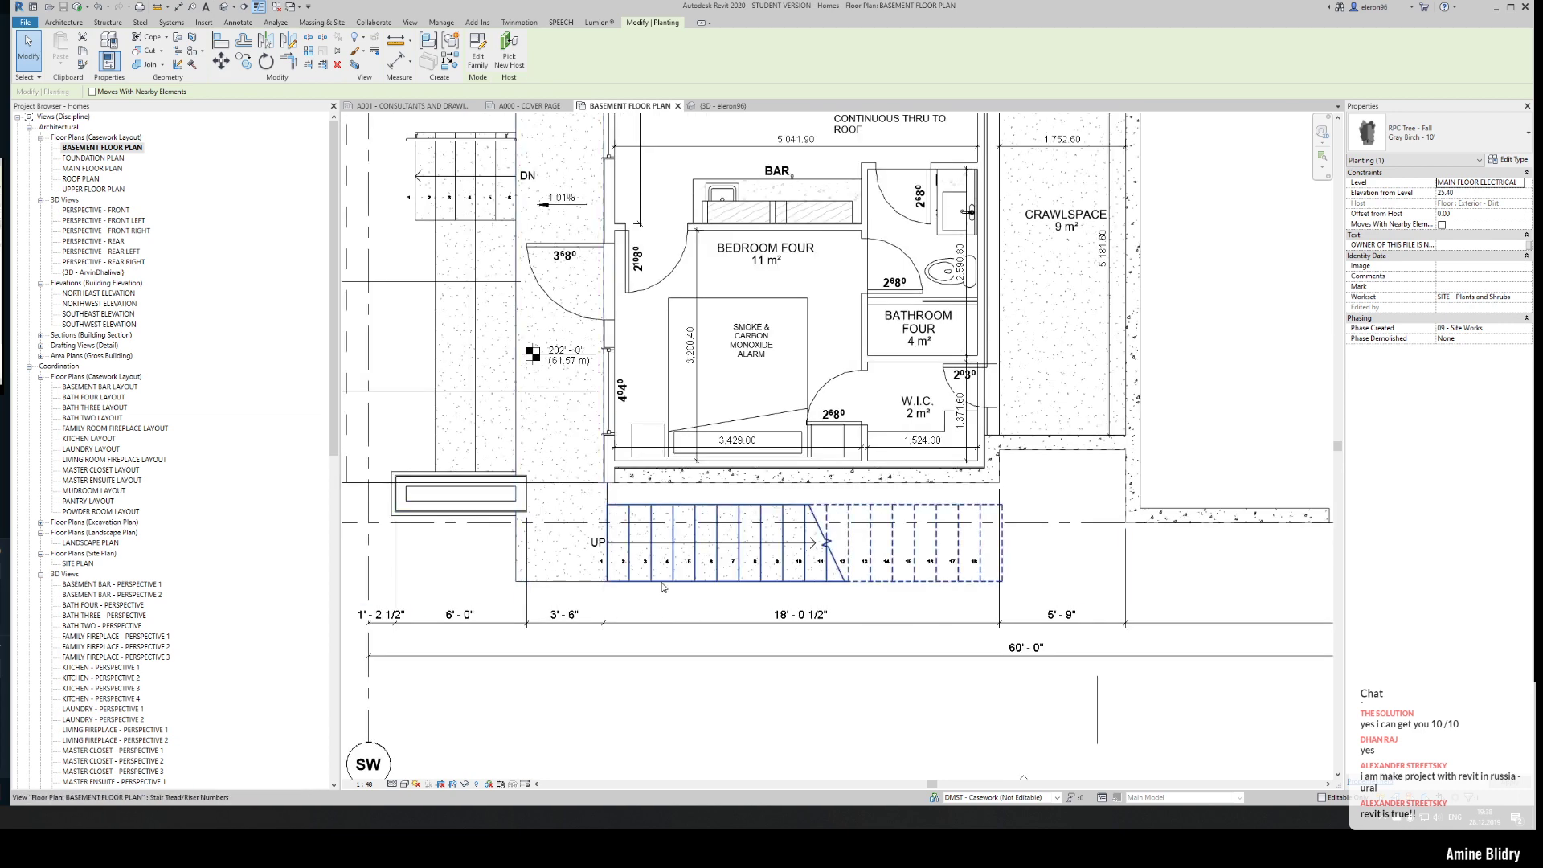
{"action": "middle_click_drag", "start_coordinate": [908, 661], "coordinate": [780, 627]}
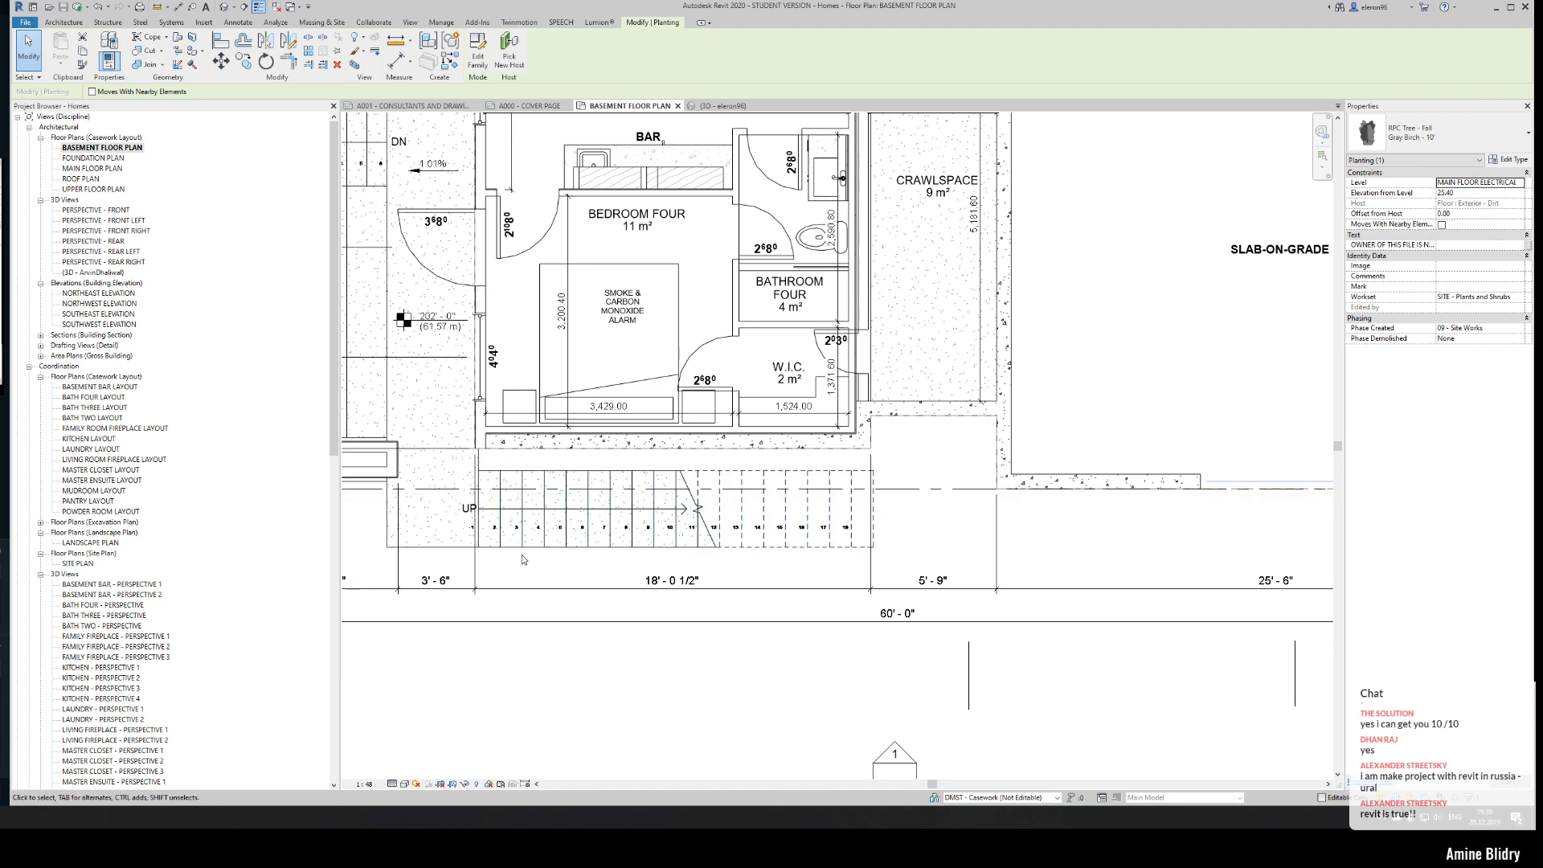
- Try removing the witness line at the stairs' upper end from the segmented dimension string, and cancel the edit
{"action": "left_click", "coordinate": [526, 590]}
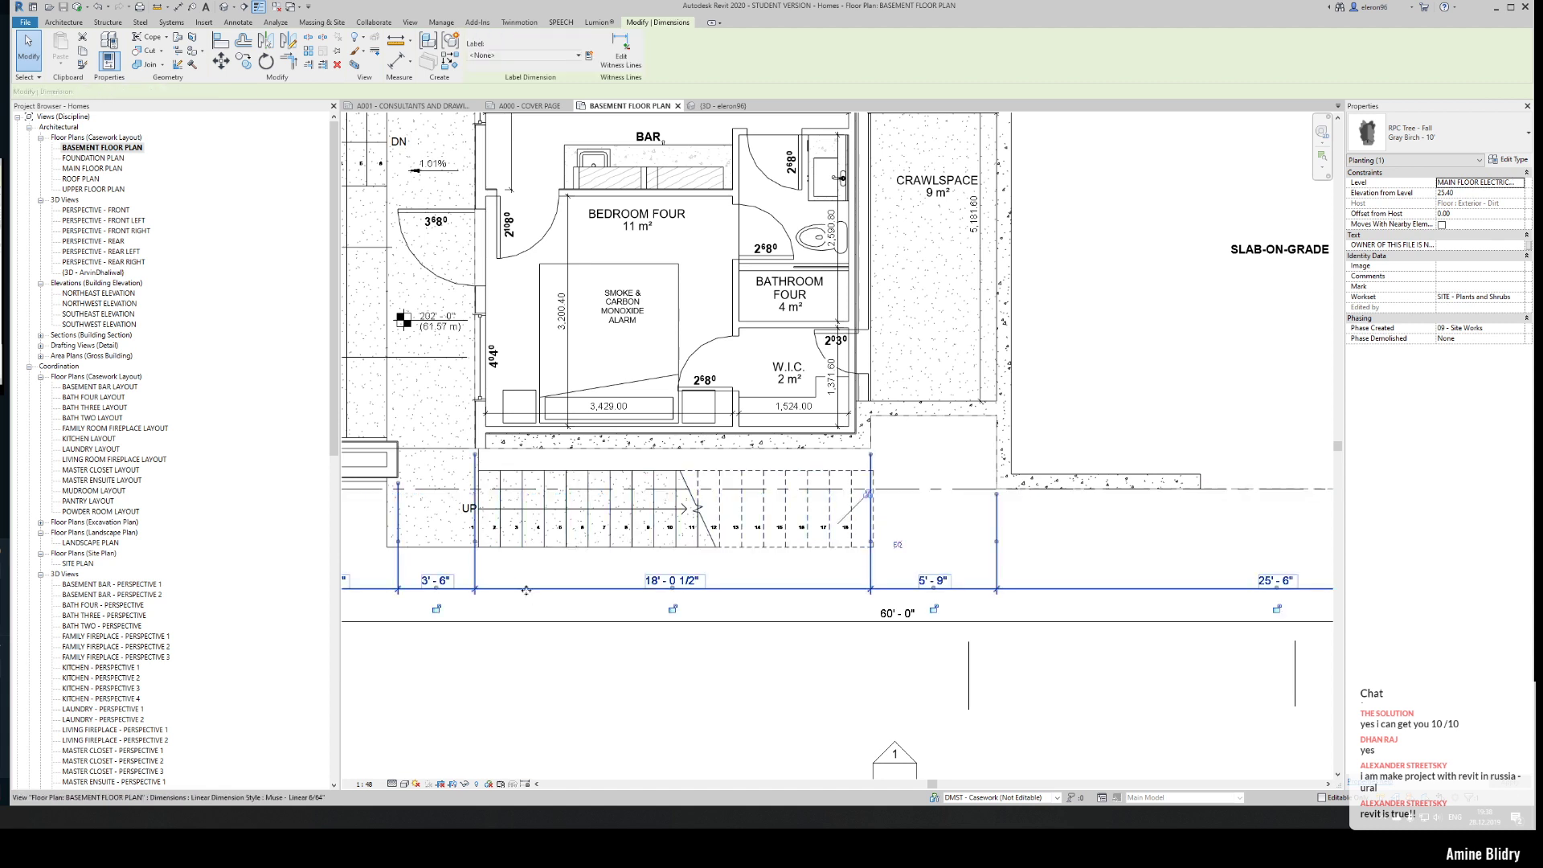
{"action": "left_click", "coordinate": [636, 49]}
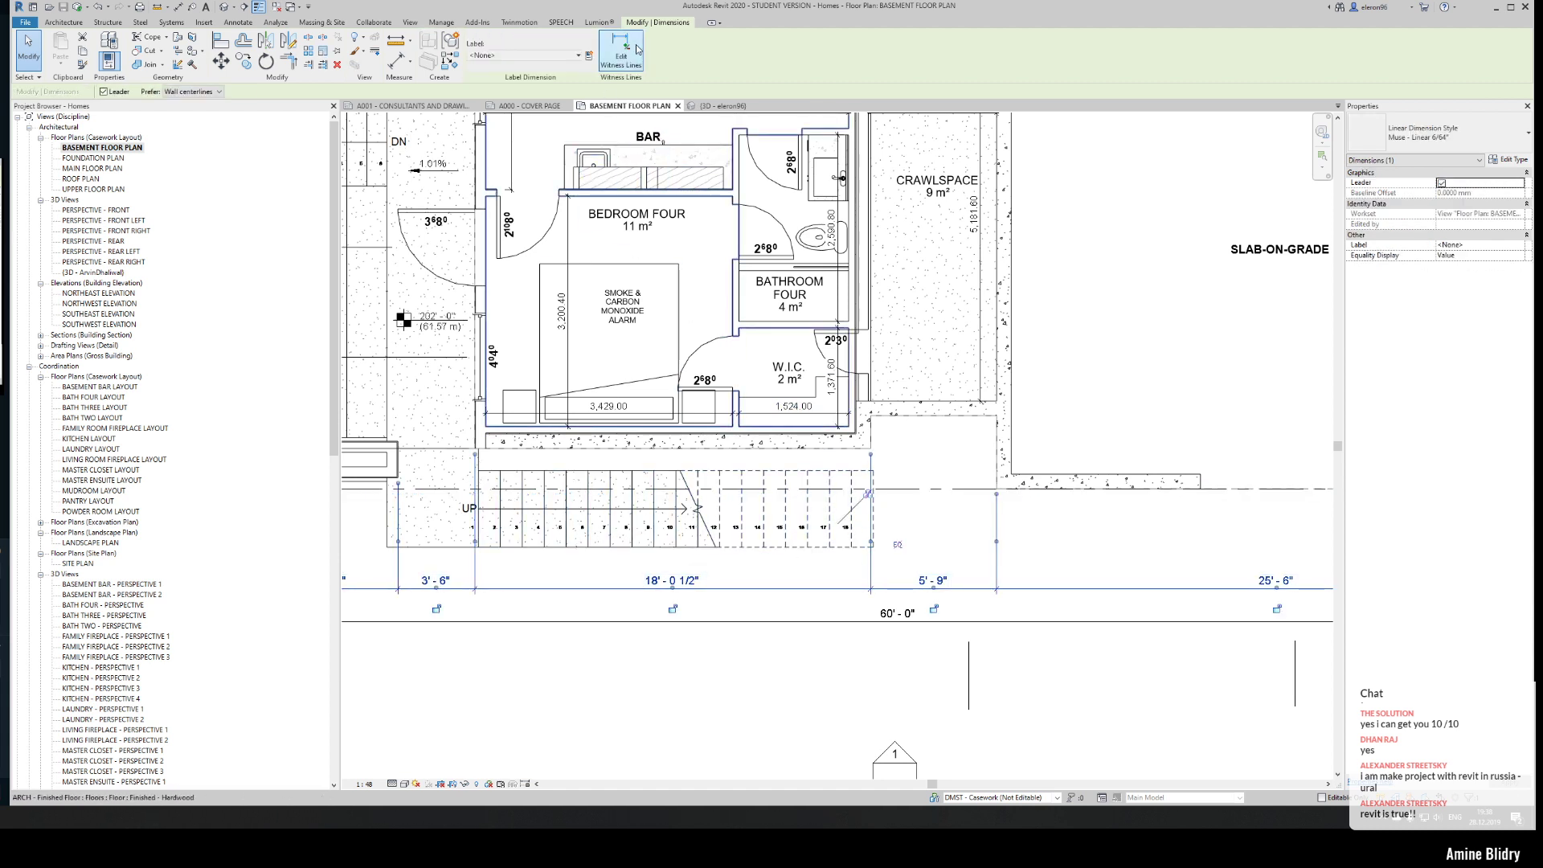
{"action": "left_click", "coordinate": [871, 436]}
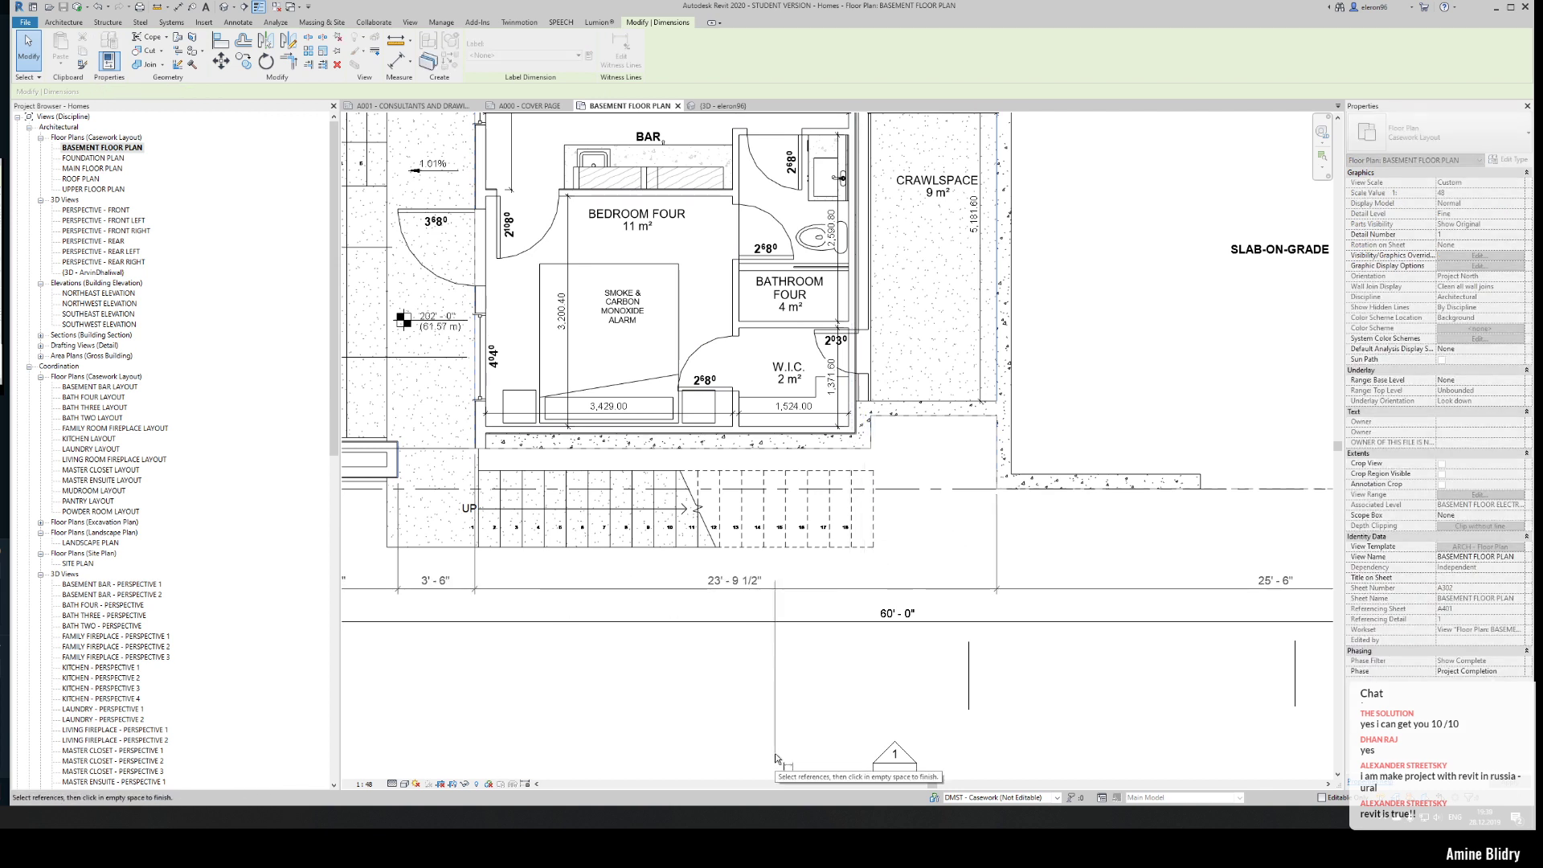
{"action": "key", "text": "Escape"}
{"action": "key", "text": "Escape"}
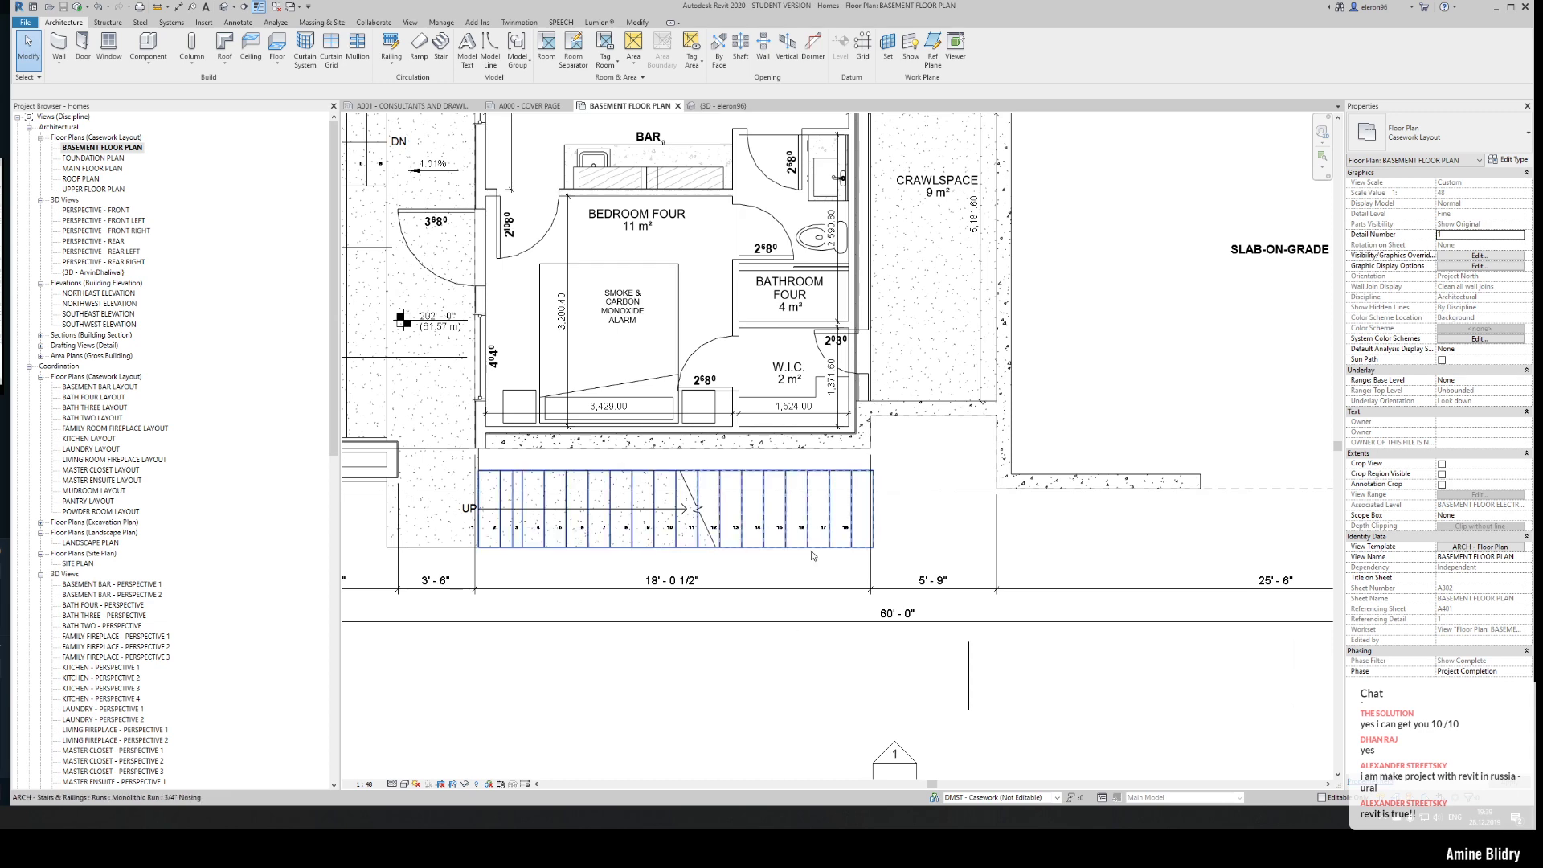
- Examine the whole basement floor plan, from the rear patio and interior rooms to the slab-on-grade area
{"action": "scroll", "coordinate": [810, 597], "scroll_direction": "down", "scroll_amount": 5}
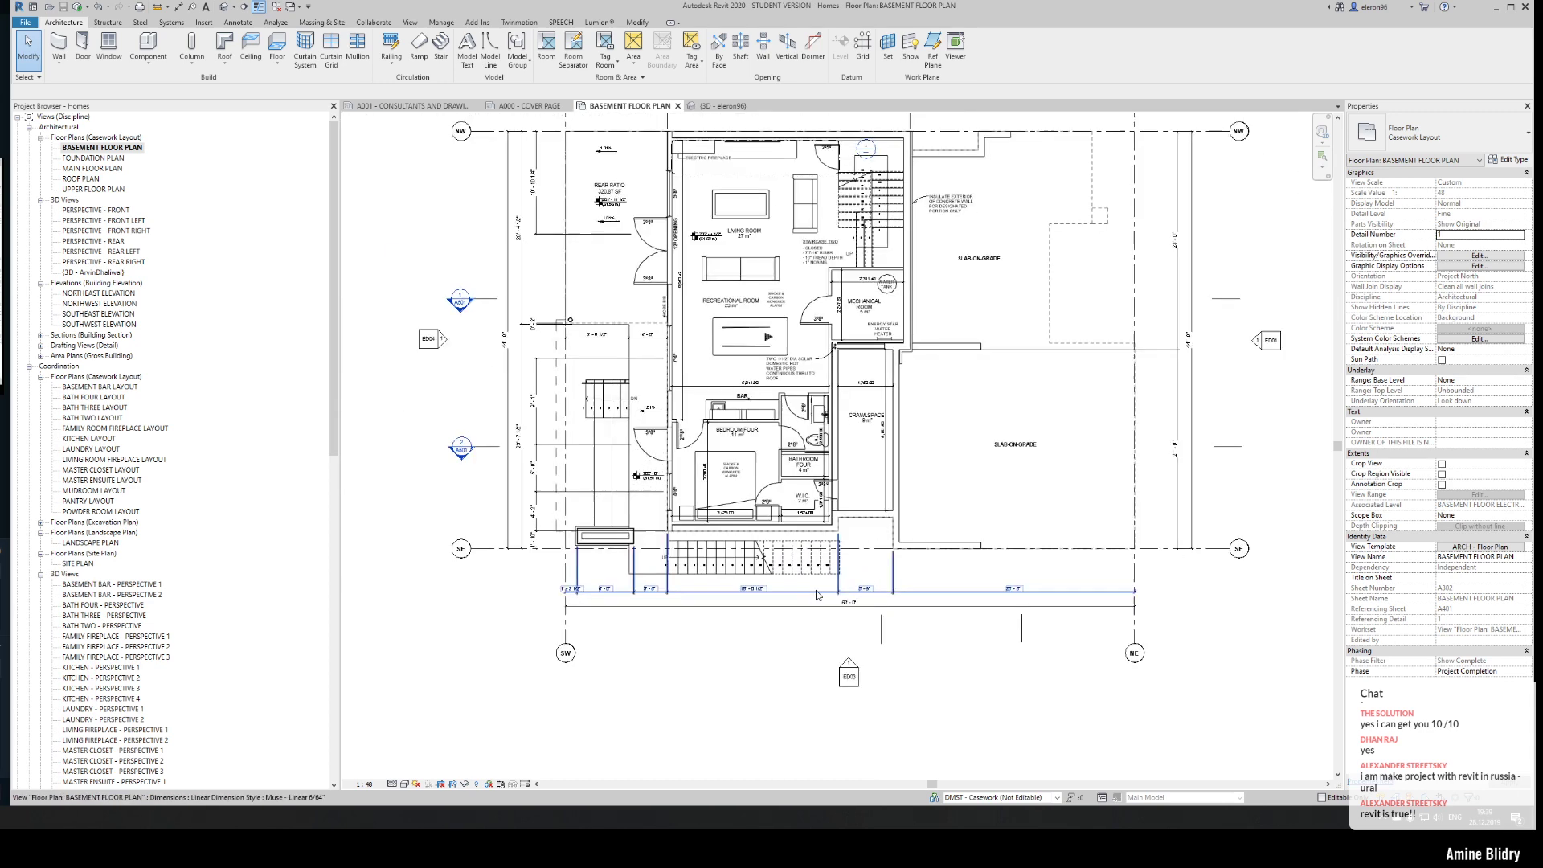
{"action": "scroll", "coordinate": [696, 473], "scroll_direction": "up", "scroll_amount": 2}
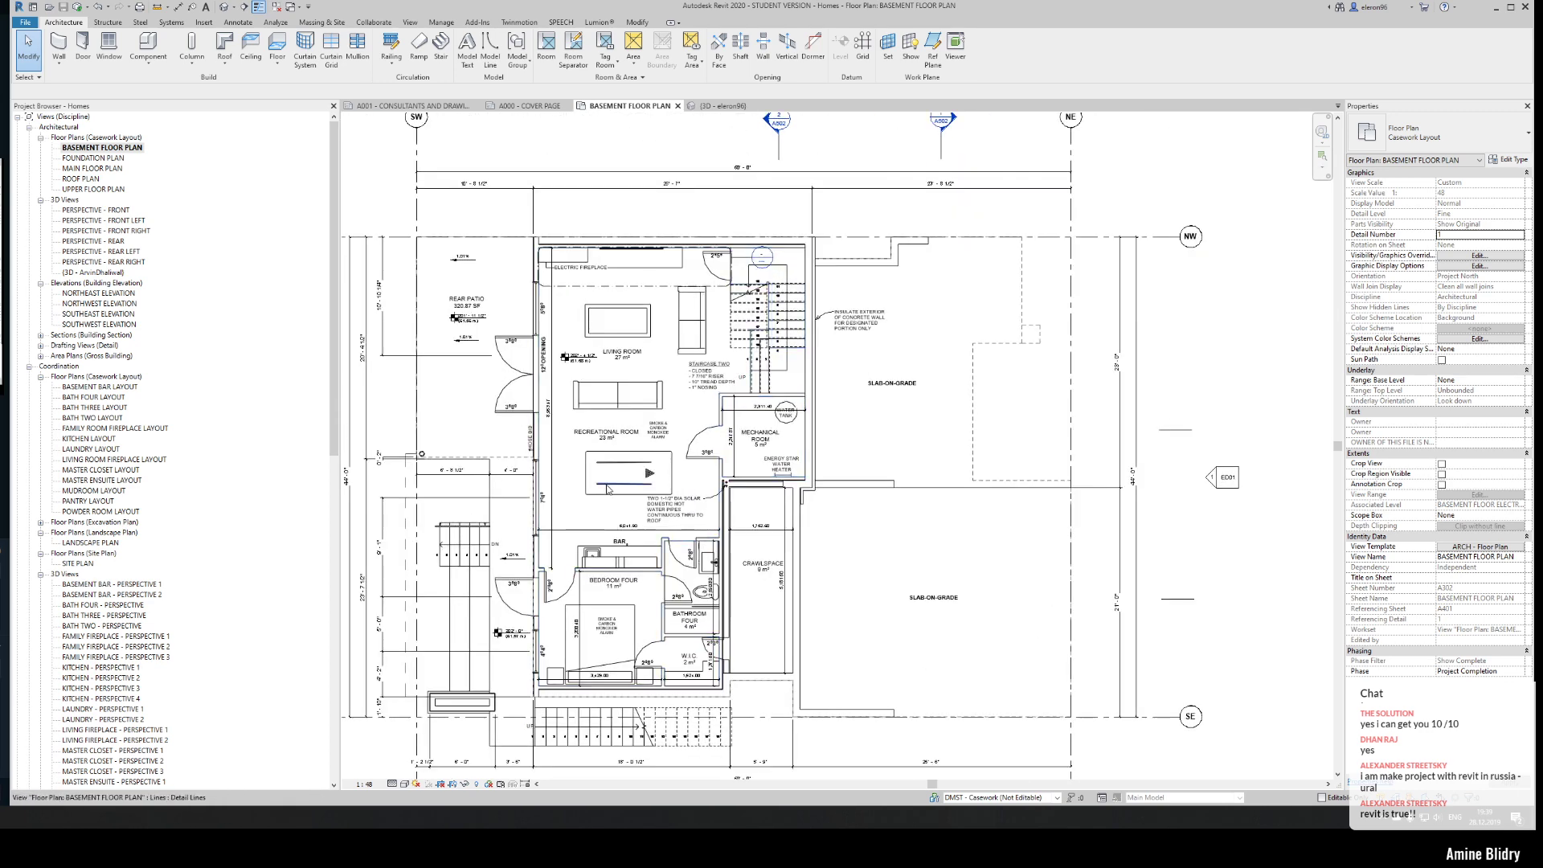
{"action": "middle_click_drag", "start_coordinate": [694, 474], "coordinate": [813, 468]}
{"action": "middle_click_drag", "start_coordinate": [650, 428], "coordinate": [538, 337]}
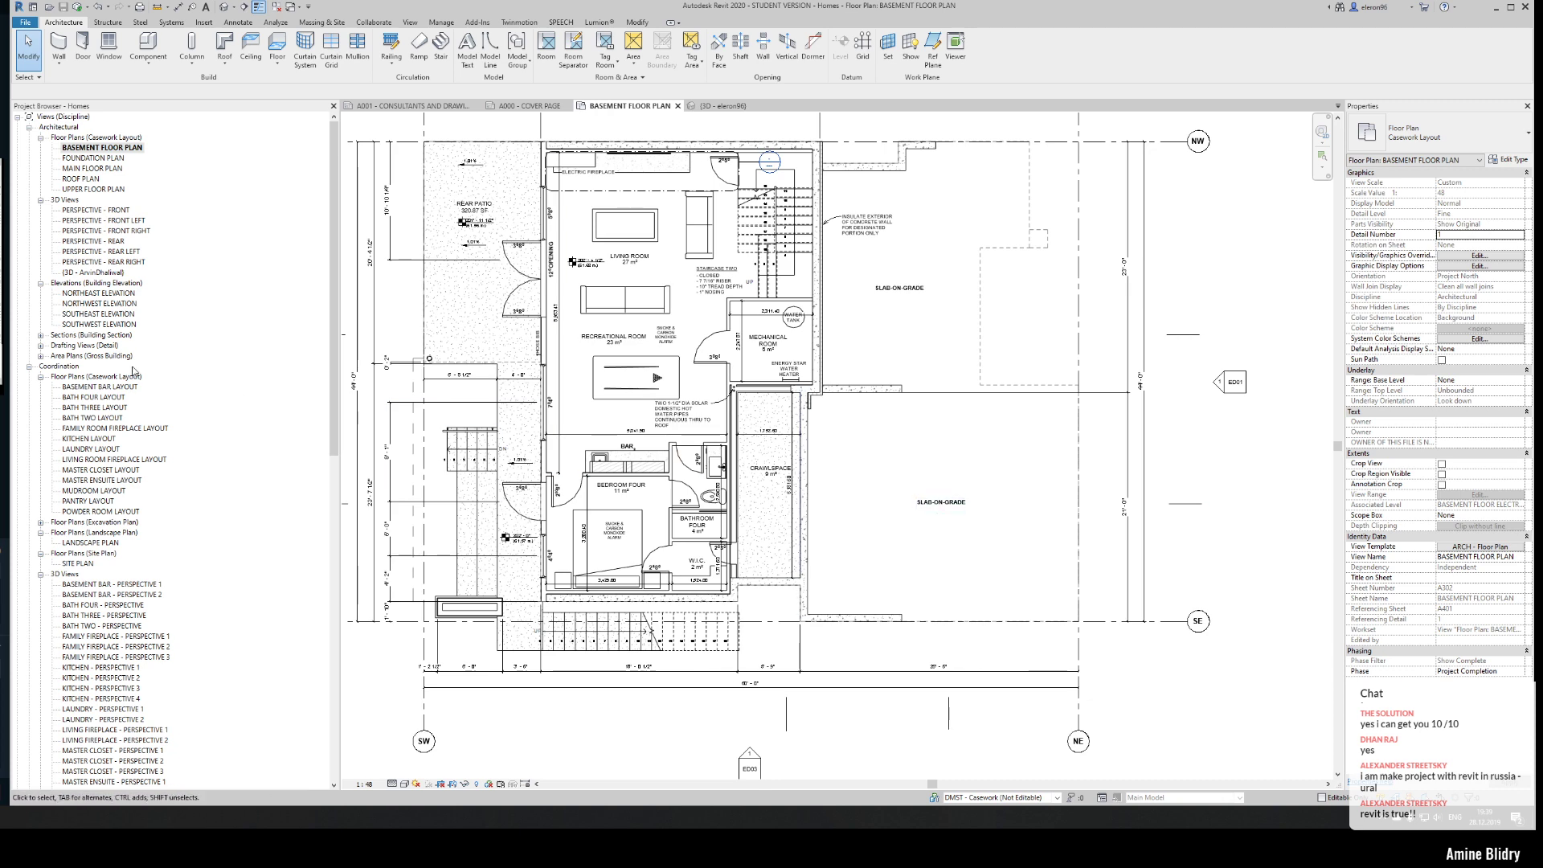
- Find the project's sheets and open the A501 - BUILDING SECTIONS 1 sheet
{"action": "scroll", "coordinate": [157, 341], "scroll_direction": "down", "scroll_amount": 8}
{"action": "scroll", "coordinate": [160, 339], "scroll_direction": "down", "scroll_amount": 12}
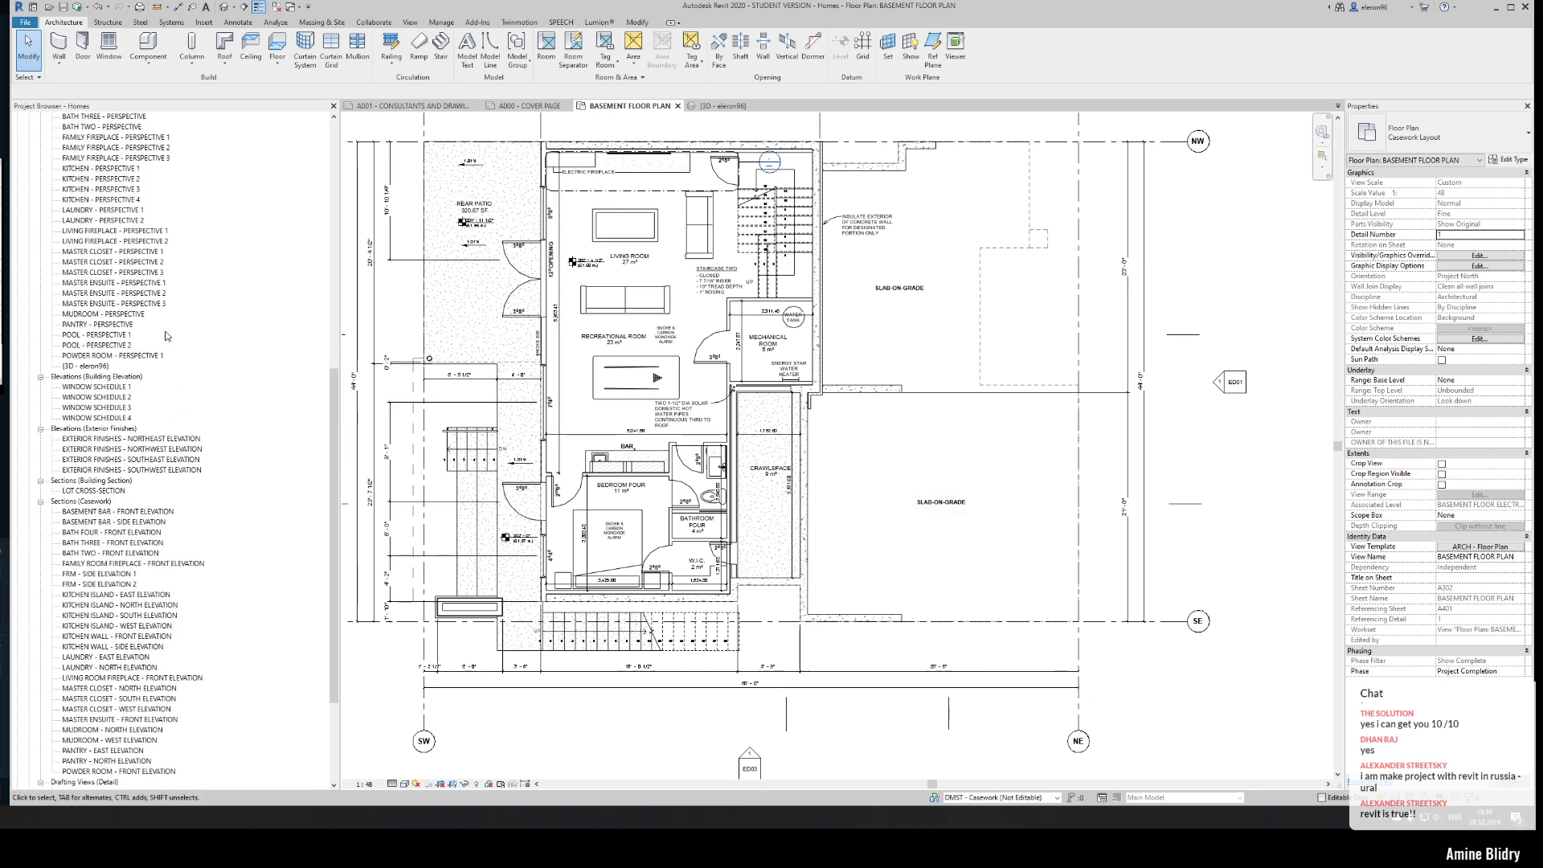
{"action": "scroll", "coordinate": [147, 376], "scroll_direction": "down", "scroll_amount": 2}
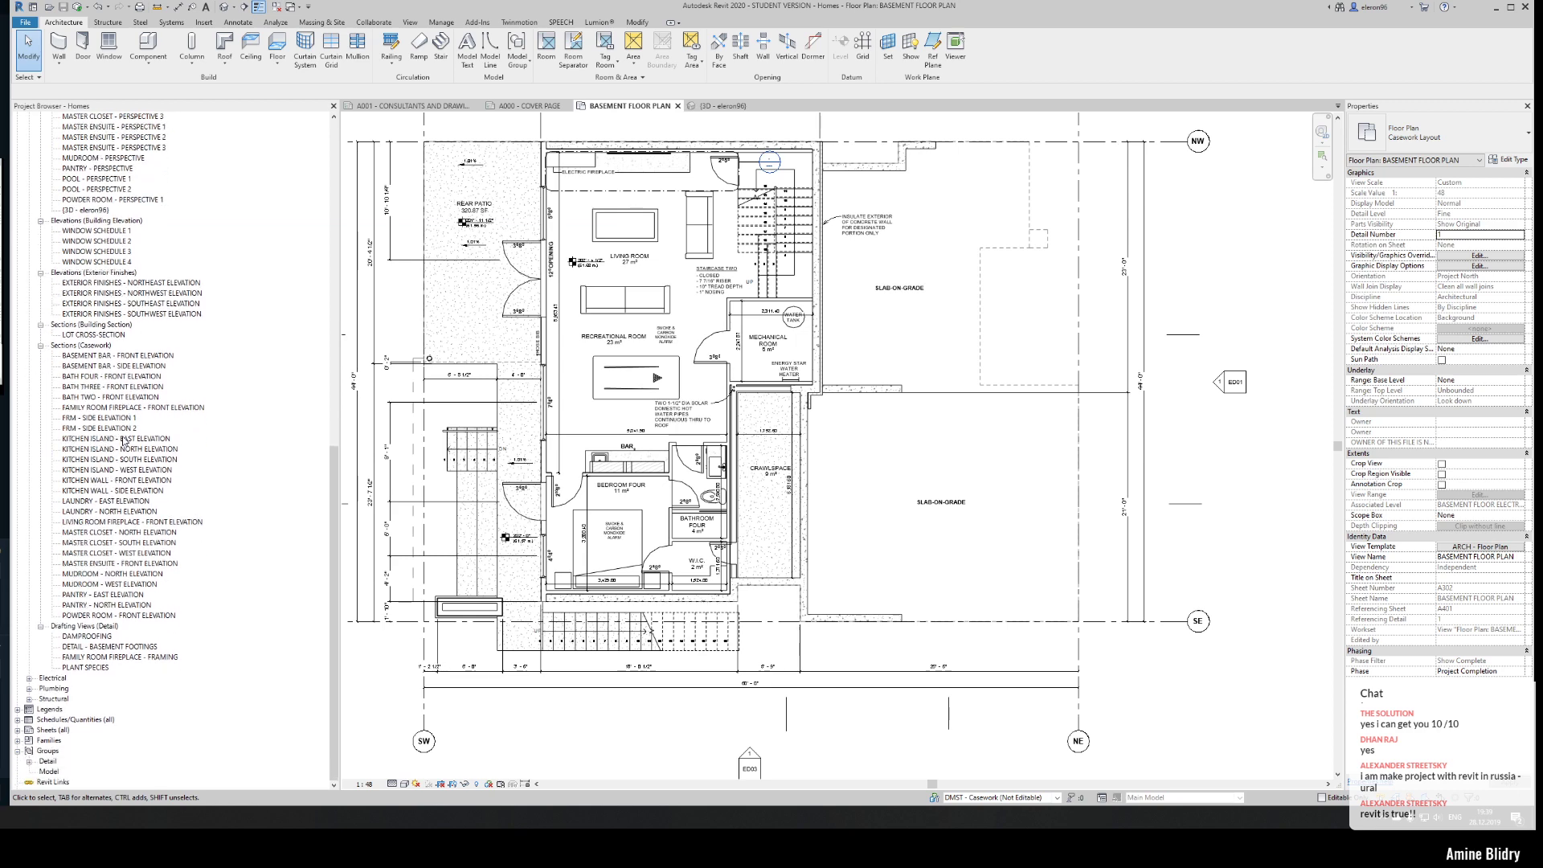
{"action": "left_click", "coordinate": [18, 730]}
{"action": "scroll", "coordinate": [201, 598], "scroll_direction": "down", "scroll_amount": 15}
{"action": "scroll", "coordinate": [201, 599], "scroll_direction": "up", "scroll_amount": 7}
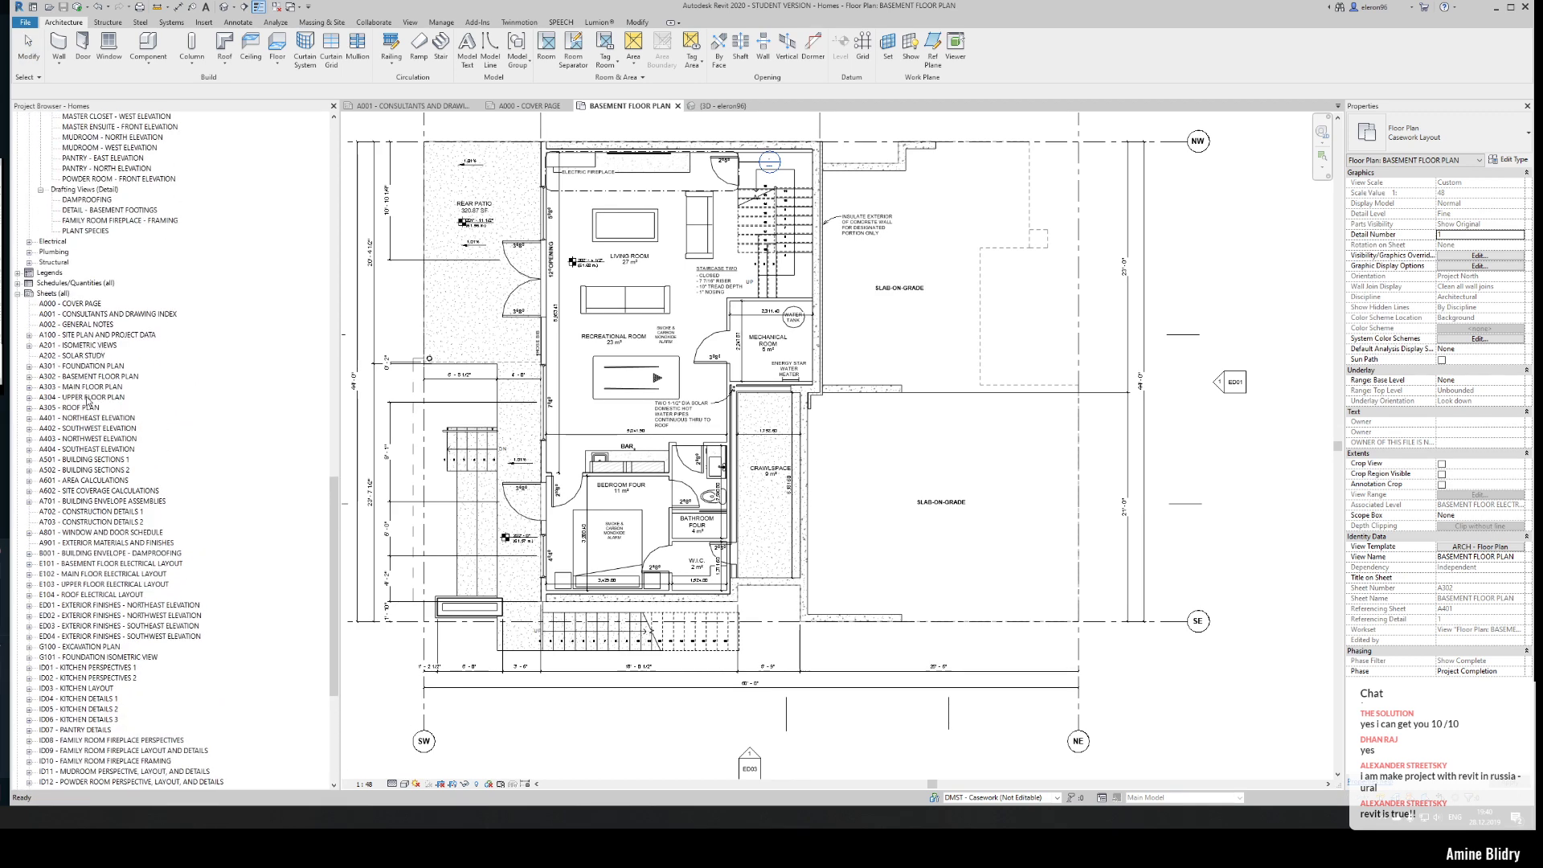
{"action": "left_click", "coordinate": [90, 461]}
{"action": "double_click", "coordinate": [90, 461]}
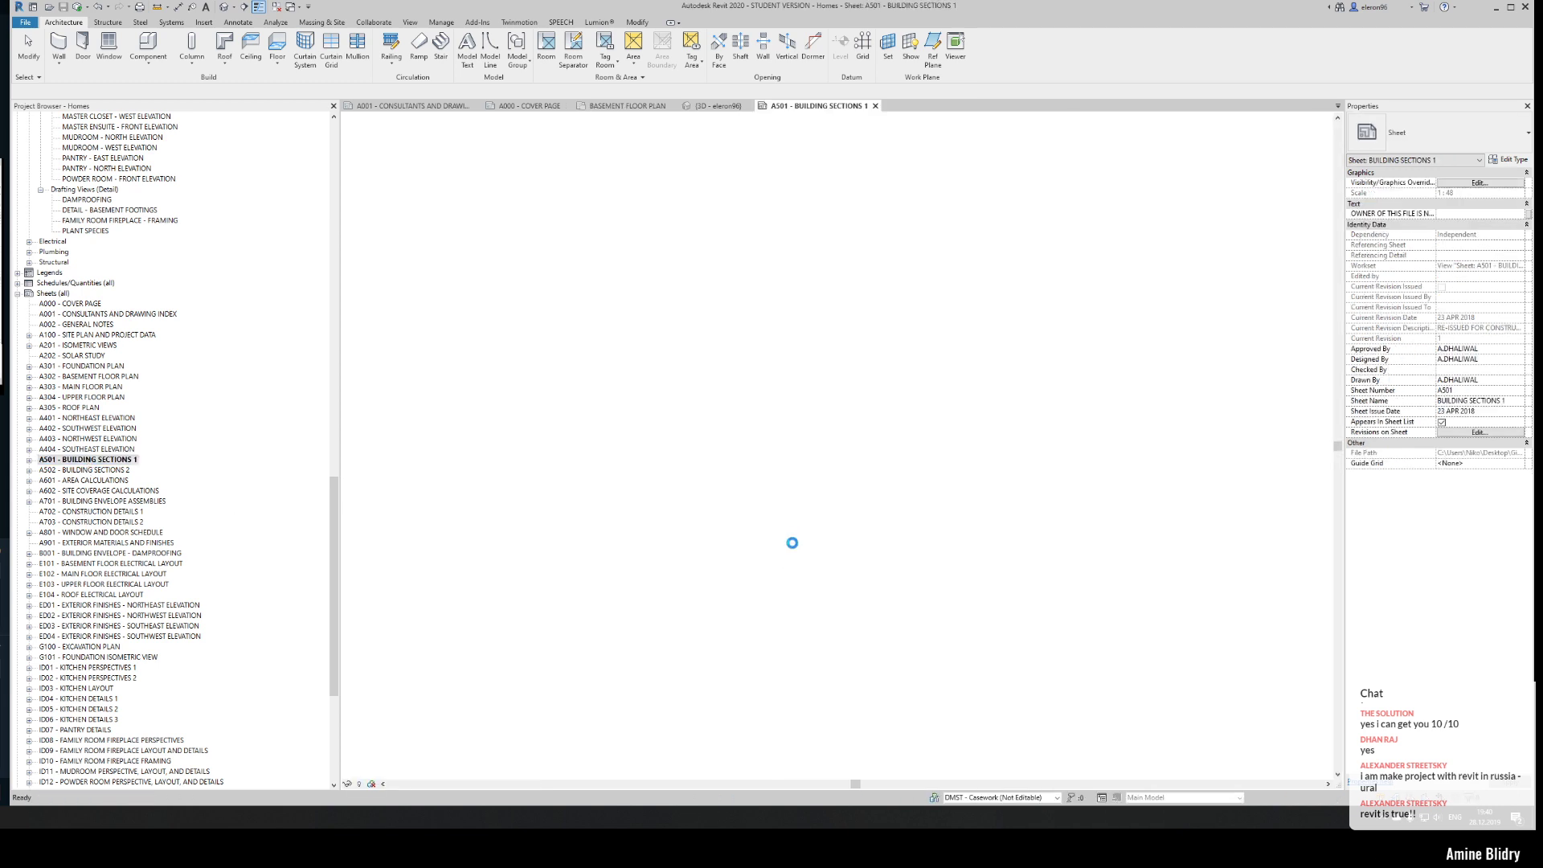
- Examine Section 1 on the sheet, including the floors, foyer stairs, foundations and front landscaping
{"action": "scroll", "coordinate": [928, 578], "scroll_direction": "up", "scroll_amount": 4}
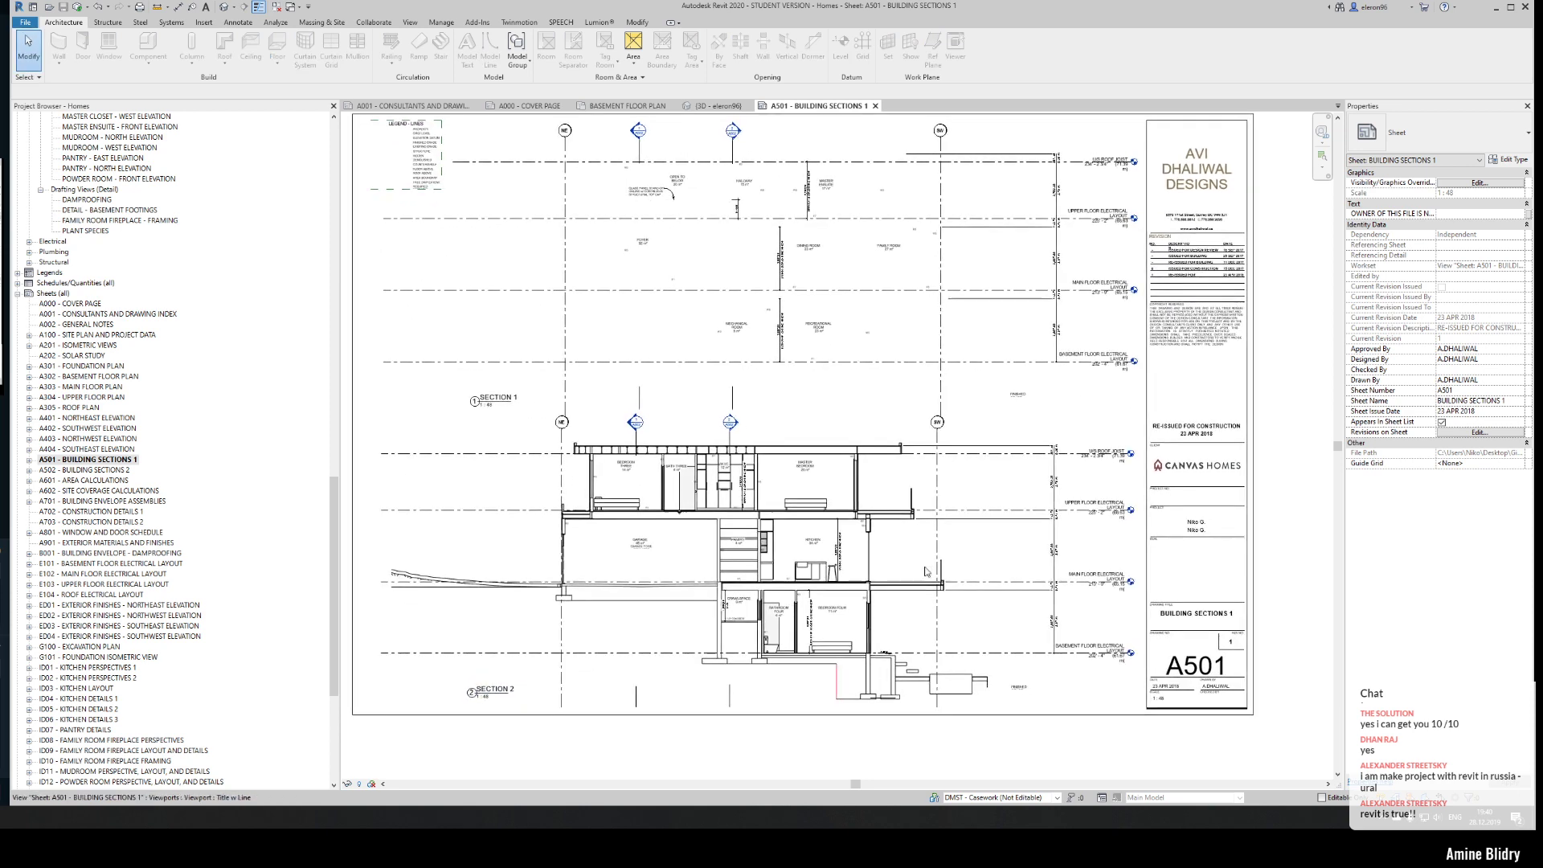
{"action": "middle_click_drag", "start_coordinate": [986, 544], "coordinate": [1024, 563]}
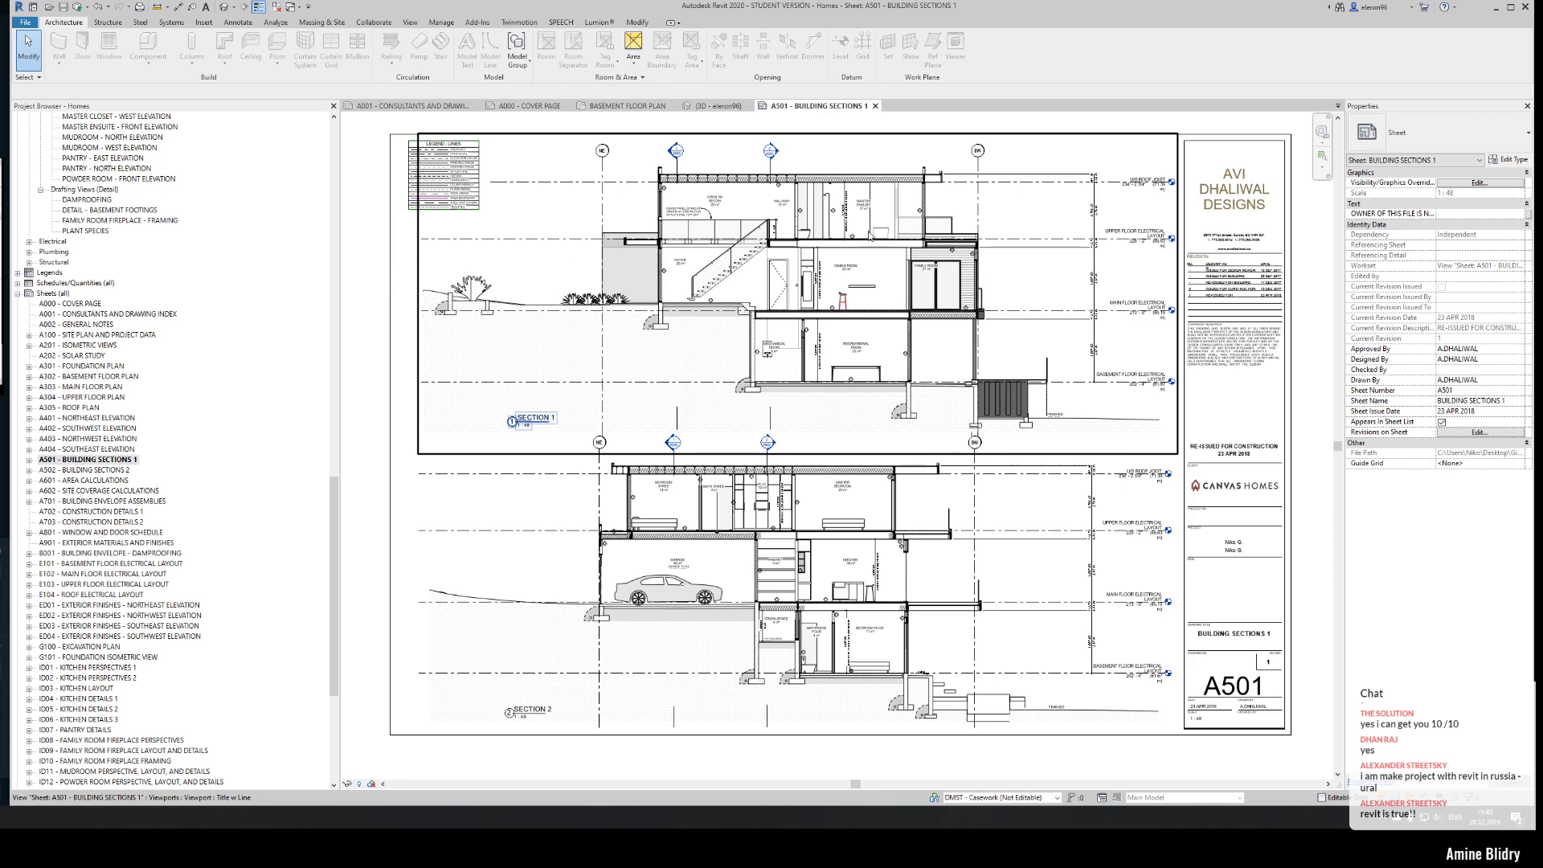
{"action": "scroll", "coordinate": [871, 235], "scroll_direction": "up", "scroll_amount": 5}
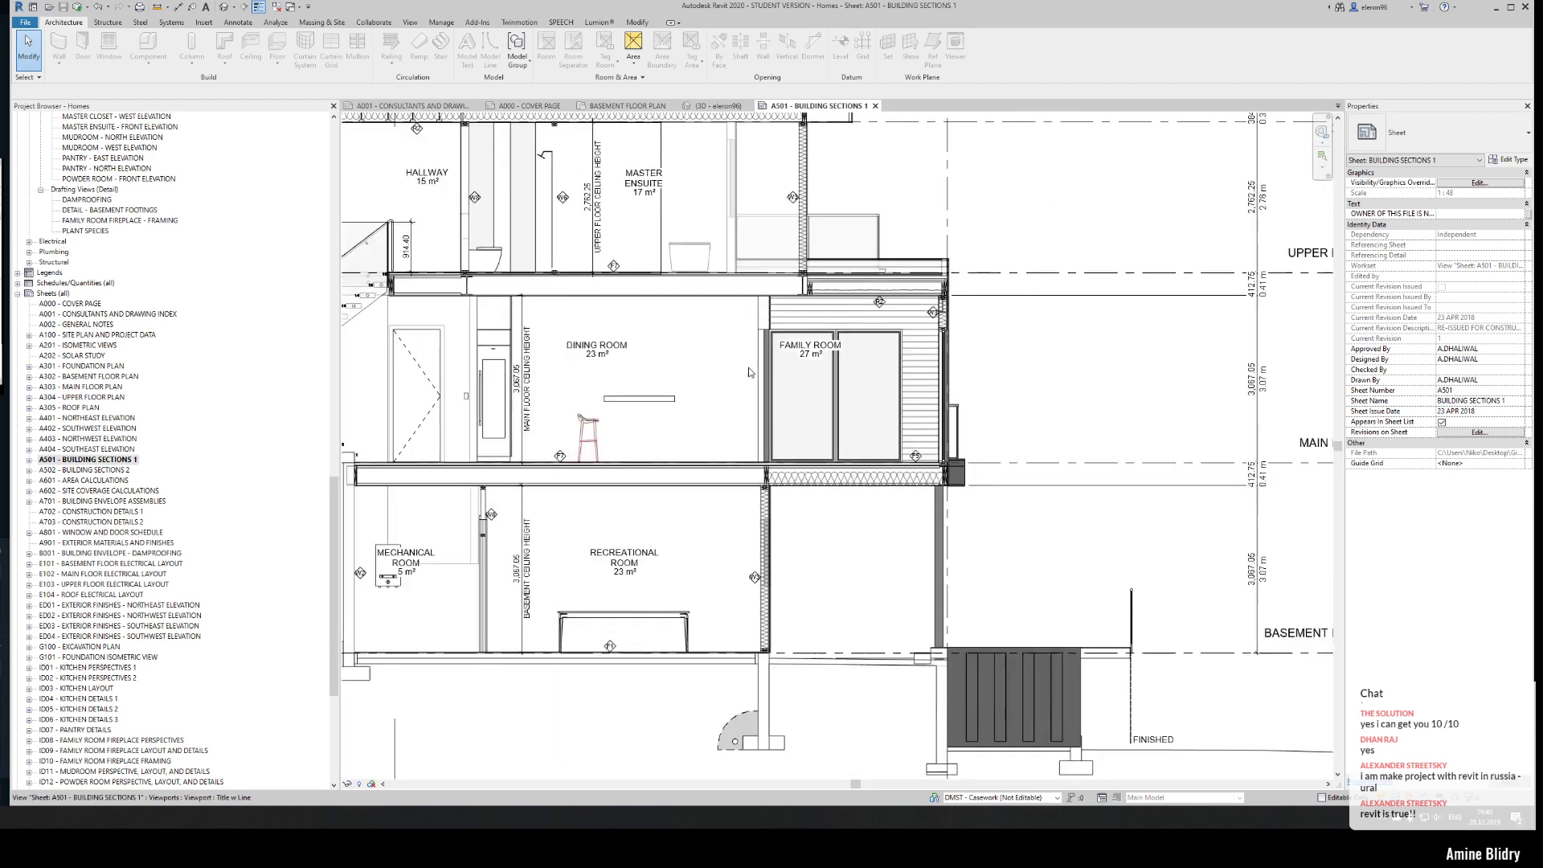
{"action": "scroll", "coordinate": [749, 372], "scroll_direction": "down", "scroll_amount": 2}
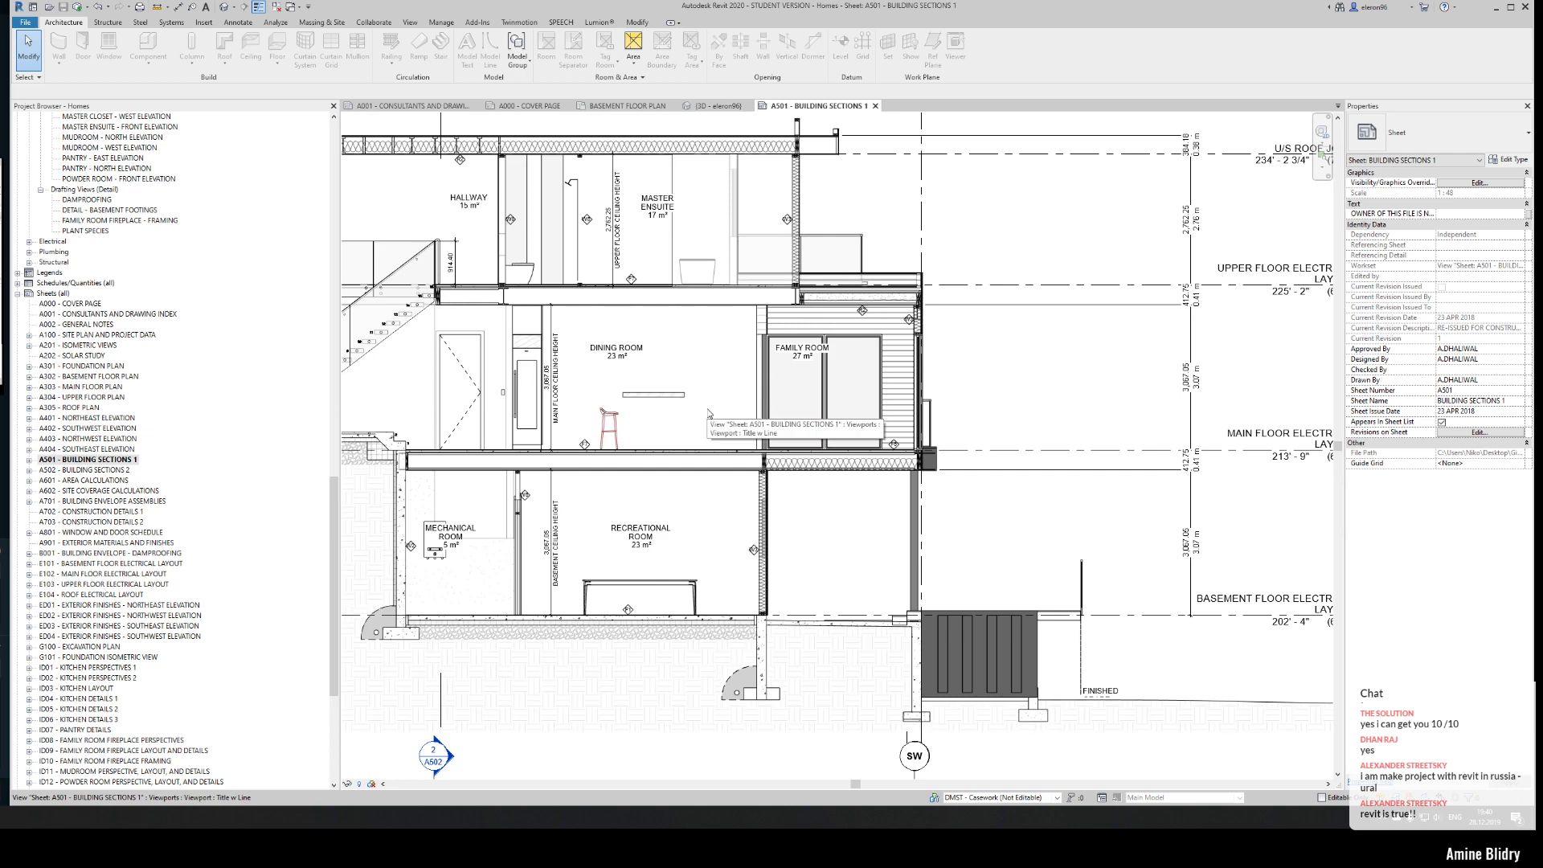
{"action": "middle_click_drag", "start_coordinate": [708, 413], "coordinate": [889, 412]}
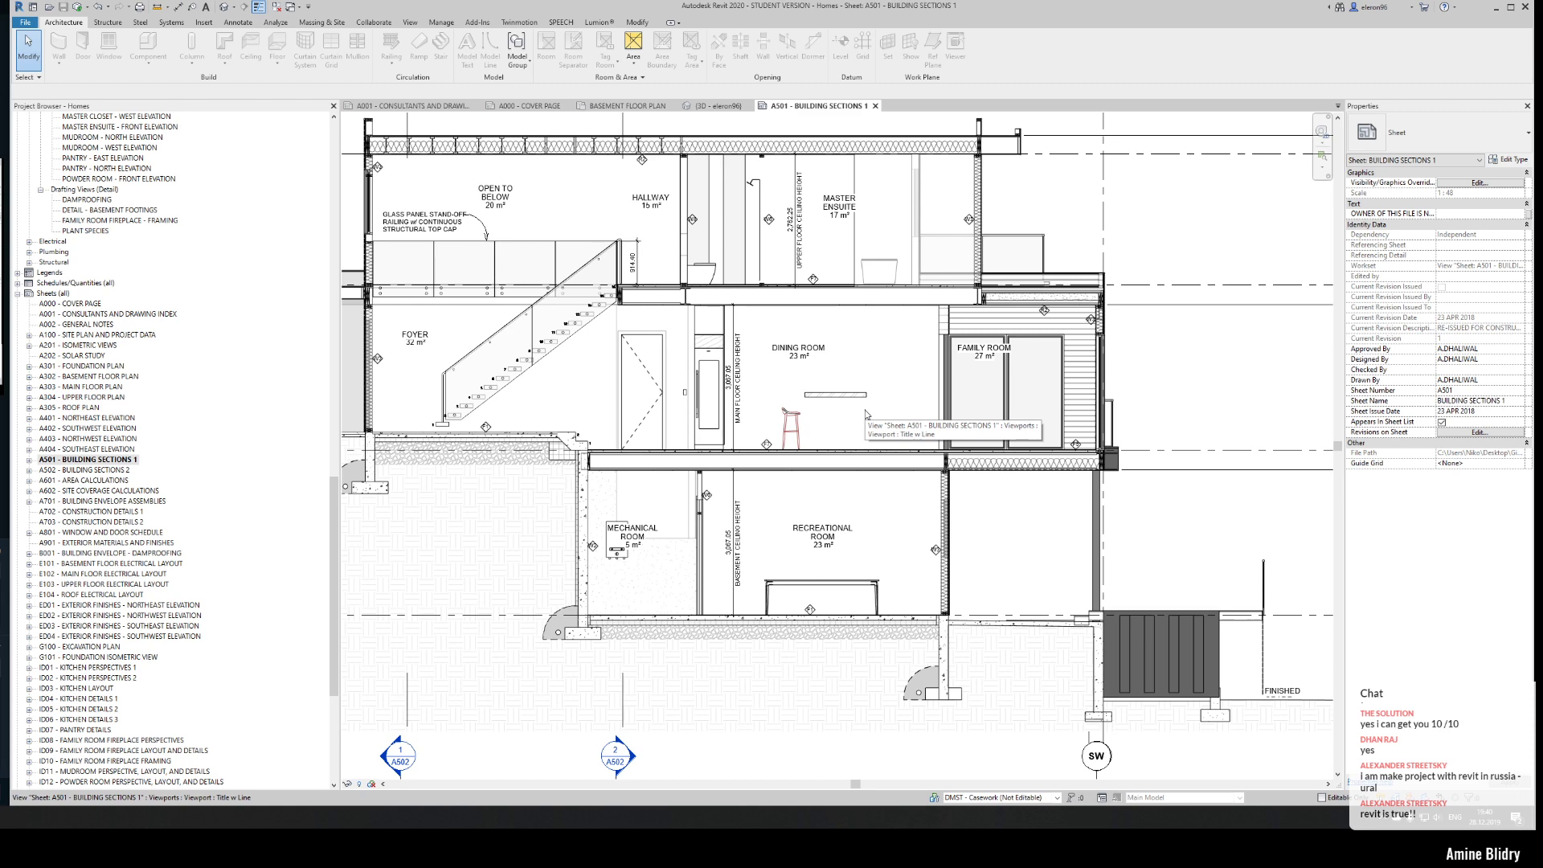
{"action": "scroll", "coordinate": [865, 414], "scroll_direction": "down", "scroll_amount": 4}
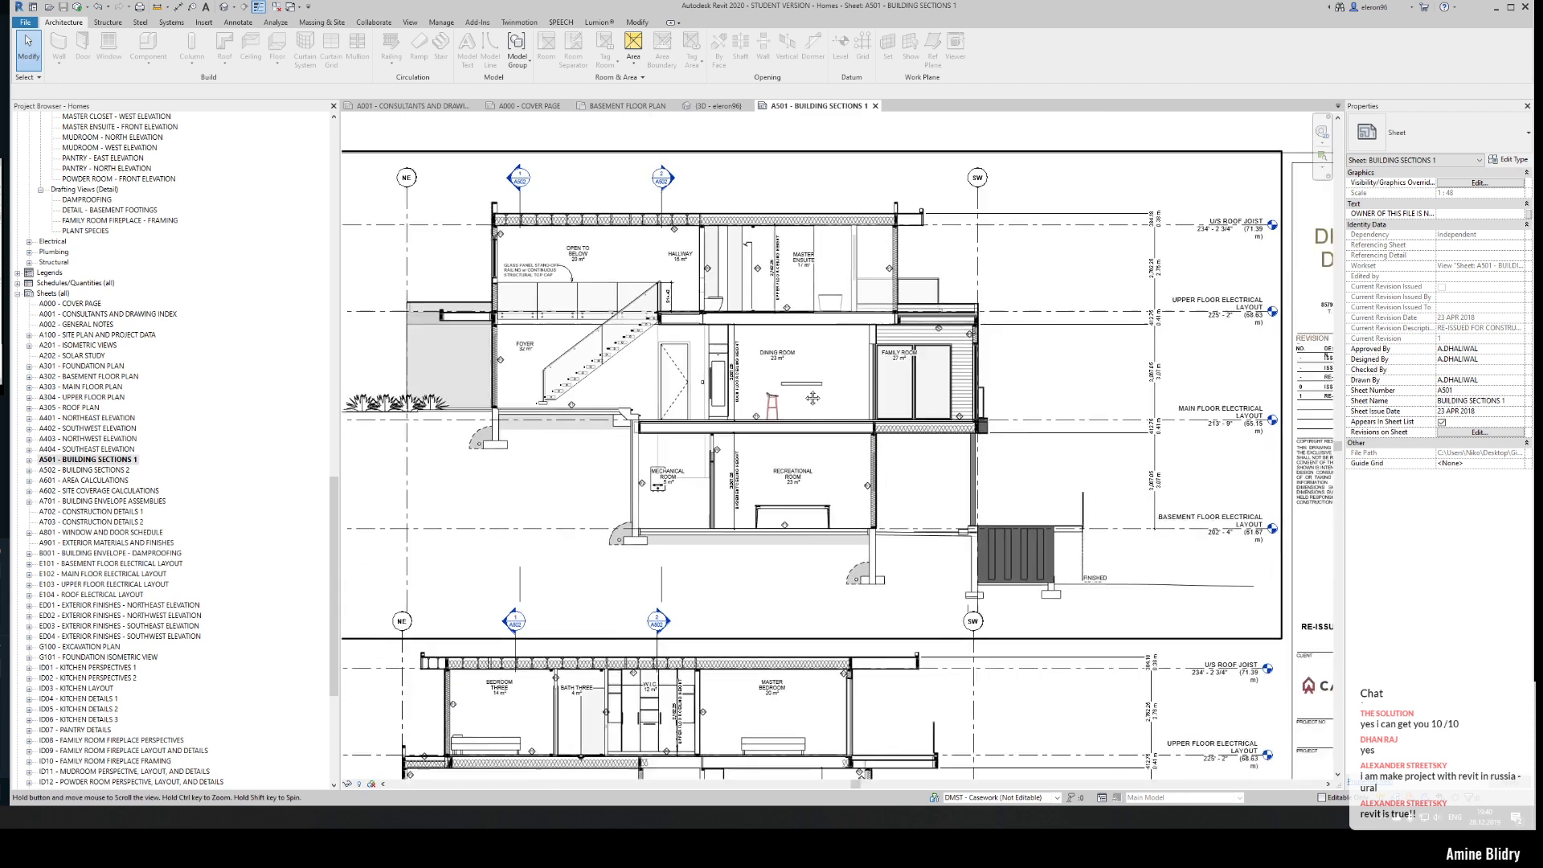
{"action": "middle_click_drag", "start_coordinate": [591, 457], "coordinate": [761, 457]}
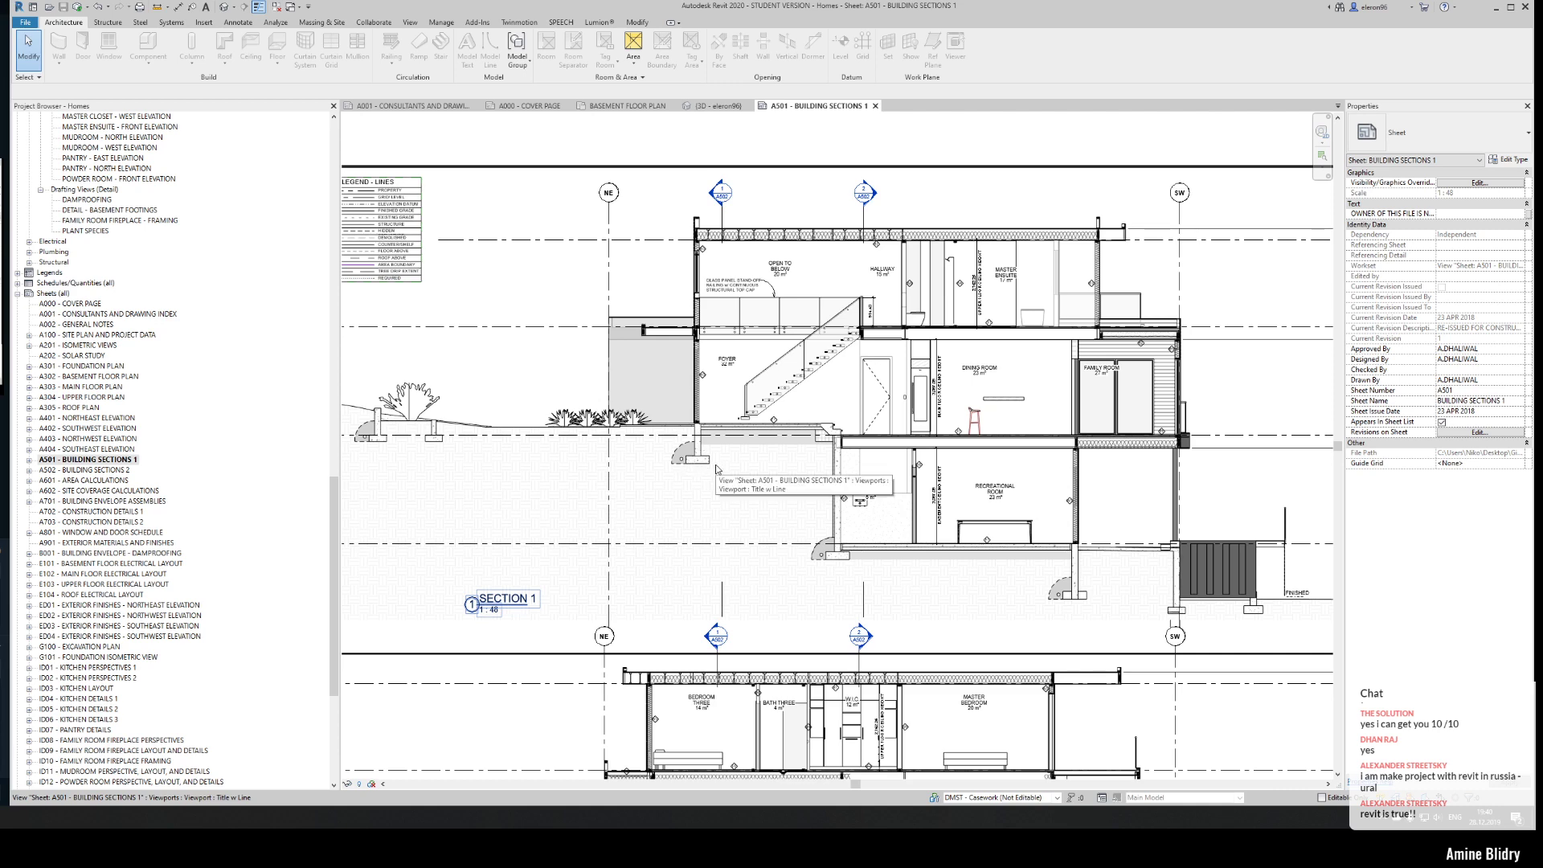
{"action": "middle_click_drag", "start_coordinate": [603, 362], "coordinate": [628, 362]}
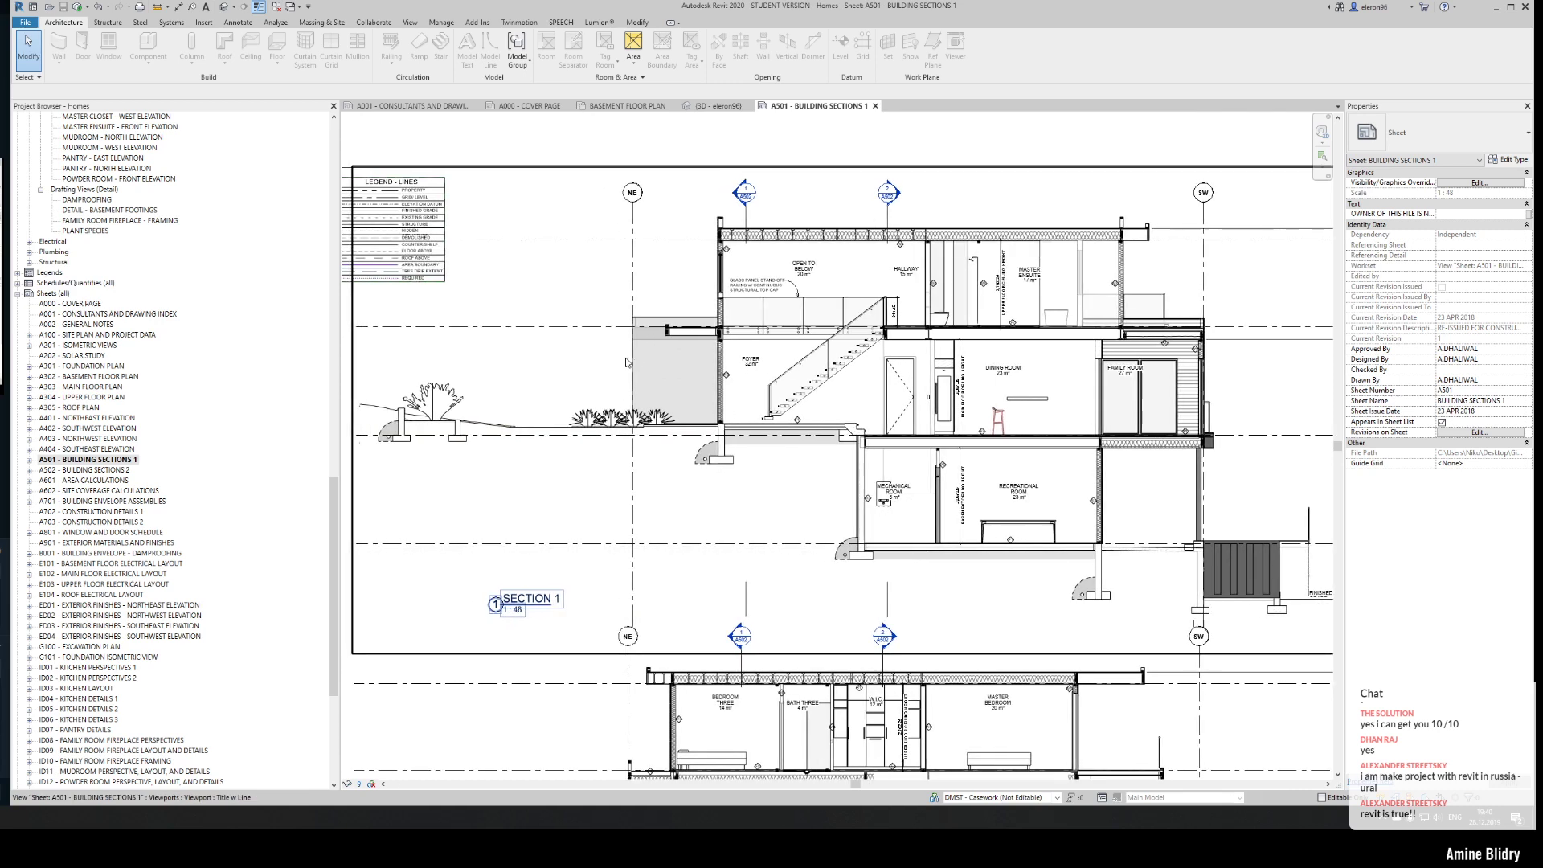
{"action": "middle_click_drag", "start_coordinate": [532, 349], "coordinate": [654, 377]}
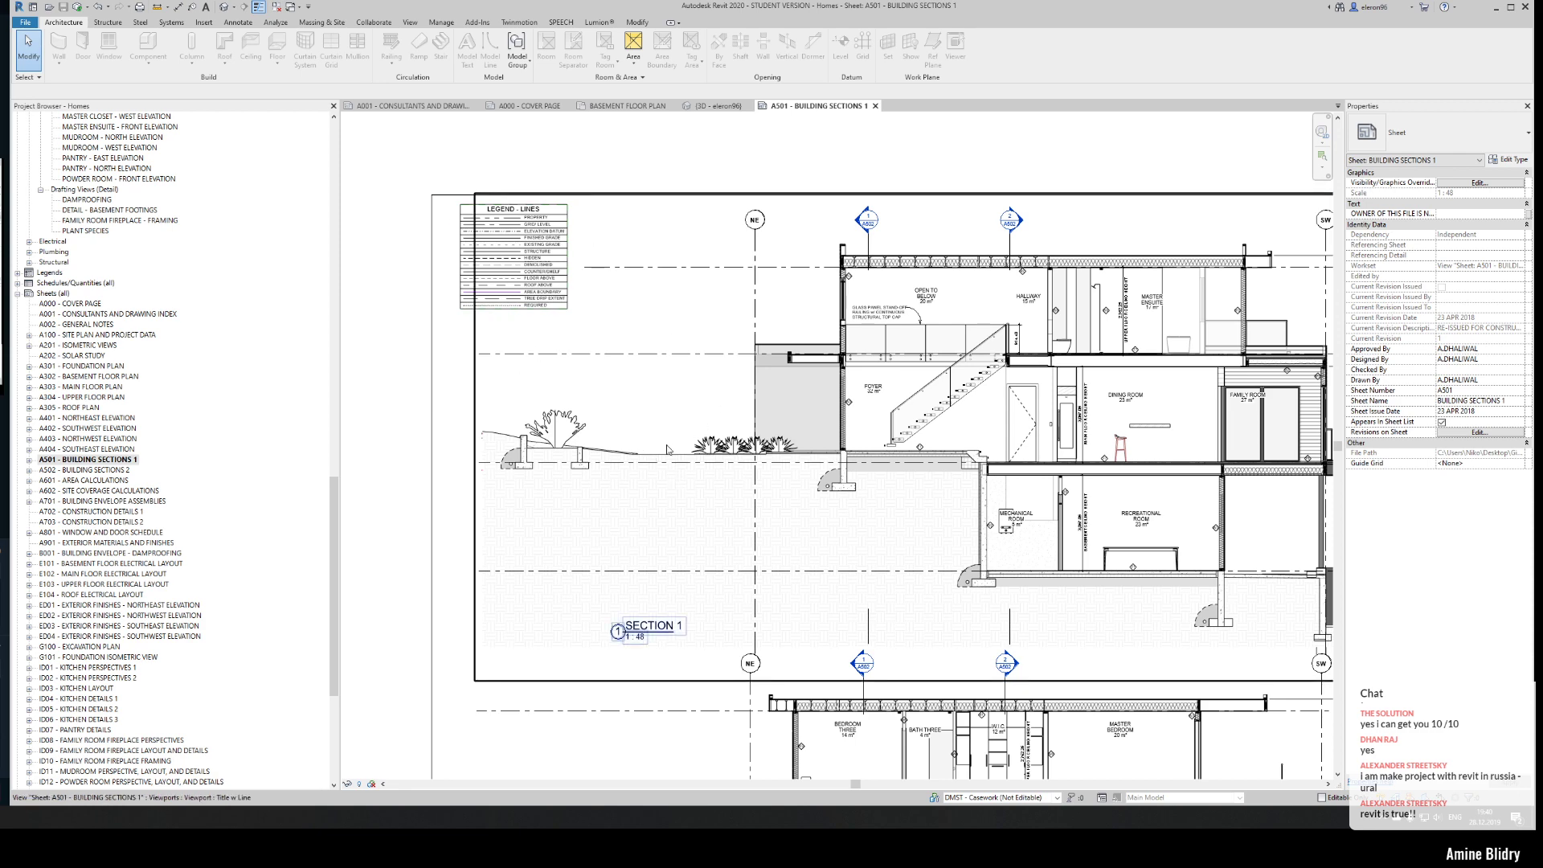
- Examine the level markers and title block beside Section 1, and the whole Section 2 drawing
{"action": "middle_click_drag", "start_coordinate": [993, 505], "coordinate": [572, 457]}
{"action": "middle_click_drag", "start_coordinate": [776, 462], "coordinate": [399, 469]}
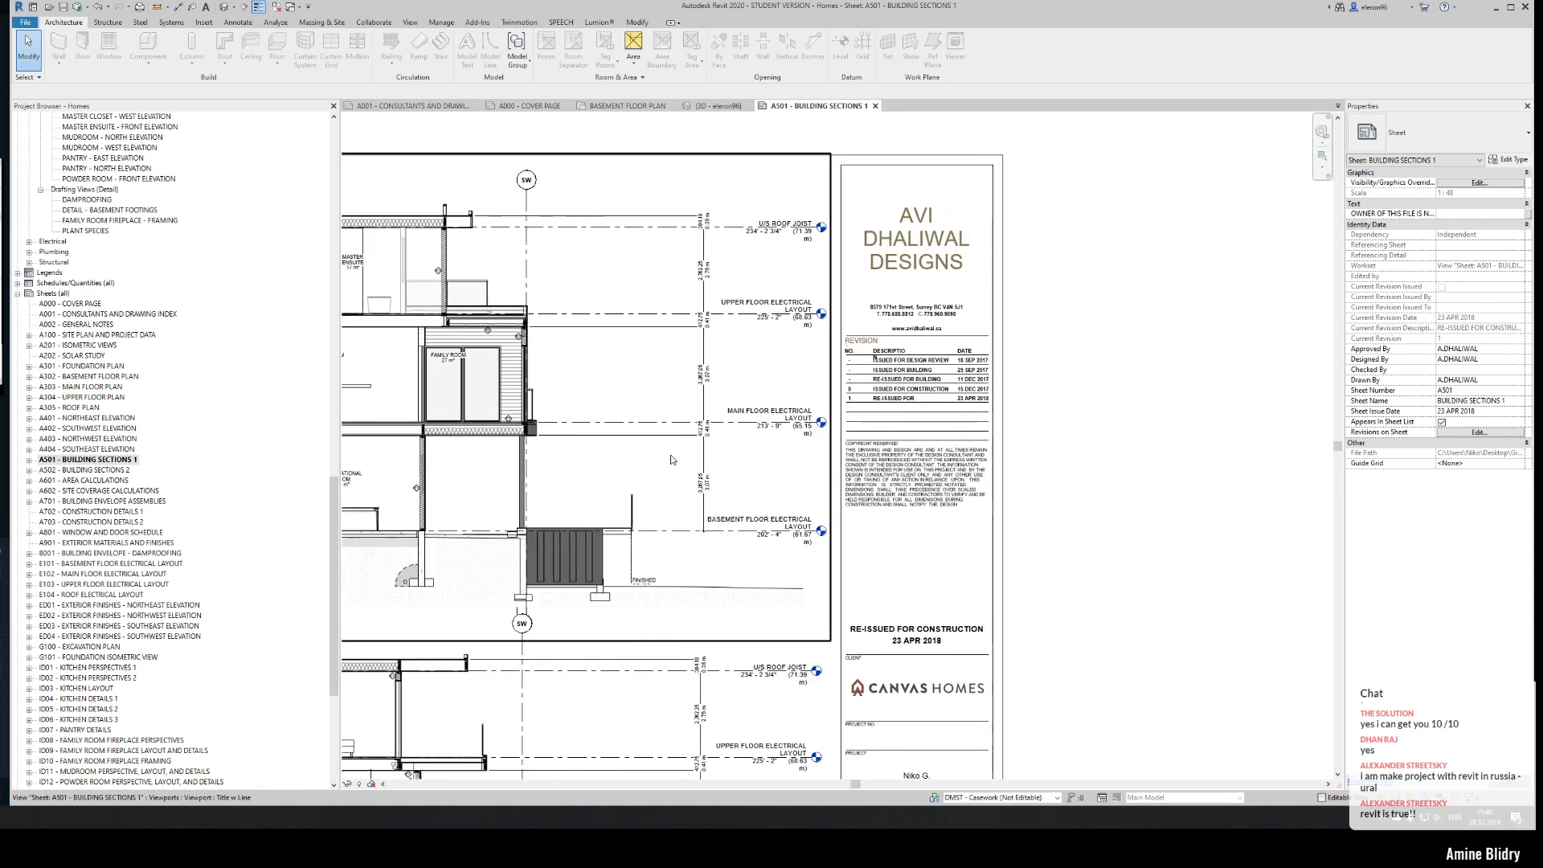
{"action": "middle_click_drag", "start_coordinate": [678, 462], "coordinate": [753, 421]}
{"action": "middle_click_drag", "start_coordinate": [683, 490], "coordinate": [909, 307]}
{"action": "middle_click_drag", "start_coordinate": [831, 427], "coordinate": [1091, 330]}
{"action": "middle_click_drag", "start_coordinate": [608, 524], "coordinate": [689, 430]}
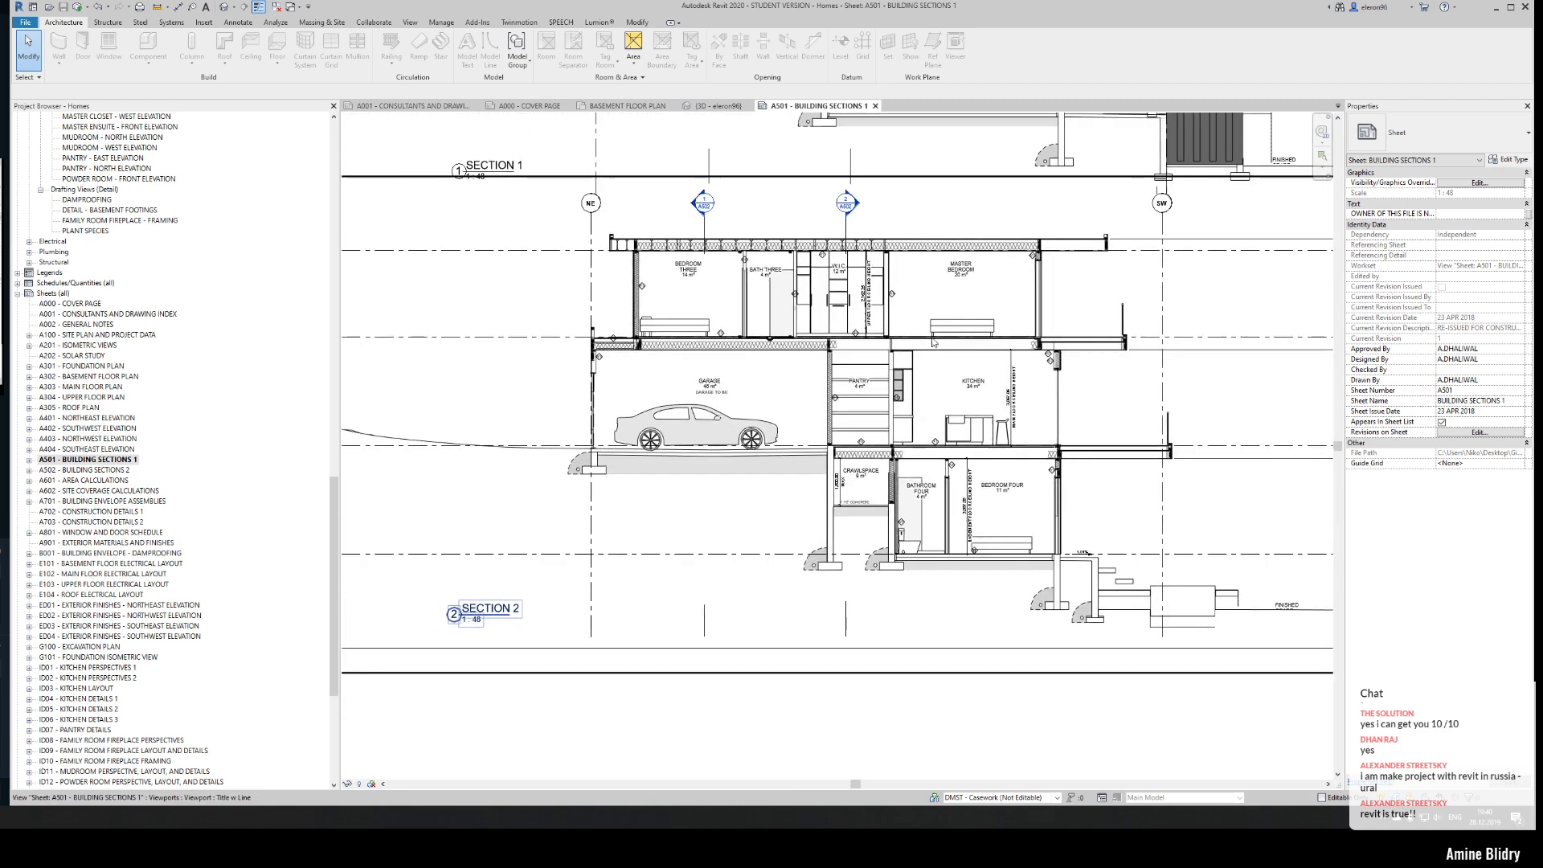
- Activate the Section 2 view on the sheet and temporarily hide the car side outline in the garage
{"action": "scroll", "coordinate": [690, 430], "scroll_direction": "up", "scroll_amount": 3}
{"action": "scroll", "coordinate": [690, 429], "scroll_direction": "up", "scroll_amount": 1}
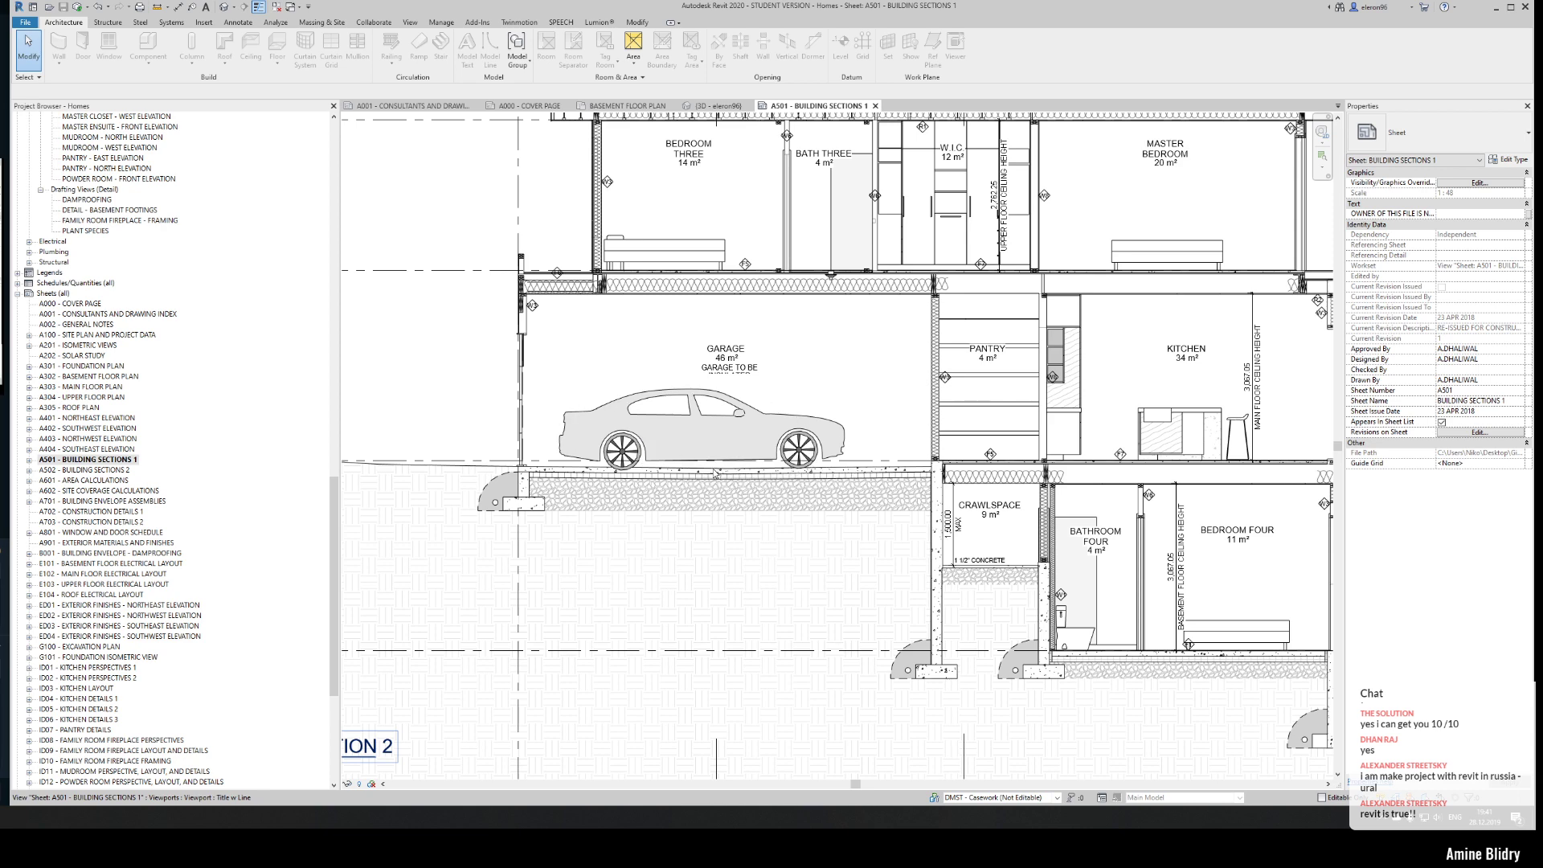
{"action": "double_click", "coordinate": [621, 384]}
{"action": "left_click", "coordinate": [618, 436]}
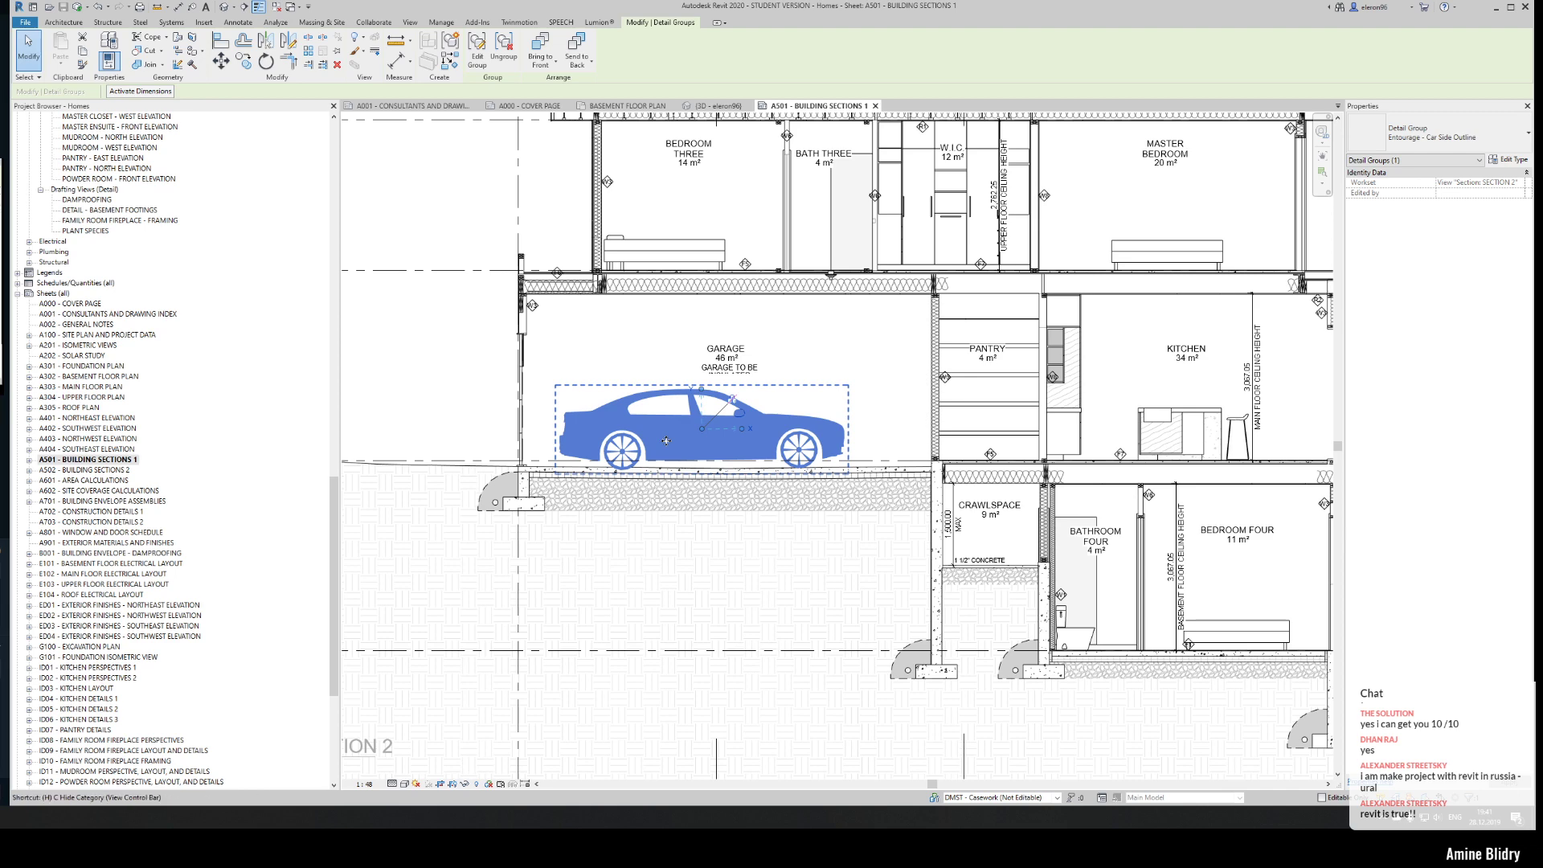
{"action": "key", "text": "h"}
{"action": "key", "text": "h"}
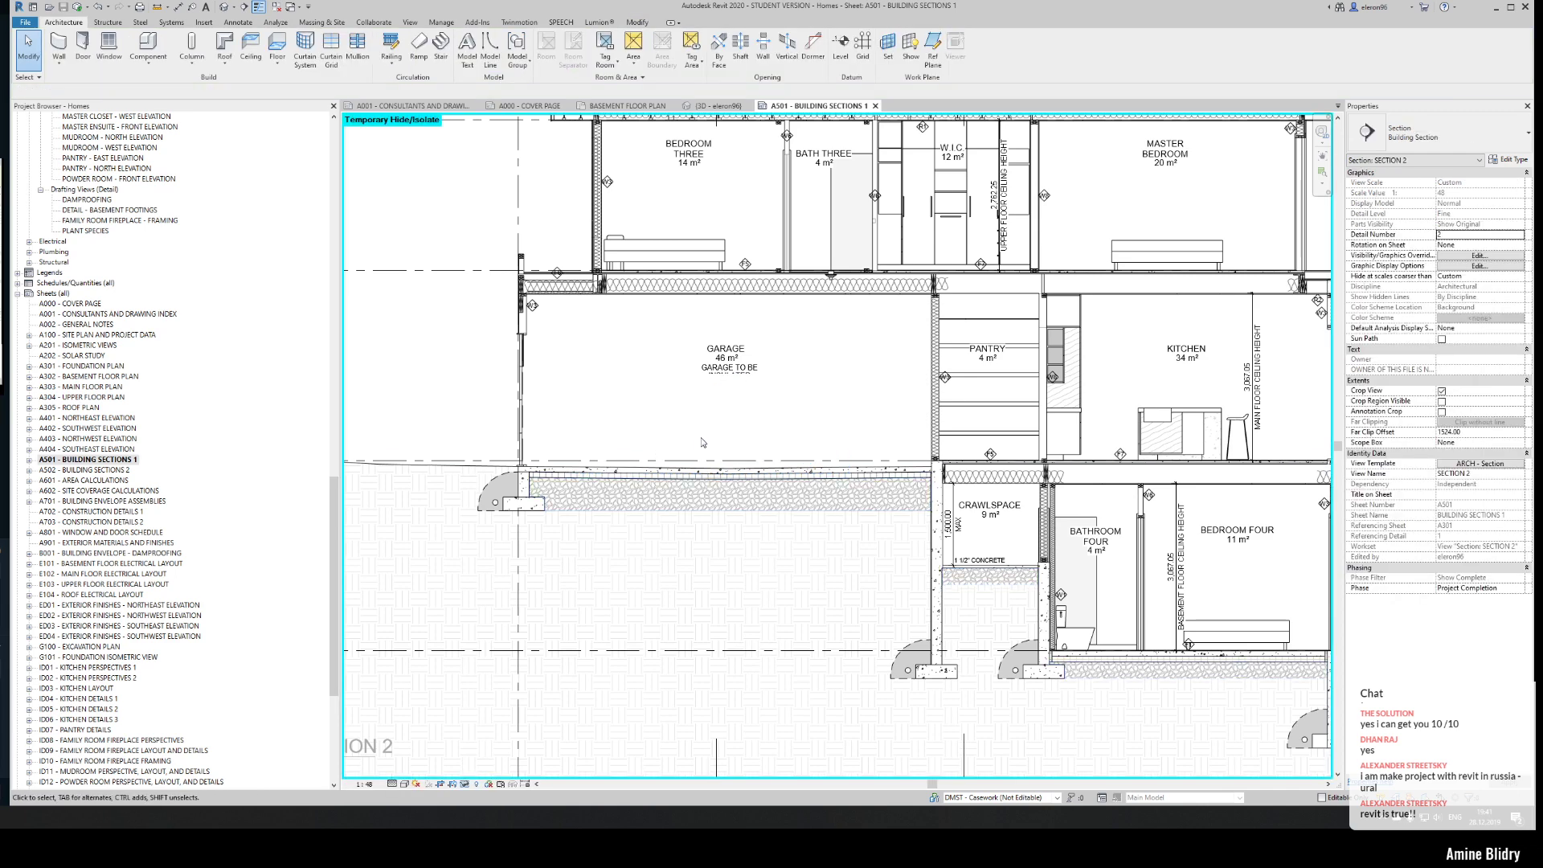
- Temporarily hide the garage door in the 3D view to inspect the car inside, and return to the A501 sheet
{"action": "left_click", "coordinate": [711, 108]}
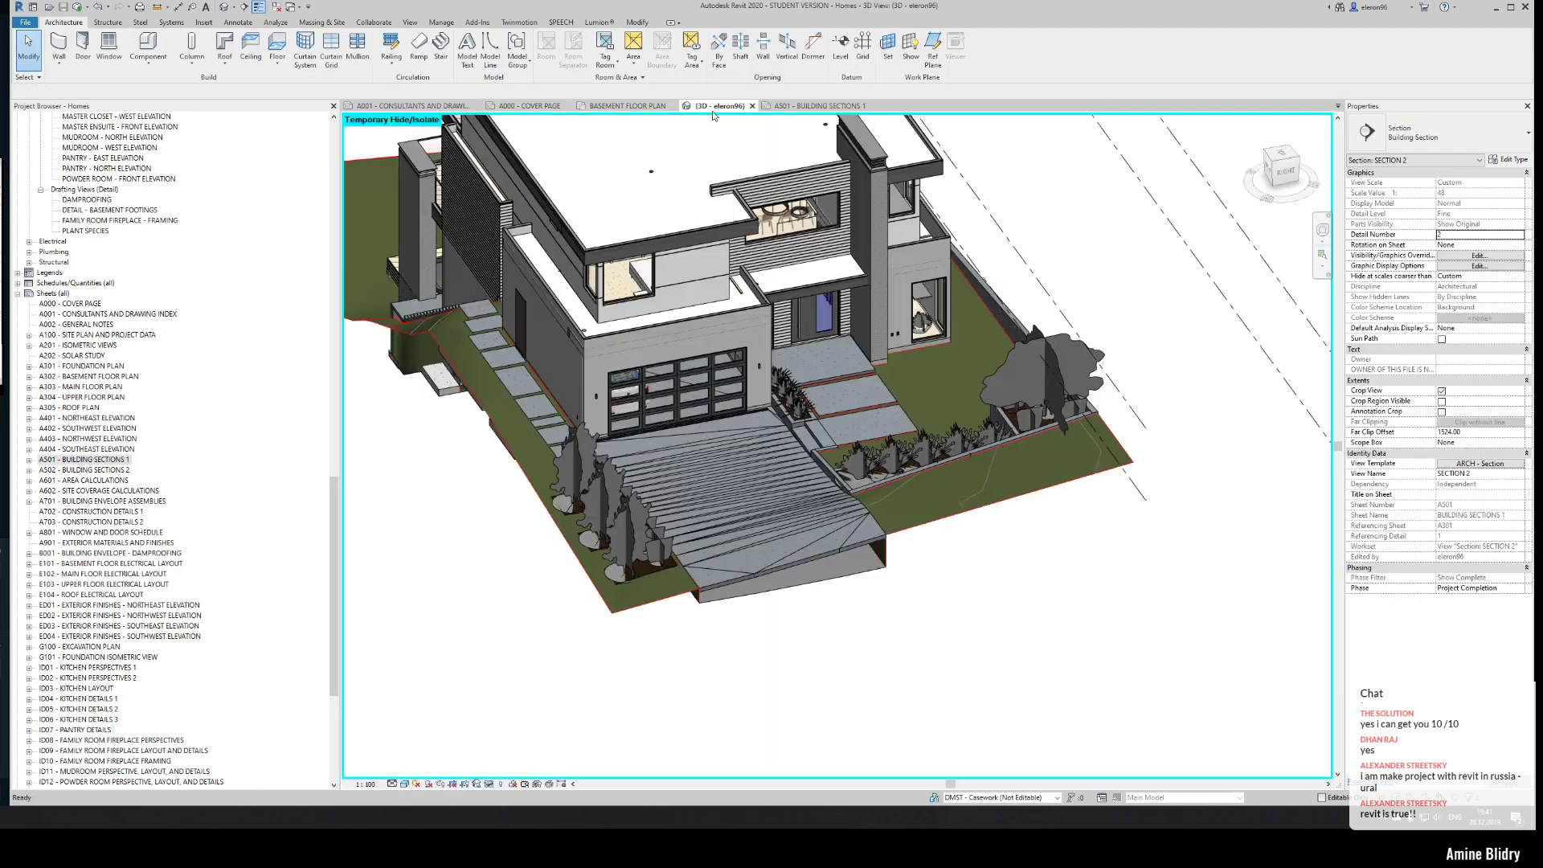
{"action": "scroll", "coordinate": [667, 426], "scroll_direction": "up", "scroll_amount": 5}
{"action": "left_click", "coordinate": [683, 369]}
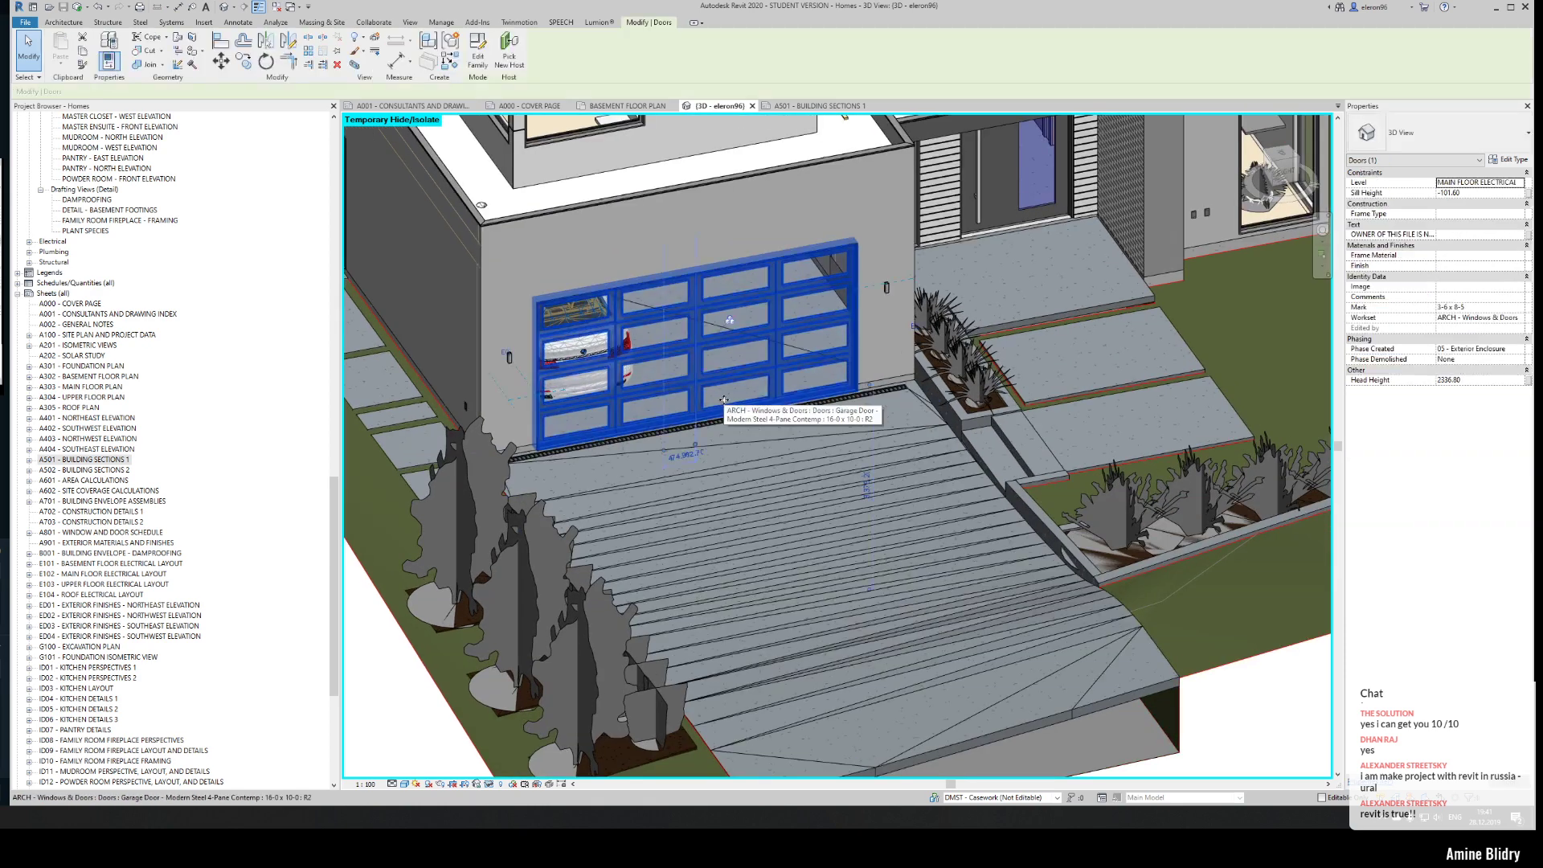
{"action": "scroll", "coordinate": [729, 395], "scroll_direction": "up", "scroll_amount": 2}
{"action": "key", "text": "Escape"}
{"action": "middle_click_drag", "start_coordinate": [728, 395], "coordinate": [759, 351], "text": "shift"}
{"action": "scroll", "coordinate": [759, 351], "scroll_direction": "up", "scroll_amount": 5}
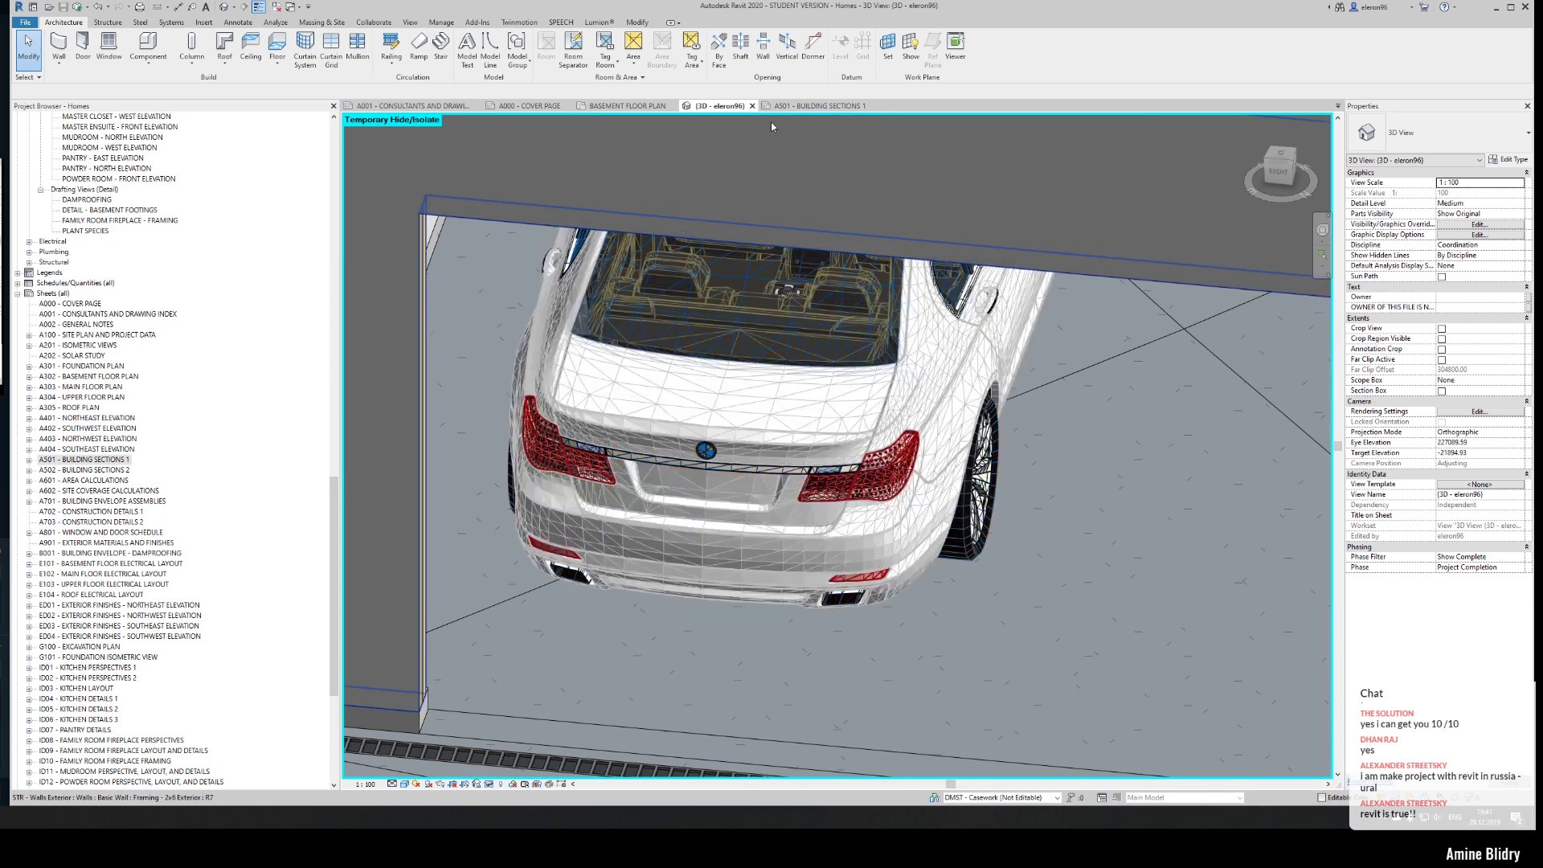
{"action": "left_click", "coordinate": [789, 107]}
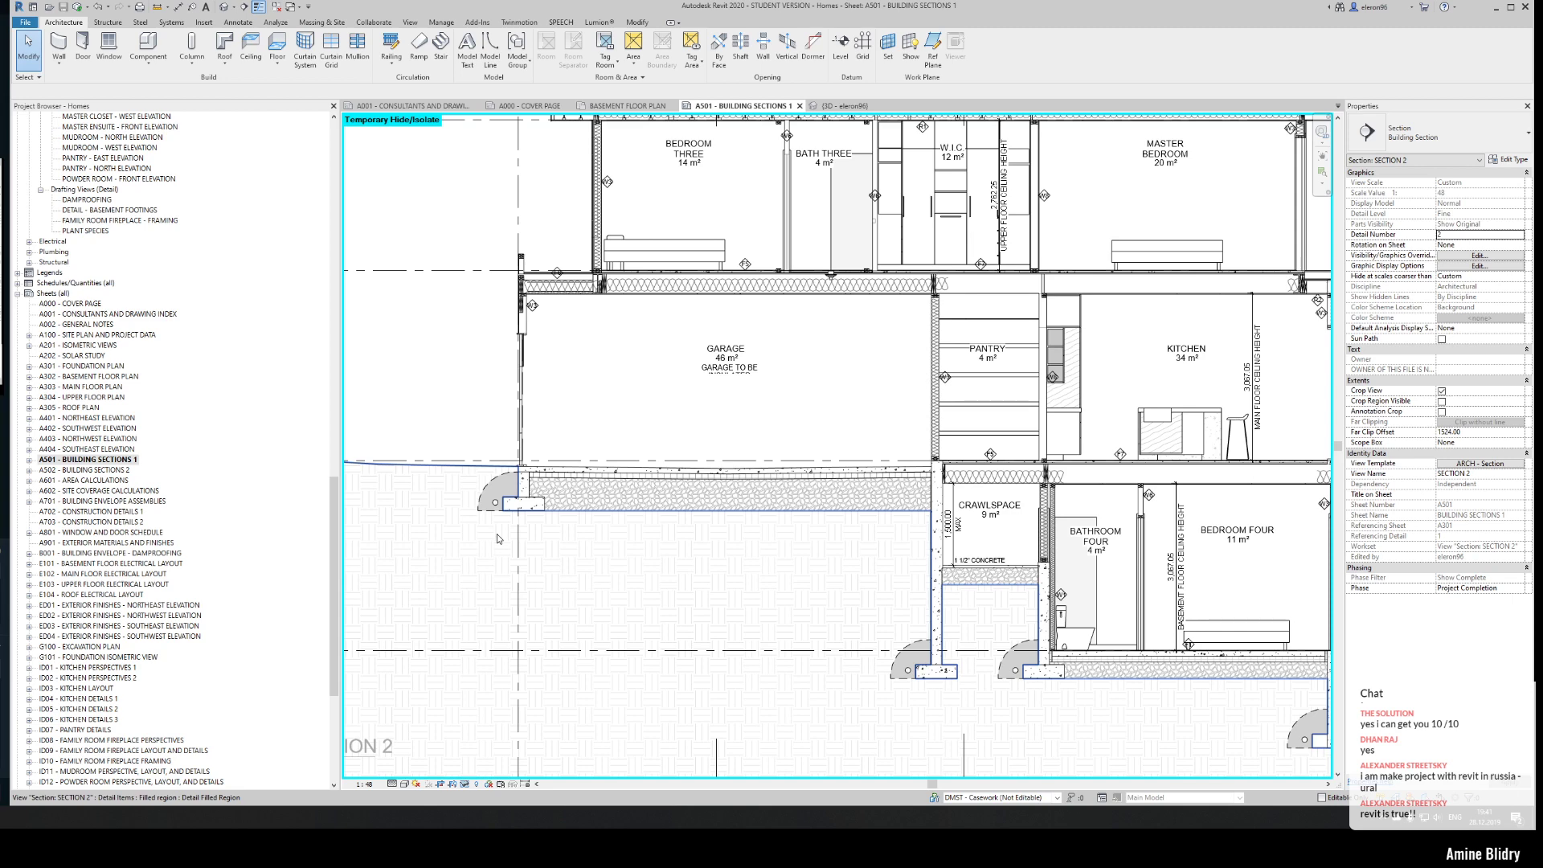
- Reset the temporary hide in the Section 2 view so all hidden elements are restored
{"action": "middle_click_drag", "start_coordinate": [731, 470], "coordinate": [740, 450]}
{"action": "scroll", "coordinate": [740, 449], "scroll_direction": "up", "scroll_amount": 1}
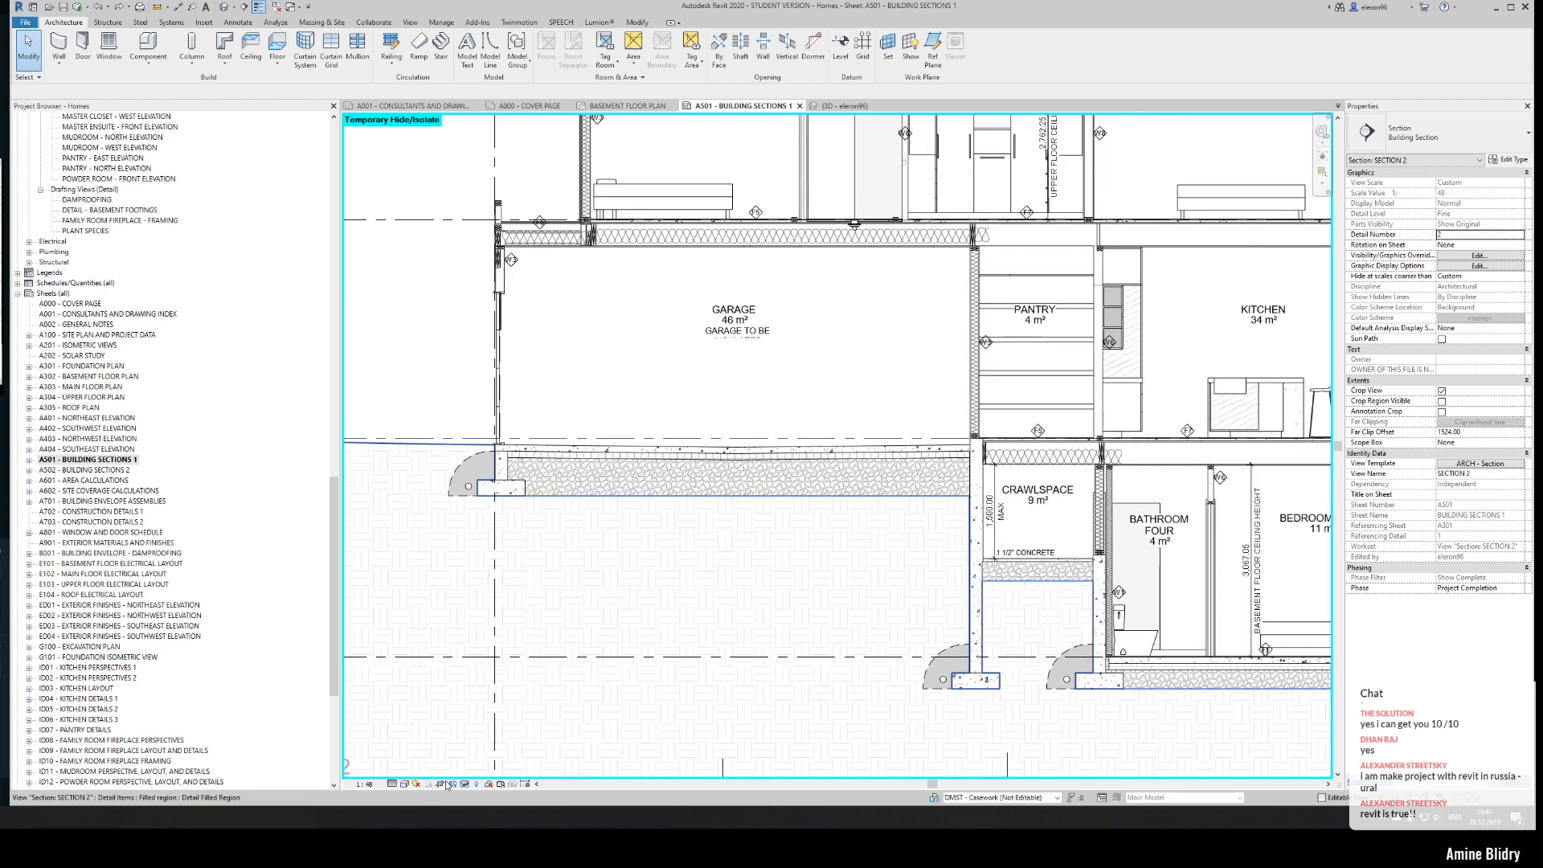
{"action": "left_click", "coordinate": [466, 785]}
{"action": "left_click", "coordinate": [503, 769]}
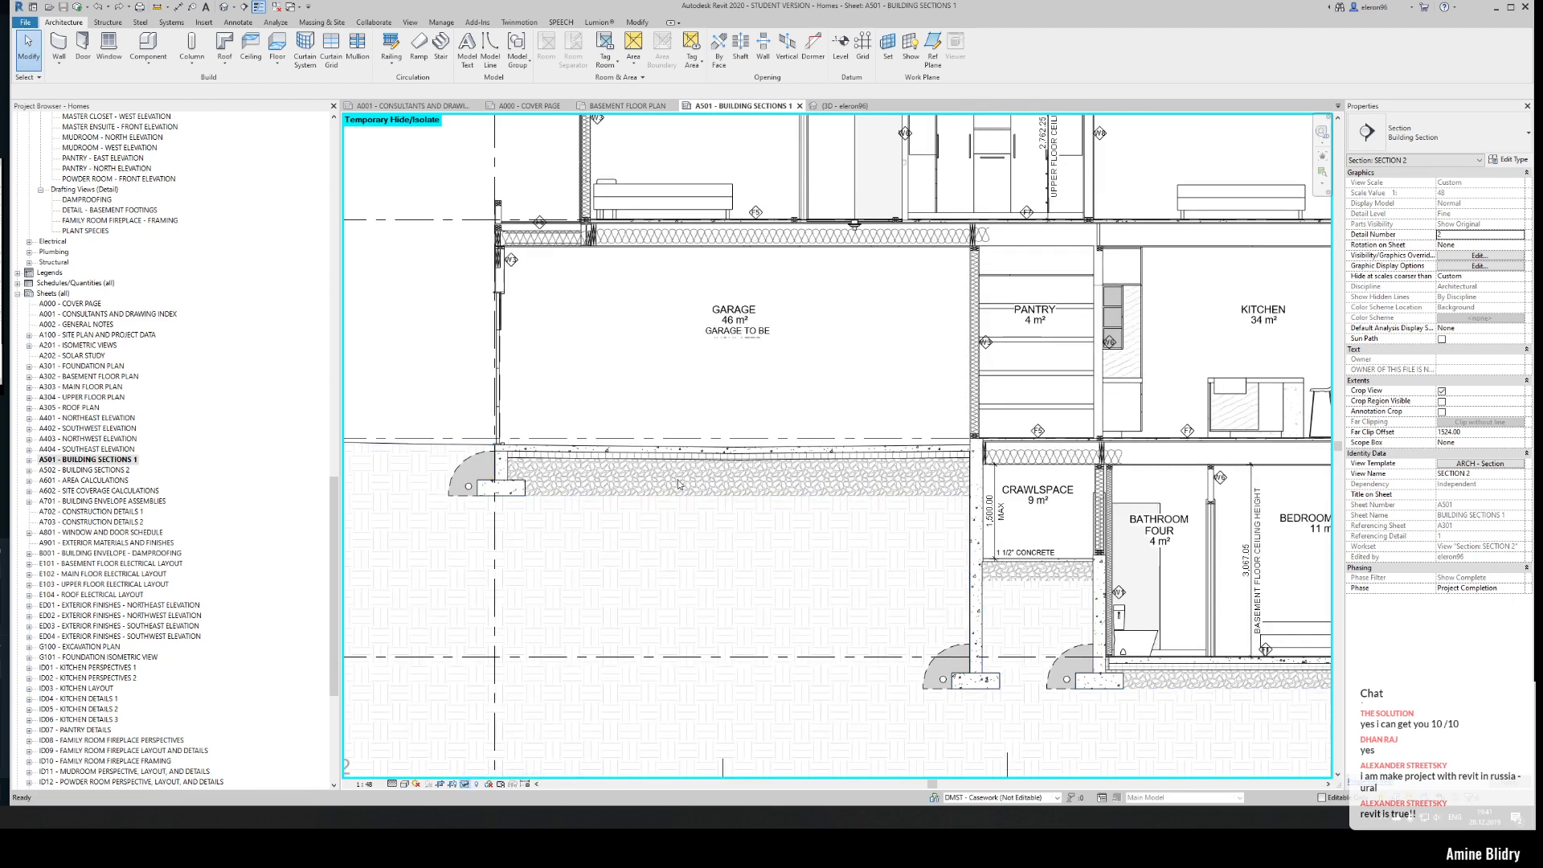
- Examine the foundations in Section 2 and select the crushed gravel filled region beneath the garage, crawlspace and basement slabs
{"action": "middle_click_drag", "start_coordinate": [988, 547], "coordinate": [774, 500]}
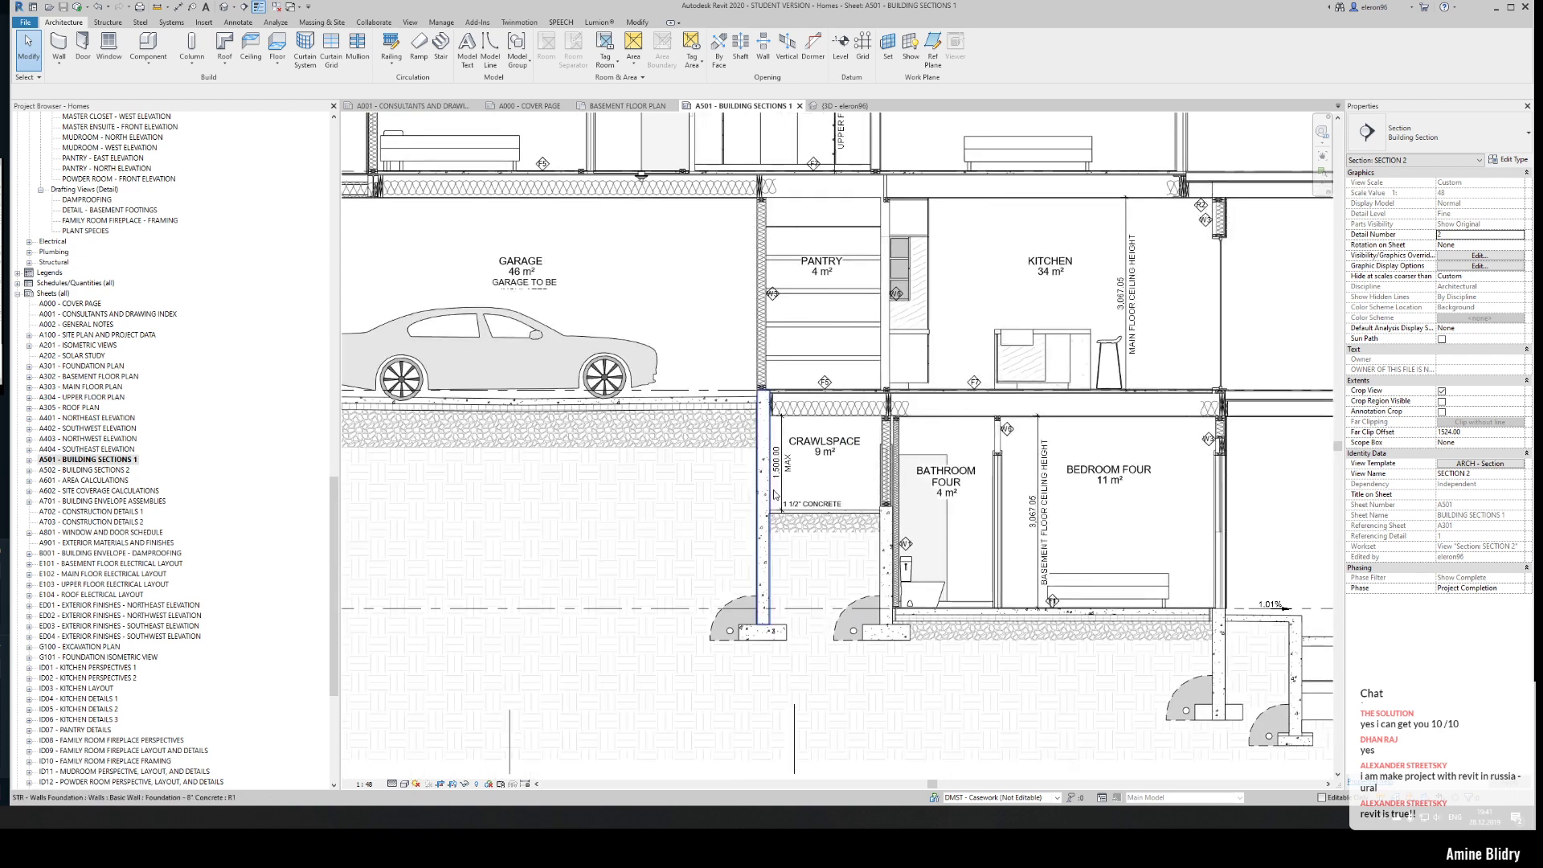
{"action": "middle_click_drag", "start_coordinate": [877, 477], "coordinate": [689, 475]}
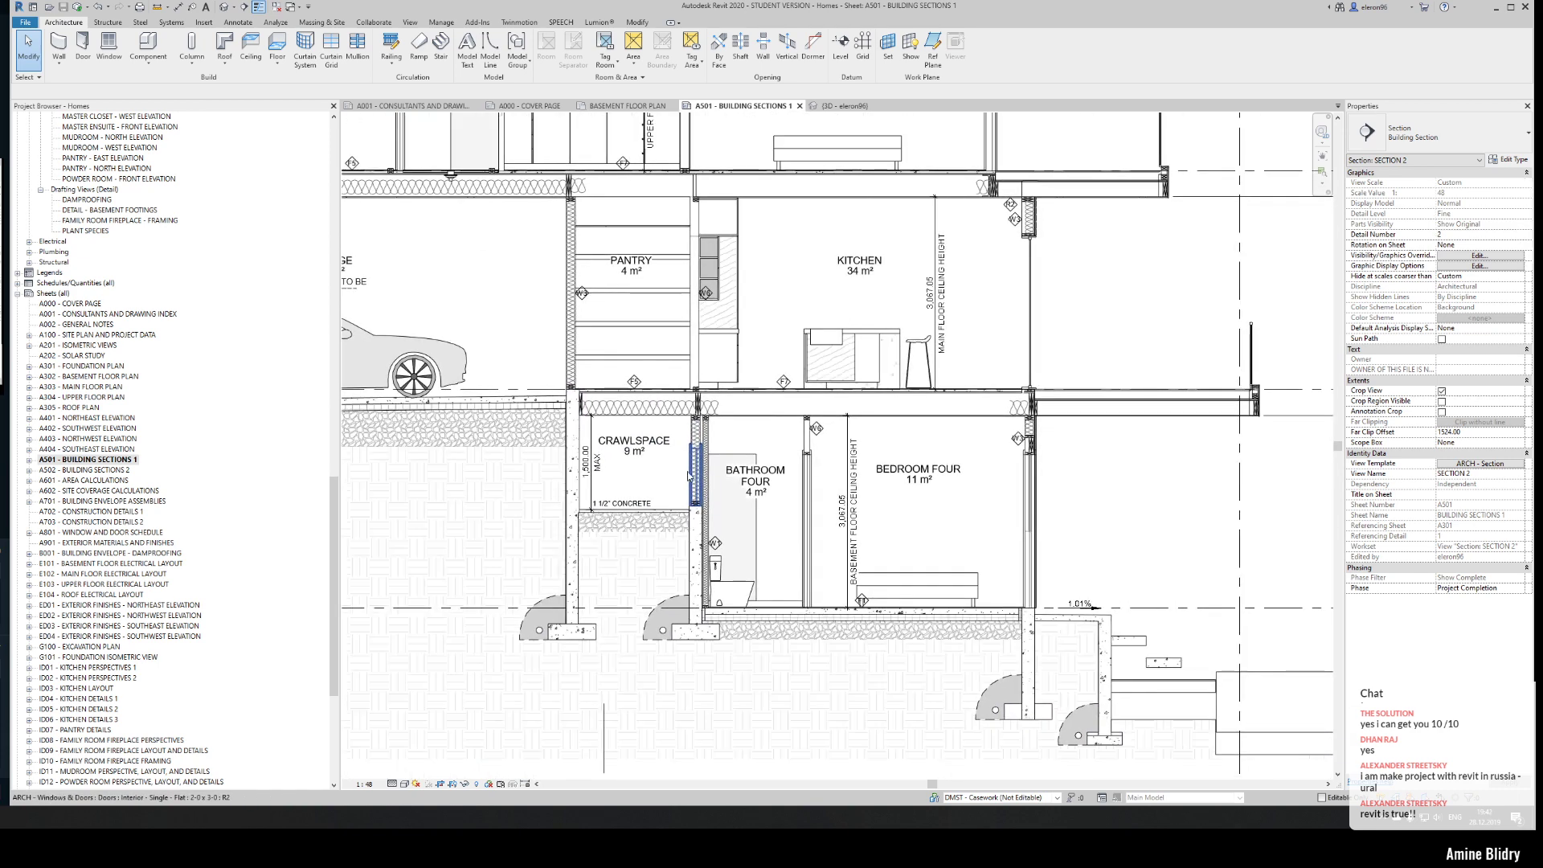
{"action": "left_click", "coordinate": [819, 633]}
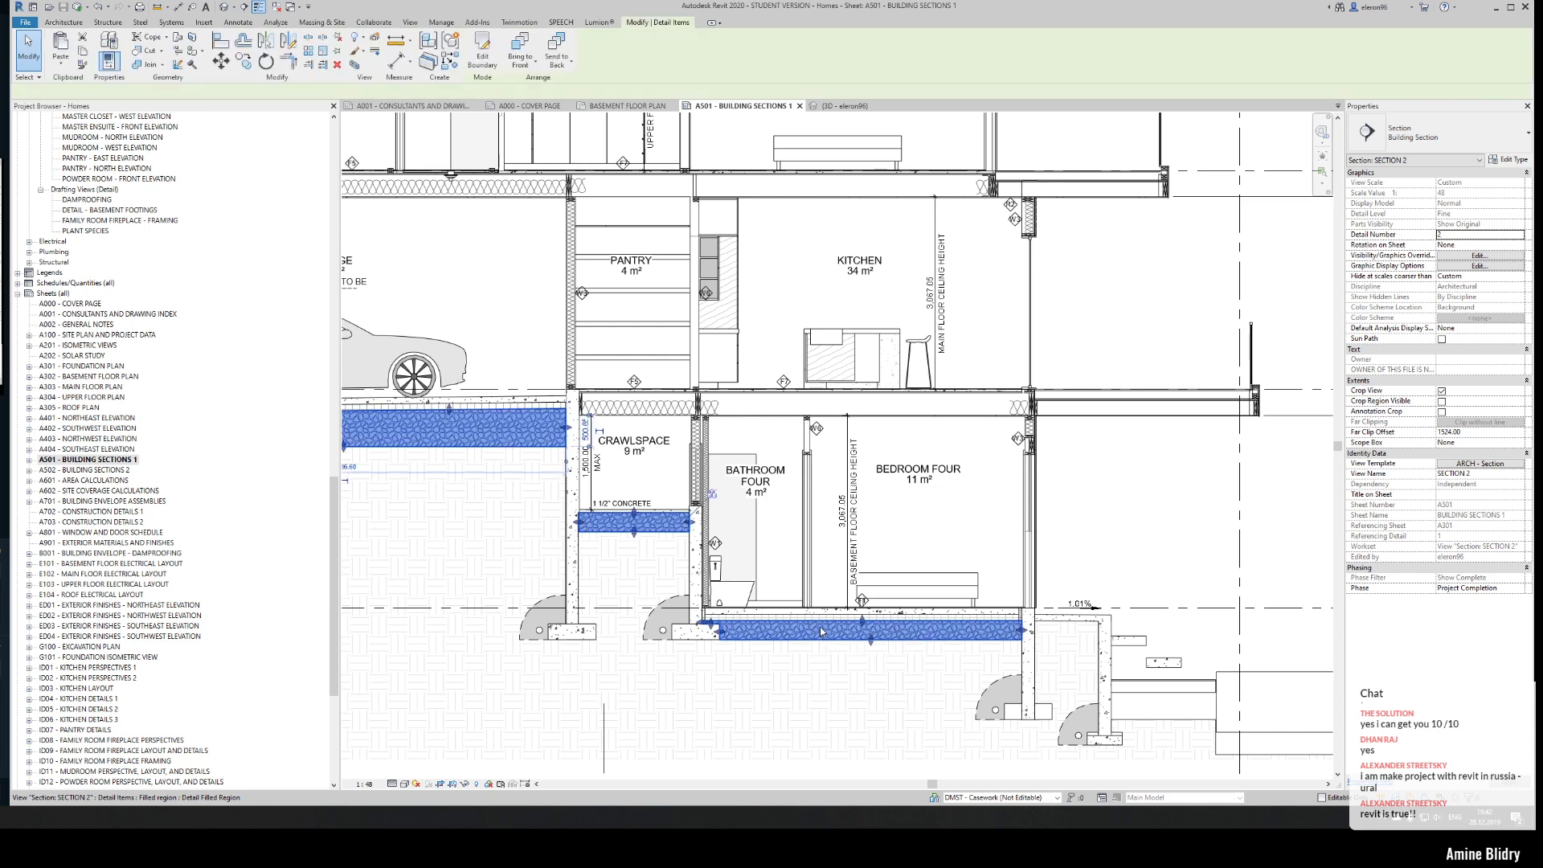
{"action": "key", "text": "Escape"}
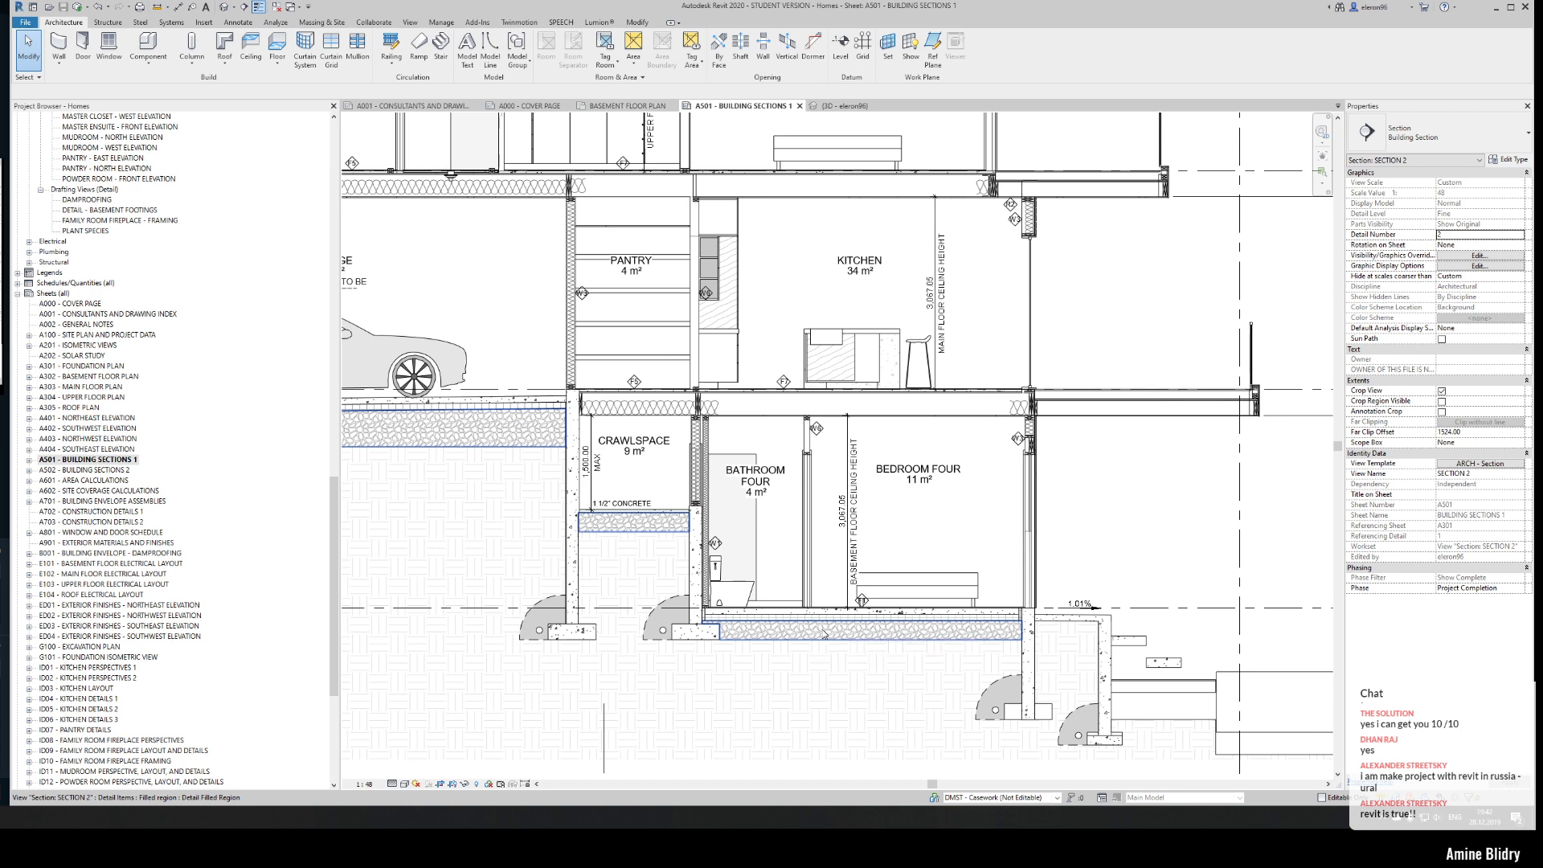
{"action": "middle_click_drag", "start_coordinate": [504, 472], "coordinate": [736, 472]}
{"action": "scroll", "coordinate": [710, 418], "scroll_direction": "down", "scroll_amount": 3}
{"action": "left_click", "coordinate": [710, 418]}
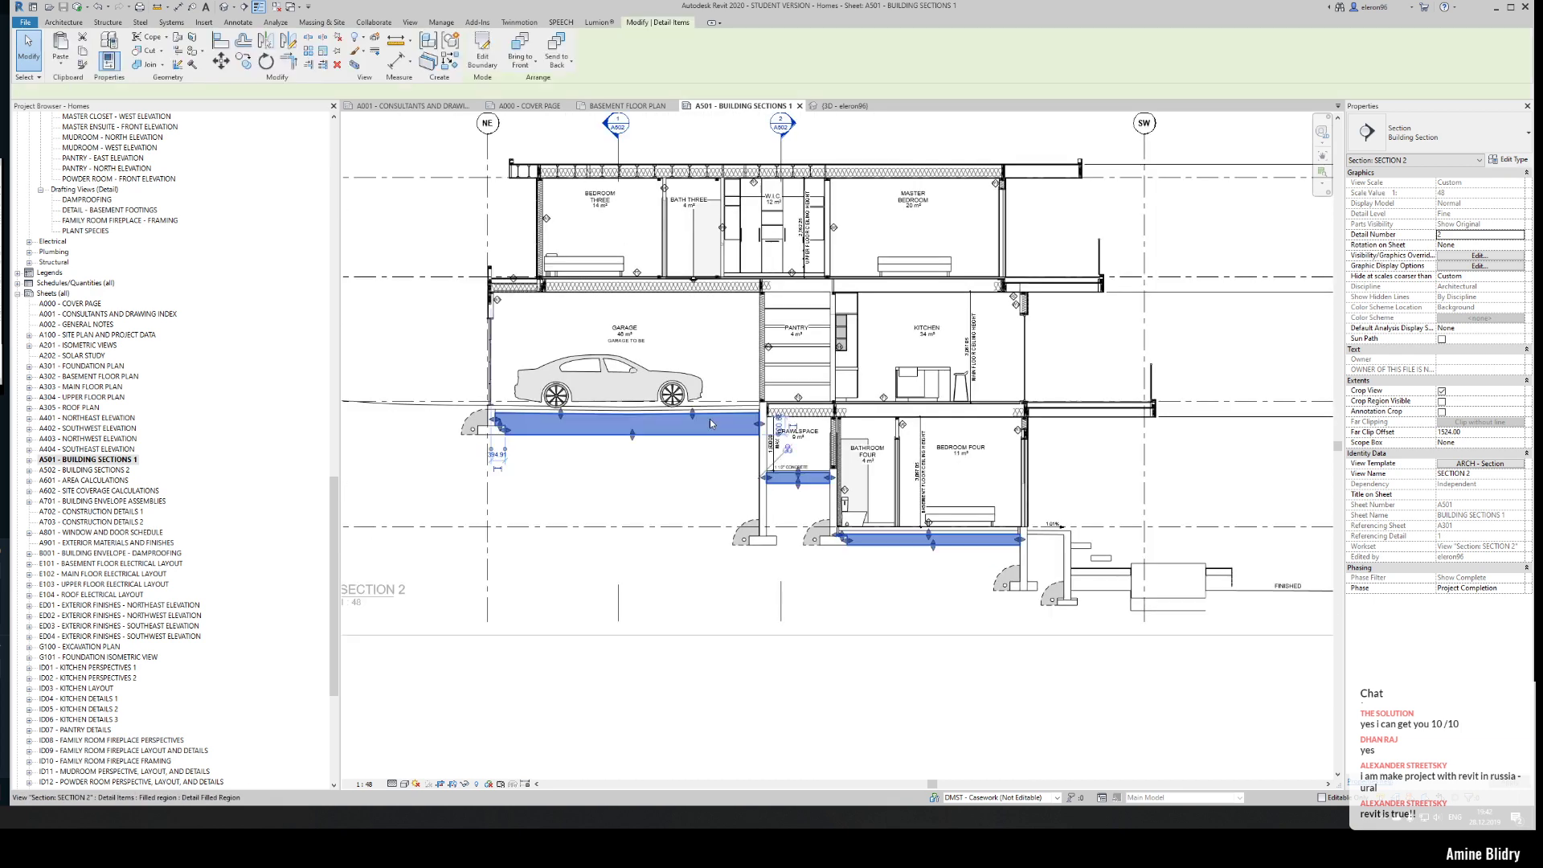
{"action": "scroll", "coordinate": [710, 424], "scroll_direction": "down", "scroll_amount": 7}
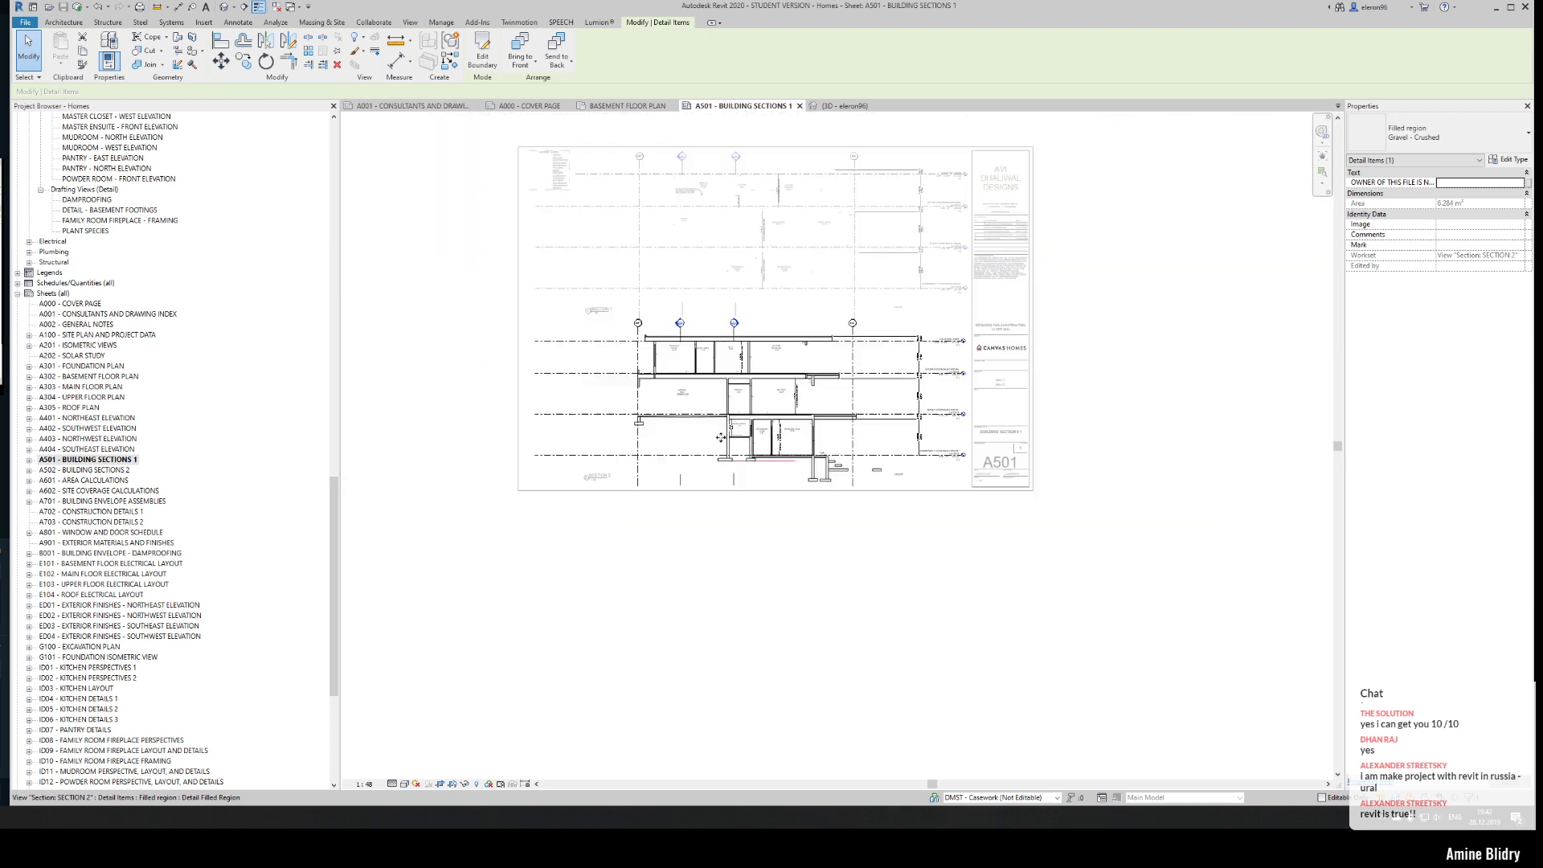
- Deactivate the Section 2 view and return to the full A501 sheet
{"action": "double_click", "coordinate": [755, 592]}
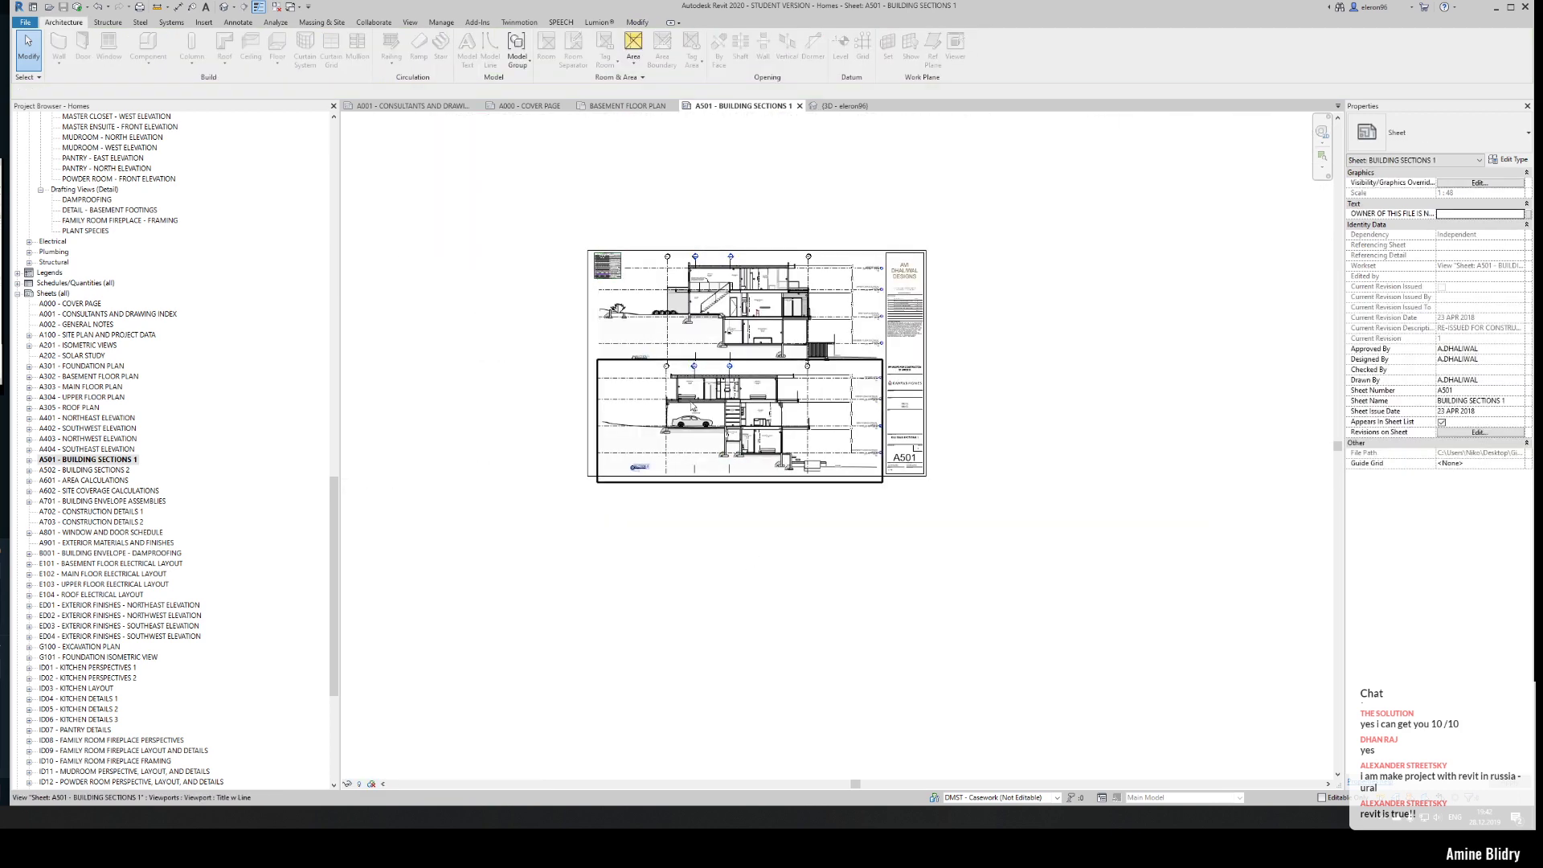
{"action": "scroll", "coordinate": [691, 400], "scroll_direction": "up", "scroll_amount": 4}
{"action": "double_click", "coordinate": [696, 468]}
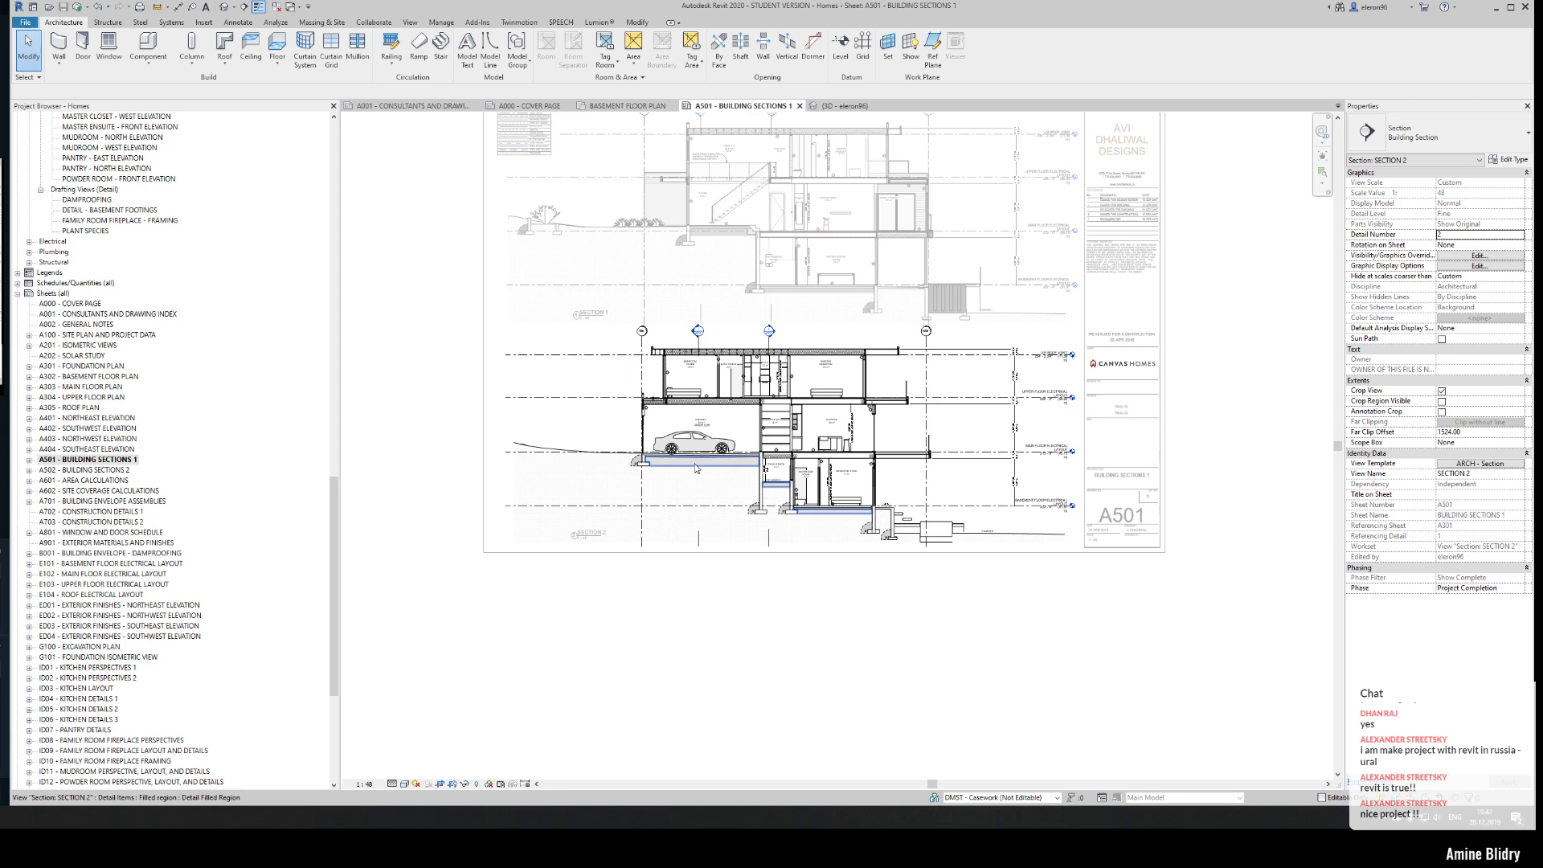
{"action": "double_click", "coordinate": [1109, 723]}
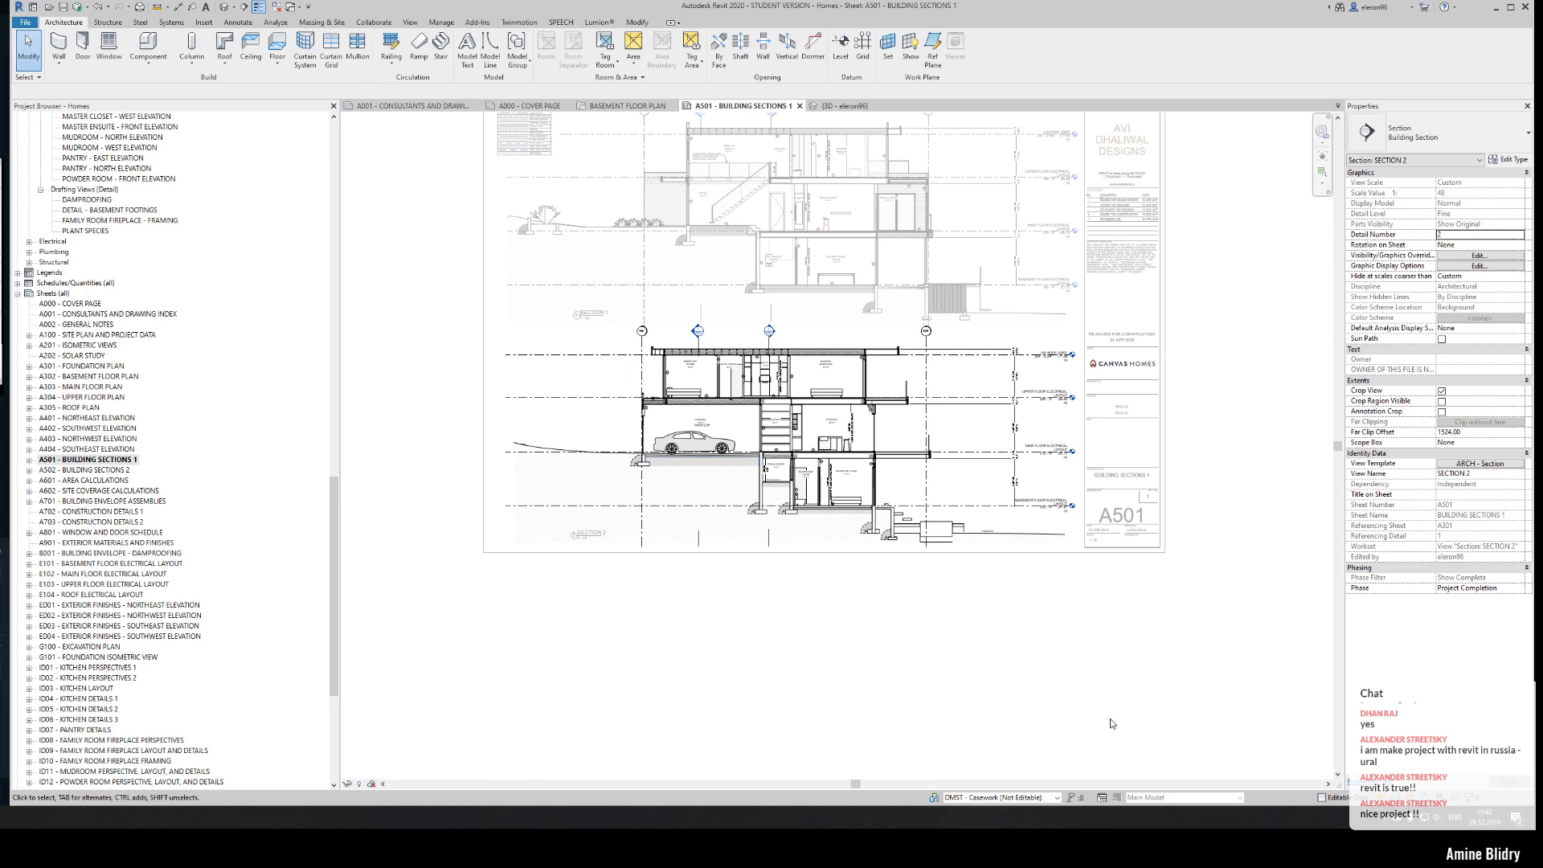
{"action": "middle_click_drag", "start_coordinate": [1021, 621], "coordinate": [999, 670]}
{"action": "scroll", "coordinate": [750, 438], "scroll_direction": "up", "scroll_amount": 2}
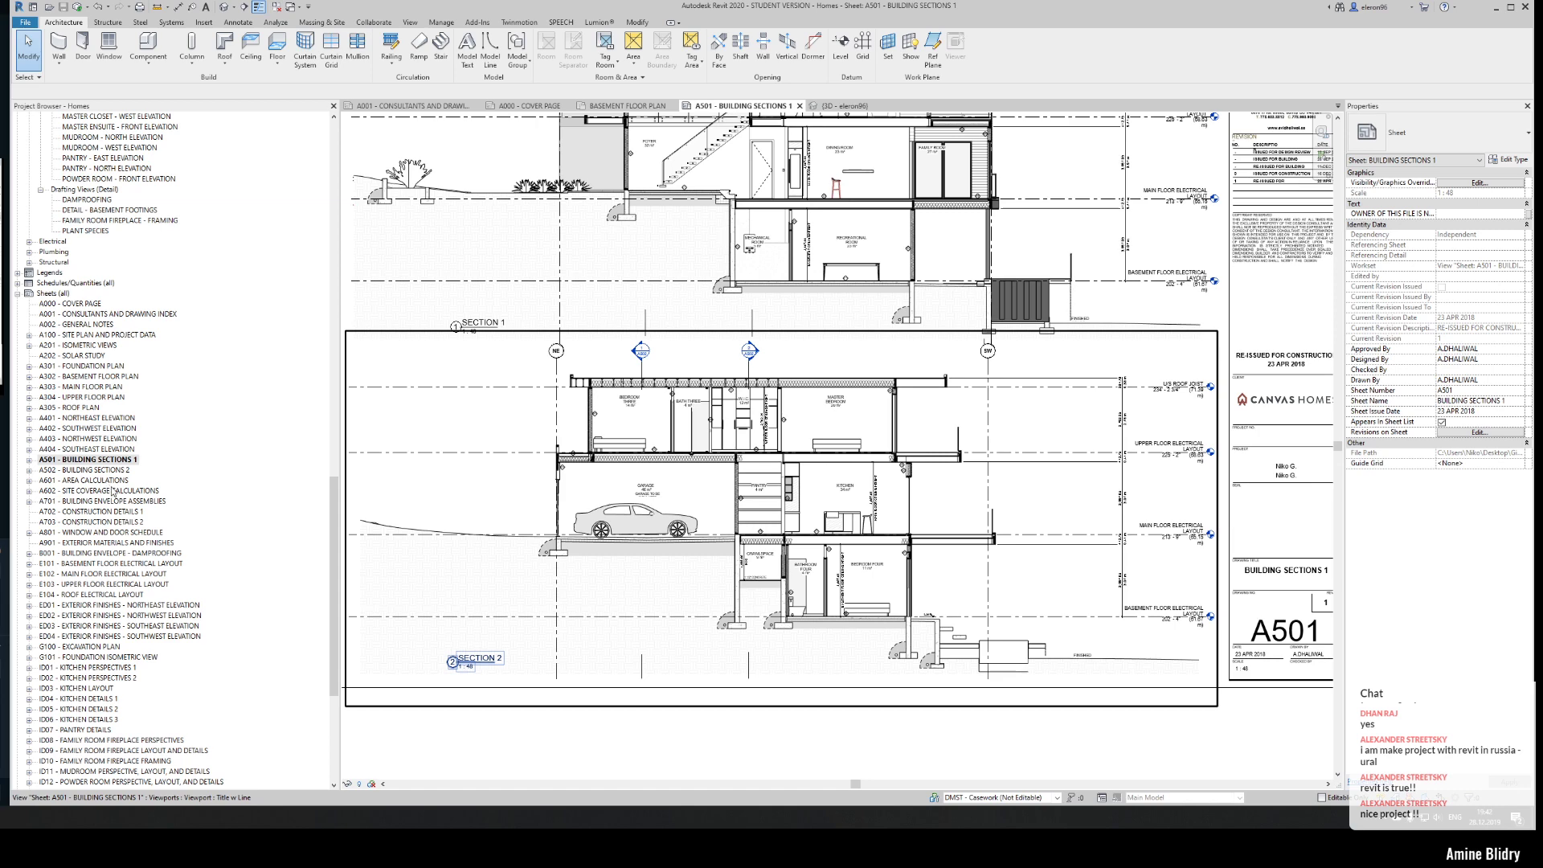
- Open sheet A100 - Site Plan and Project Data and examine the dwelling, its yards, the property lines and both streets
{"action": "double_click", "coordinate": [90, 335]}
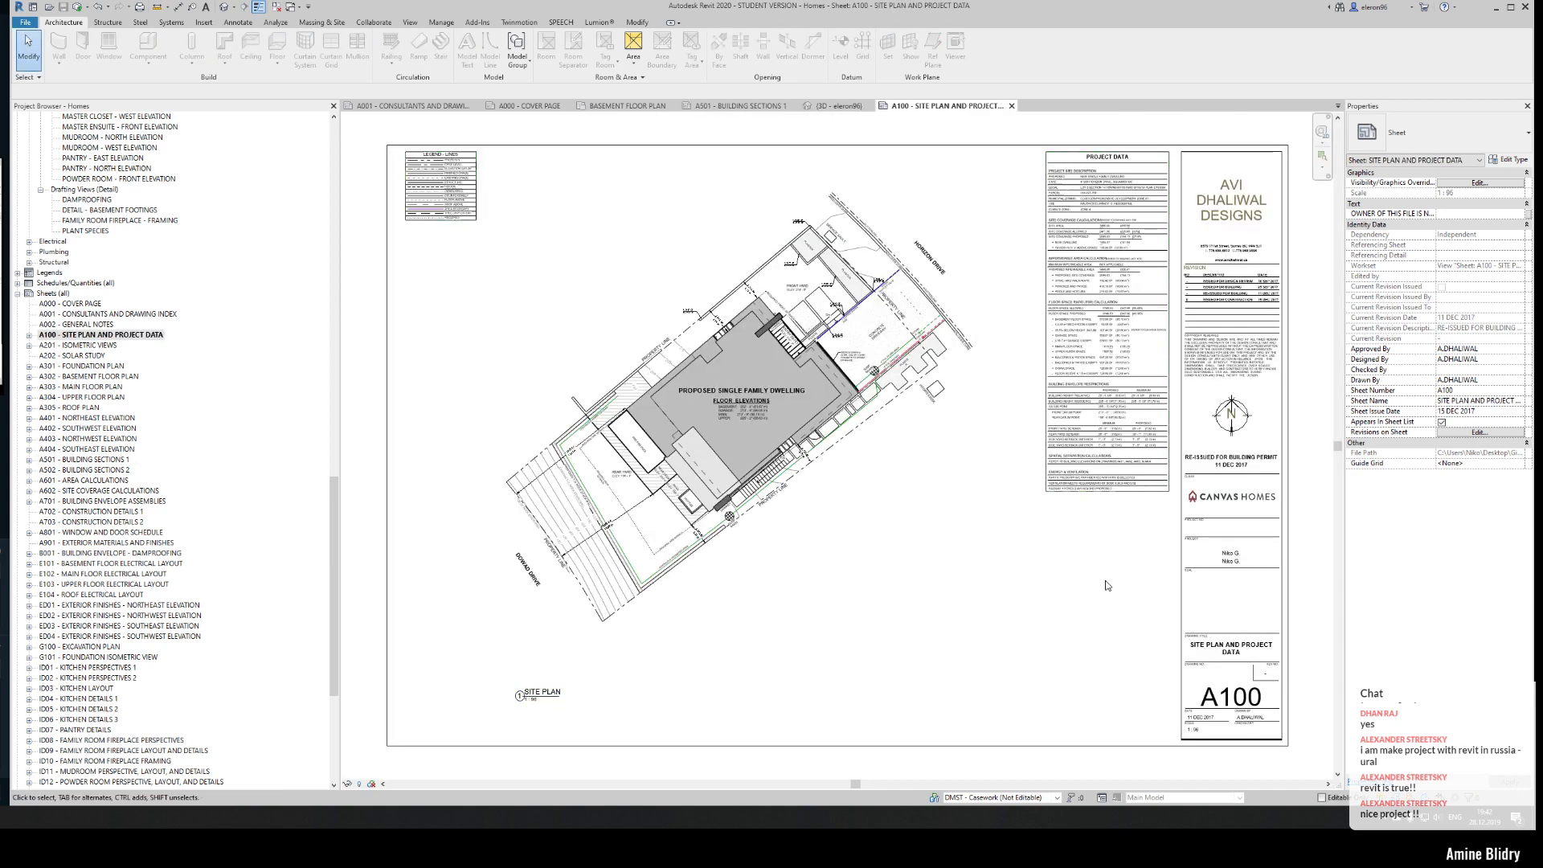
{"action": "middle_click_drag", "start_coordinate": [1106, 585], "coordinate": [1122, 613]}
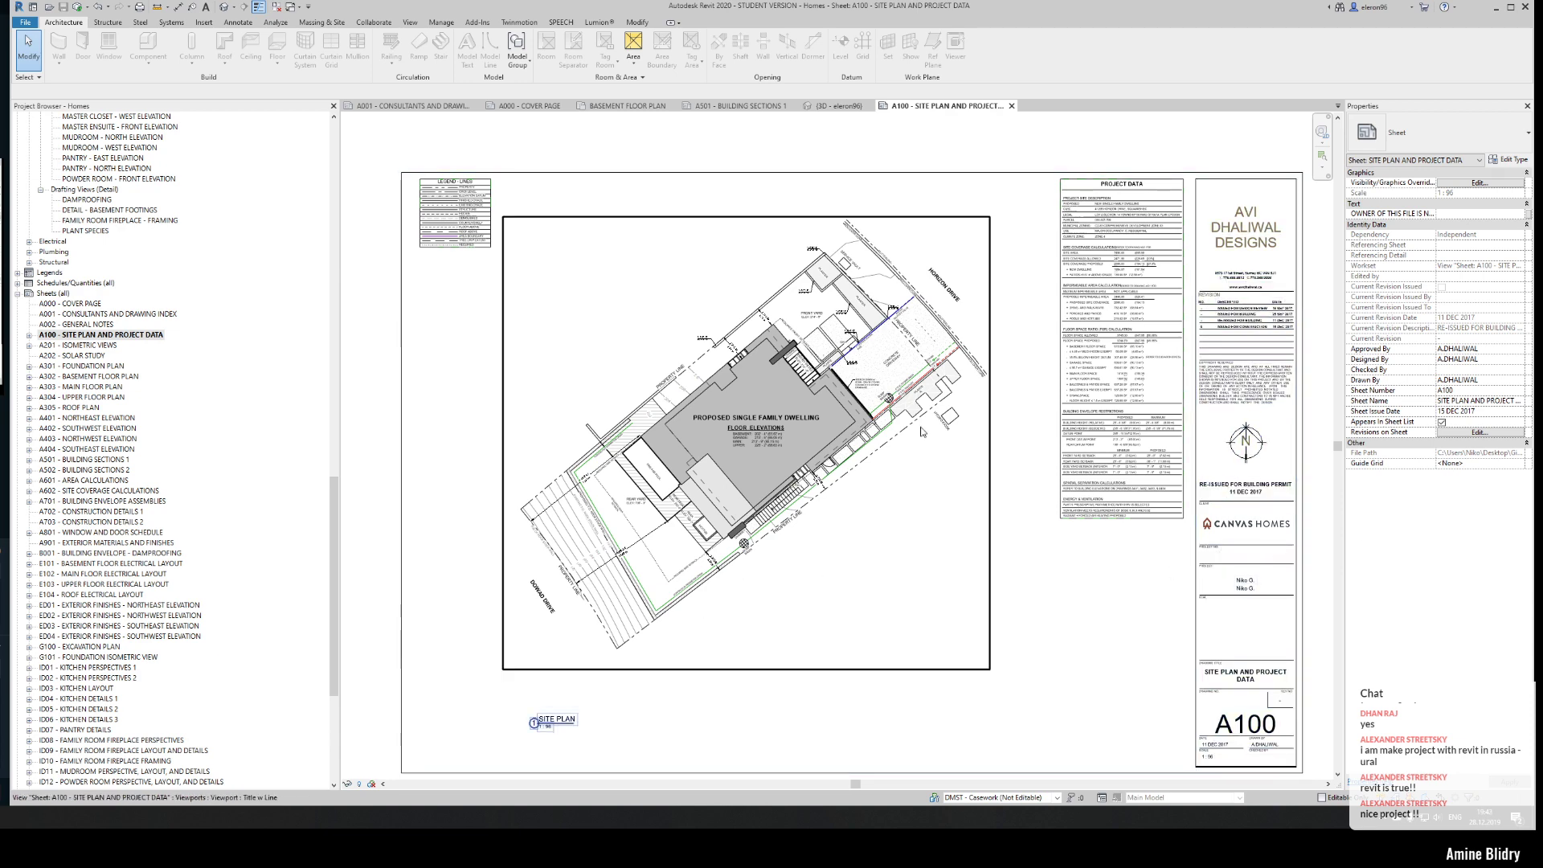
{"action": "scroll", "coordinate": [760, 426], "scroll_direction": "up", "scroll_amount": 1}
{"action": "scroll", "coordinate": [775, 477], "scroll_direction": "up", "scroll_amount": 2}
{"action": "scroll", "coordinate": [775, 476], "scroll_direction": "up", "scroll_amount": 2}
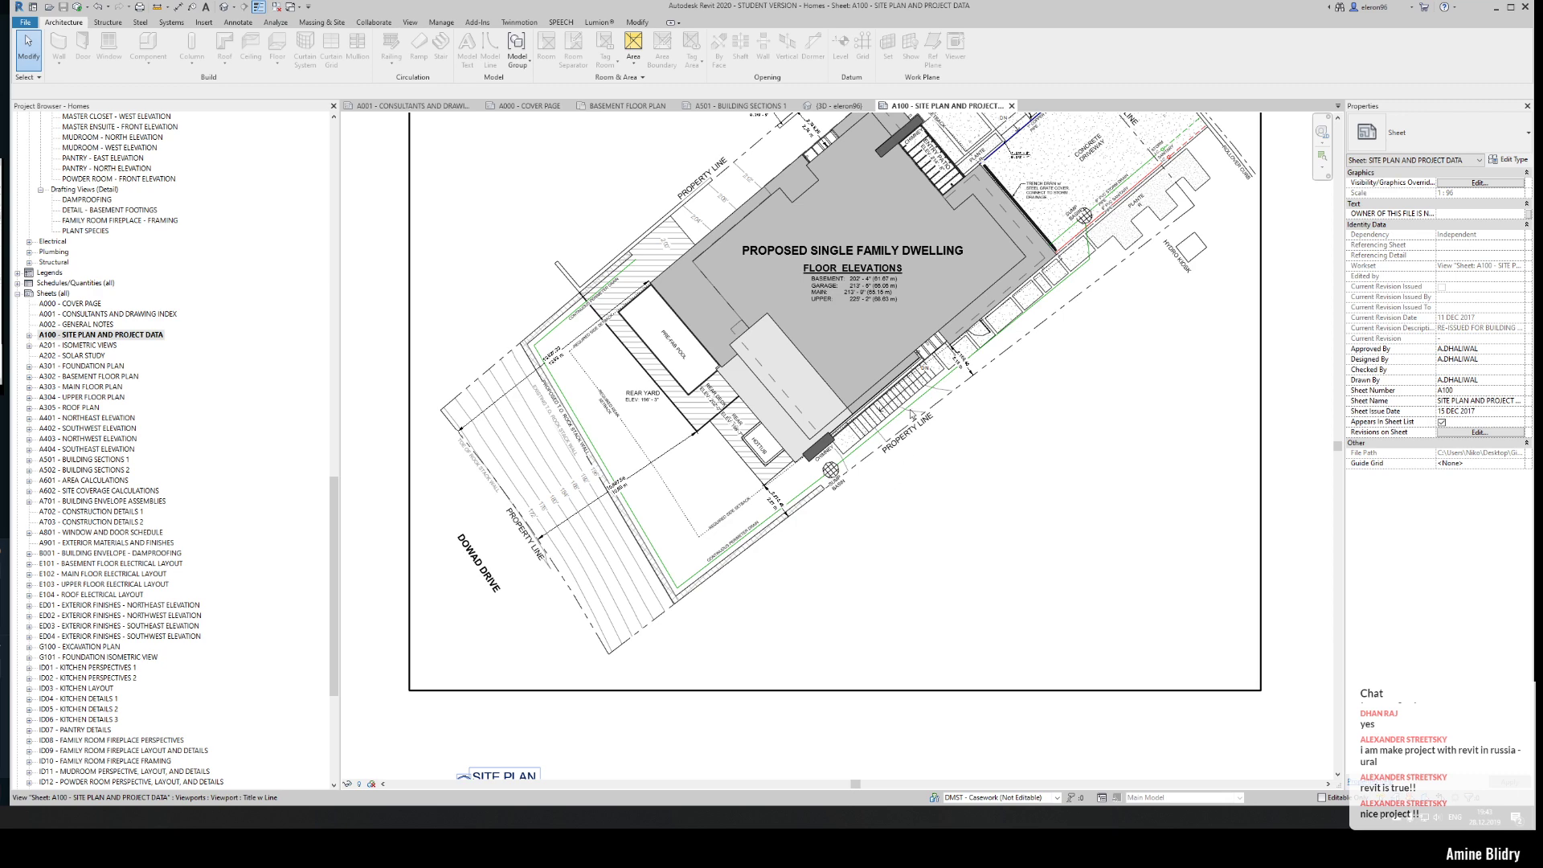
{"action": "middle_click_drag", "start_coordinate": [911, 414], "coordinate": [833, 487]}
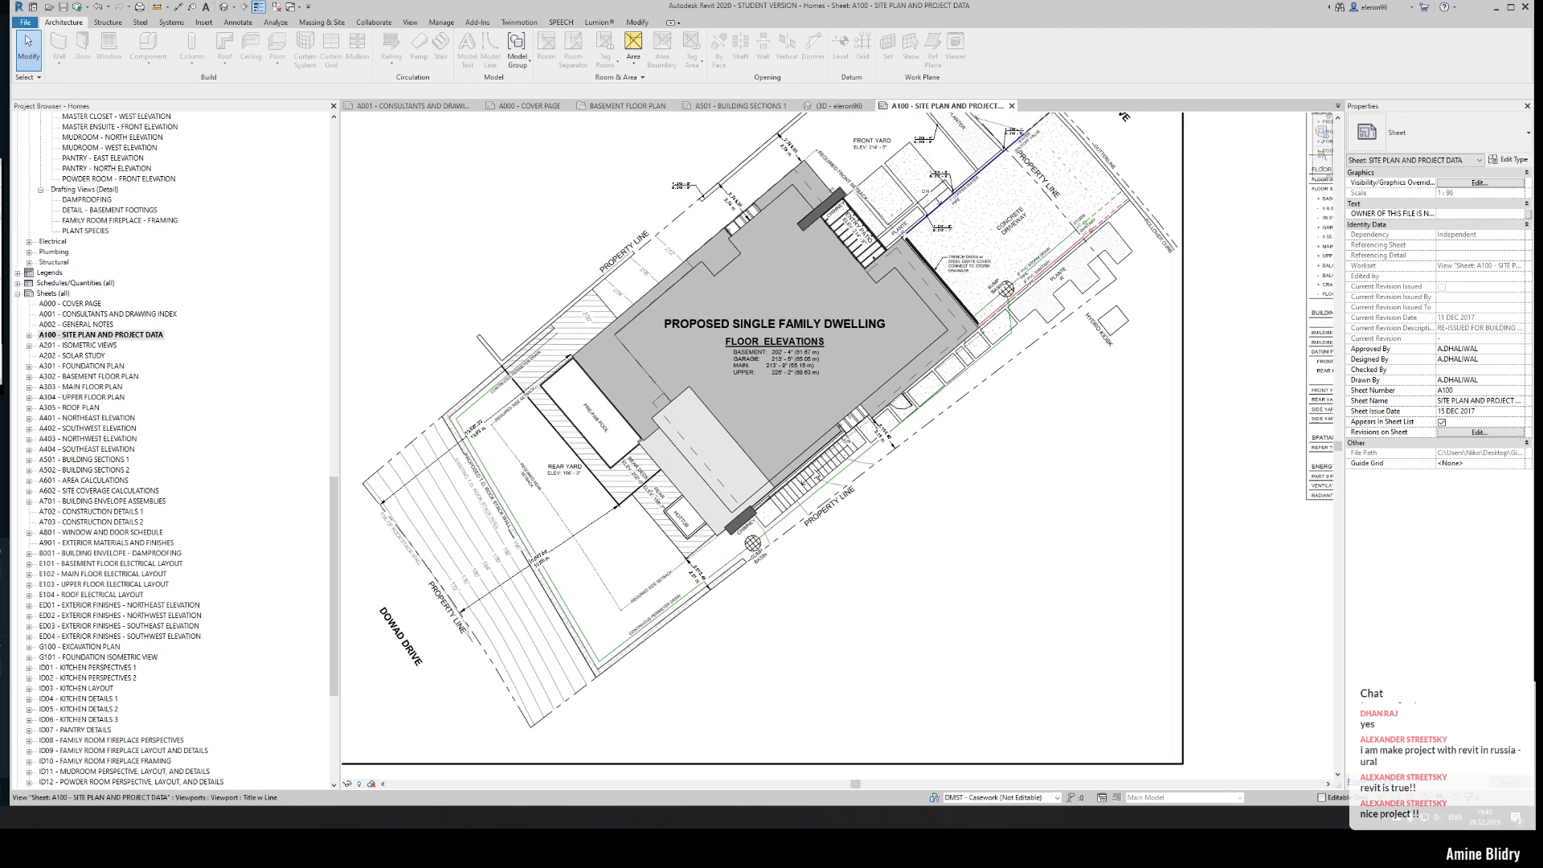
{"action": "middle_click_drag", "start_coordinate": [844, 344], "coordinate": [733, 473]}
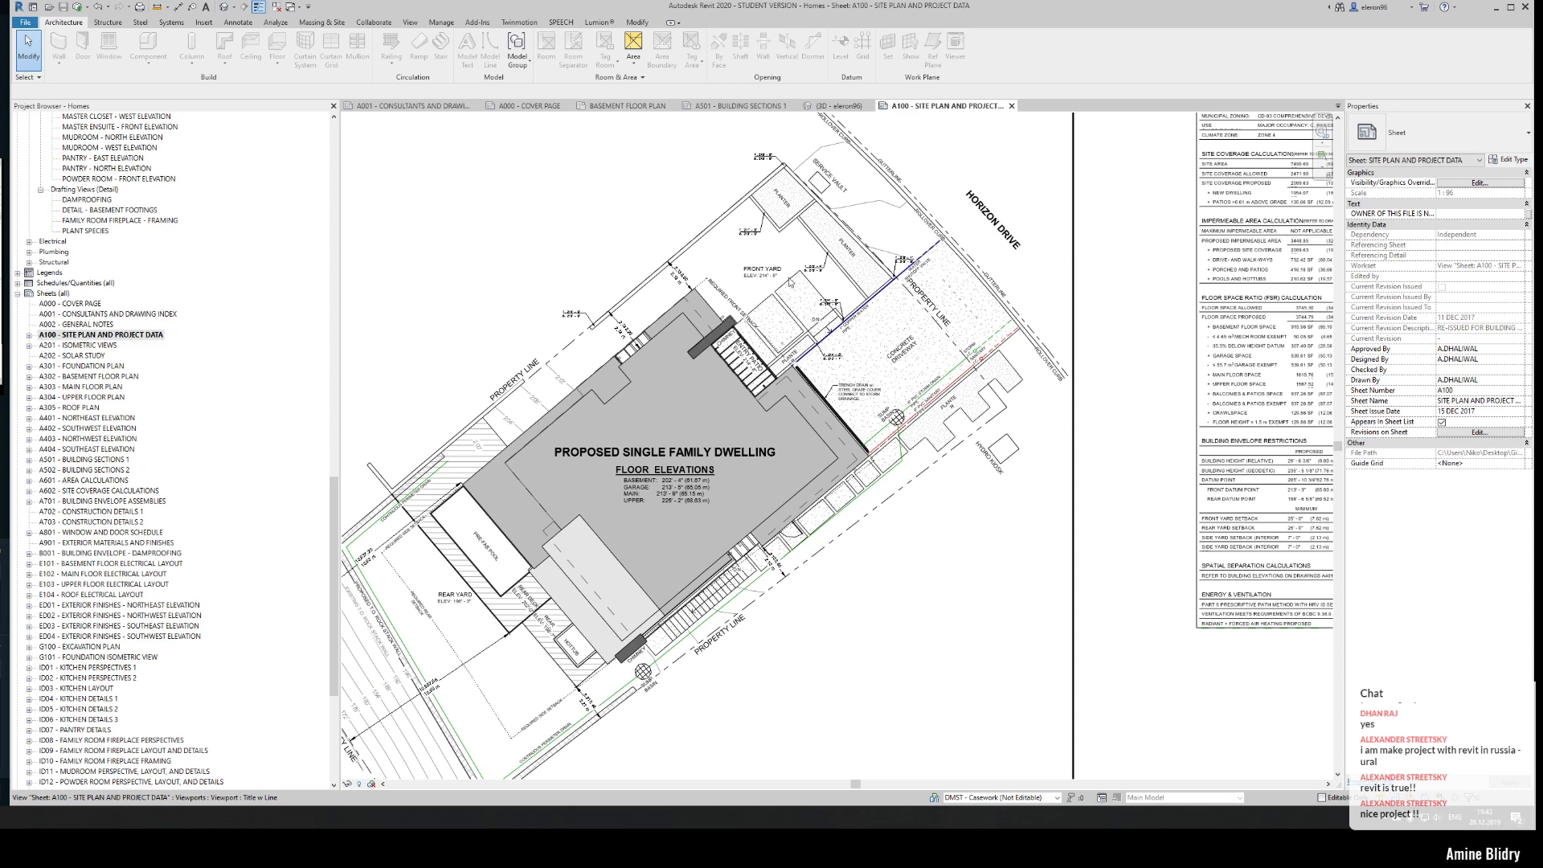
{"action": "middle_click_drag", "start_coordinate": [699, 456], "coordinate": [864, 511]}
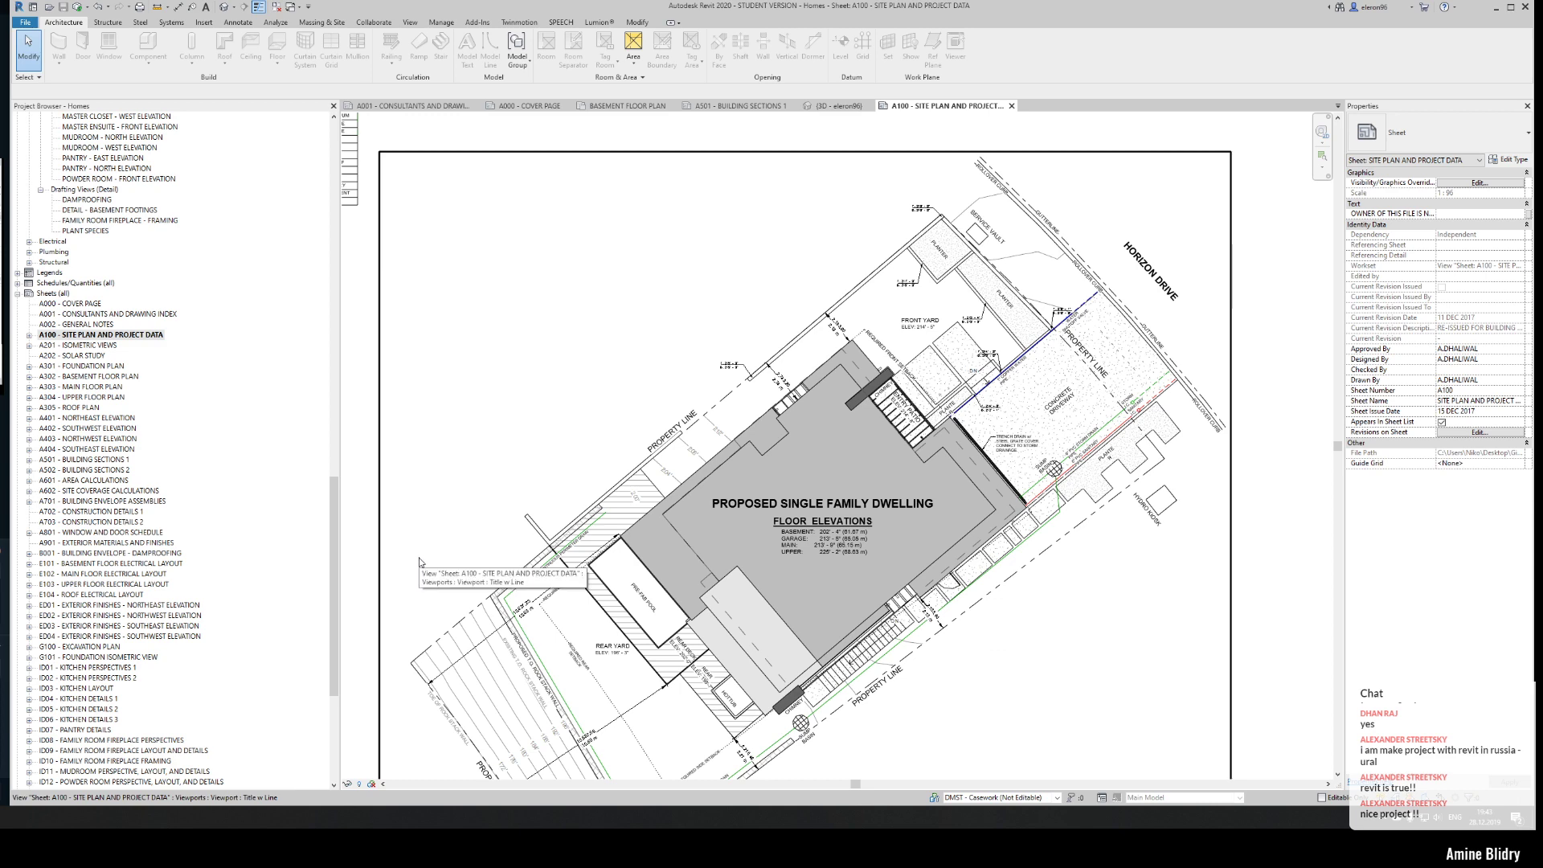
{"action": "middle_click_drag", "start_coordinate": [836, 691], "coordinate": [892, 694]}
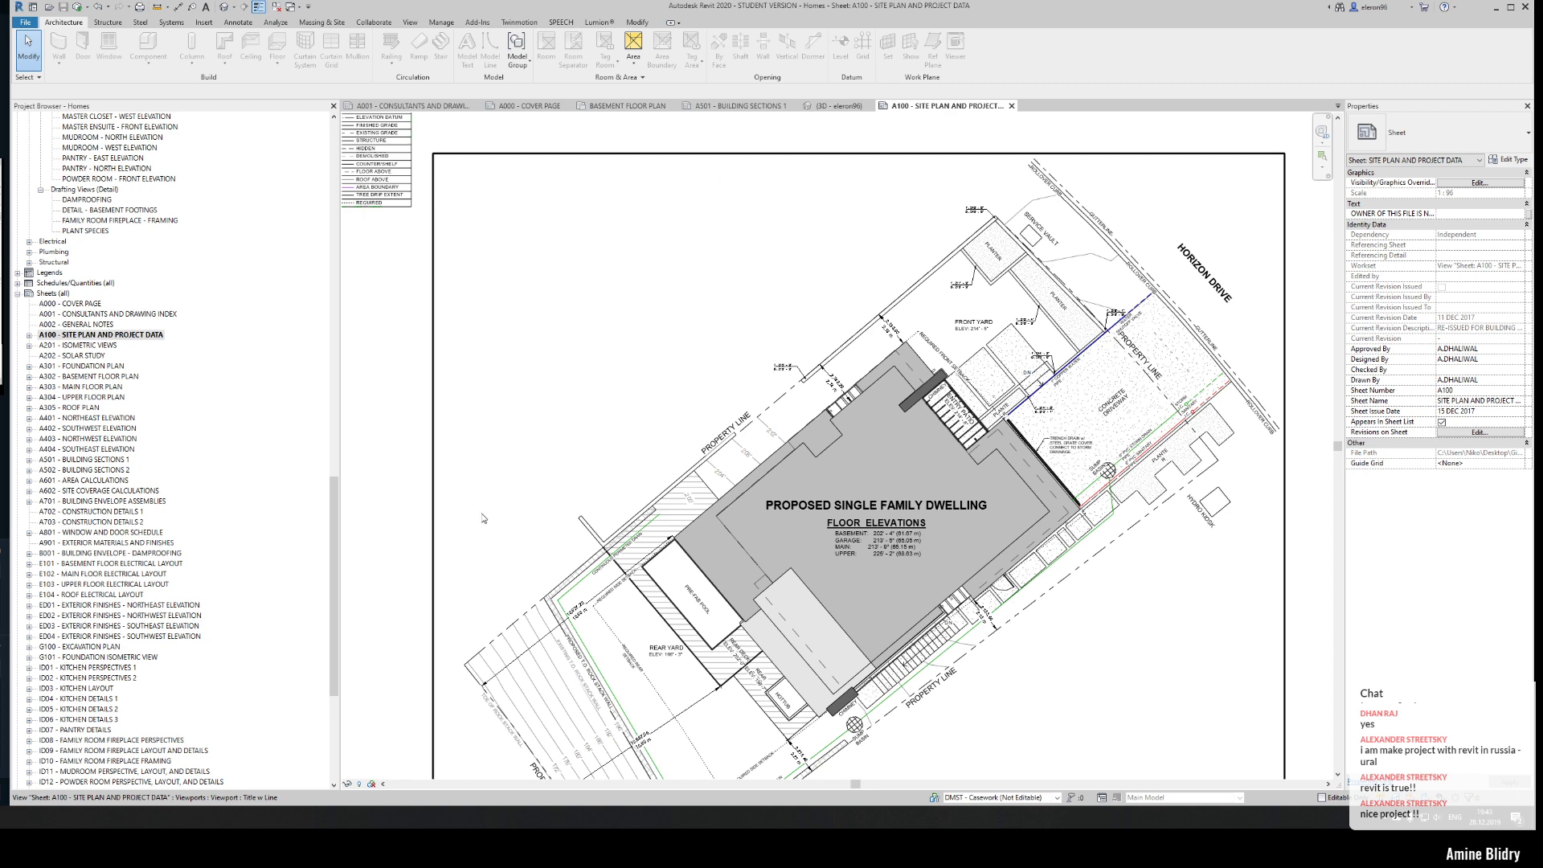
- Examine the site plan along the side property line, from the rear yard and side stairs to the driveway drainage
{"action": "middle_click_drag", "start_coordinate": [868, 560], "coordinate": [770, 357]}
{"action": "scroll", "coordinate": [852, 554], "scroll_direction": "up", "scroll_amount": 2}
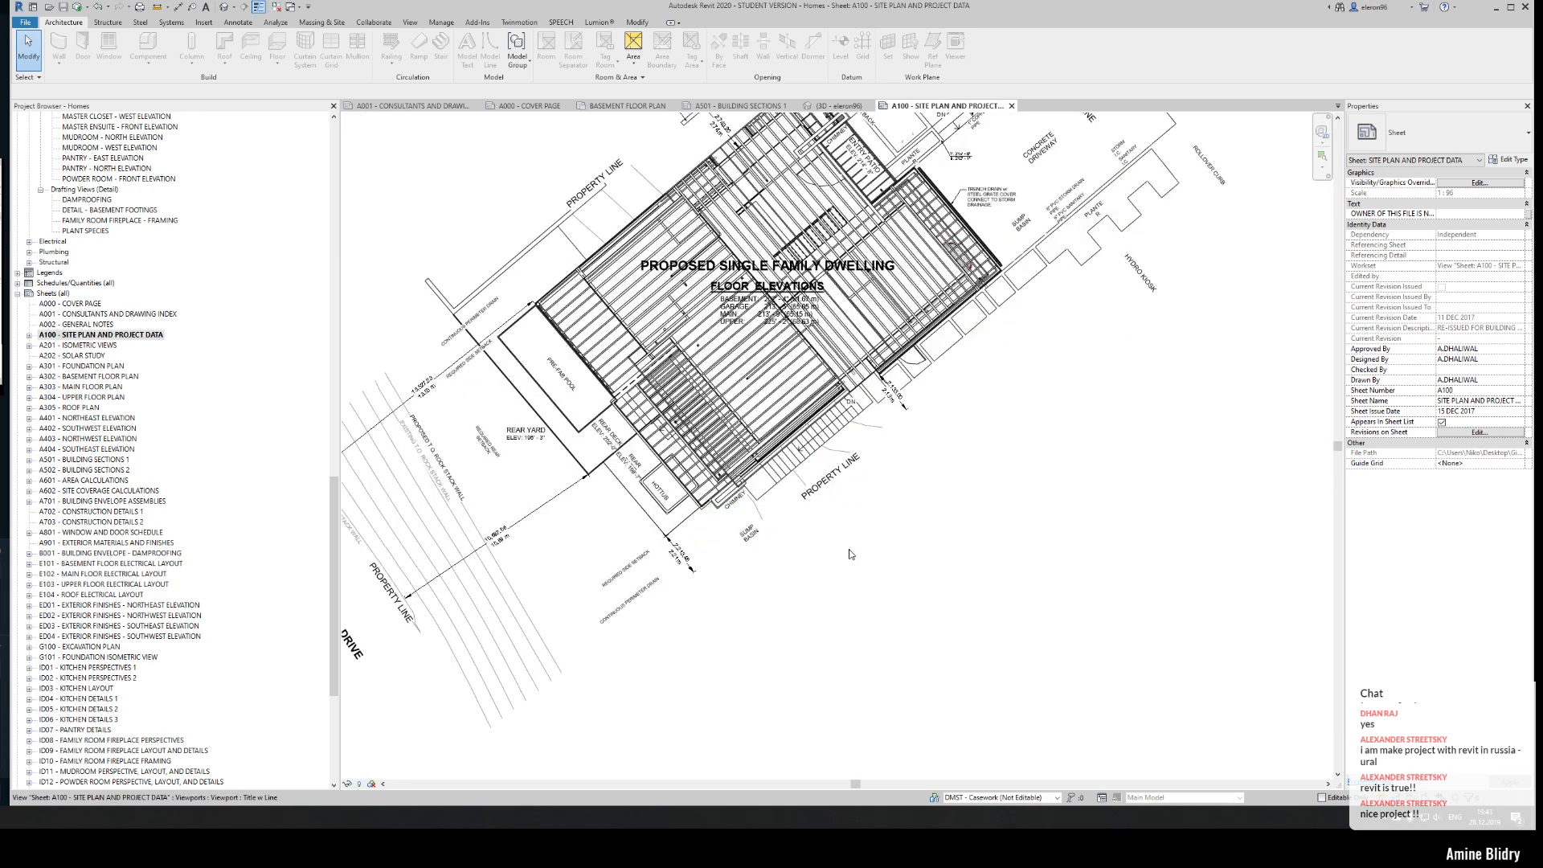
{"action": "middle_click_drag", "start_coordinate": [748, 547], "coordinate": [848, 544]}
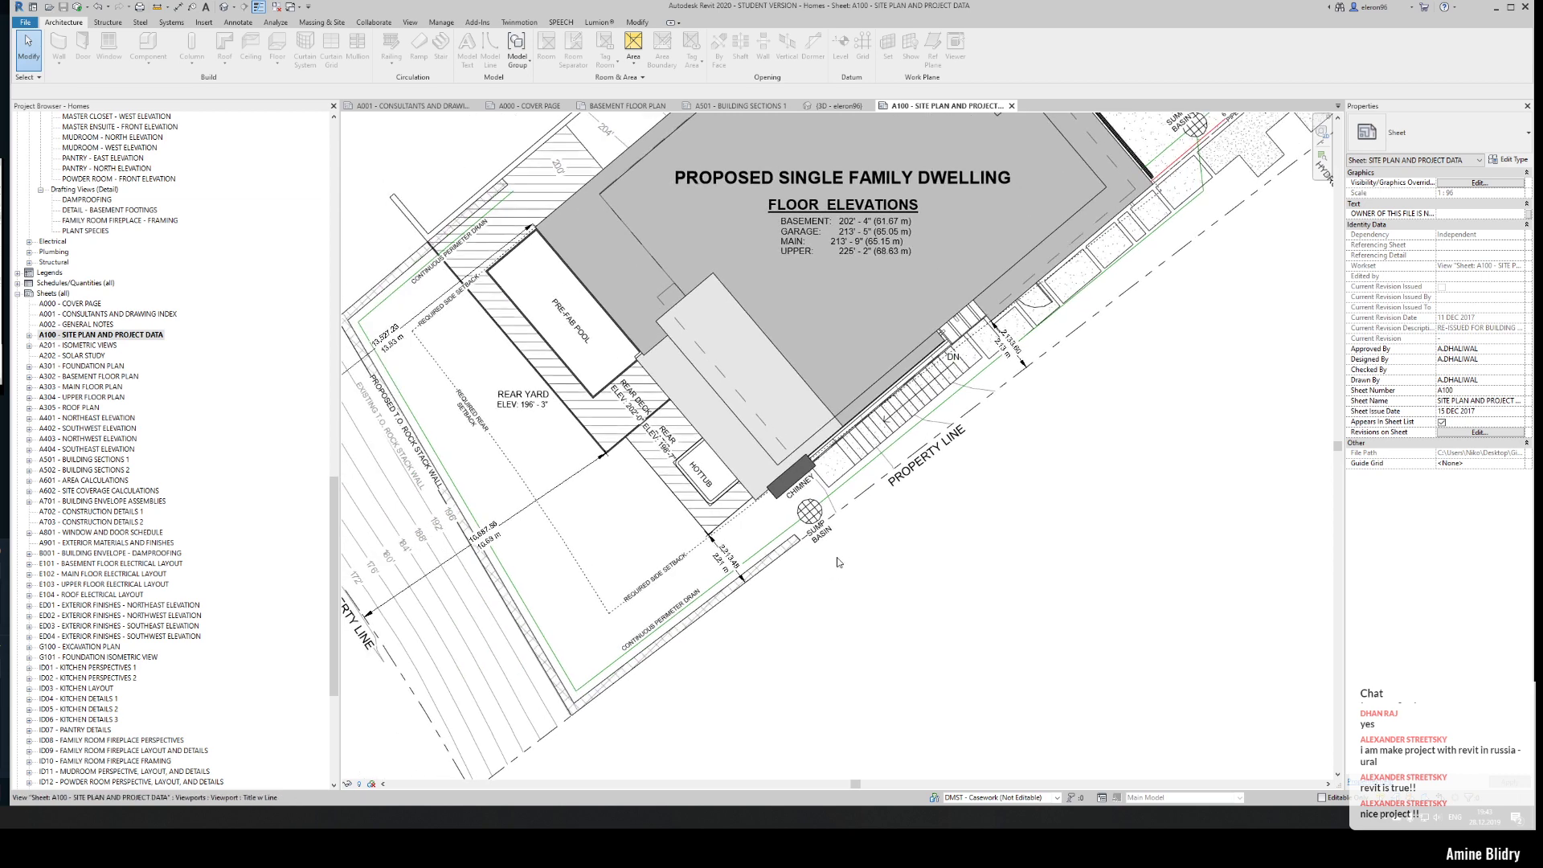
{"action": "middle_click_drag", "start_coordinate": [955, 514], "coordinate": [740, 641]}
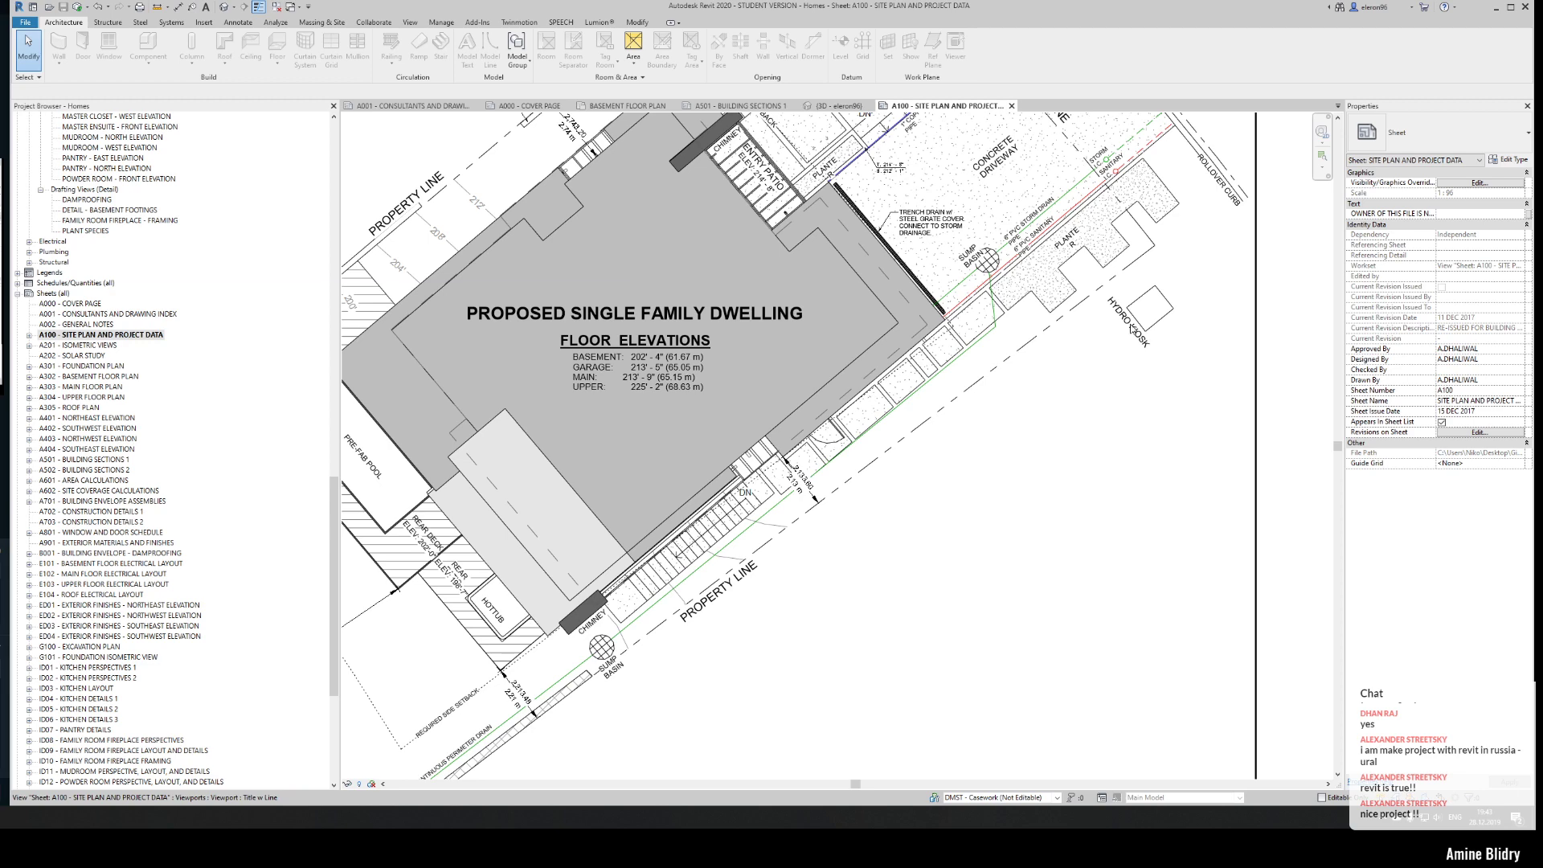
{"action": "mouse_move", "coordinate": [1003, 403]}
{"action": "middle_mouse_down"}
{"action": "mouse_move", "coordinate": [932, 459]}
{"action": "mouse_move", "coordinate": [956, 434]}
{"action": "middle_mouse_up"}
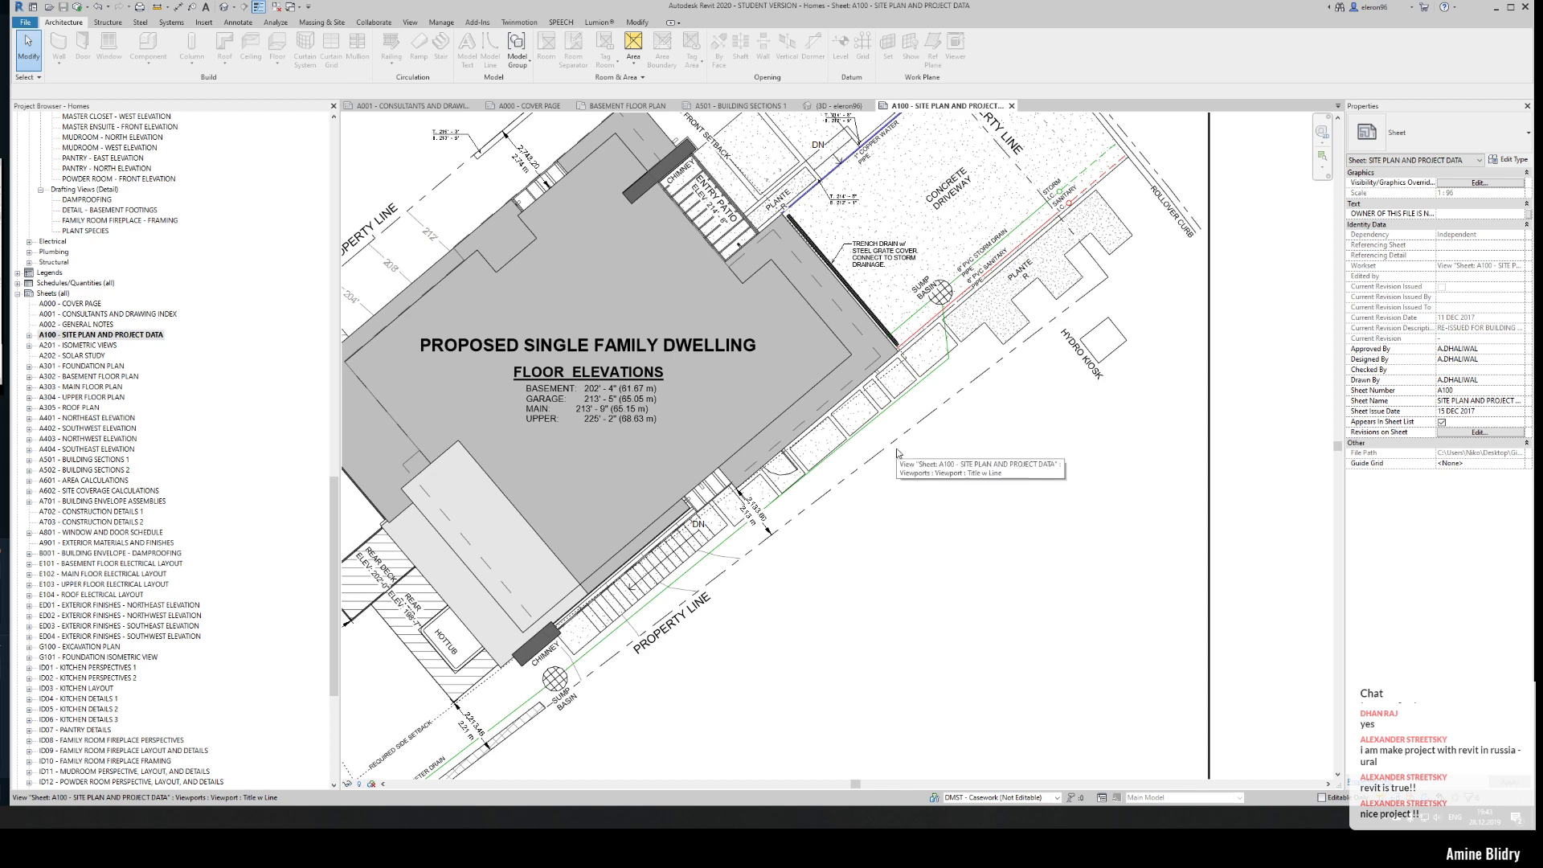
{"action": "scroll", "coordinate": [898, 454], "scroll_direction": "down", "scroll_amount": 1}
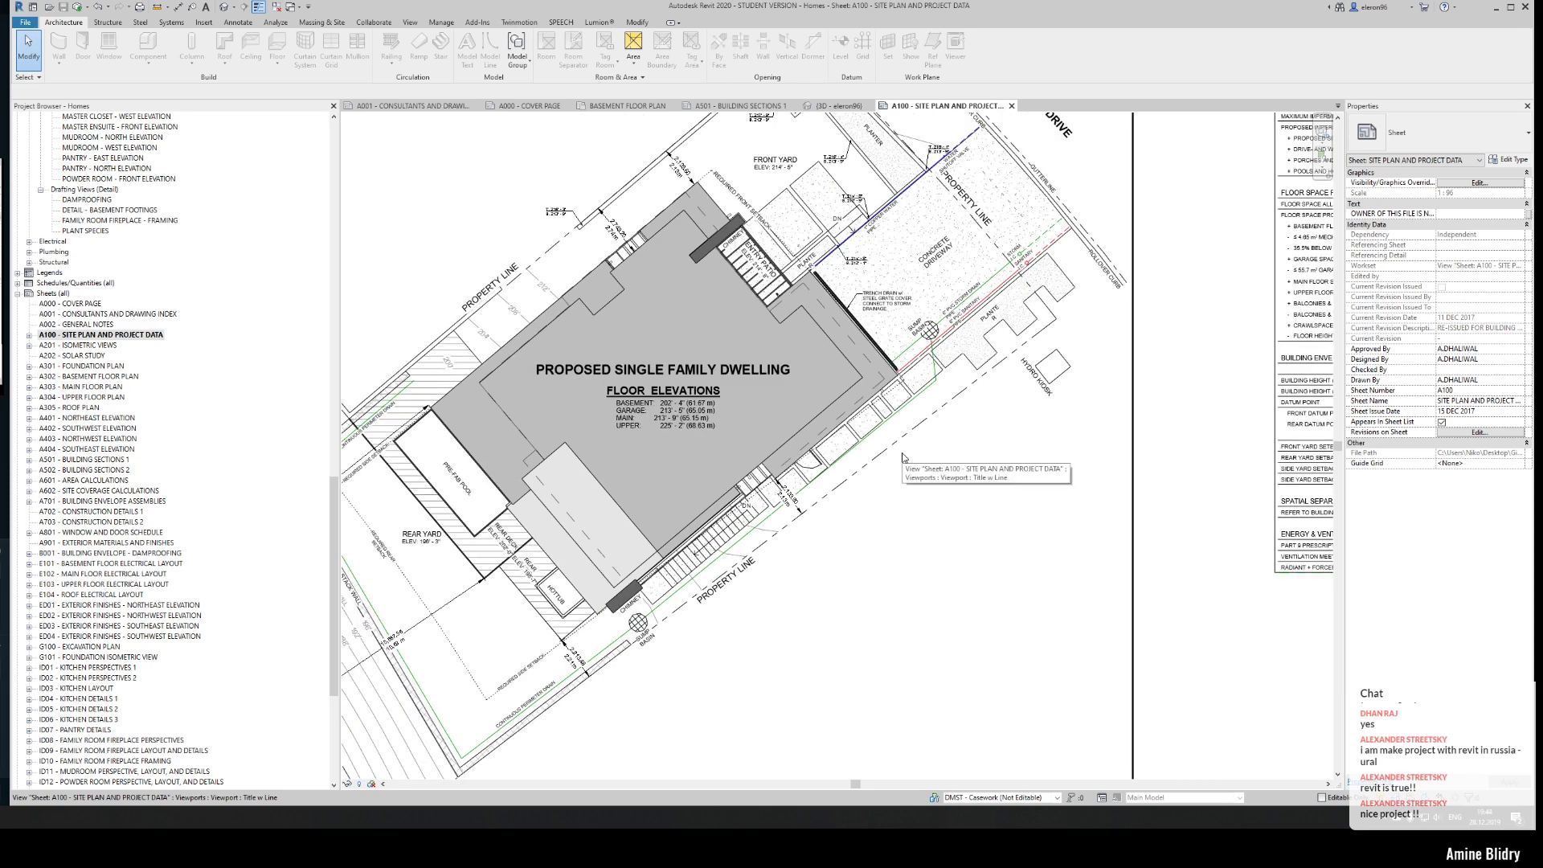
{"action": "middle_click_drag", "start_coordinate": [806, 383], "coordinate": [855, 480]}
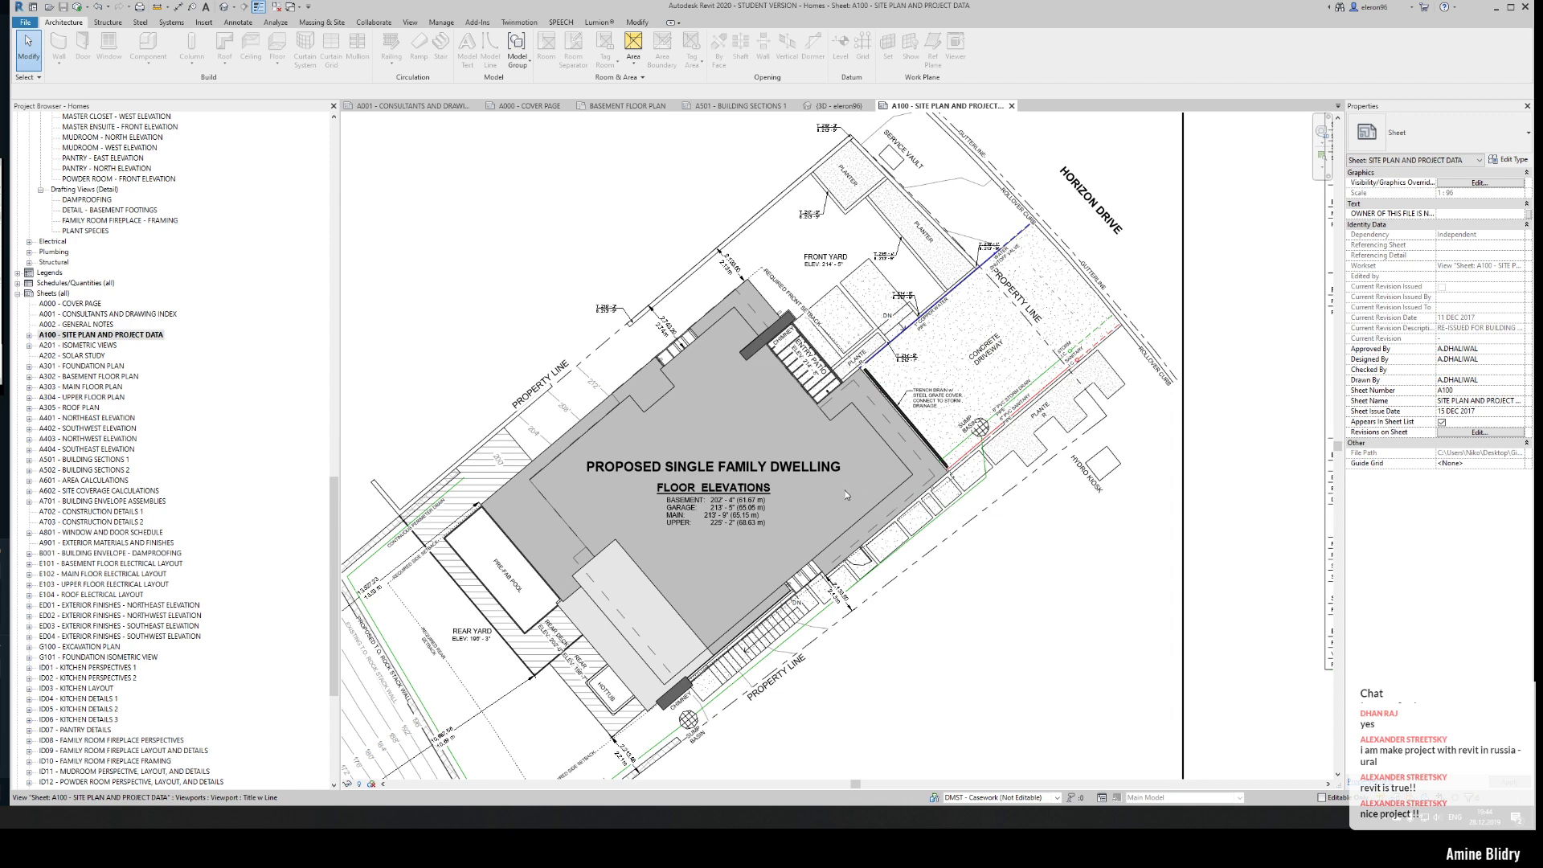
{"action": "middle_click_drag", "start_coordinate": [841, 498], "coordinate": [946, 396]}
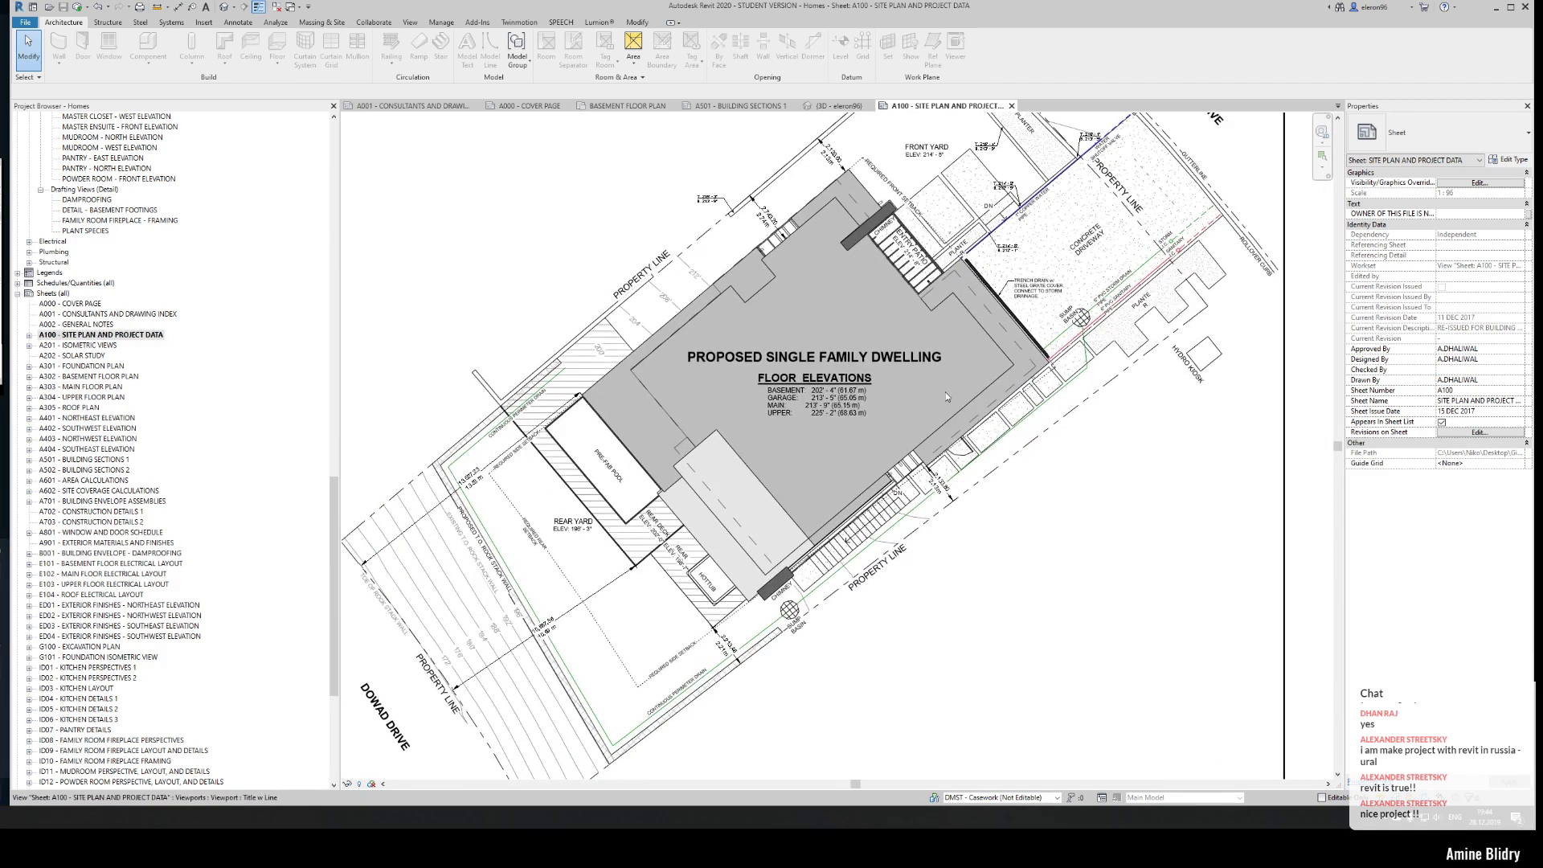
- Read the floor elevations listed under the Proposed Single Family Dwelling label on the site plan
{"action": "scroll", "coordinate": [947, 396], "scroll_direction": "down", "scroll_amount": 1}
{"action": "scroll", "coordinate": [885, 426], "scroll_direction": "up", "scroll_amount": 4}
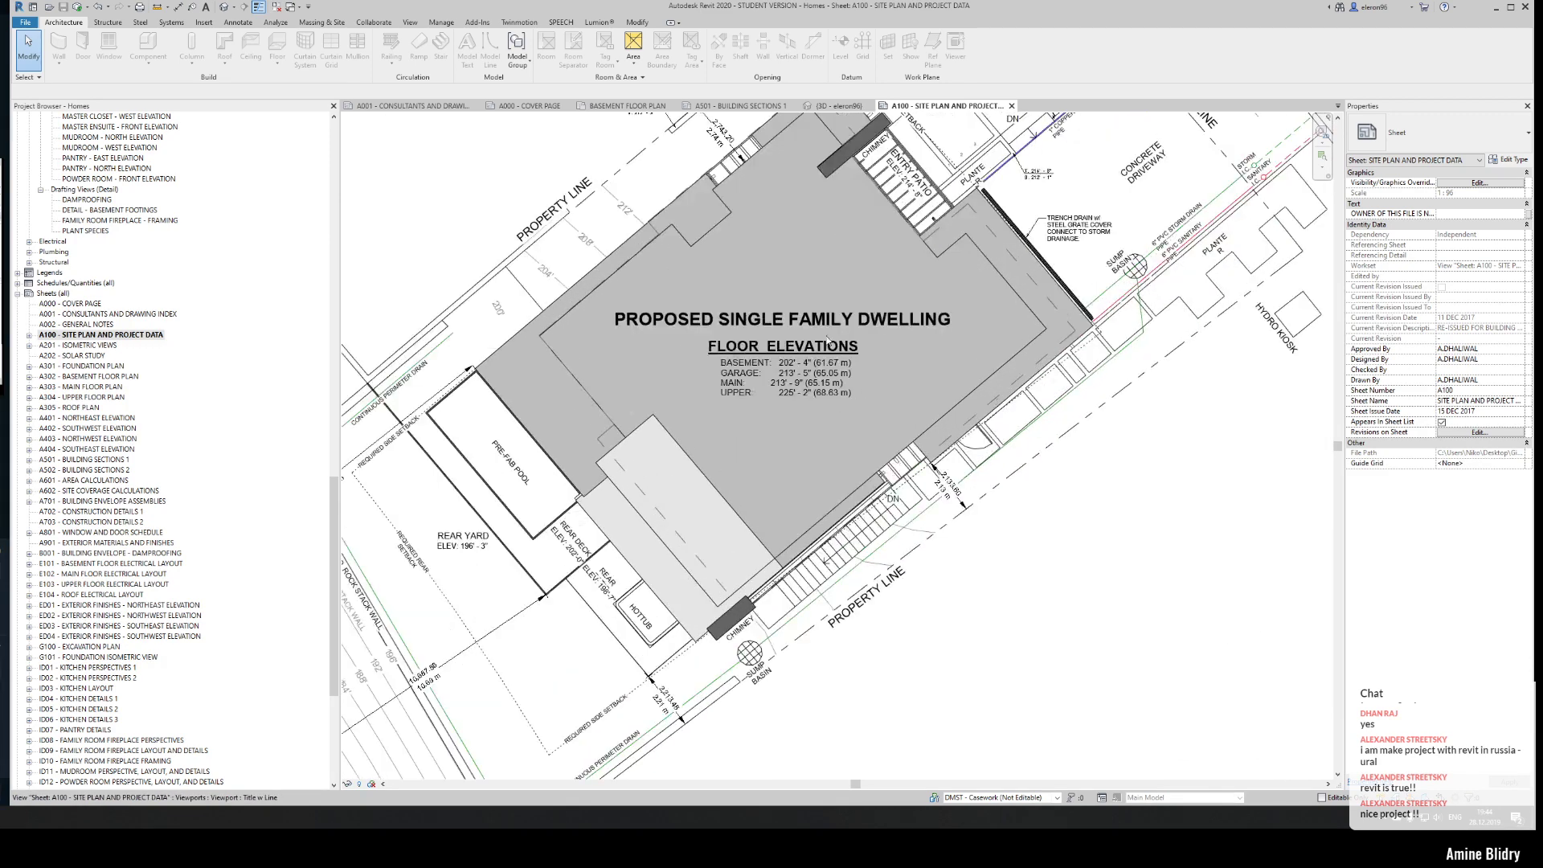
{"action": "scroll", "coordinate": [754, 384], "scroll_direction": "up", "scroll_amount": 1}
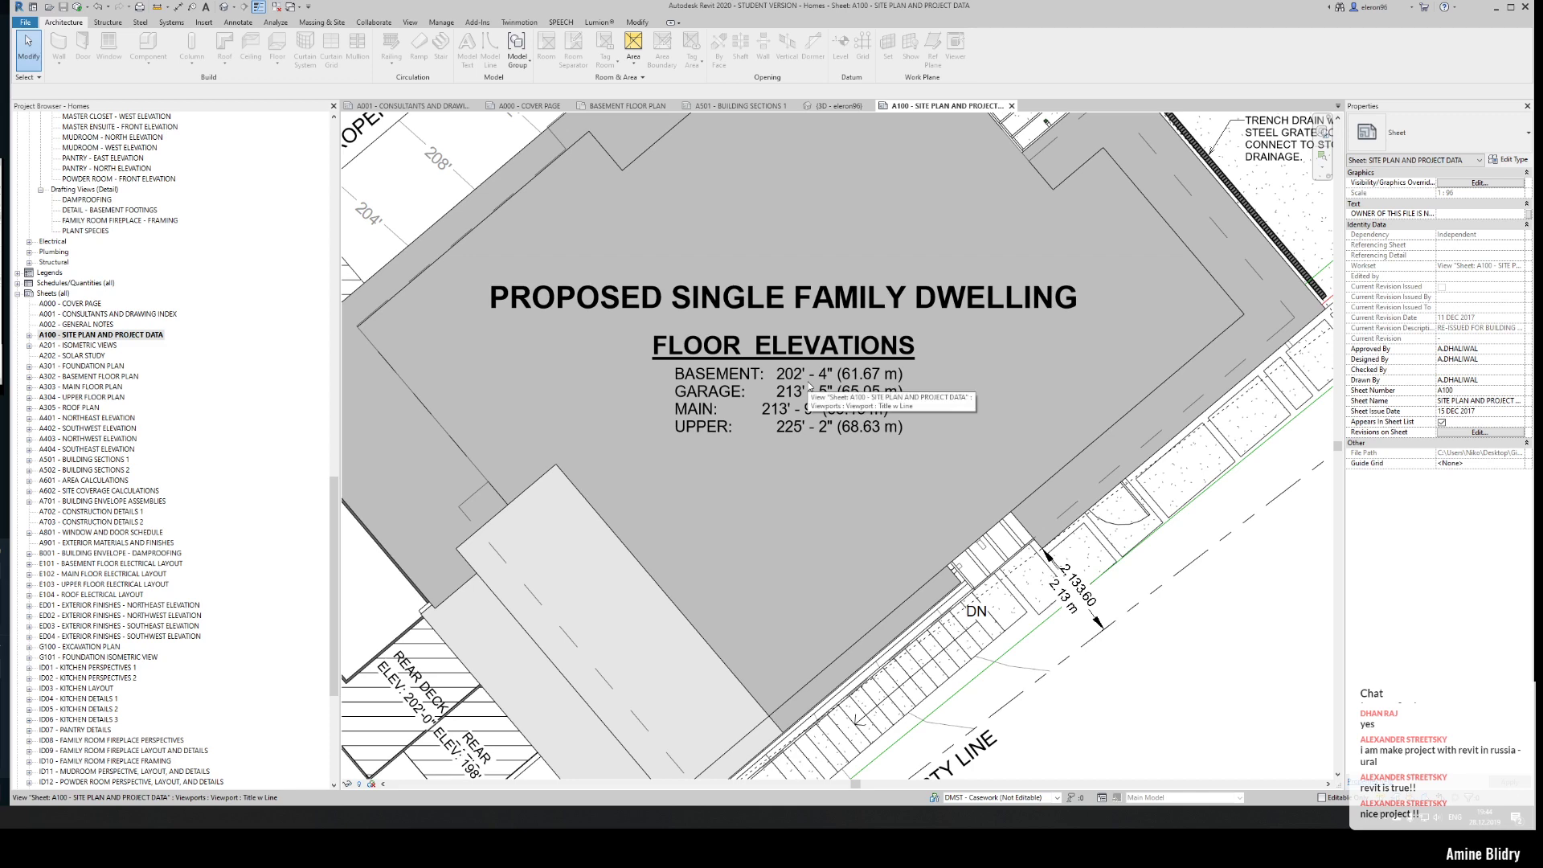
{"action": "scroll", "coordinate": [867, 452], "scroll_direction": "down", "scroll_amount": 2}
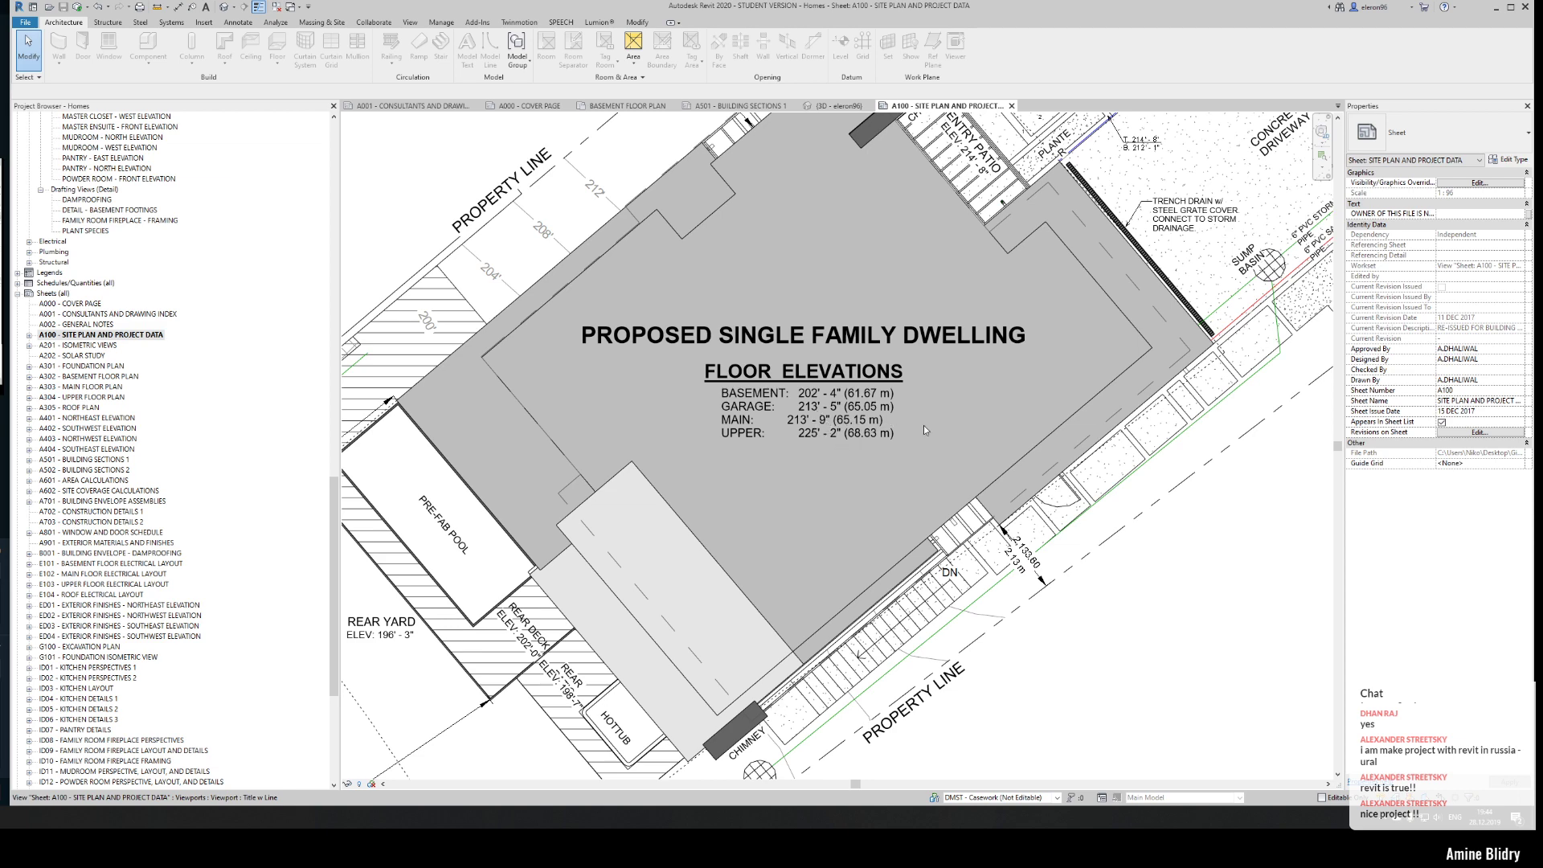
- Examine the rear yard and rock stack walls, and select the dimension from the rear property line to the rear deck corner
{"action": "scroll", "coordinate": [896, 532], "scroll_direction": "down", "scroll_amount": 3}
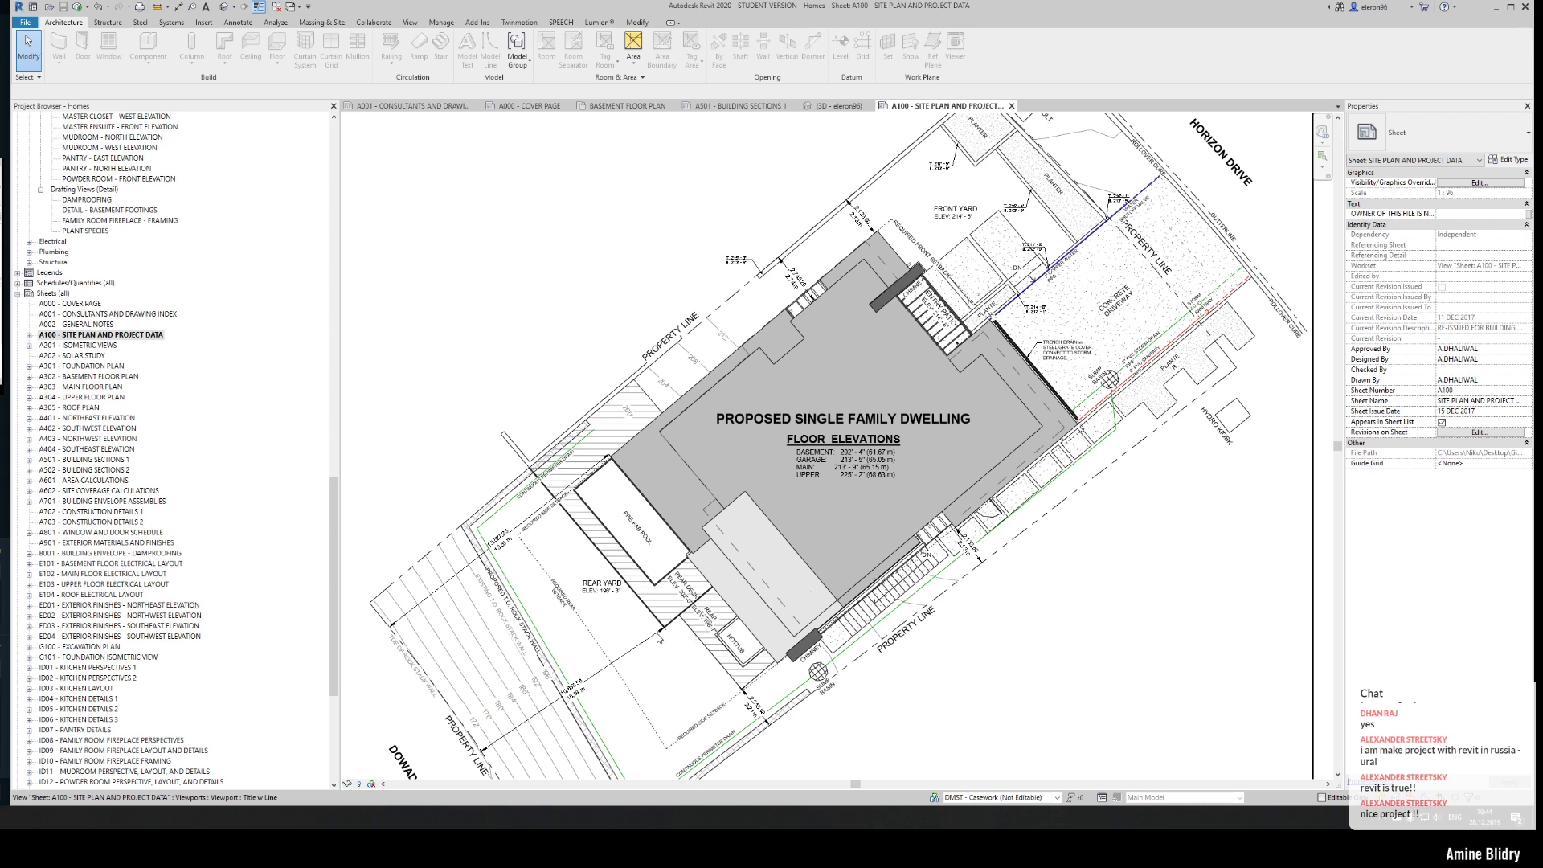
{"action": "middle_click_drag", "start_coordinate": [661, 638], "coordinate": [677, 525]}
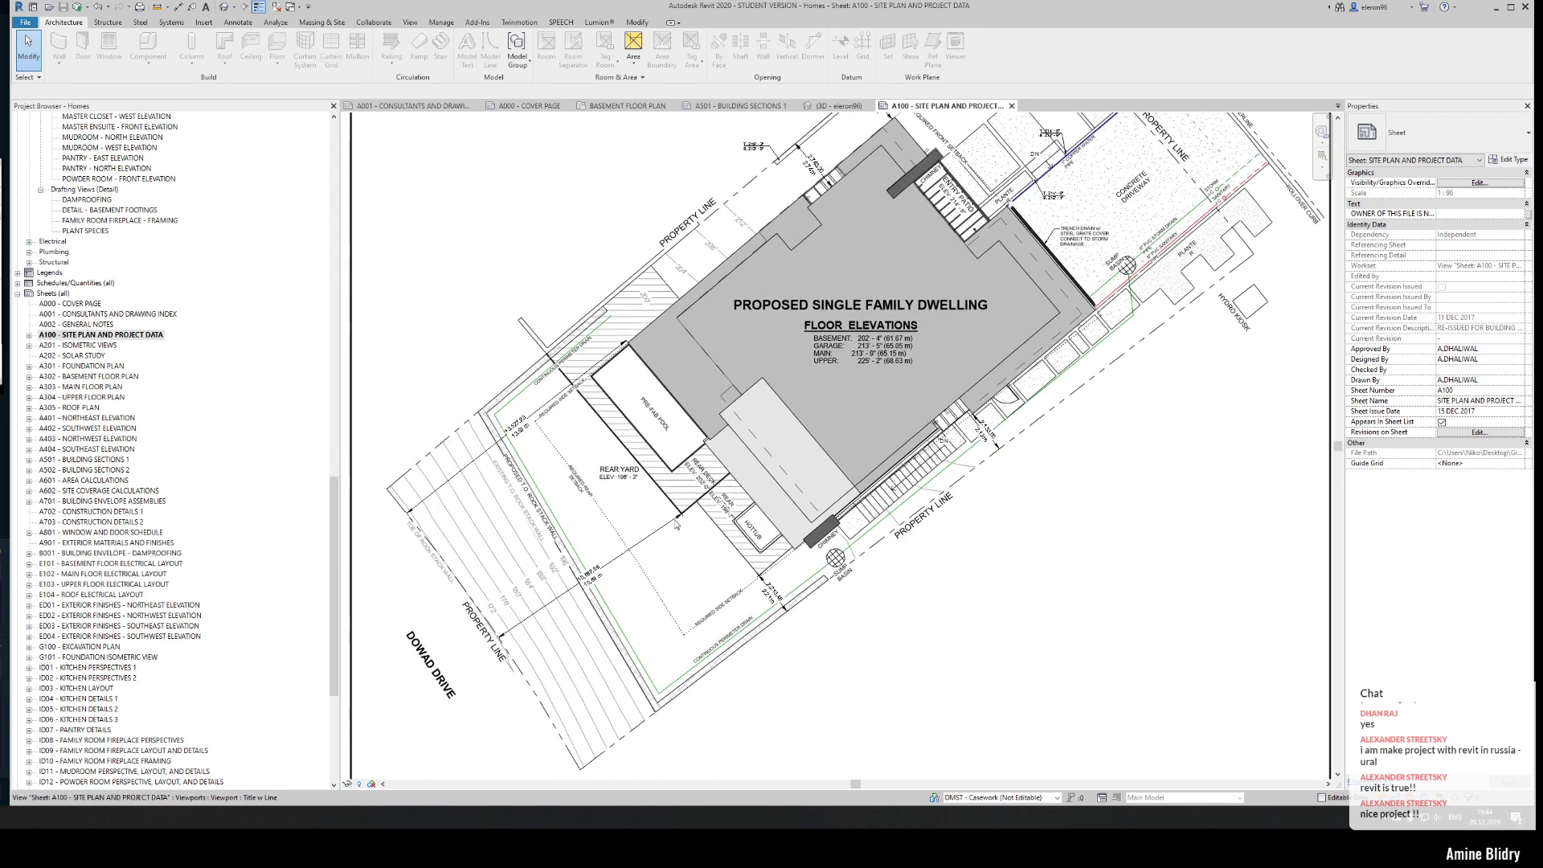
{"action": "scroll", "coordinate": [493, 464], "scroll_direction": "up", "scroll_amount": 3}
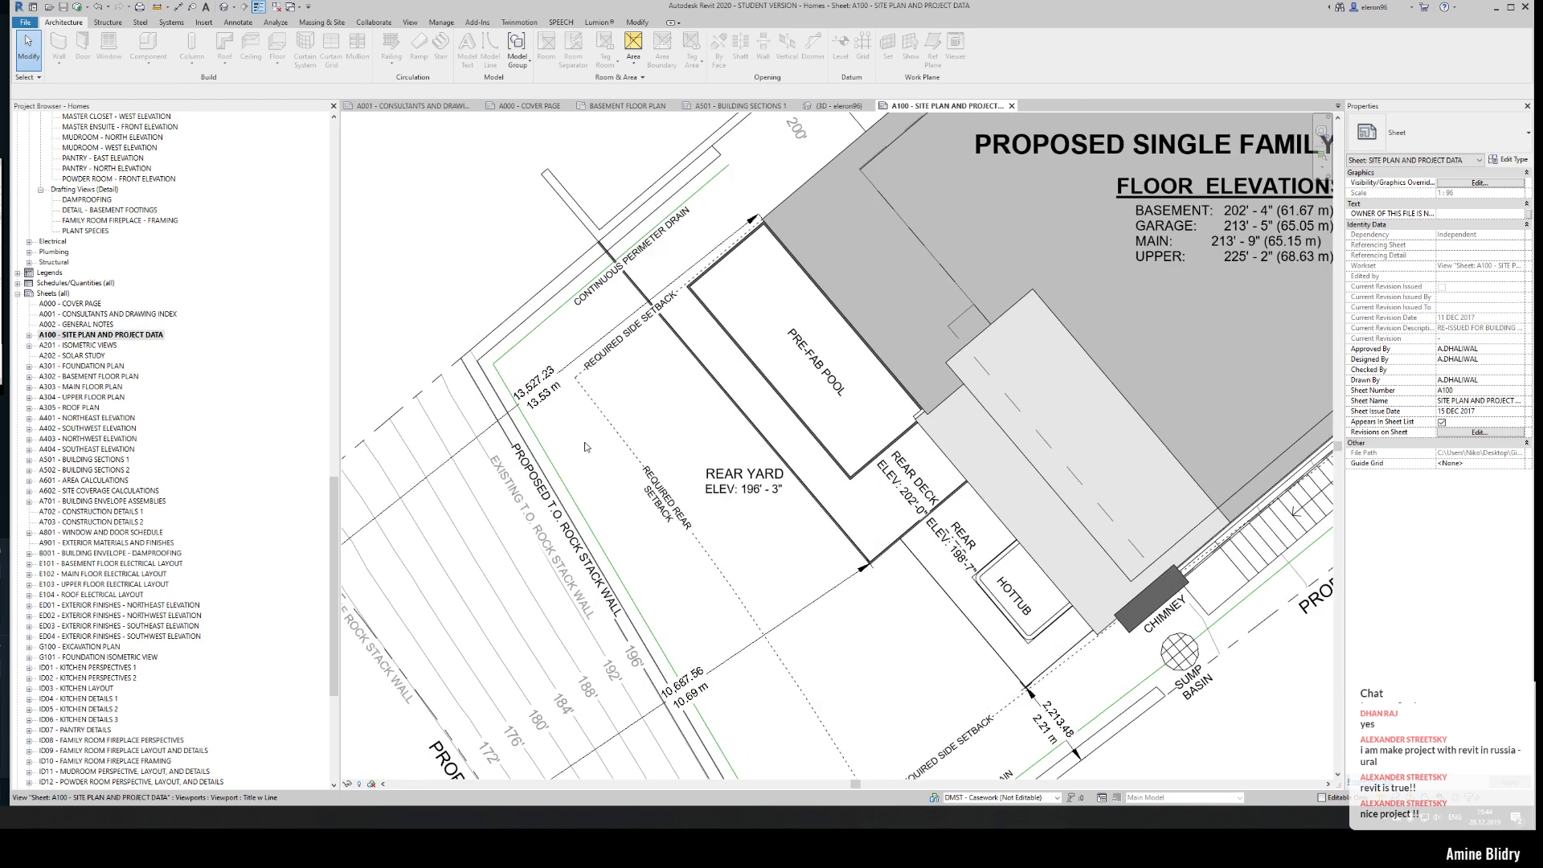
{"action": "middle_click_drag", "start_coordinate": [585, 447], "coordinate": [653, 381]}
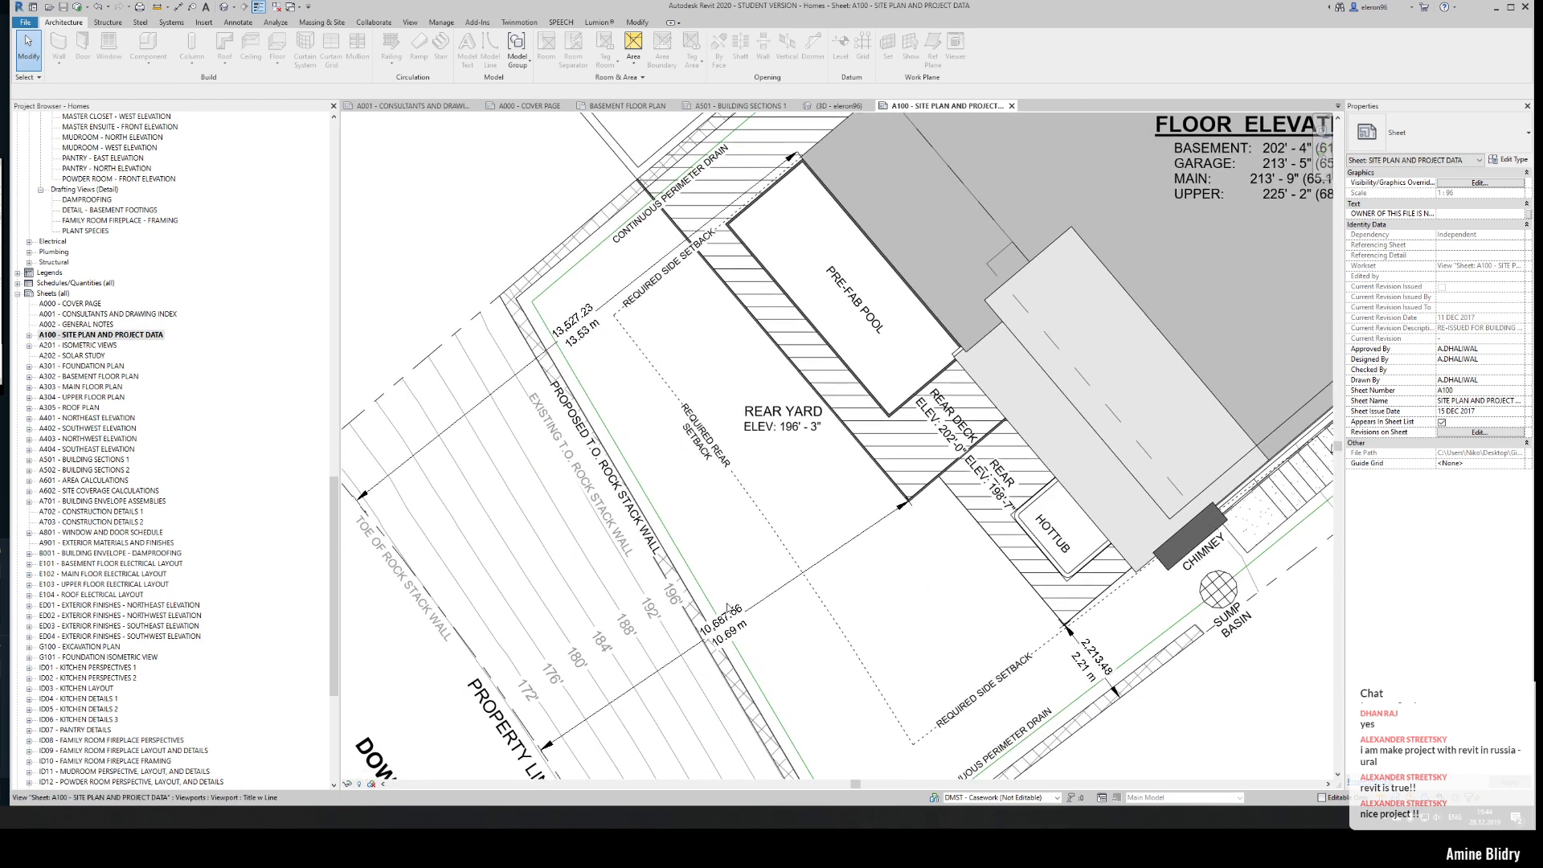
{"action": "middle_click_drag", "start_coordinate": [860, 662], "coordinate": [789, 510]}
{"action": "scroll", "coordinate": [671, 480], "scroll_direction": "up", "scroll_amount": 3}
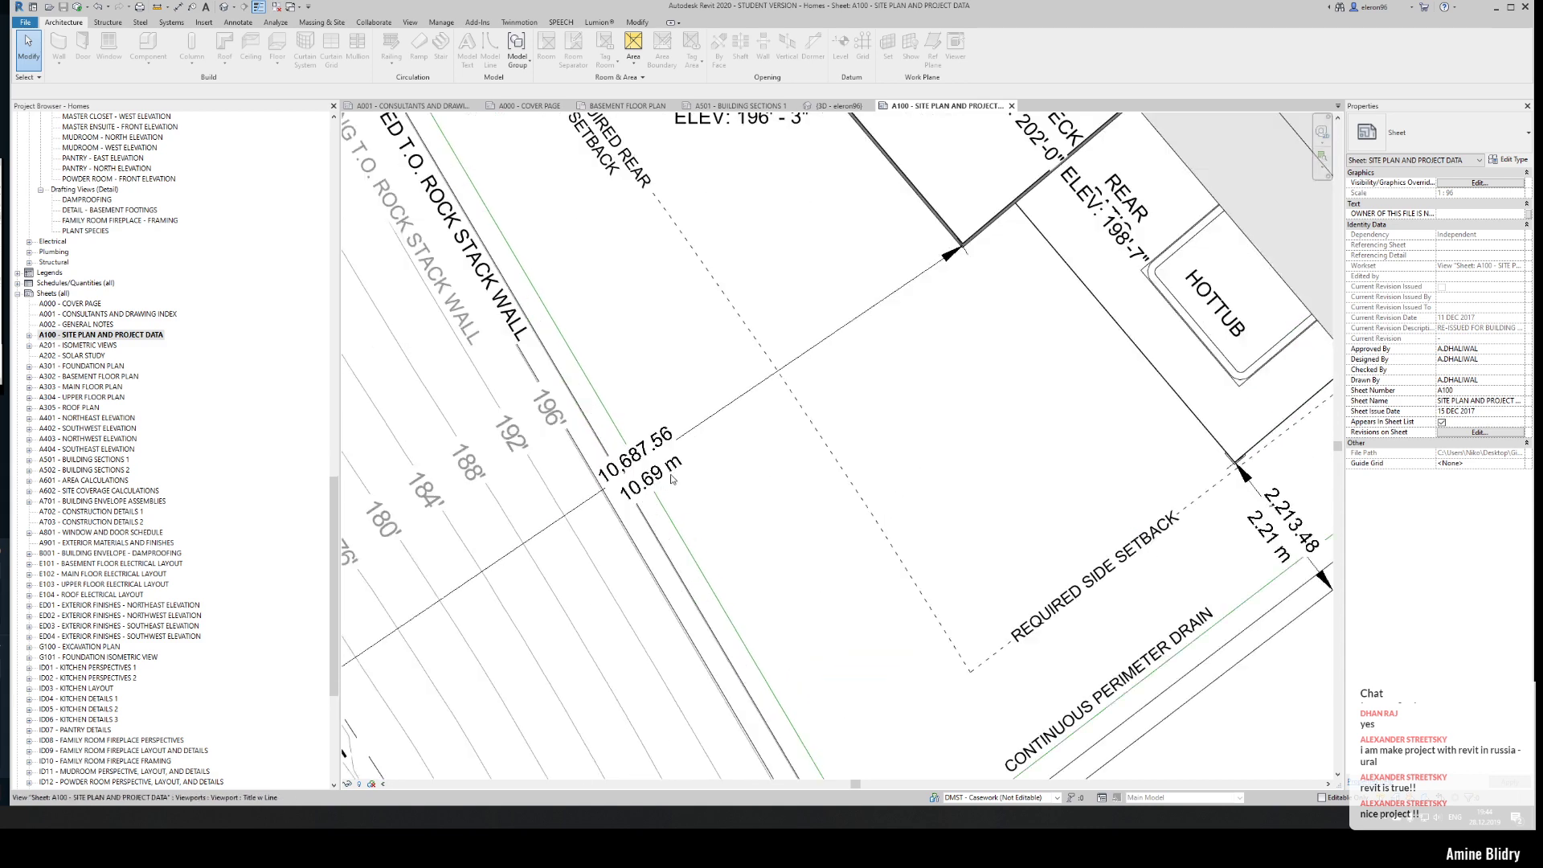
{"action": "left_click", "coordinate": [673, 482]}
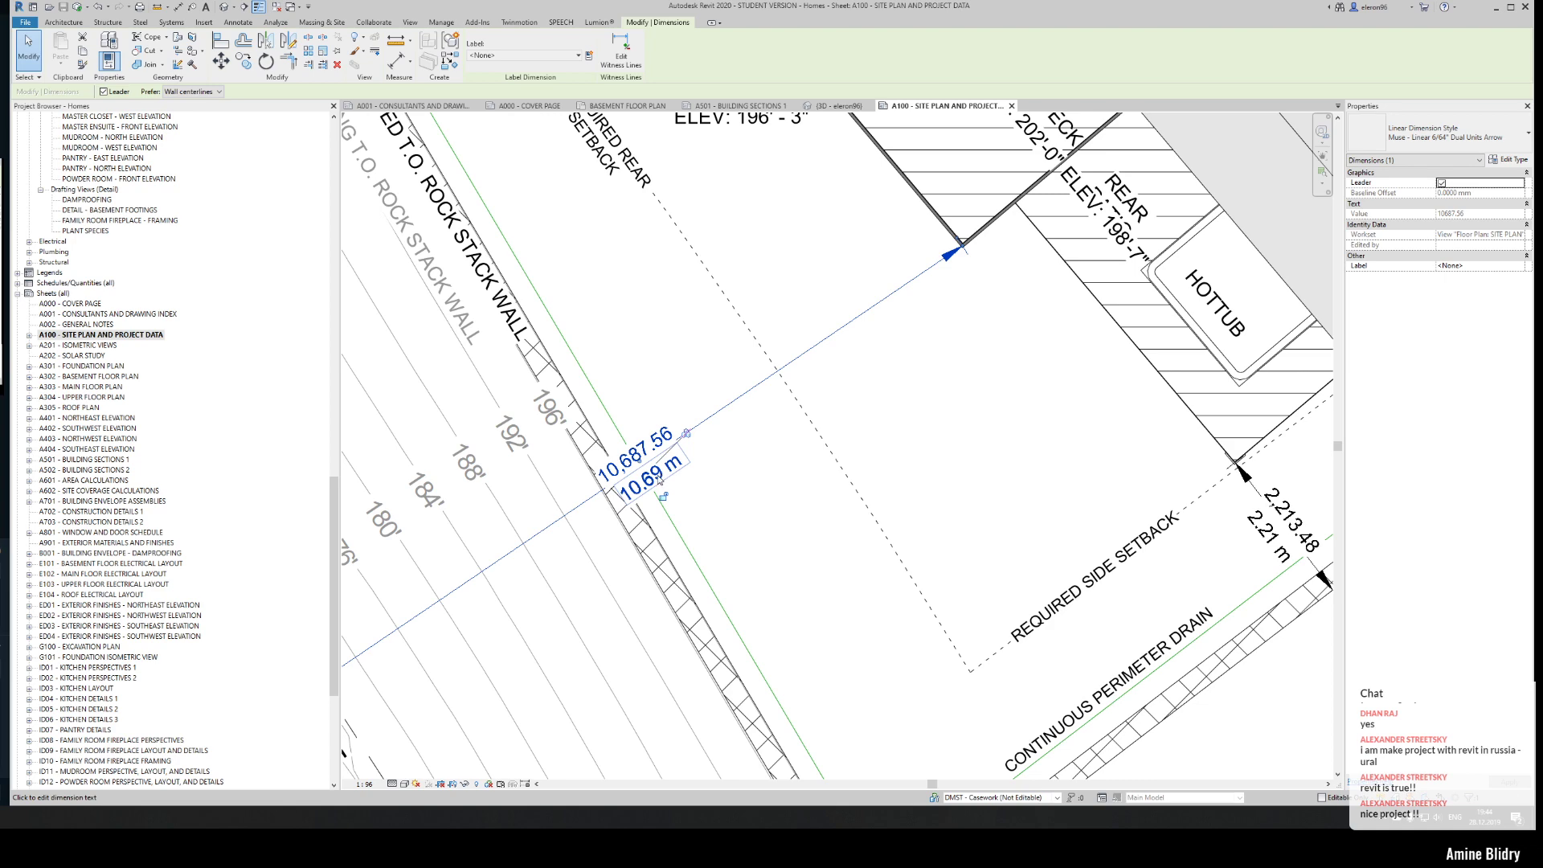
- Clear the dimension selection and deactivate the site plan viewport, returning to the overall A100 sheet with its title block
{"action": "scroll", "coordinate": [659, 480], "scroll_direction": "down", "scroll_amount": 2}
{"action": "scroll", "coordinate": [820, 493], "scroll_direction": "down", "scroll_amount": 2}
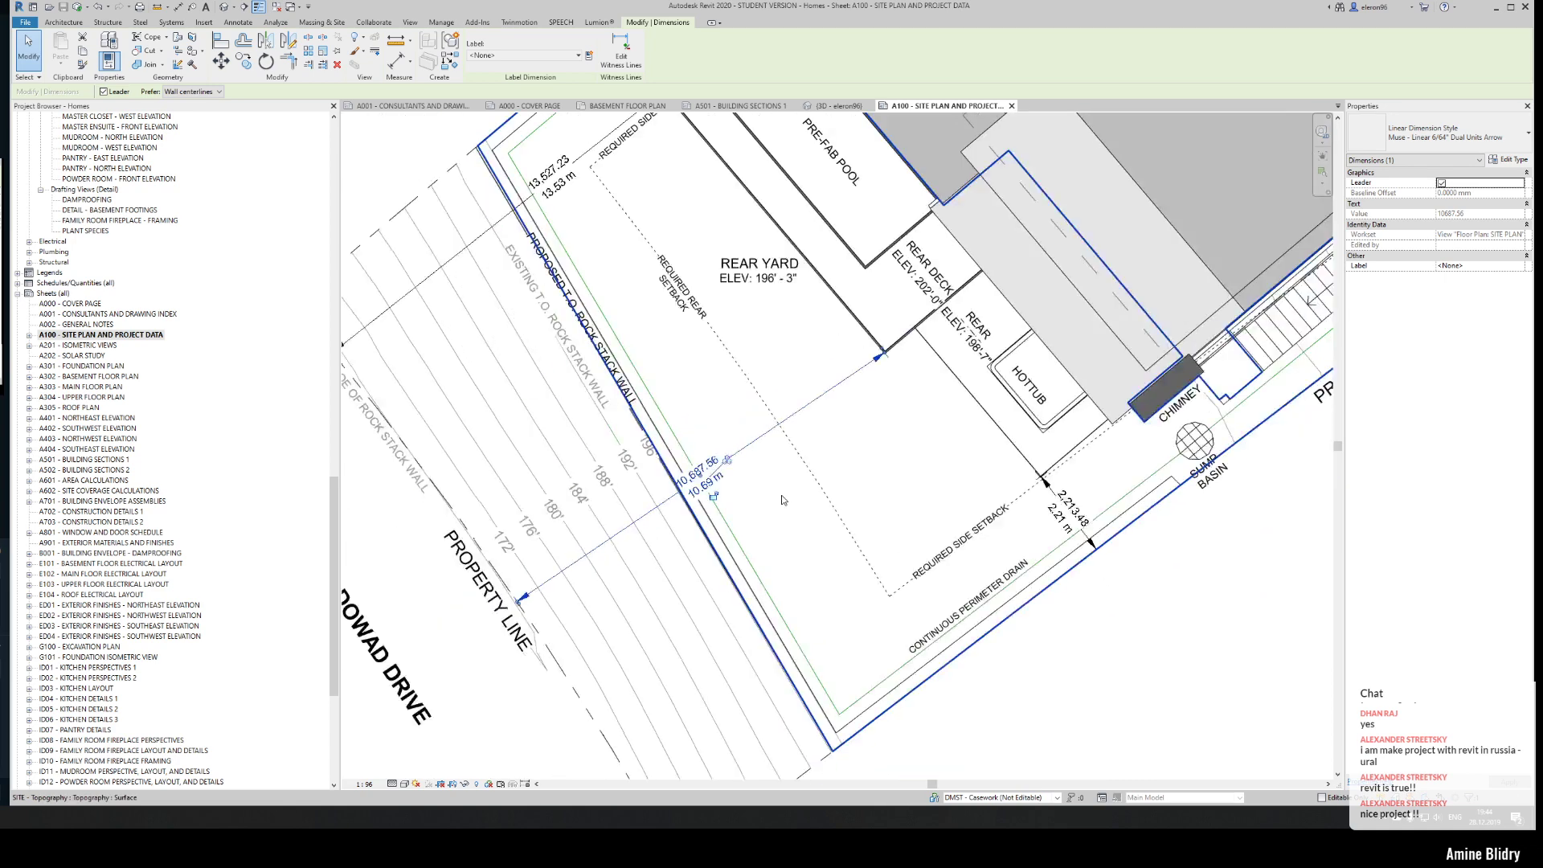
{"action": "scroll", "coordinate": [782, 496], "scroll_direction": "down", "scroll_amount": 5}
{"action": "left_click", "coordinate": [558, 532]}
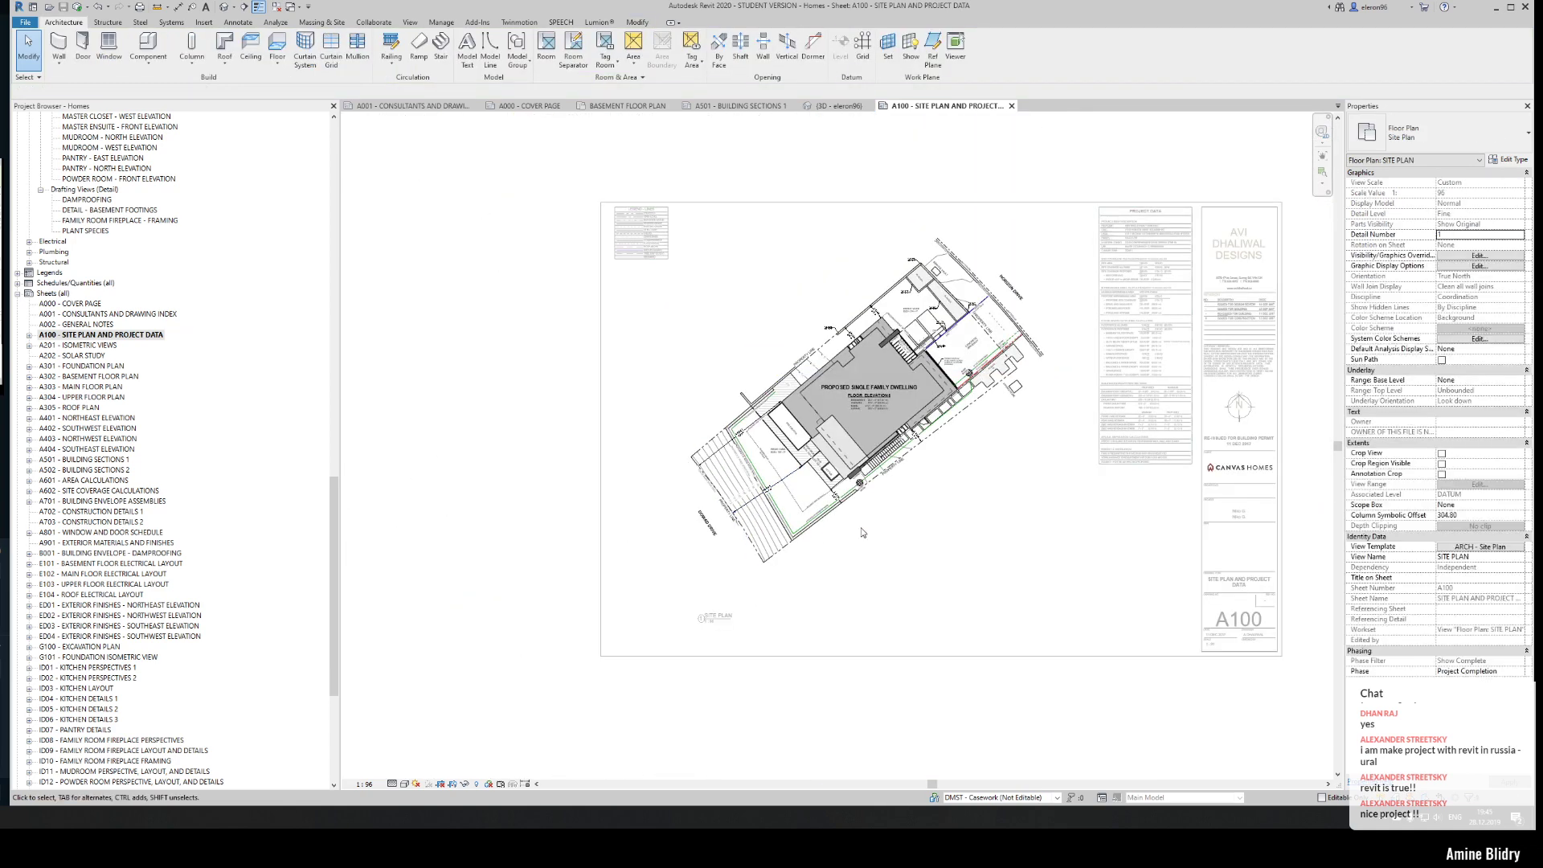
{"action": "scroll", "coordinate": [862, 532], "scroll_direction": "up", "scroll_amount": 3}
{"action": "scroll", "coordinate": [459, 606], "scroll_direction": "down", "scroll_amount": 2}
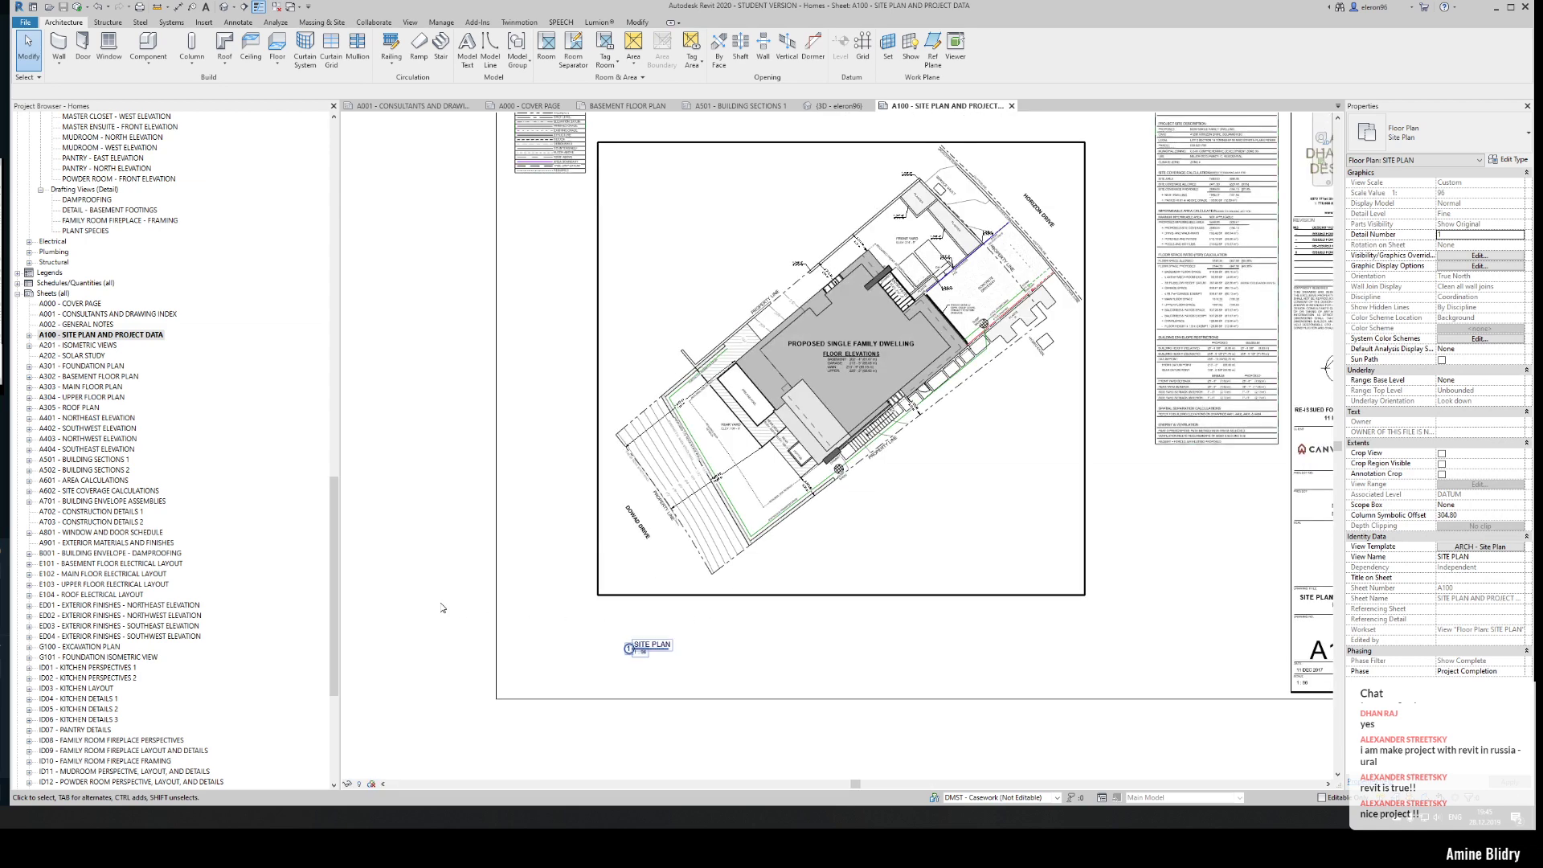
{"action": "left_click", "coordinate": [442, 608]}
{"action": "scroll", "coordinate": [786, 515], "scroll_direction": "up", "scroll_amount": 4}
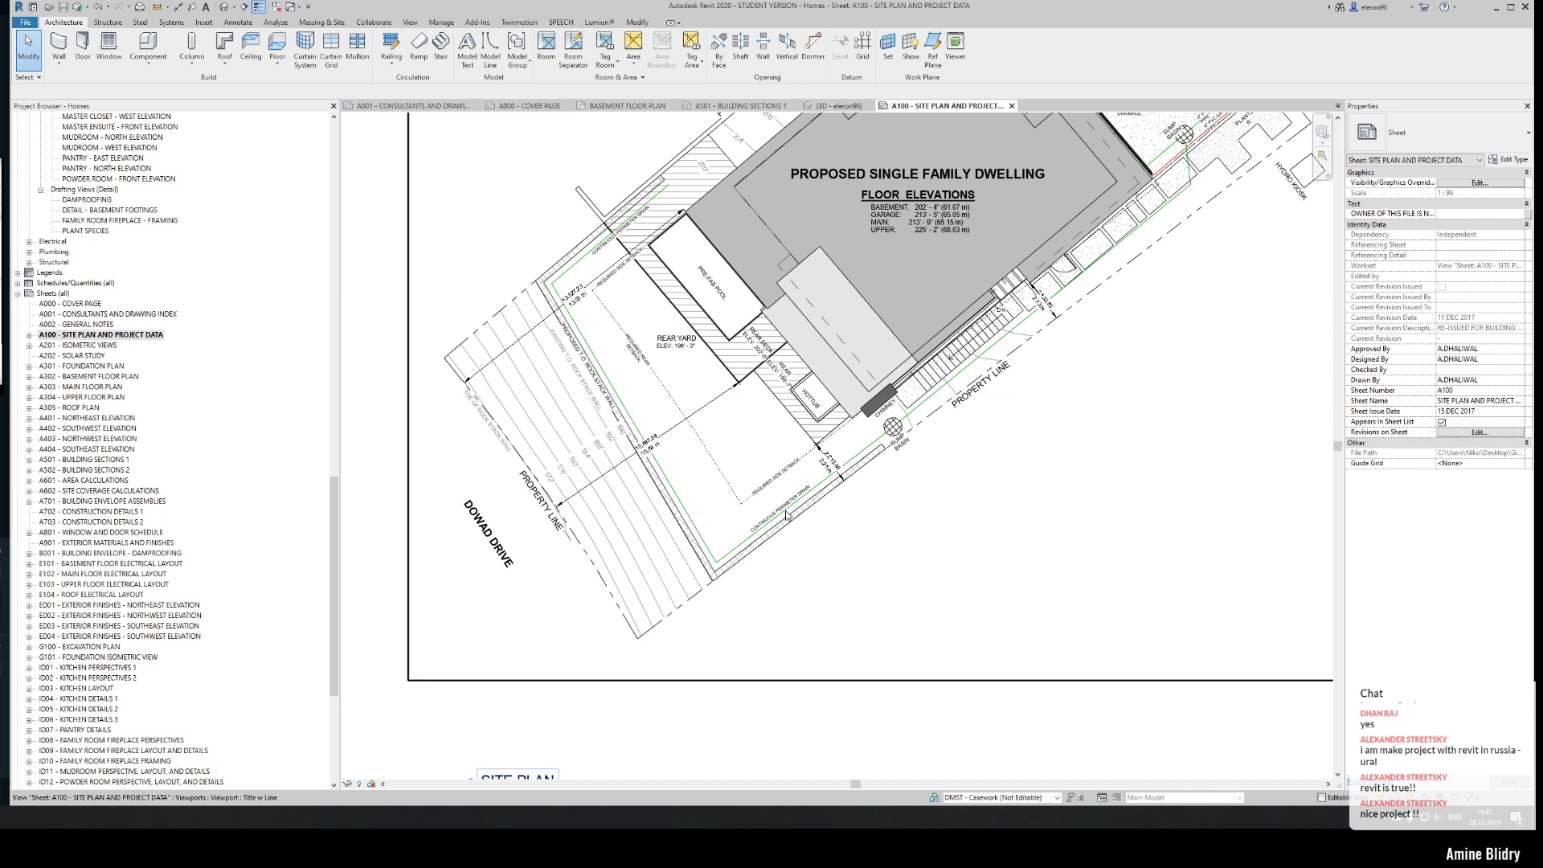
{"action": "scroll", "coordinate": [845, 474], "scroll_direction": "down", "scroll_amount": 4}
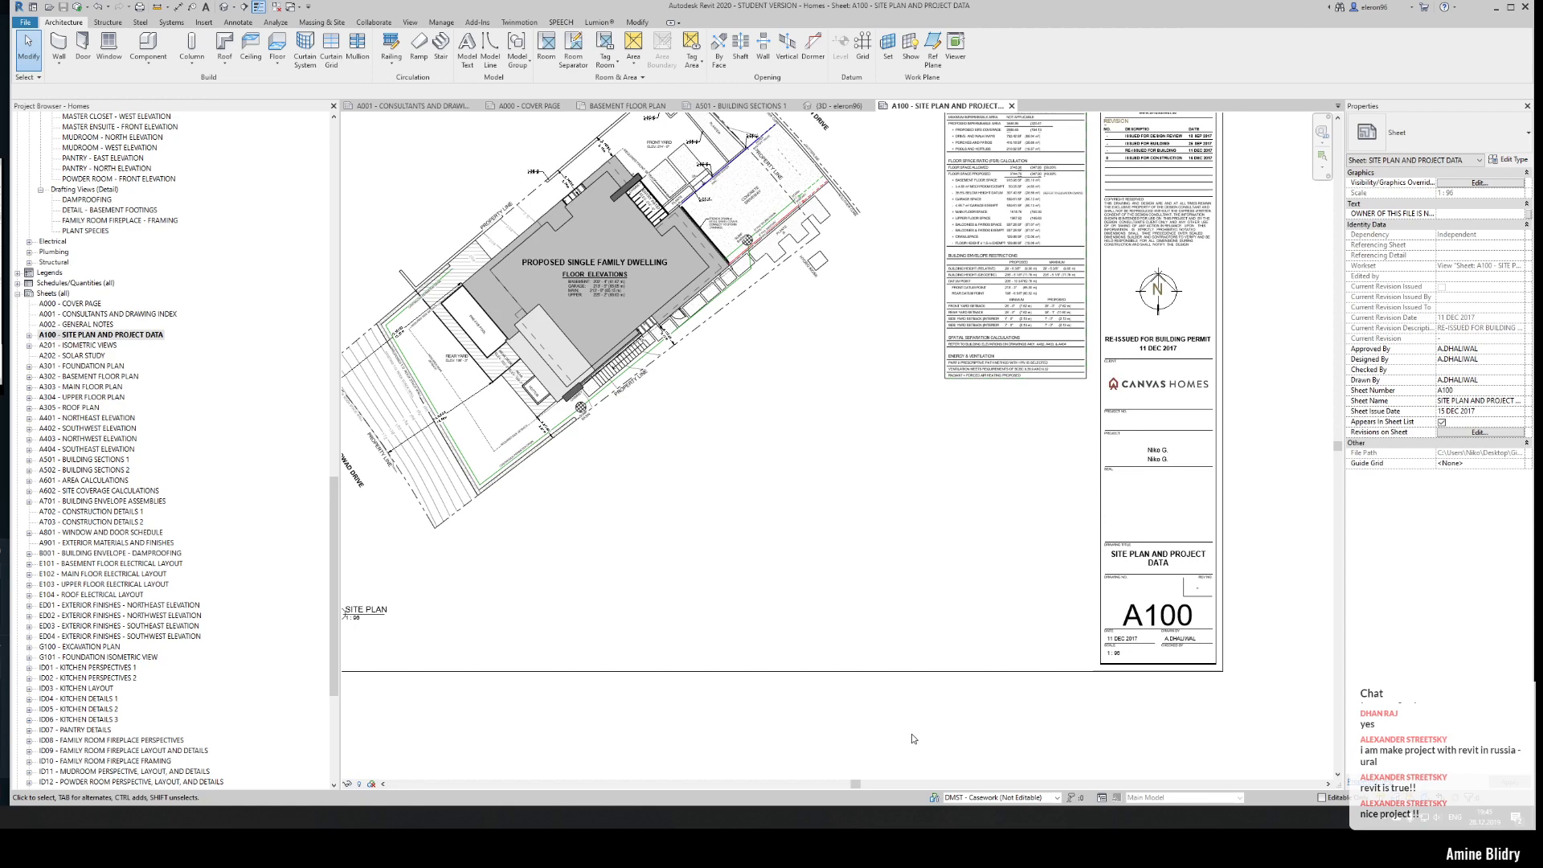
{"action": "middle_click_drag", "start_coordinate": [911, 735], "coordinate": [1121, 690]}
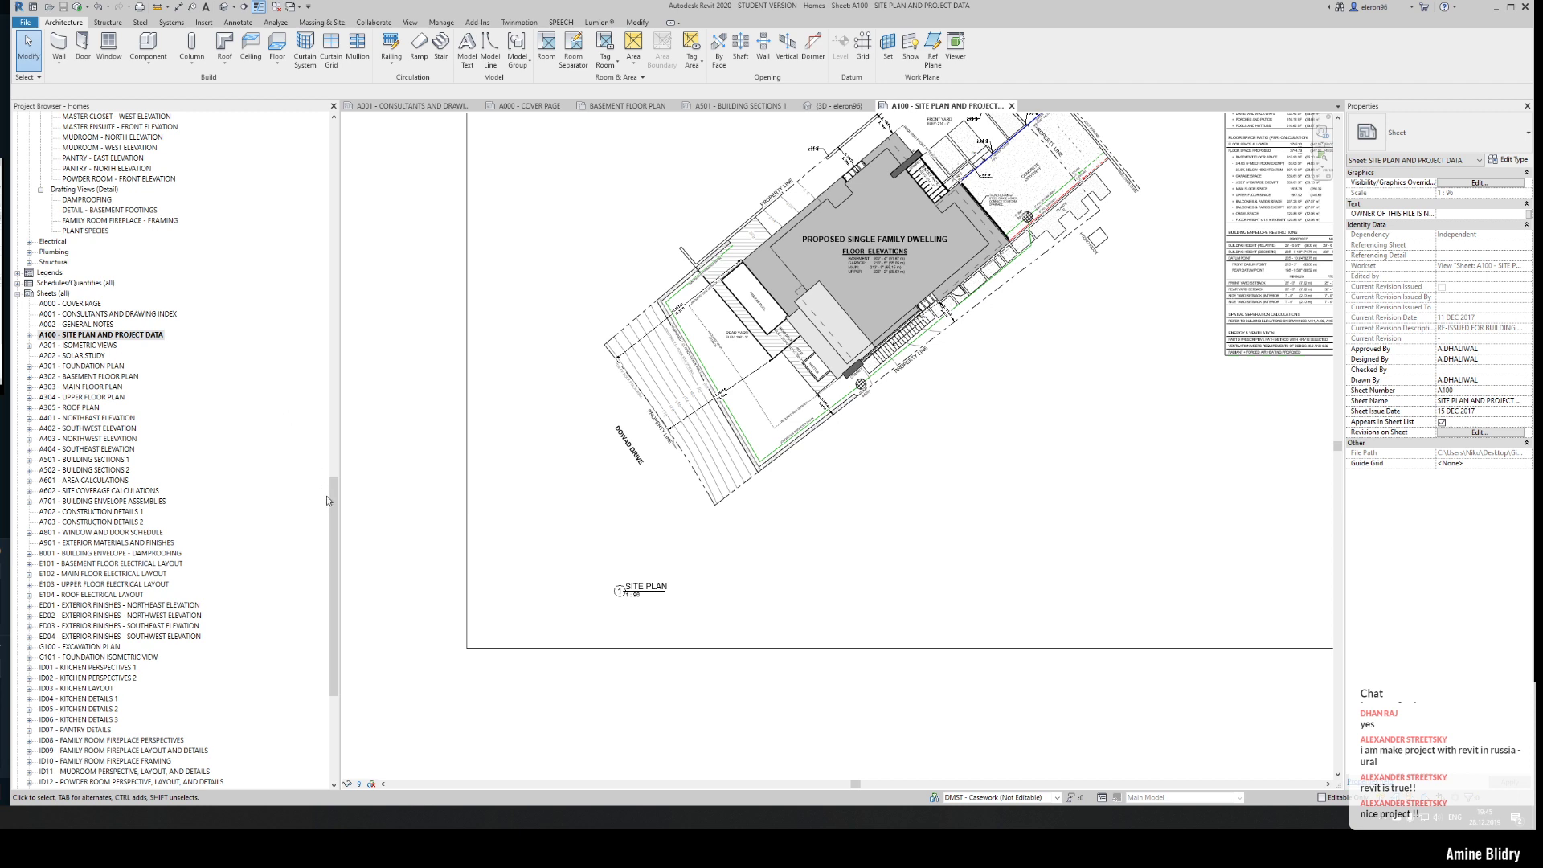
- Open sheet B001 - Building Envelope - Damproofing, followed by sheet E101 - Basement Floor Electrical Layout
{"action": "double_click", "coordinate": [117, 553]}
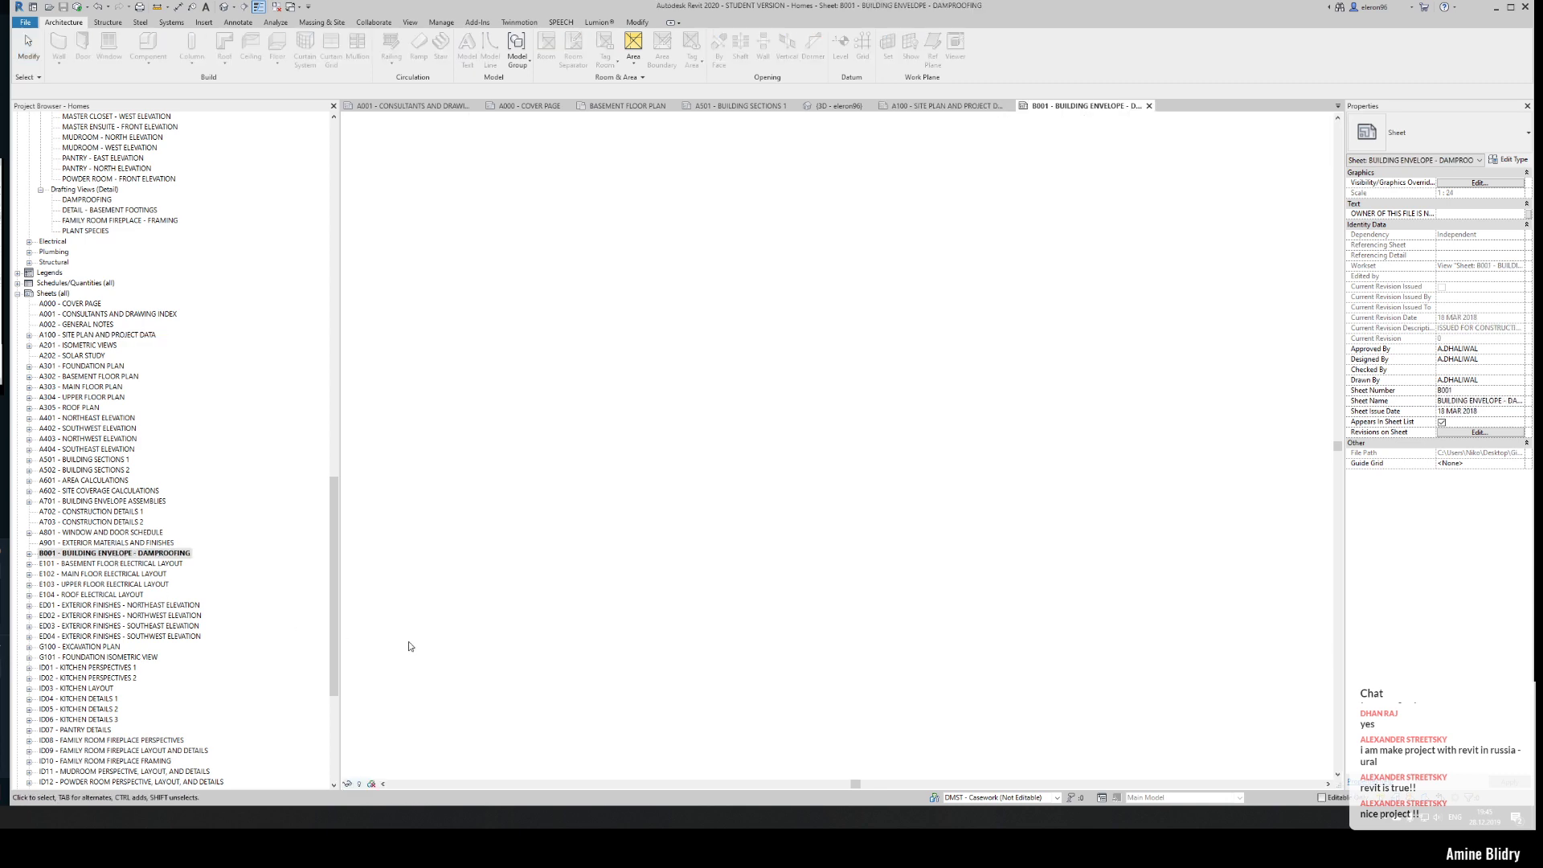
{"action": "middle_click_drag", "start_coordinate": [663, 543], "coordinate": [607, 524]}
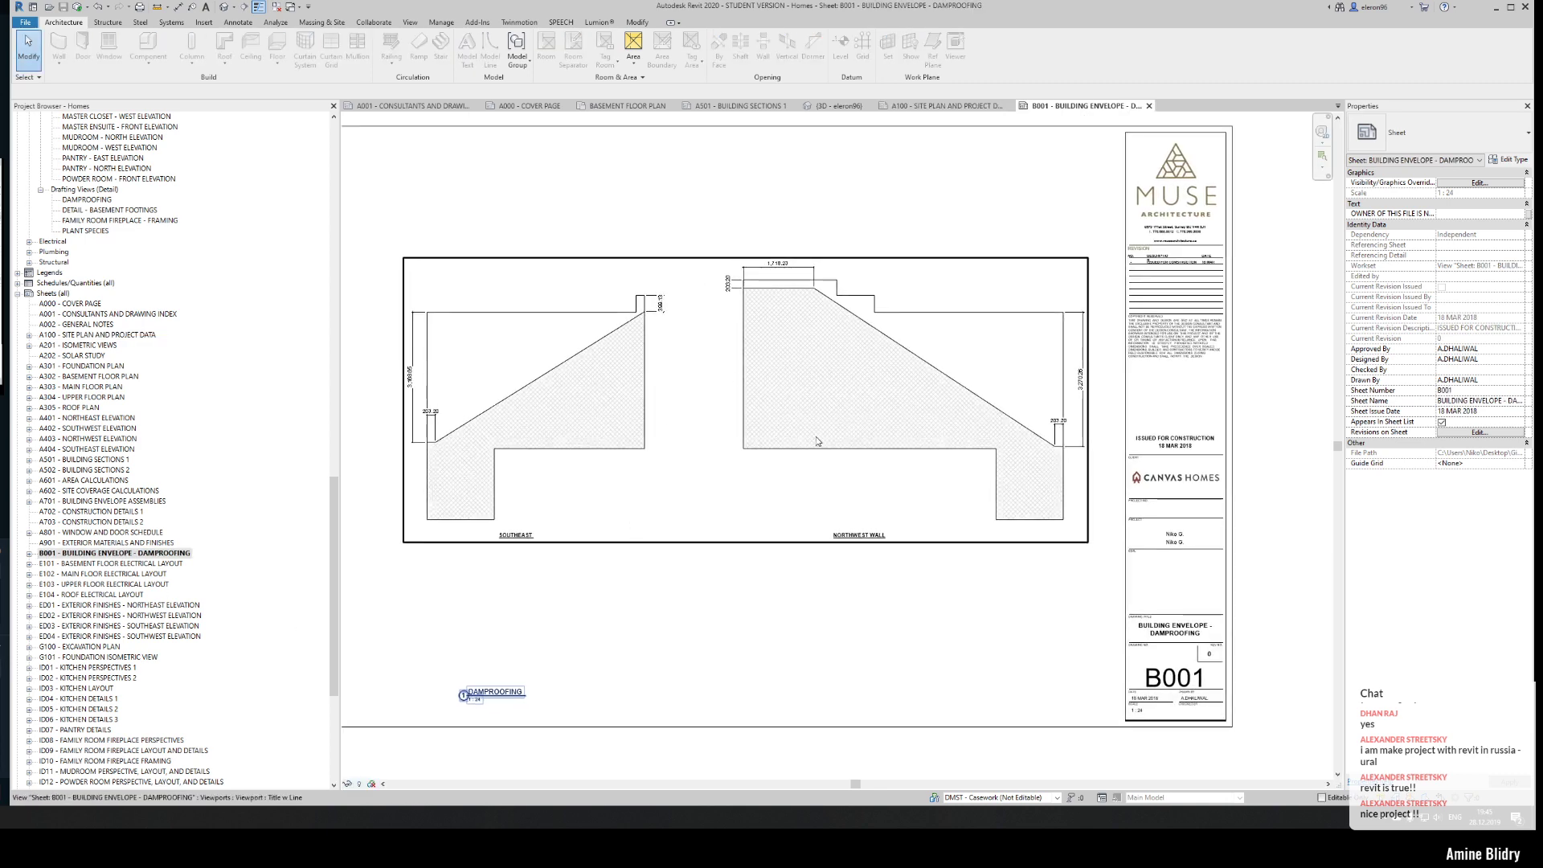
{"action": "double_click", "coordinate": [113, 563]}
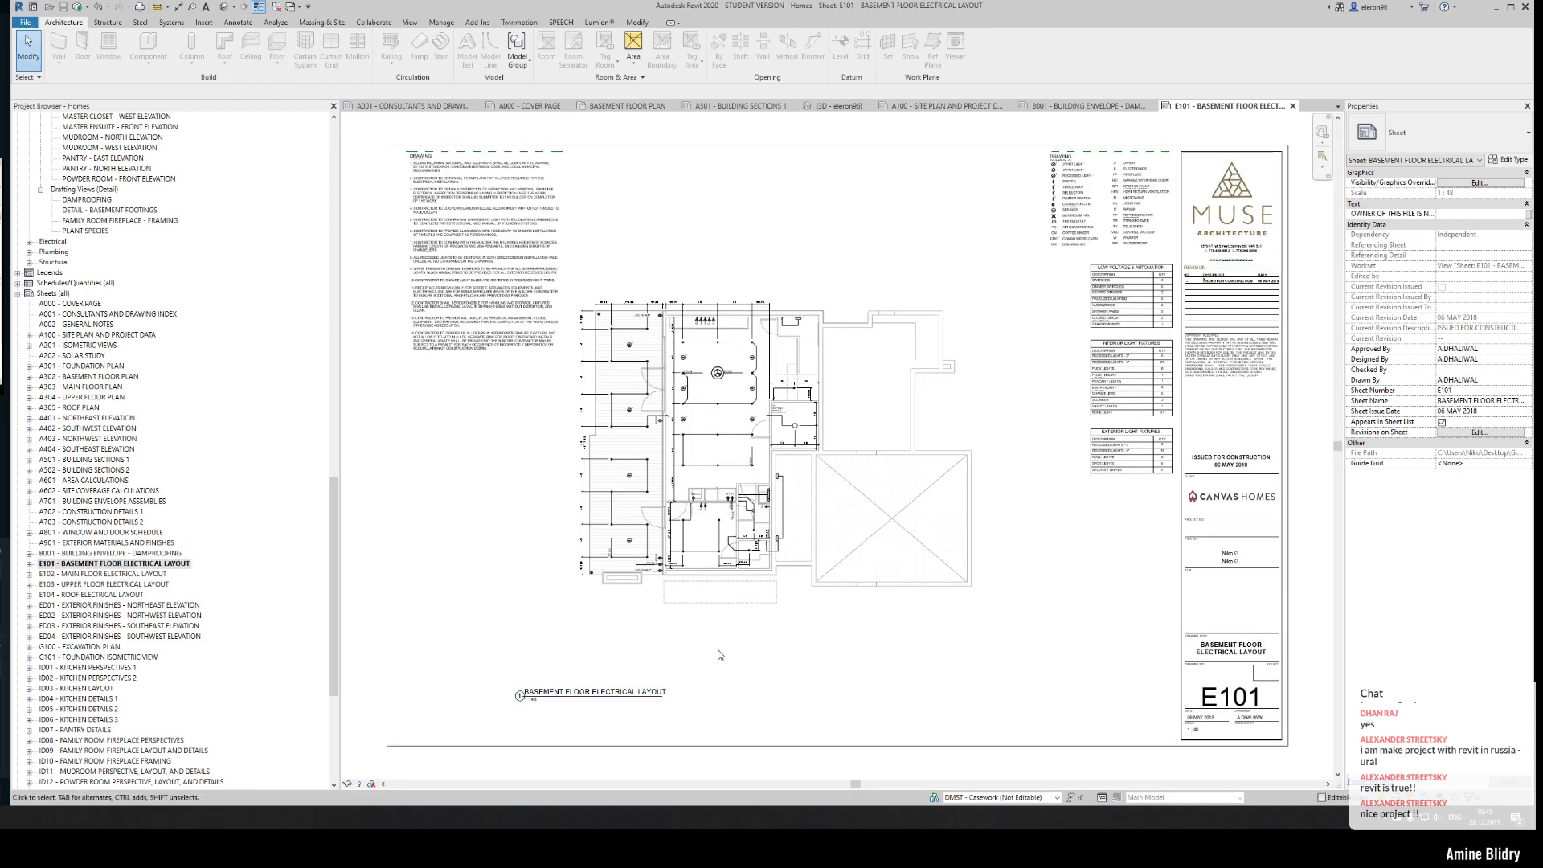
- Examine the light fixtures, outlets, wiring and dimensions in the basement rooms of the electrical layout
{"action": "scroll", "coordinate": [692, 547], "scroll_direction": "up", "scroll_amount": 5}
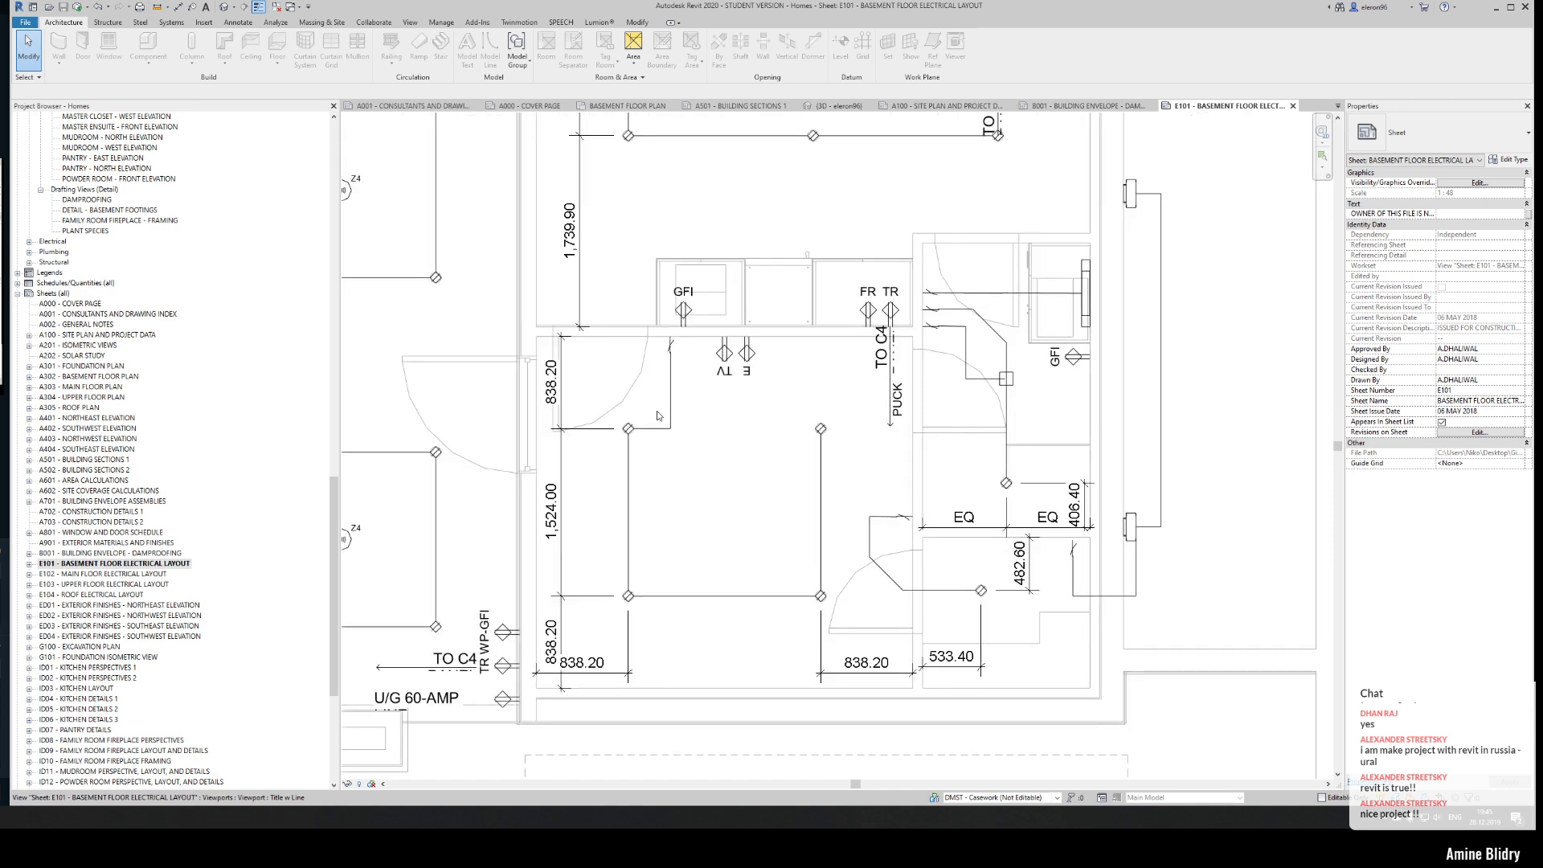
{"action": "scroll", "coordinate": [828, 608], "scroll_direction": "down", "scroll_amount": 2}
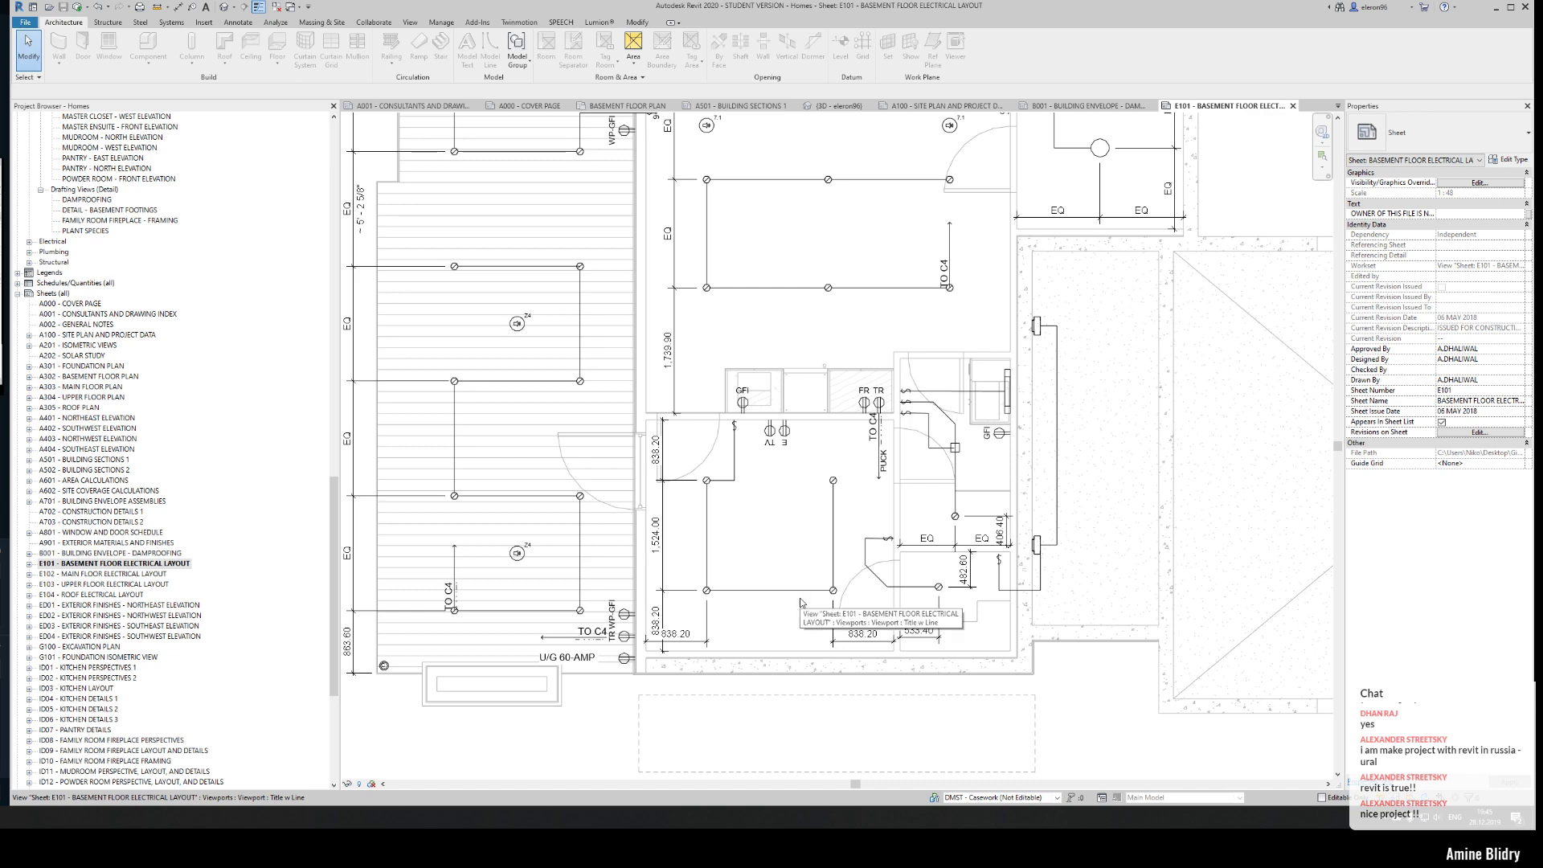
{"action": "scroll", "coordinate": [801, 603], "scroll_direction": "down", "scroll_amount": 3}
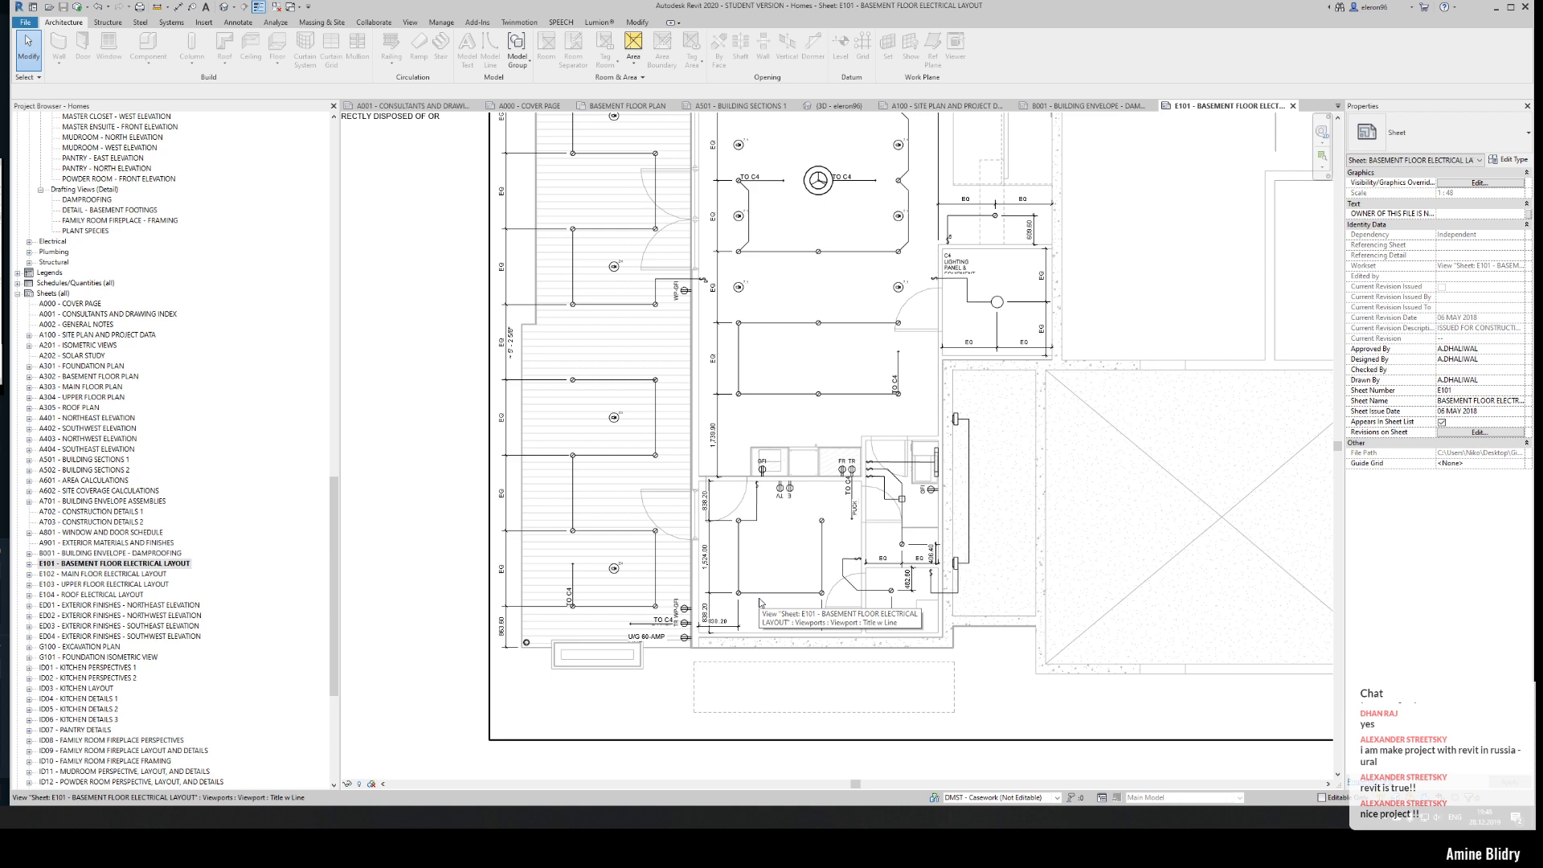
{"action": "scroll", "coordinate": [760, 601], "scroll_direction": "down", "scroll_amount": 5}
{"action": "middle_click_drag", "start_coordinate": [772, 578], "coordinate": [827, 512]}
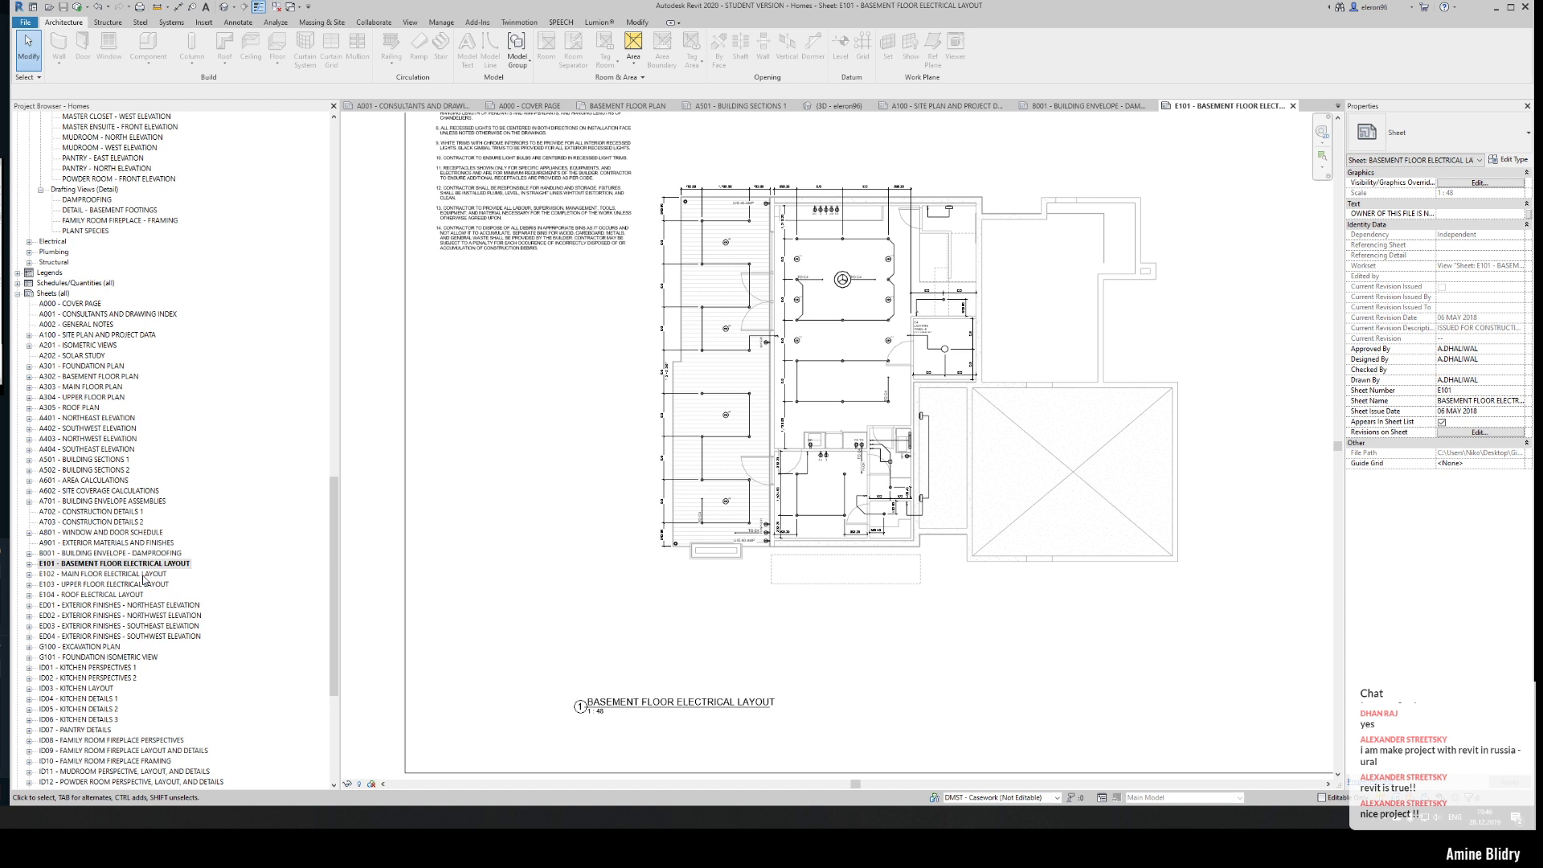
- Open the electrical layout sheets E102 for the main floor, E103 for the upper floor and E104 for the roof
{"action": "double_click", "coordinate": [144, 575]}
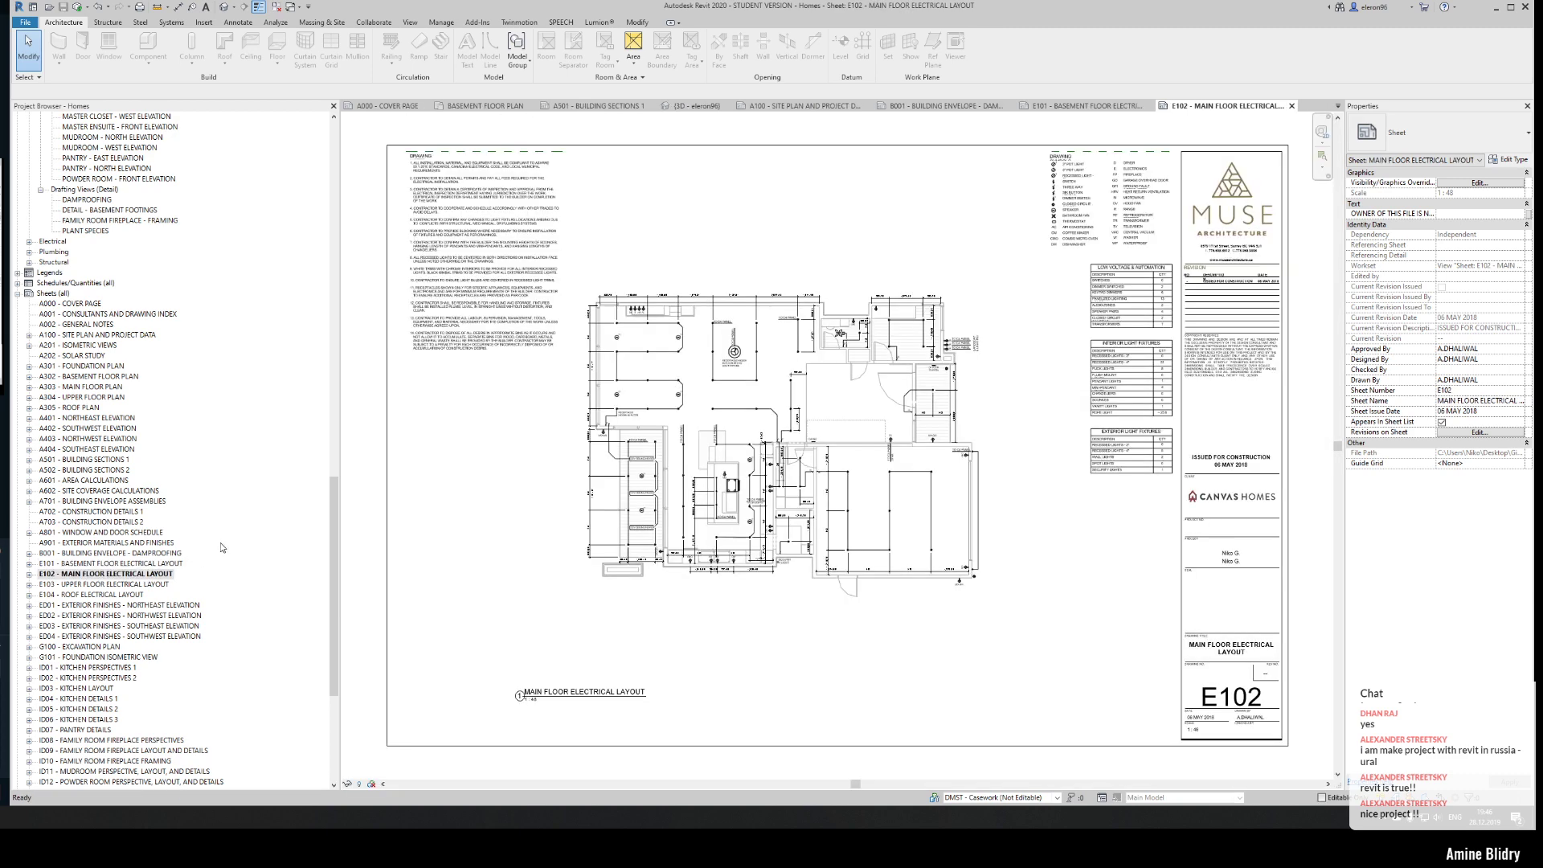
{"action": "double_click", "coordinate": [137, 588]}
{"action": "double_click", "coordinate": [102, 596]}
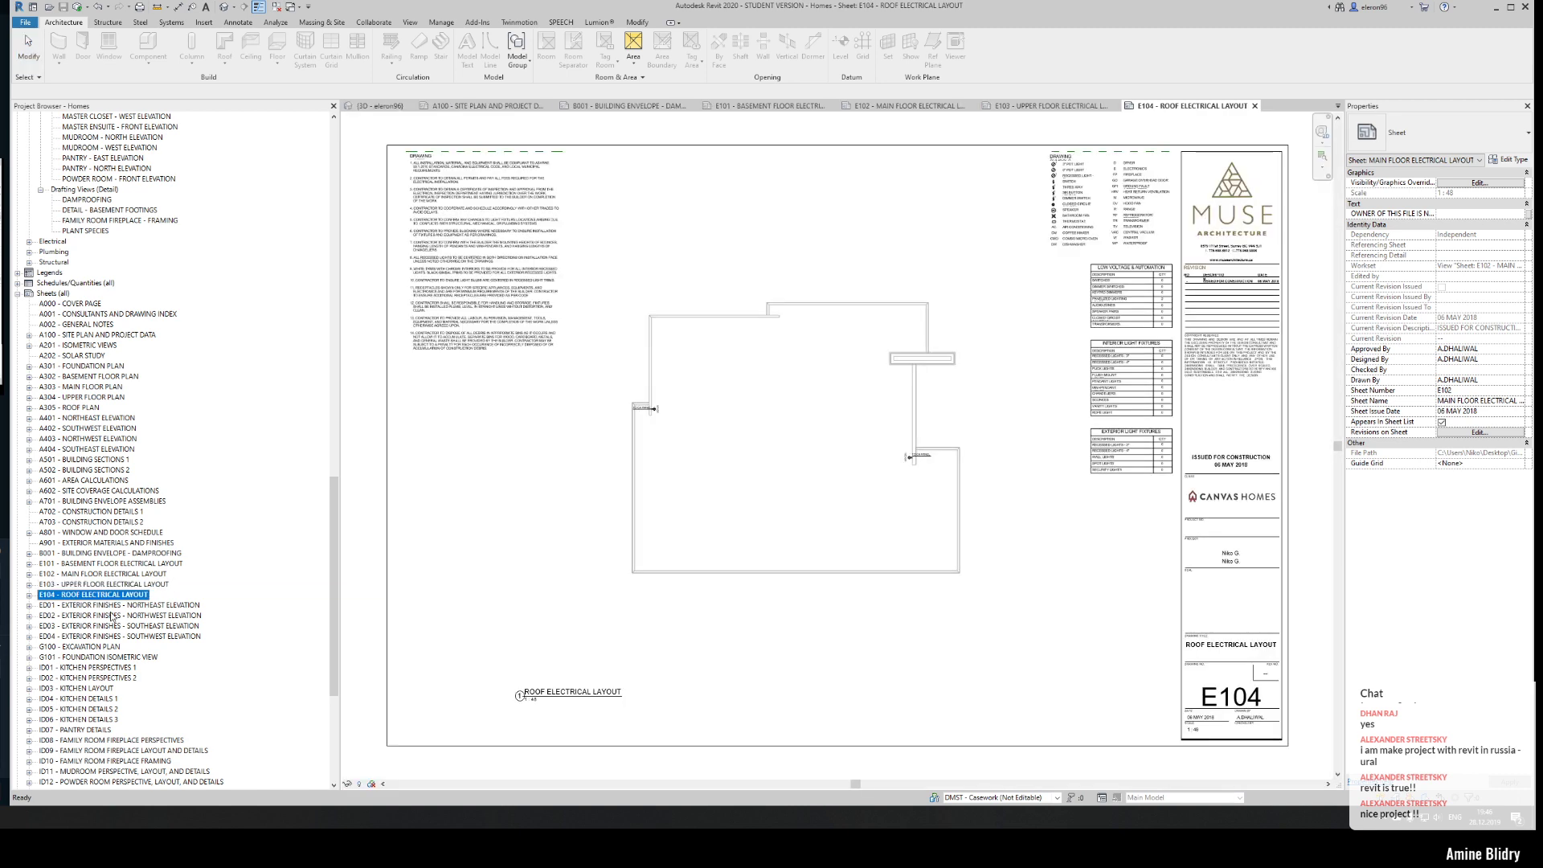
- Open sheet ED01 - Exterior Finishes - Northeast Elevation, activate its elevation viewport and examine the facade's finish labels and dimensions
{"action": "double_click", "coordinate": [112, 605]}
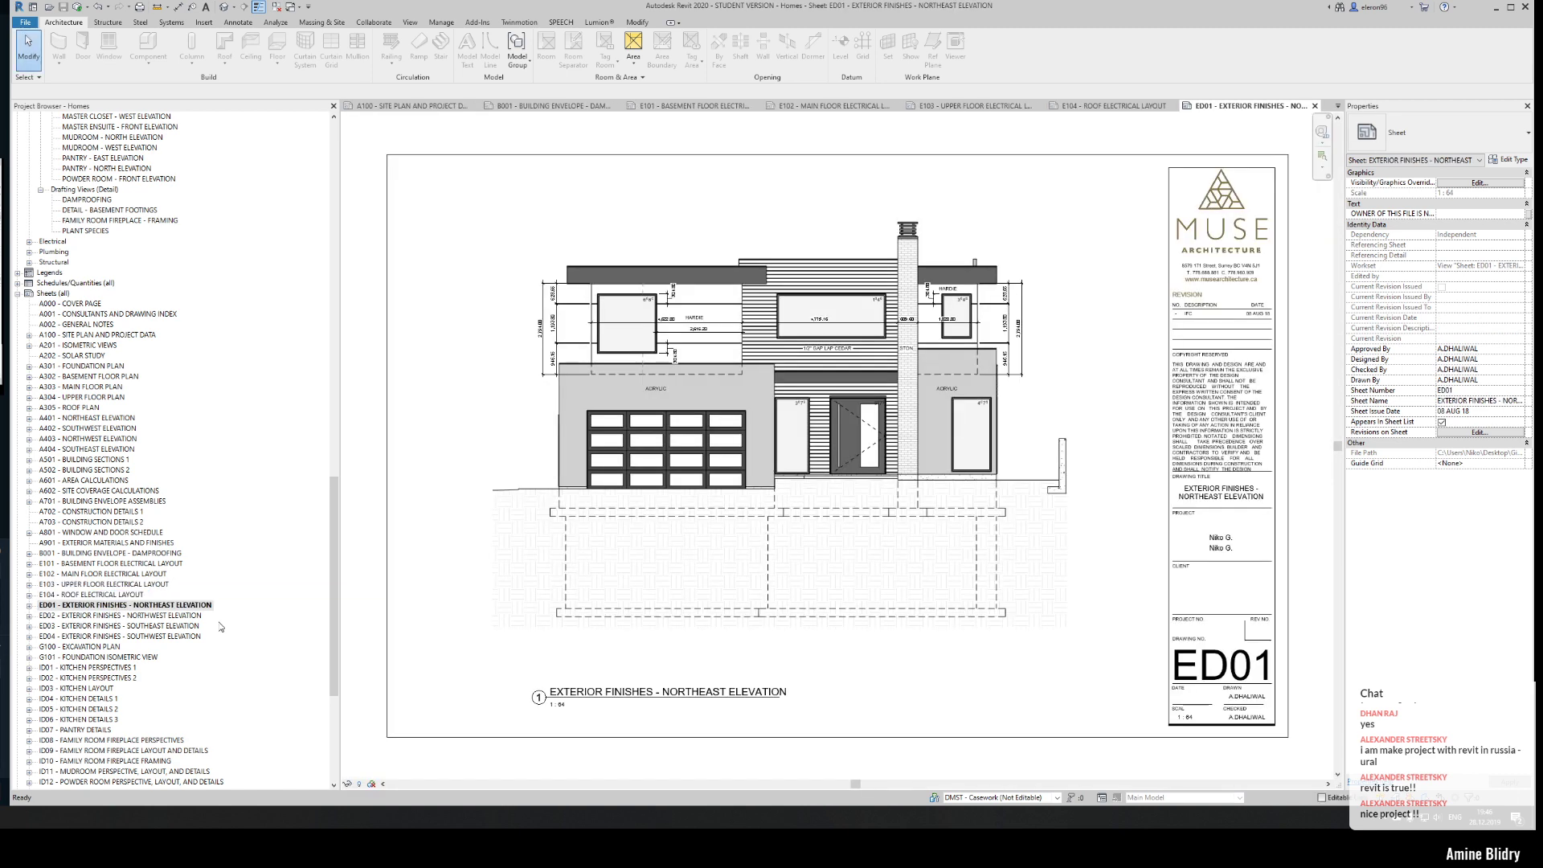
{"action": "double_click", "coordinate": [564, 425]}
{"action": "left_click", "coordinate": [635, 402]}
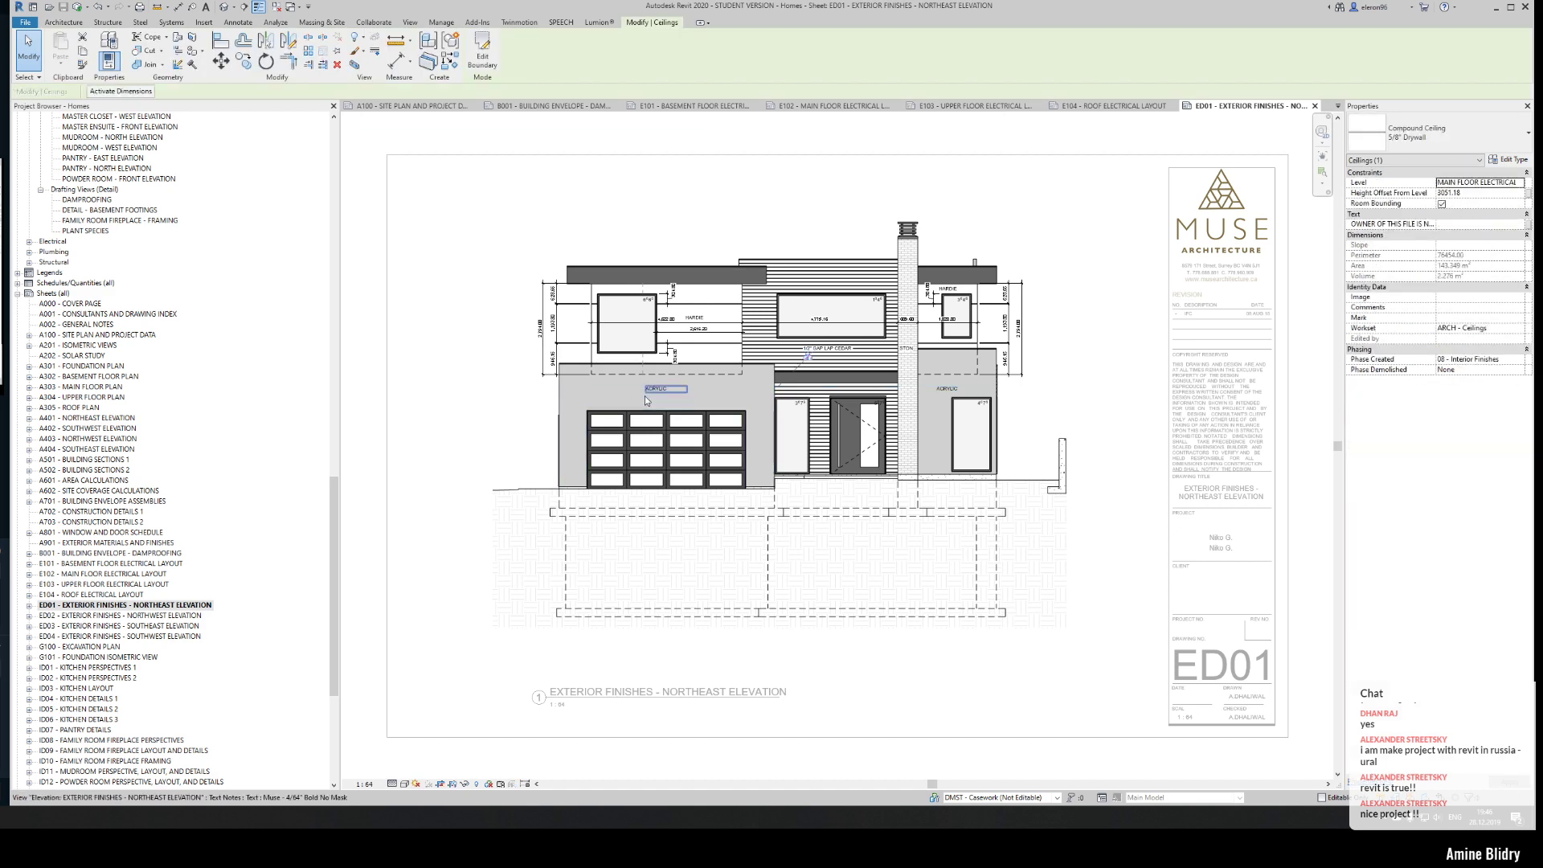
{"action": "scroll", "coordinate": [645, 395], "scroll_direction": "up", "scroll_amount": 4}
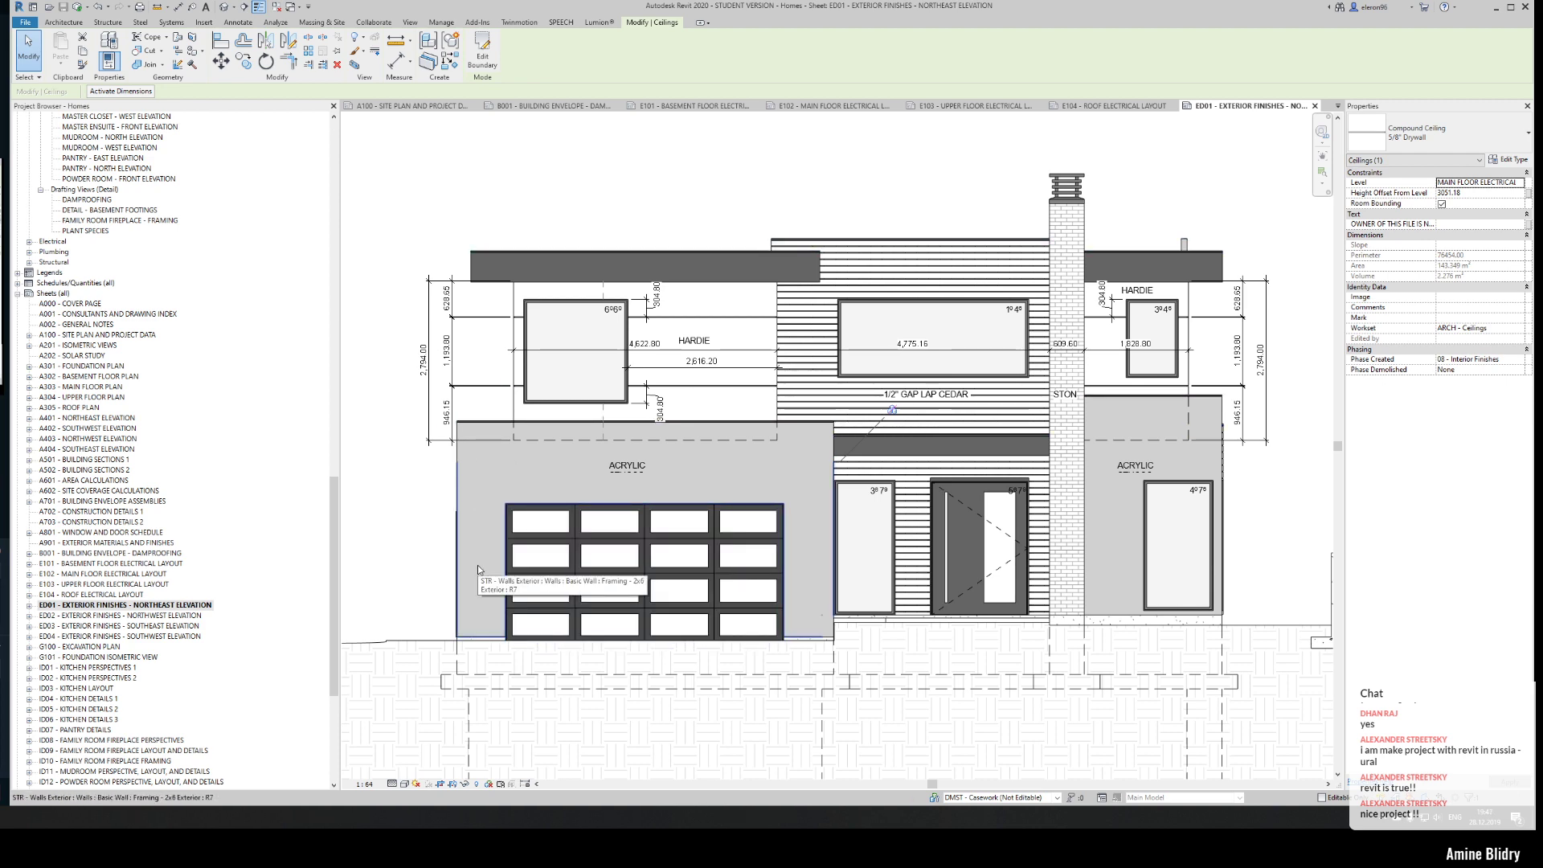
{"action": "scroll", "coordinate": [572, 535], "scroll_direction": "down", "scroll_amount": 2}
{"action": "scroll", "coordinate": [572, 534], "scroll_direction": "down", "scroll_amount": 1}
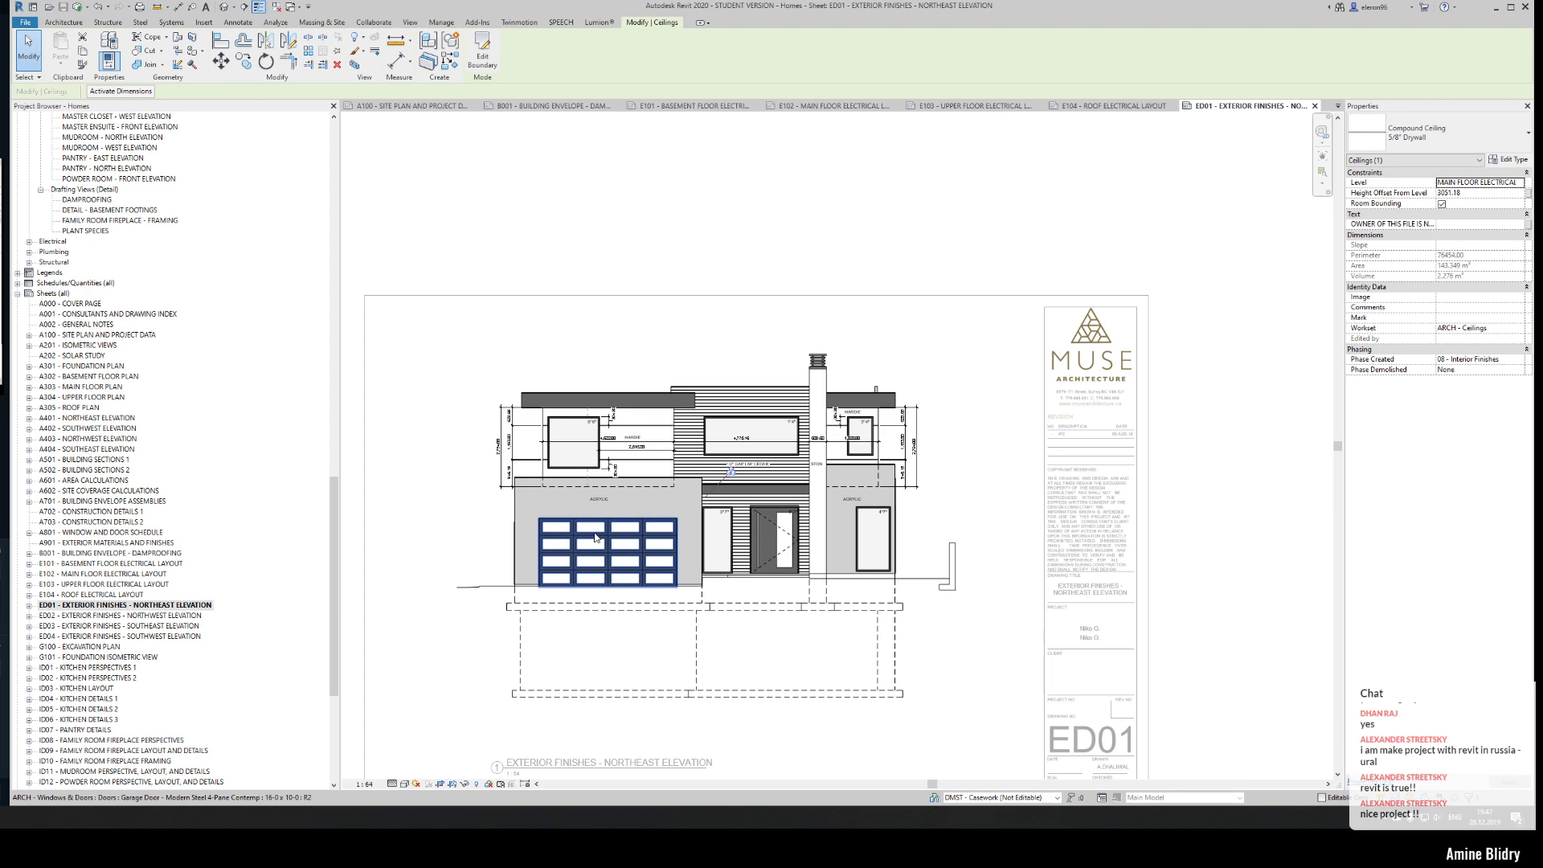
{"action": "middle_click_drag", "start_coordinate": [573, 534], "coordinate": [619, 357]}
- Clear the ceiling selection and examine the garage front and the foundation below it on the northeast elevation
{"action": "left_click", "coordinate": [698, 625]}
{"action": "double_click", "coordinate": [716, 482]}
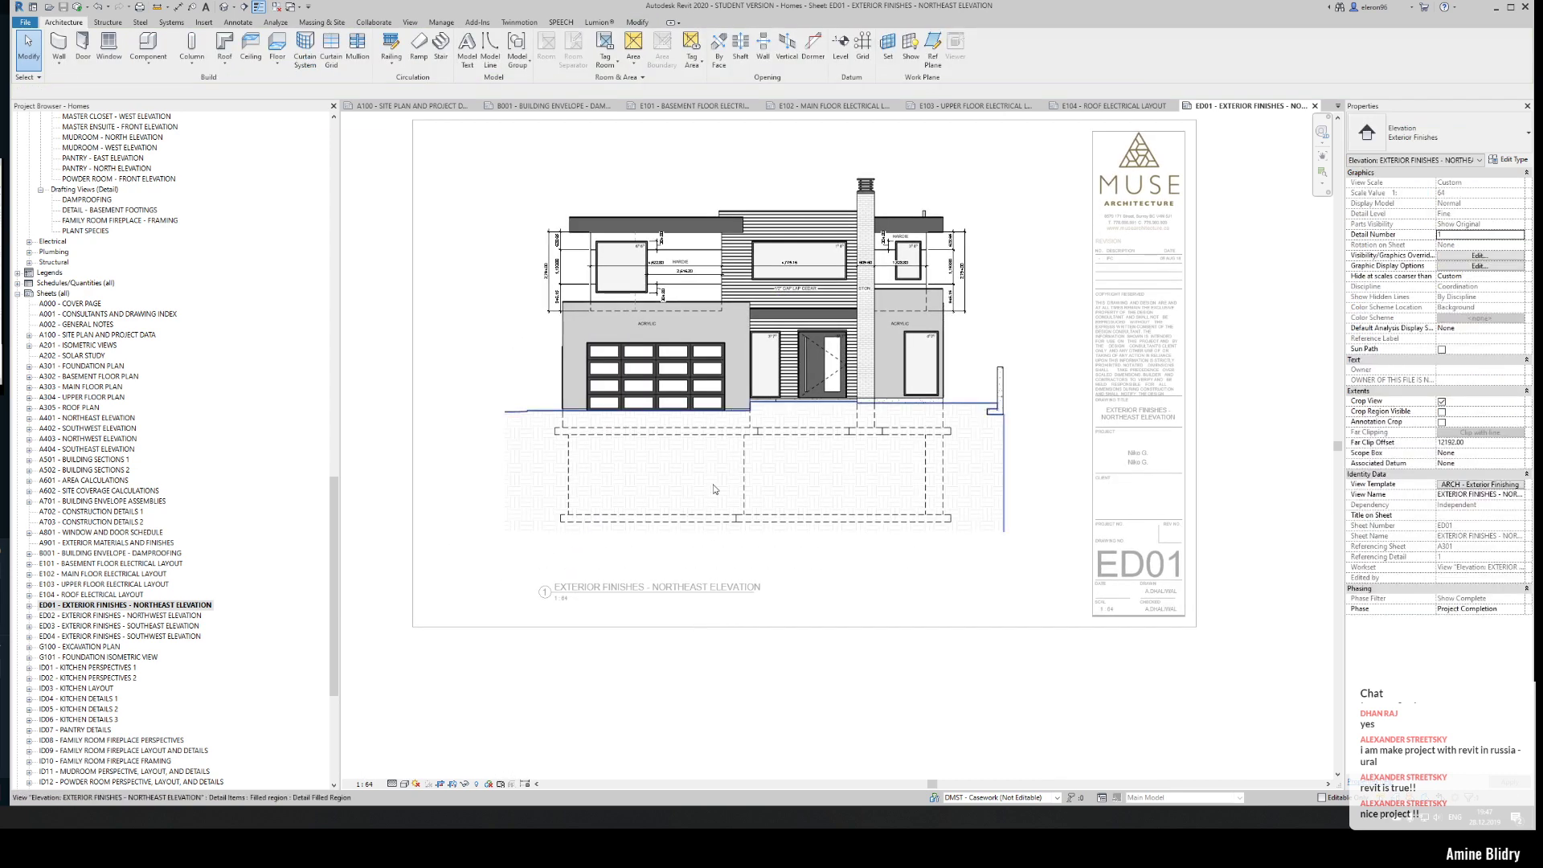
{"action": "scroll", "coordinate": [716, 482], "scroll_direction": "up", "scroll_amount": 2}
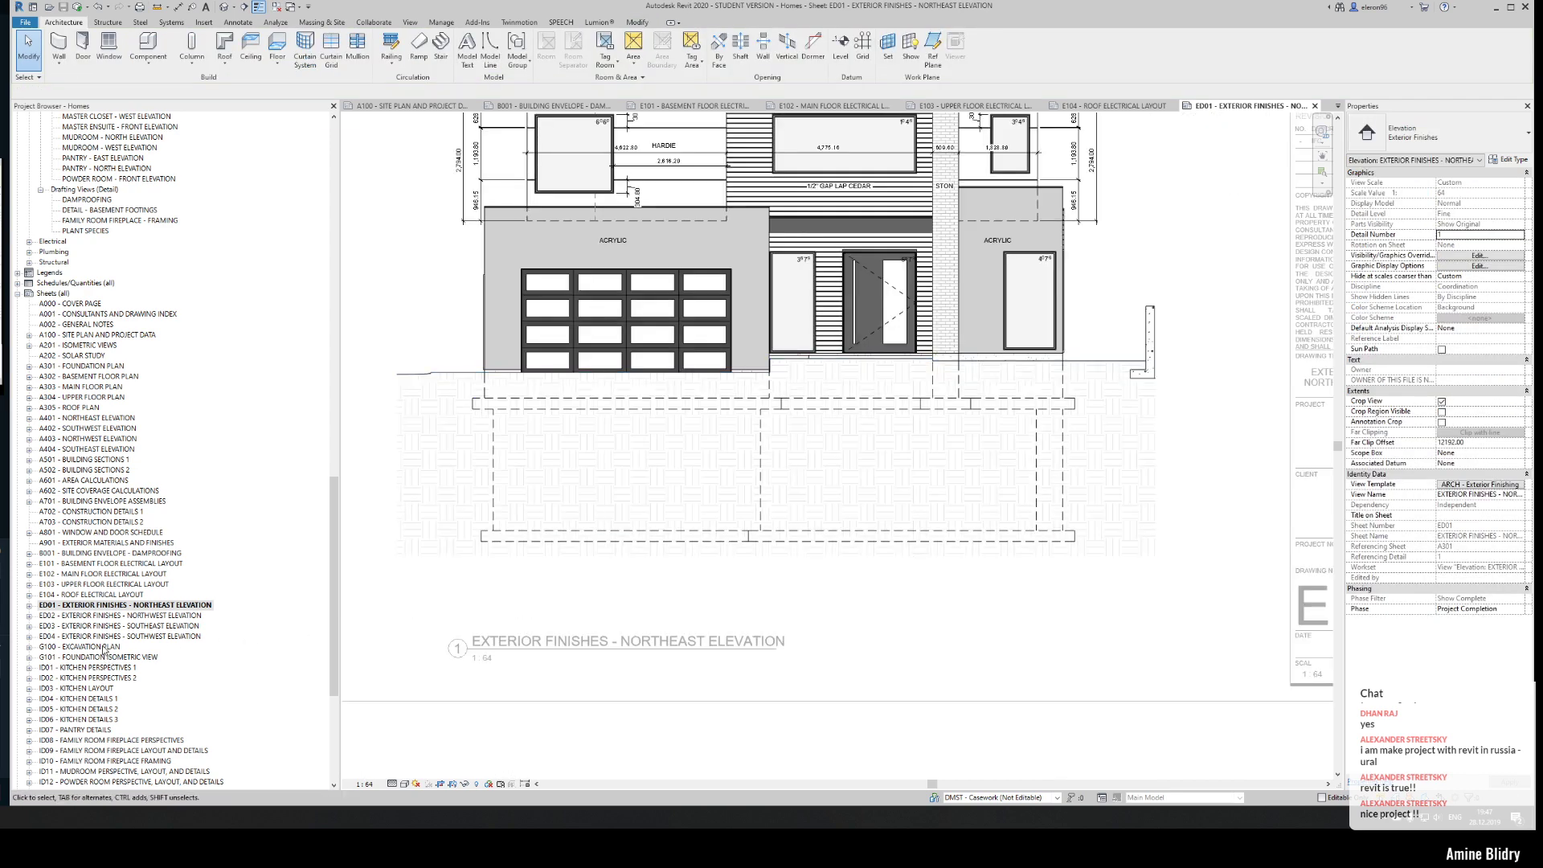
{"action": "scroll", "coordinate": [113, 655], "scroll_direction": "down", "scroll_amount": 1}
- Open sheet ID04 - Kitchen Details 1 and examine the kitchen wall front elevation, its cabinet dimensions and appliance labels
{"action": "double_click", "coordinate": [107, 679]}
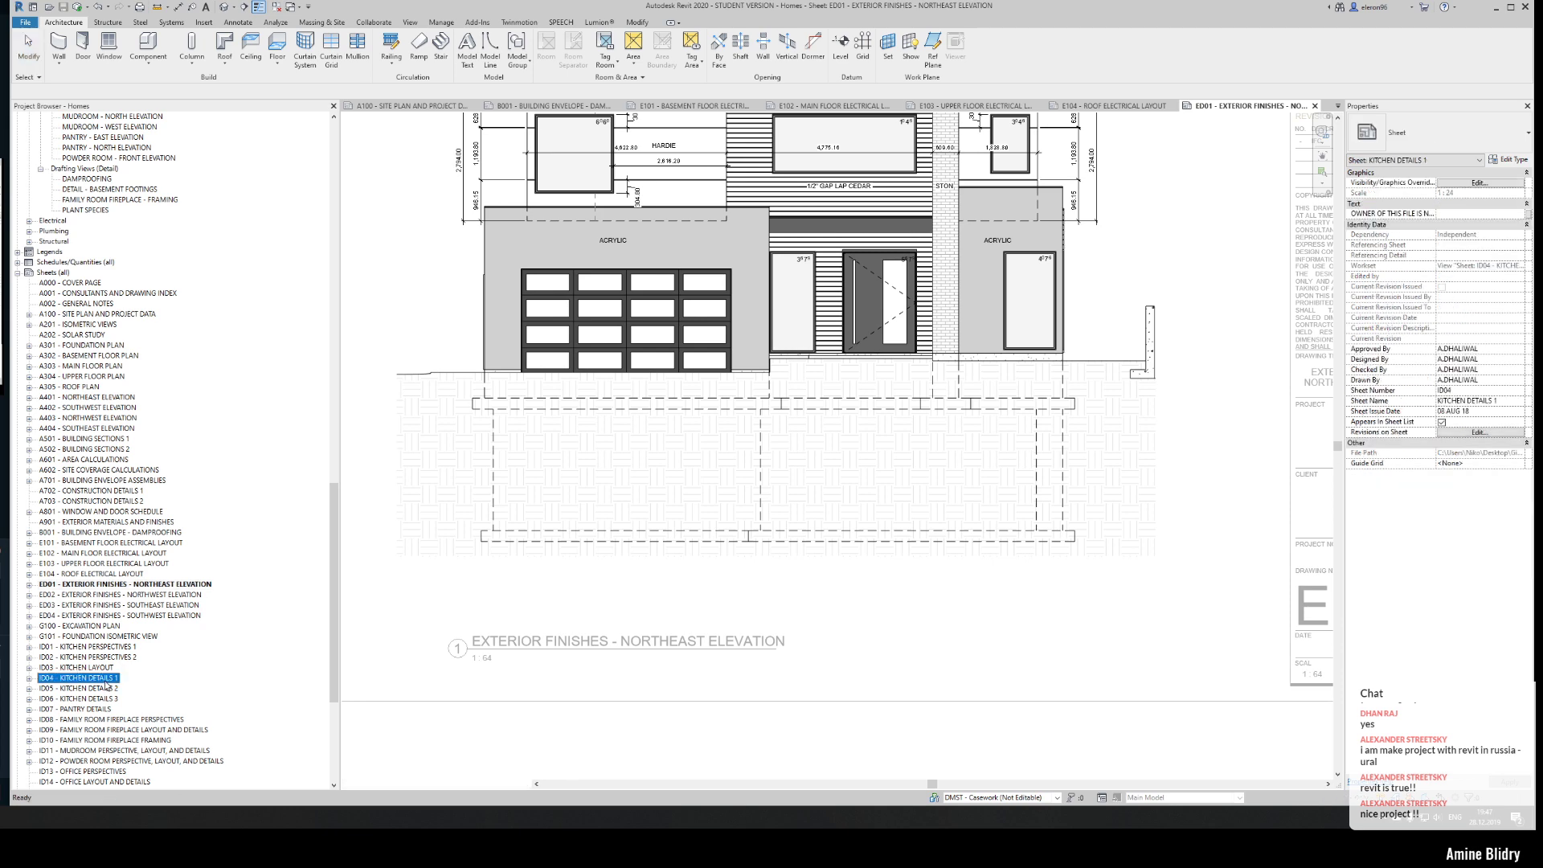
{"action": "scroll", "coordinate": [638, 458], "scroll_direction": "up", "scroll_amount": 1}
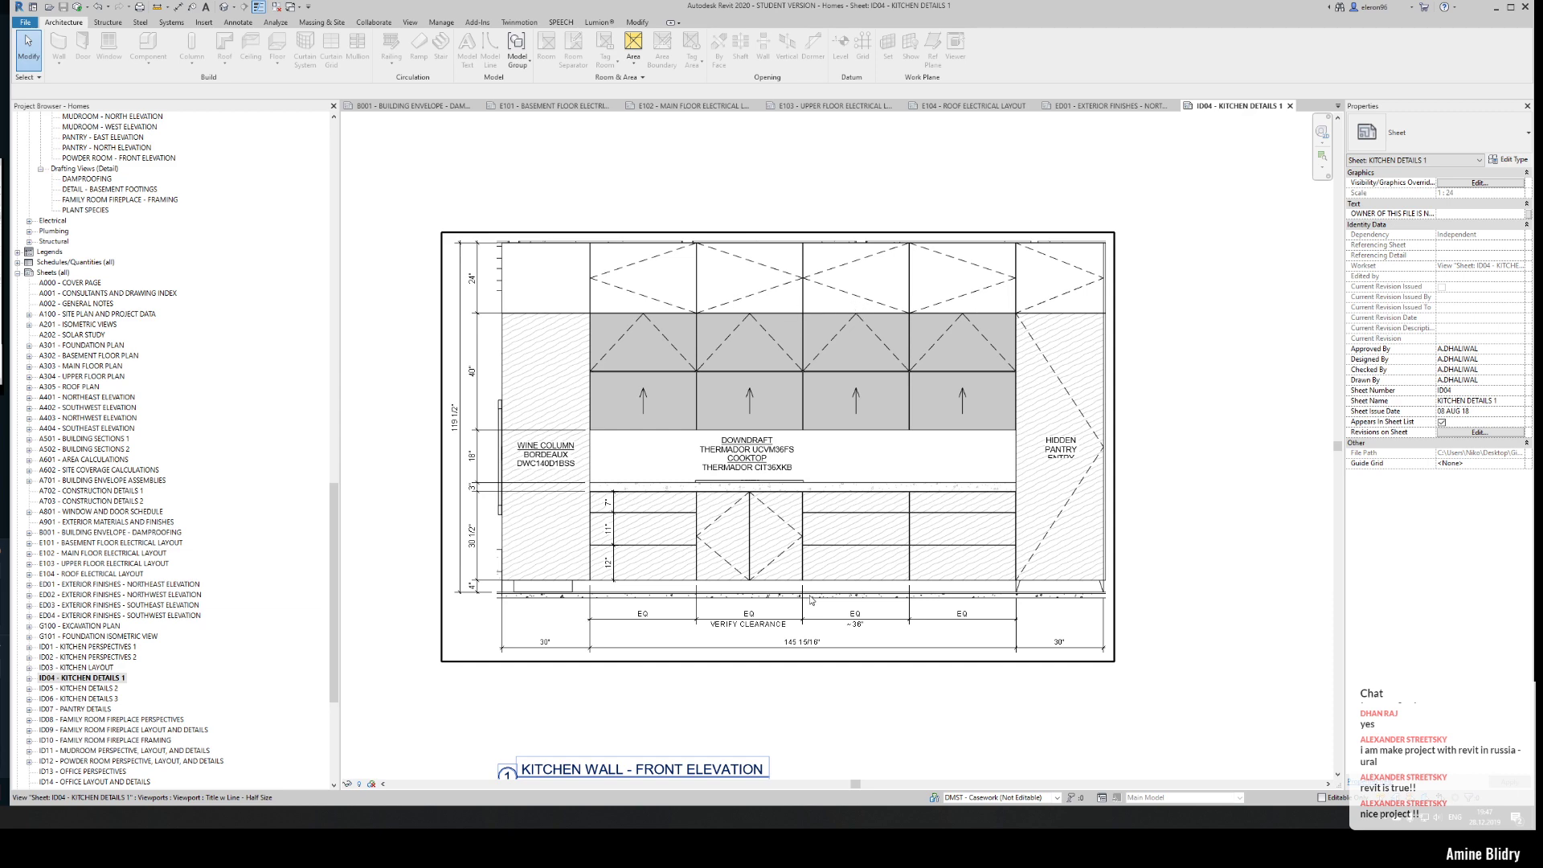
{"action": "middle_click_drag", "start_coordinate": [750, 630], "coordinate": [750, 537]}
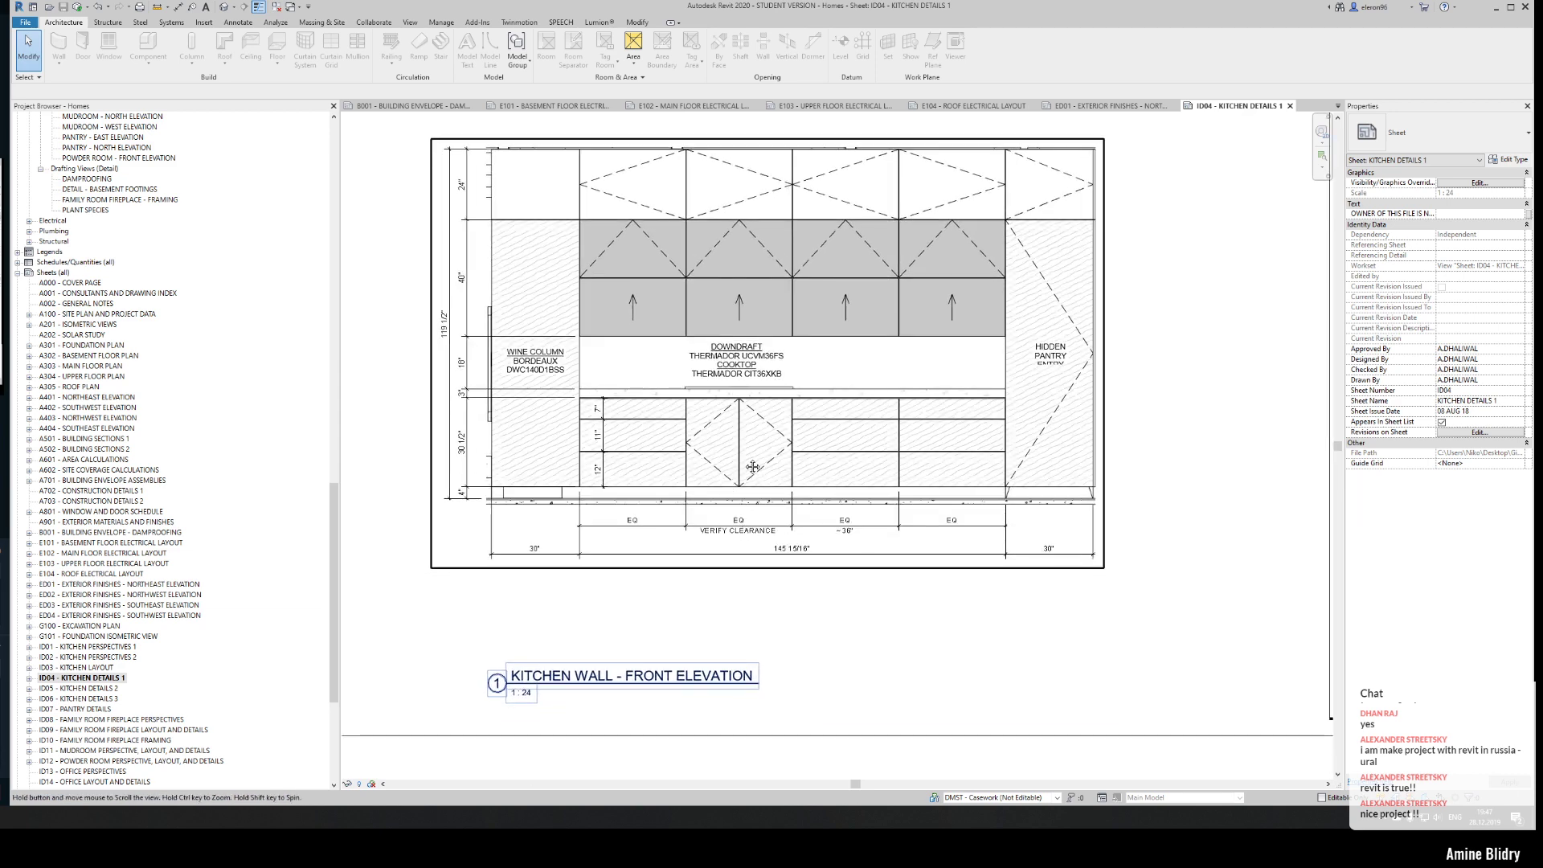
{"action": "middle_click_drag", "start_coordinate": [751, 468], "coordinate": [750, 507]}
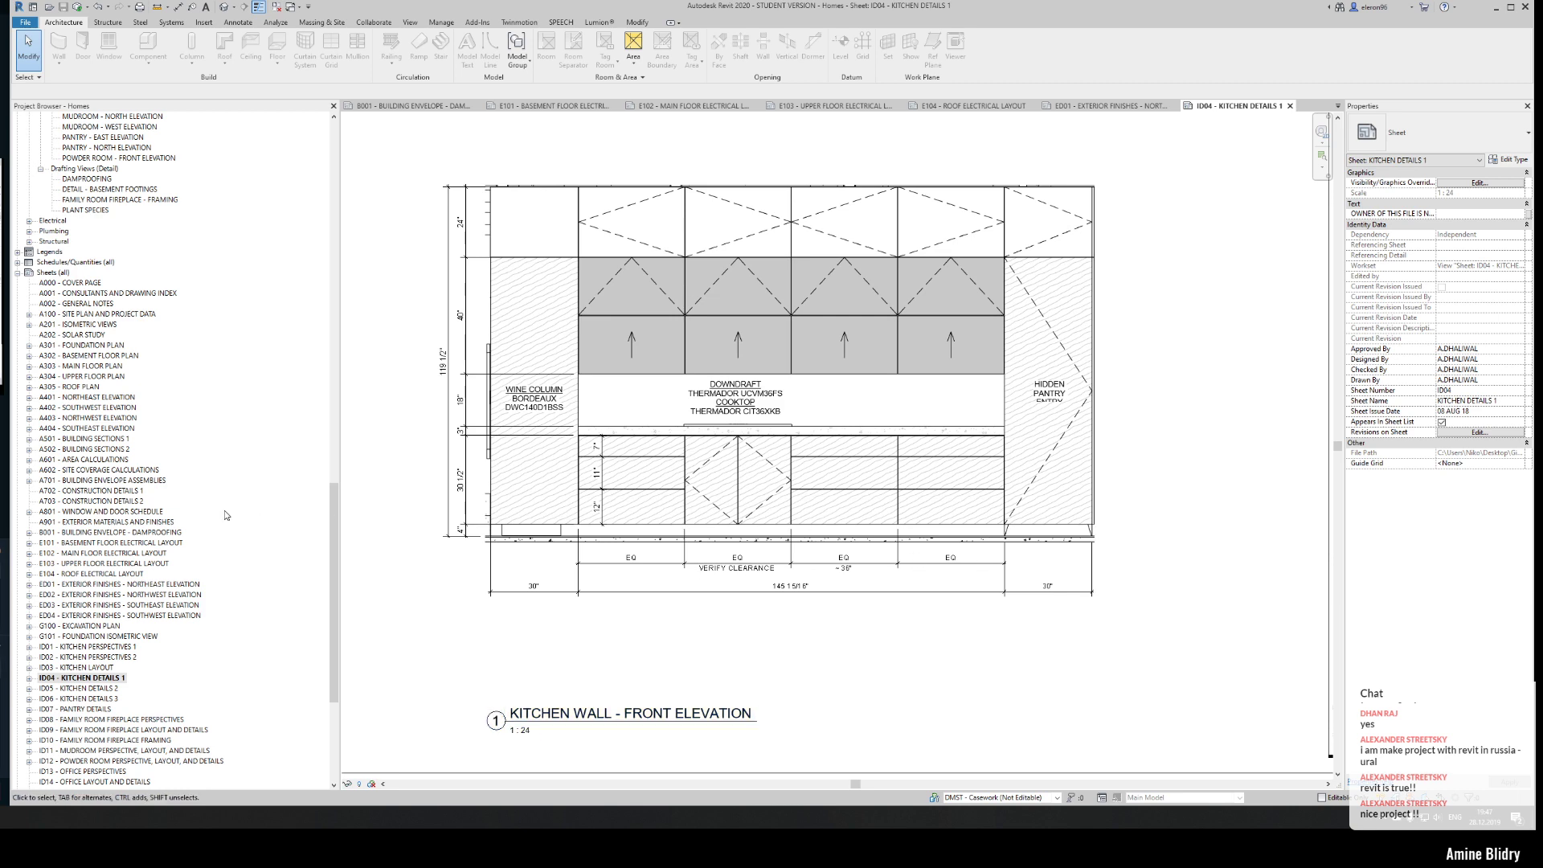
{"action": "scroll", "coordinate": [89, 656], "scroll_direction": "down", "scroll_amount": 2}
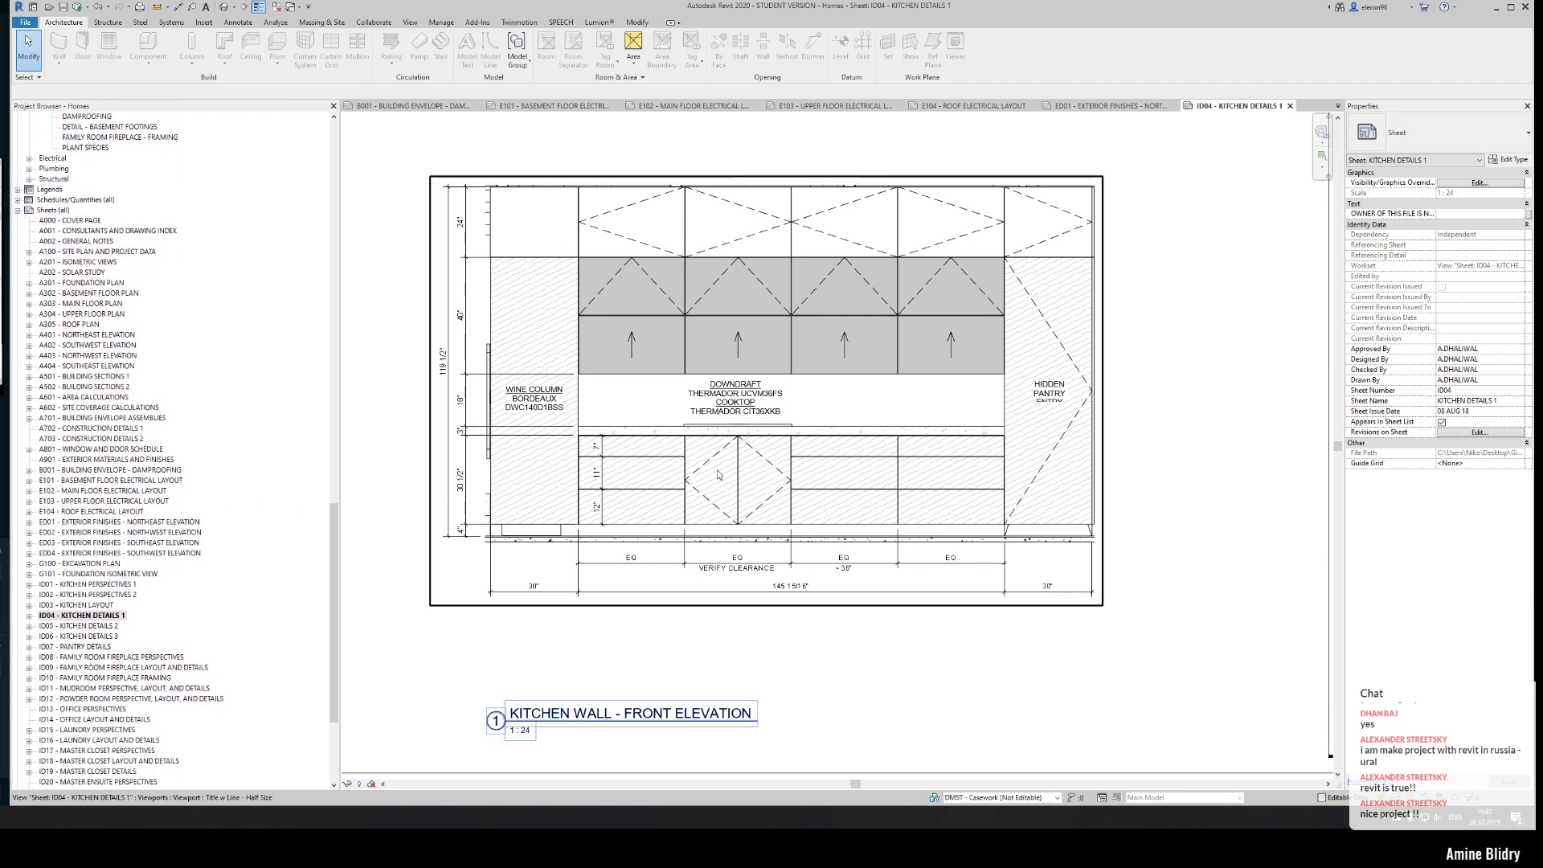
{"action": "scroll", "coordinate": [472, 434], "scroll_direction": "up", "scroll_amount": 4}
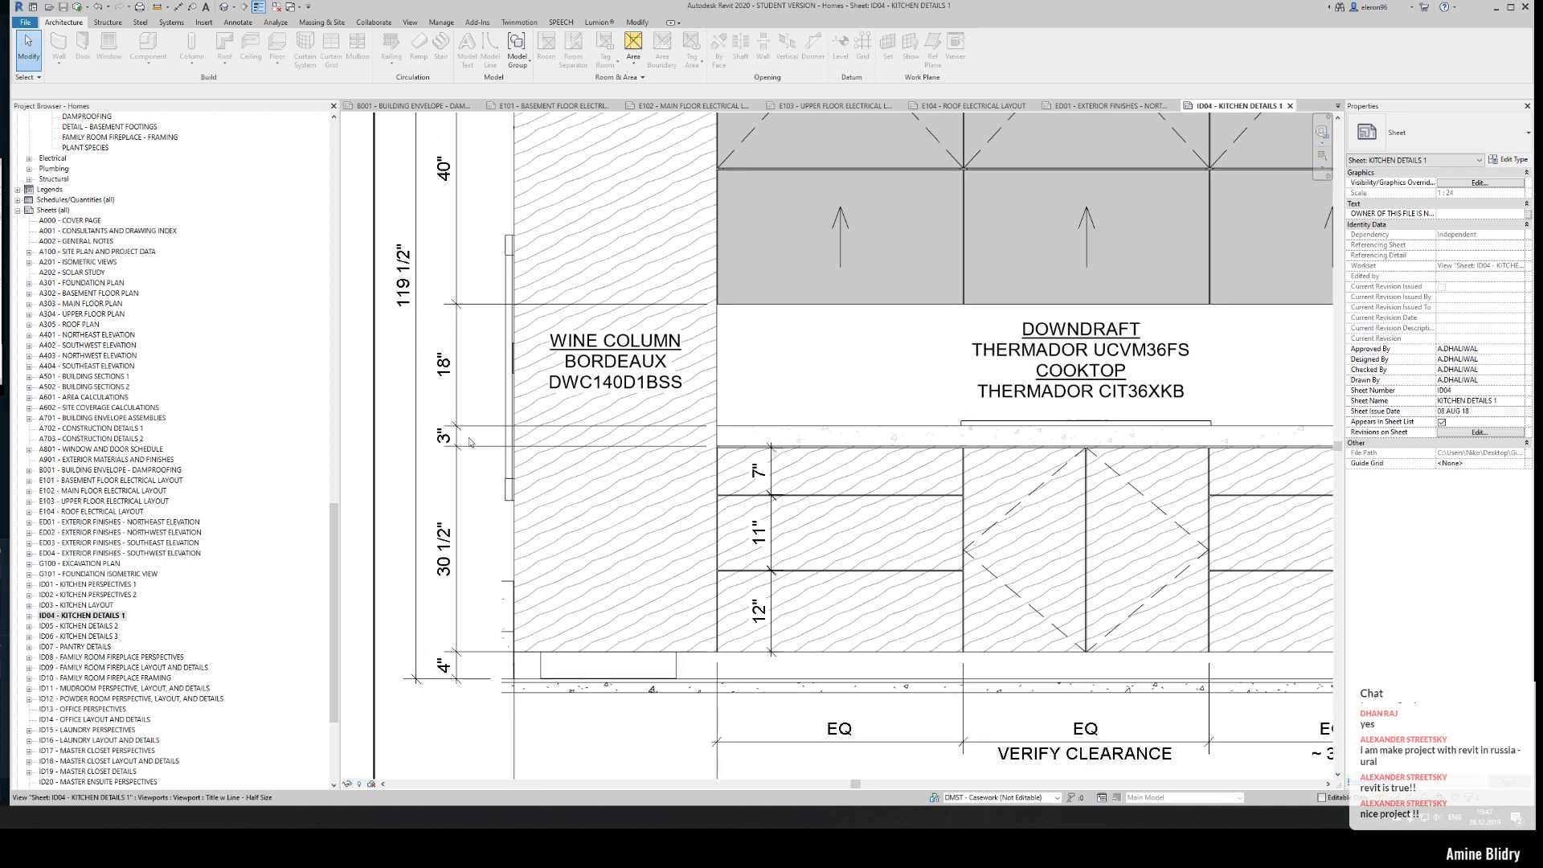
{"action": "scroll", "coordinate": [464, 450], "scroll_direction": "down", "scroll_amount": 2}
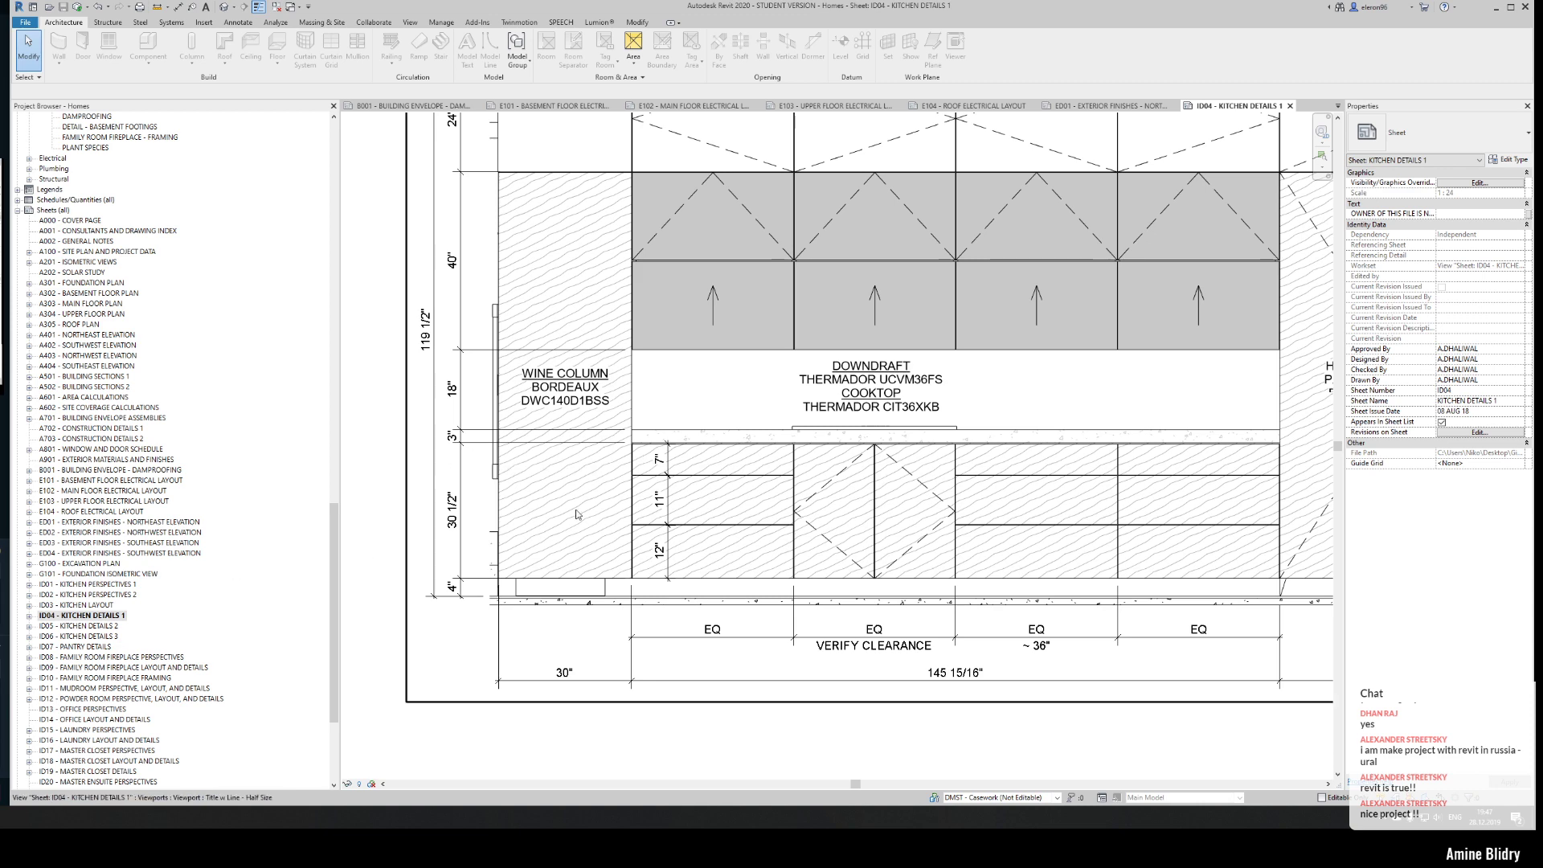
- Open sheet ID08 - Family Room Fireplace Perspectives and examine the fireplace wall and shelving in perspectives 1 and 3
{"action": "double_click", "coordinate": [108, 658]}
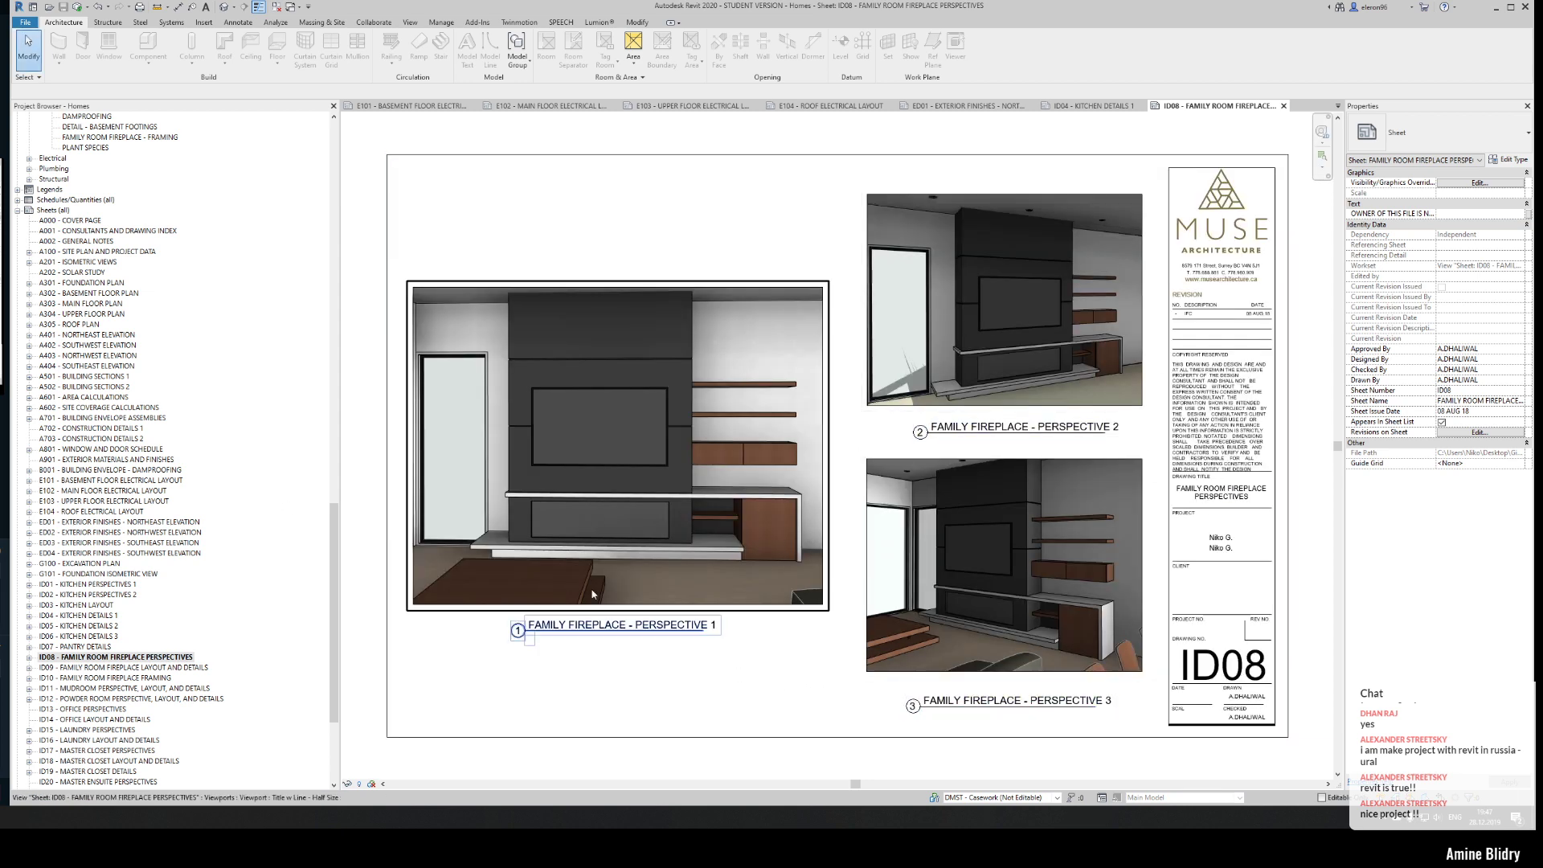
{"action": "scroll", "coordinate": [536, 554], "scroll_direction": "up", "scroll_amount": 2}
{"action": "middle_click_drag", "start_coordinate": [682, 635], "coordinate": [774, 623]}
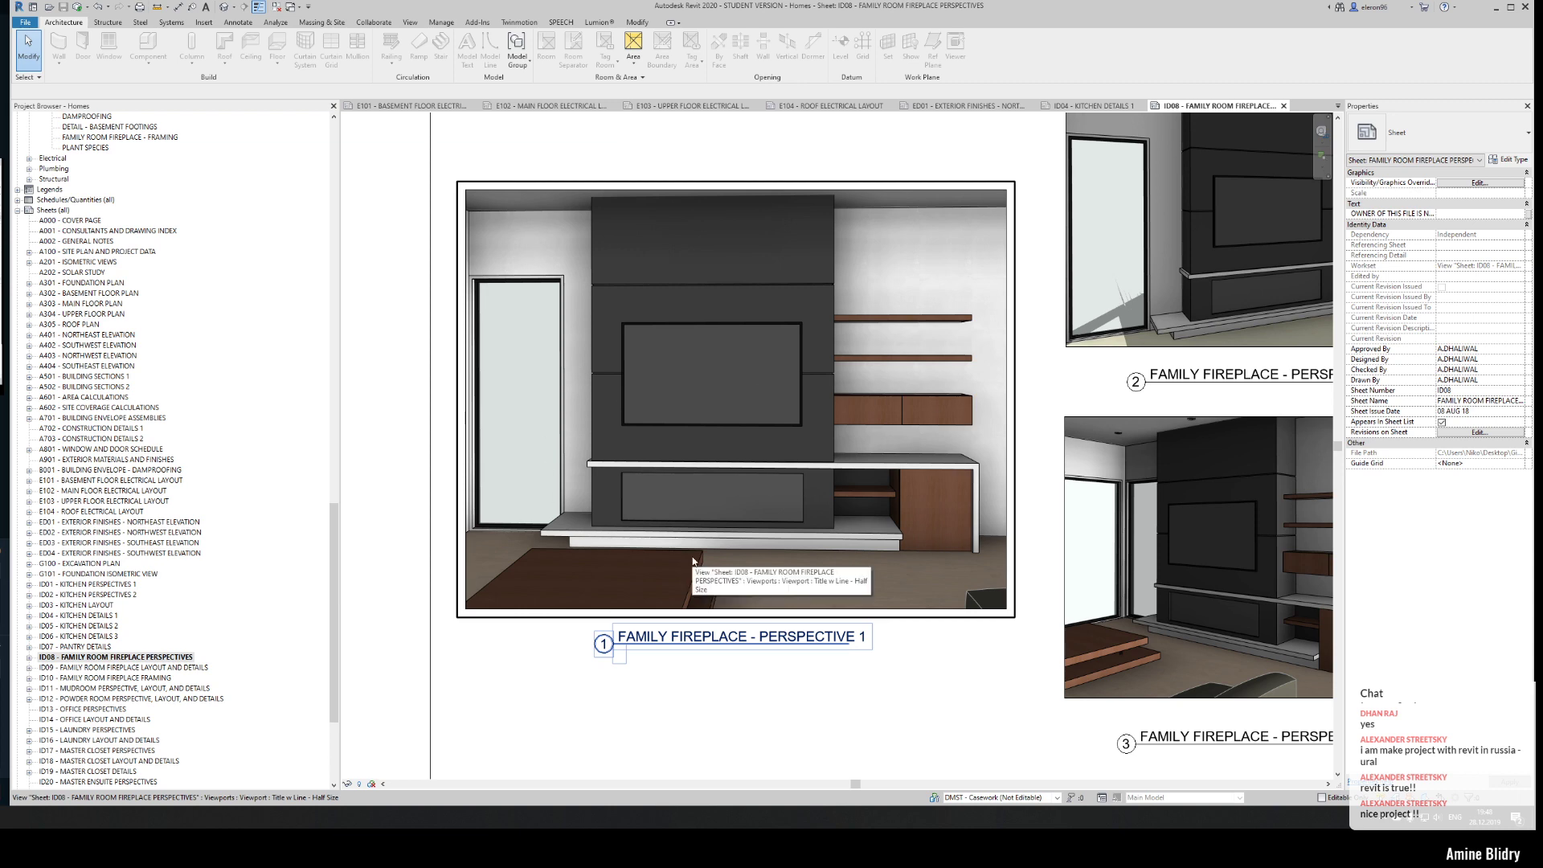
{"action": "scroll", "coordinate": [705, 532], "scroll_direction": "right", "scroll_amount": 3}
{"action": "scroll", "coordinate": [705, 532], "scroll_direction": "up", "scroll_amount": 1}
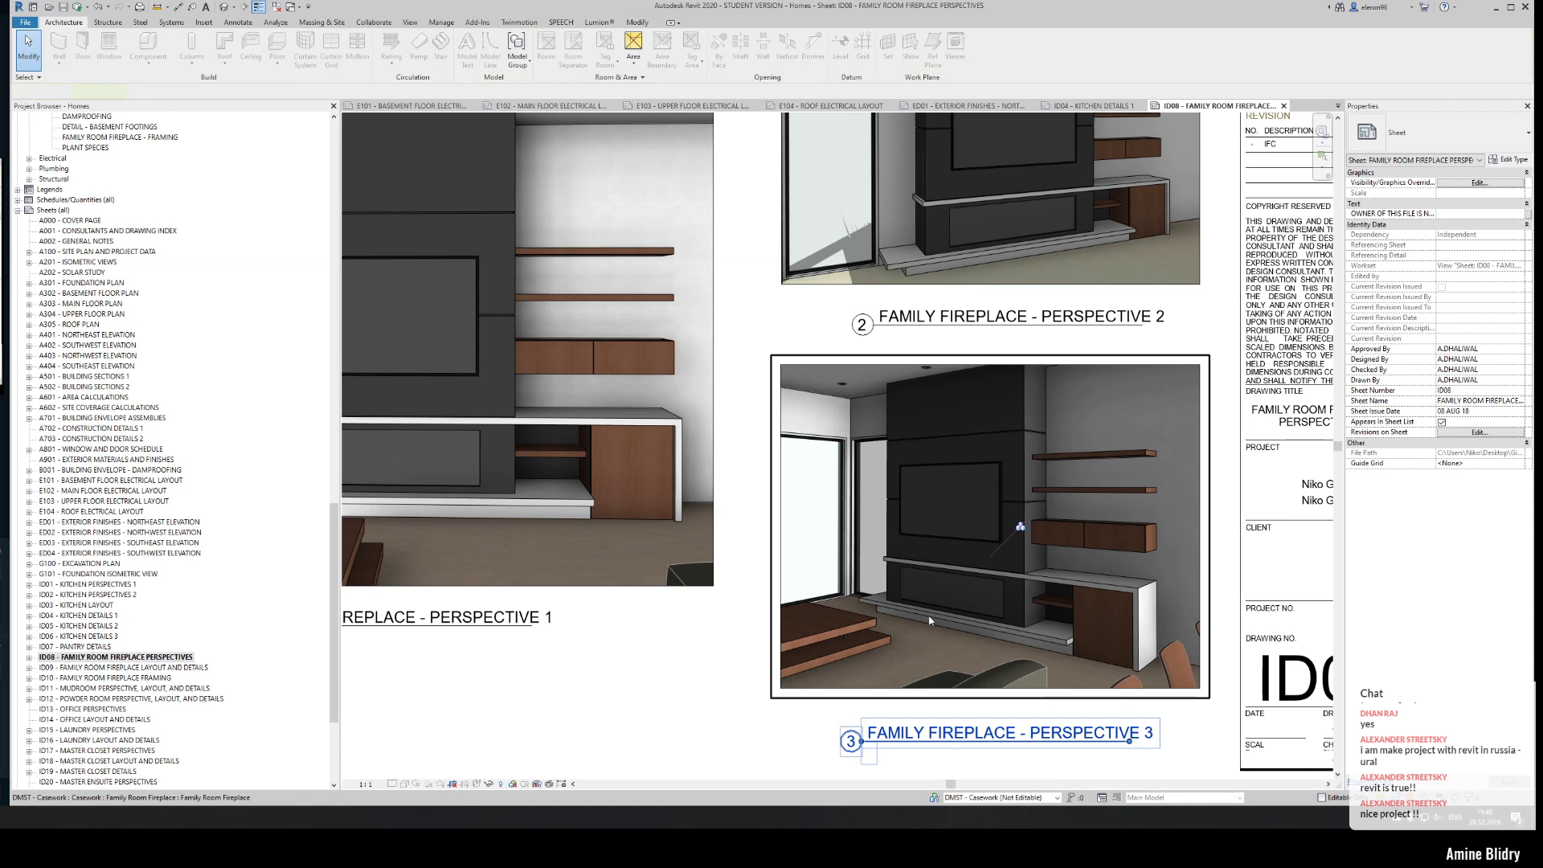
- Activate the Family Fireplace - Perspective 3 viewport, select the fireplace casework to inspect it, and return to the full sheet
{"action": "double_click", "coordinate": [1078, 591]}
{"action": "left_click", "coordinate": [1093, 592]}
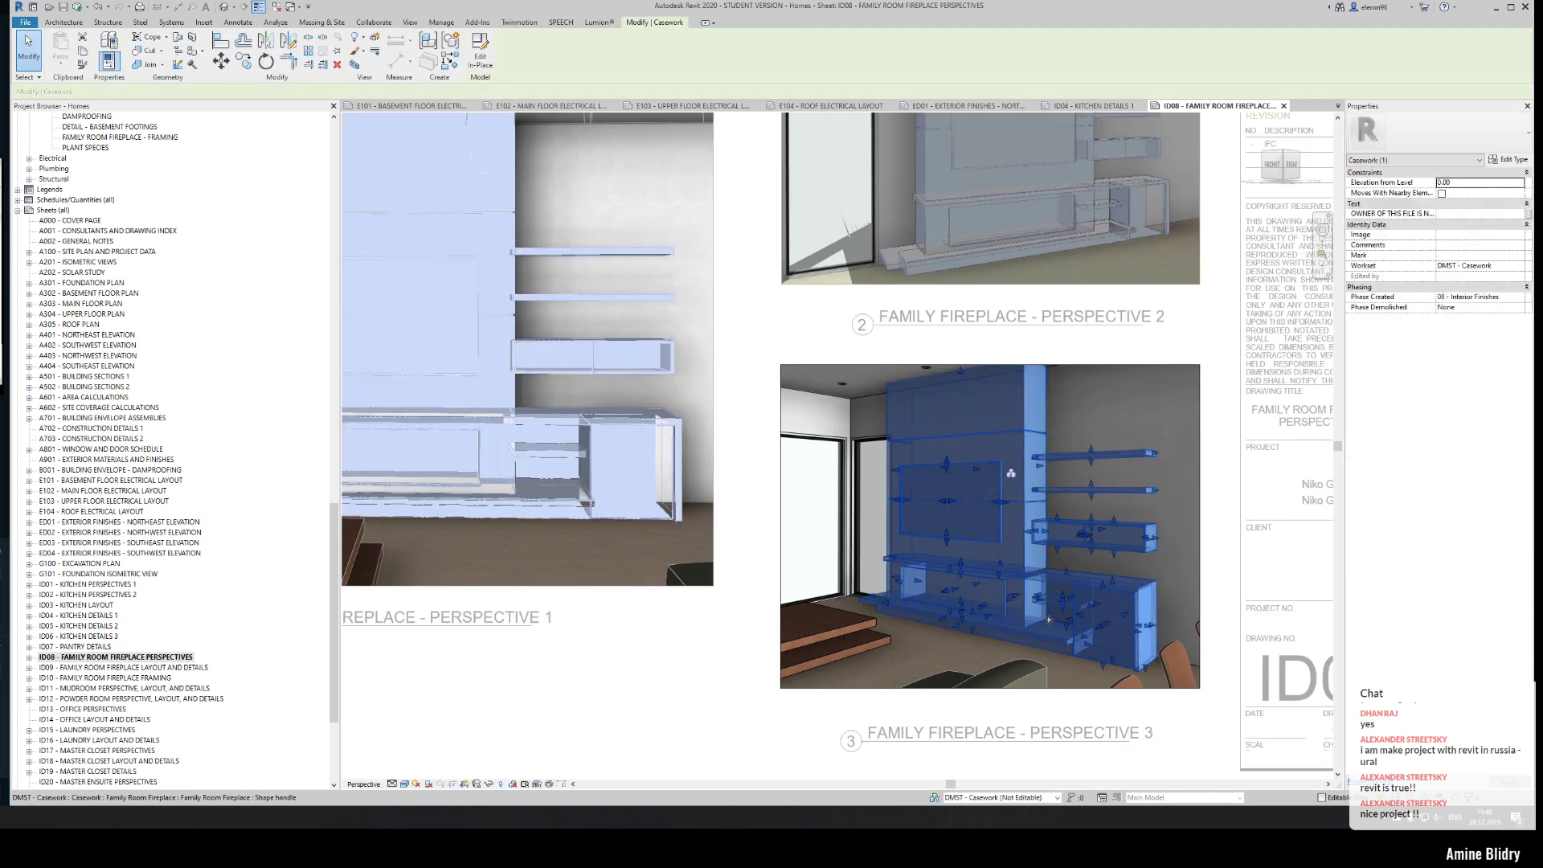
{"action": "key", "text": "Escape"}
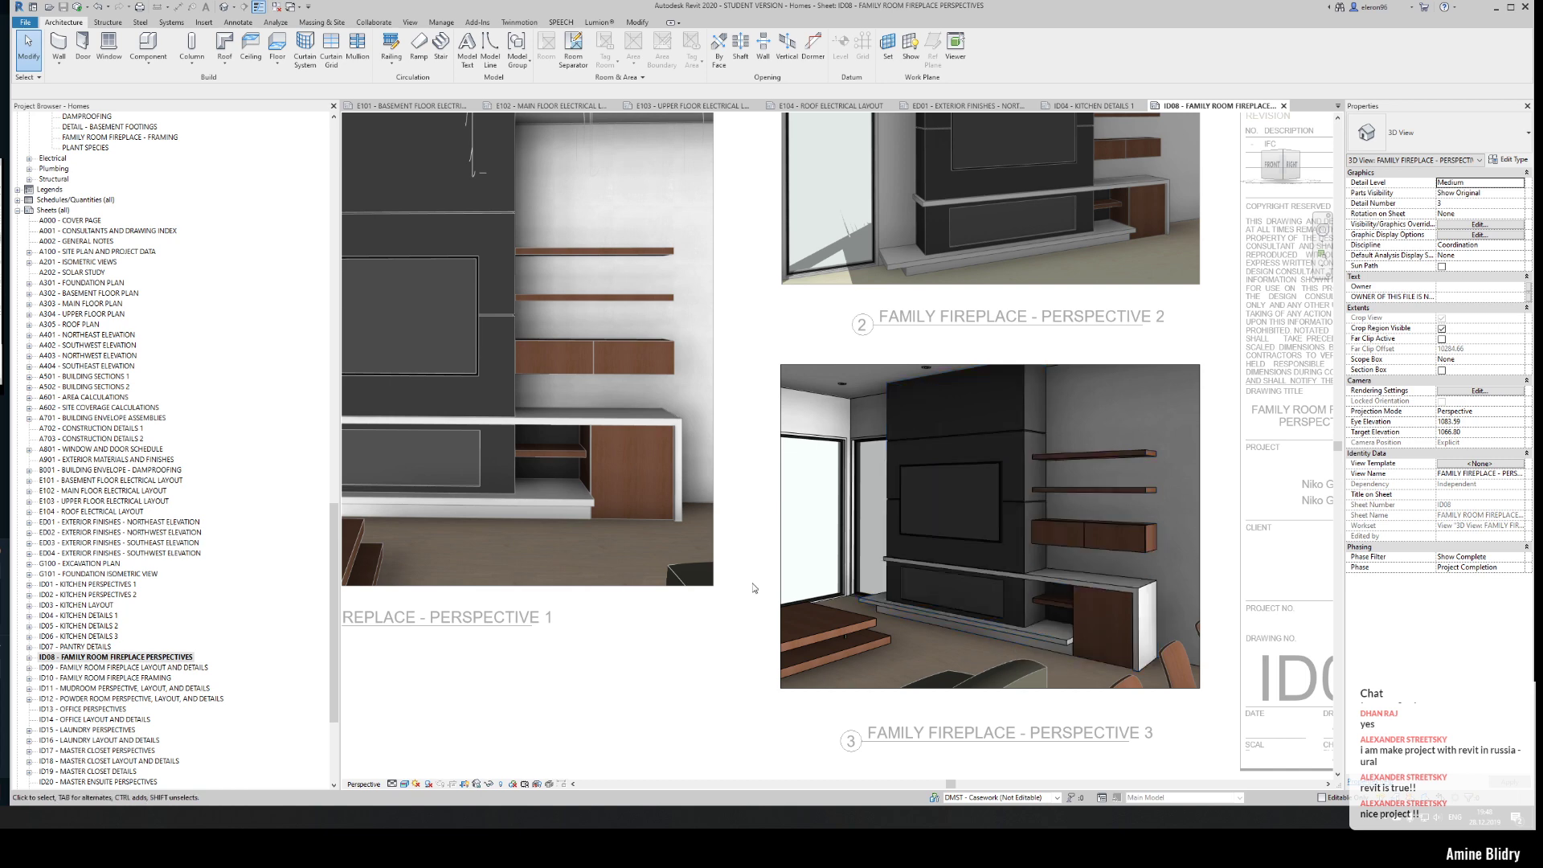
{"action": "scroll", "coordinate": [733, 632], "scroll_direction": "down", "scroll_amount": 4}
{"action": "double_click", "coordinate": [604, 726]}
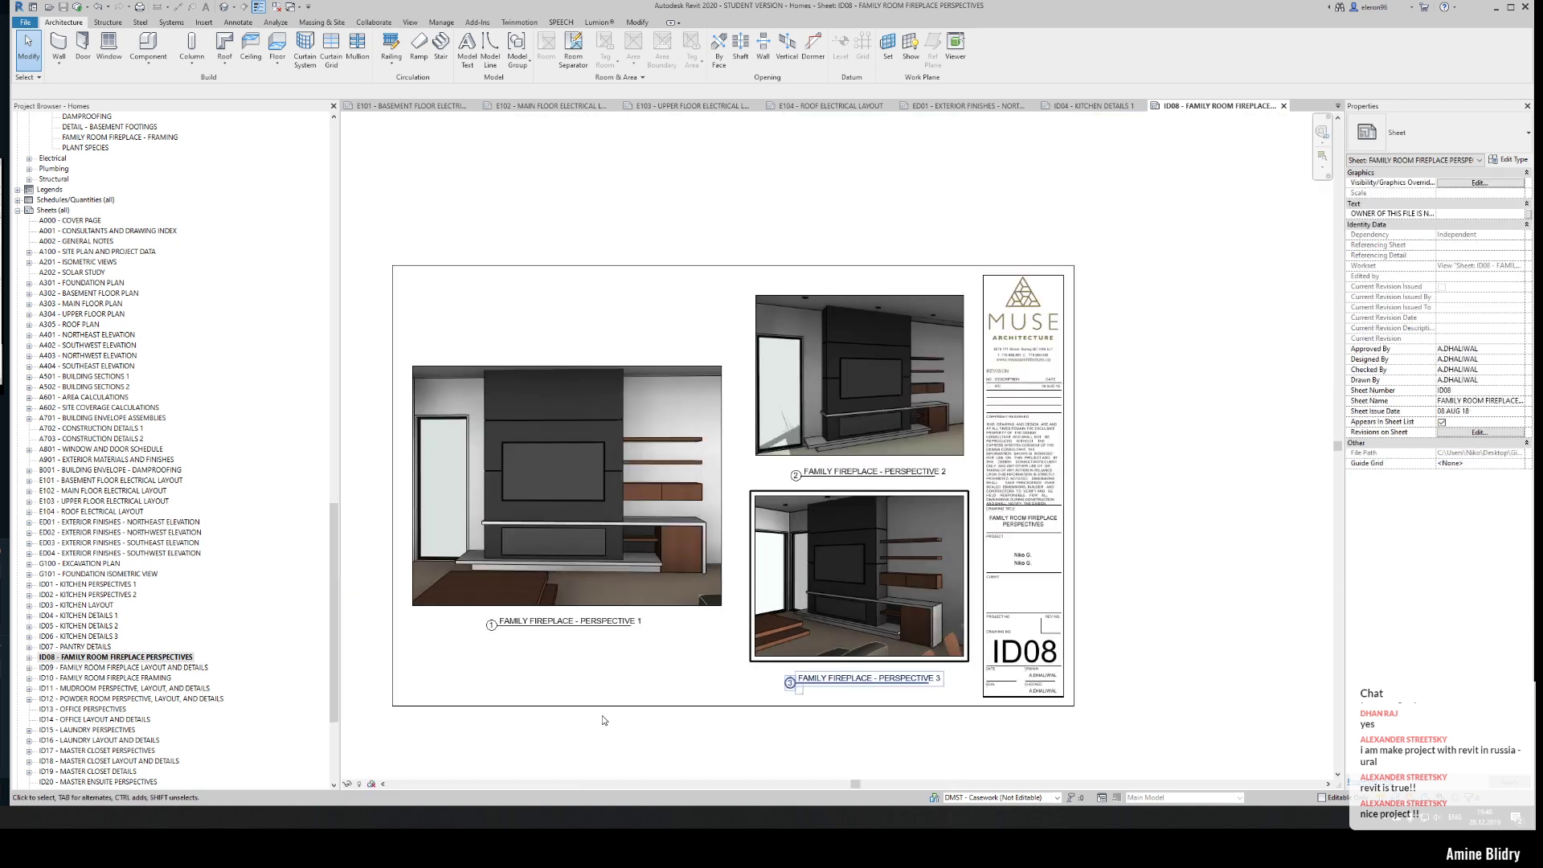
- Review sheets ID10 - Family Room Fireplace Framing and ID09 - Family Room Fireplace Layout and Details, returning to the ID08 perspectives
{"action": "scroll", "coordinate": [287, 545], "scroll_direction": "down", "scroll_amount": 2}
{"action": "scroll", "coordinate": [287, 544], "scroll_direction": "down", "scroll_amount": 3}
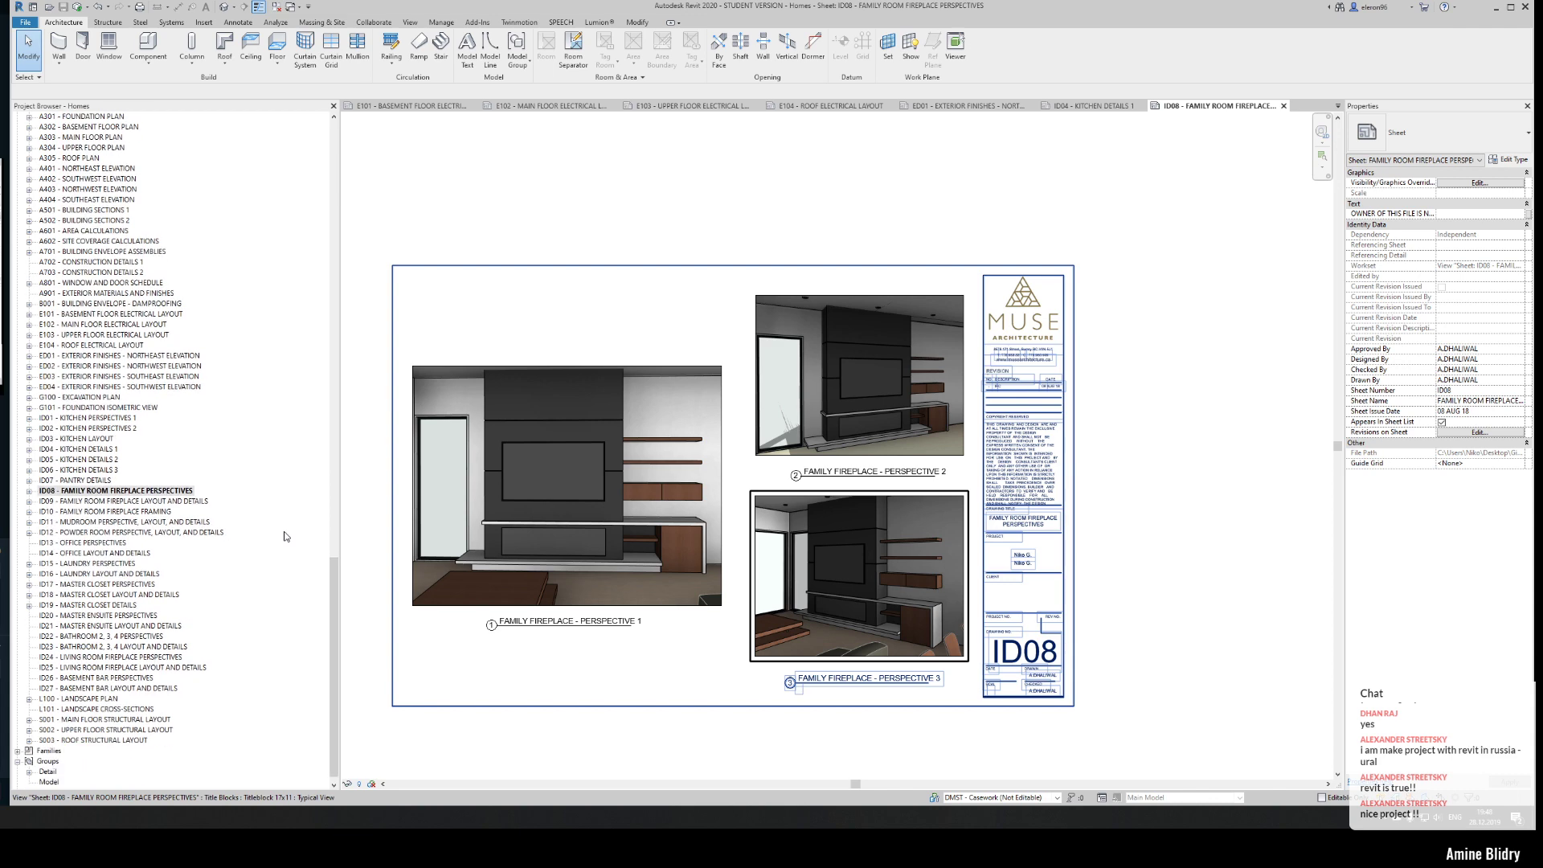
{"action": "double_click", "coordinate": [111, 512]}
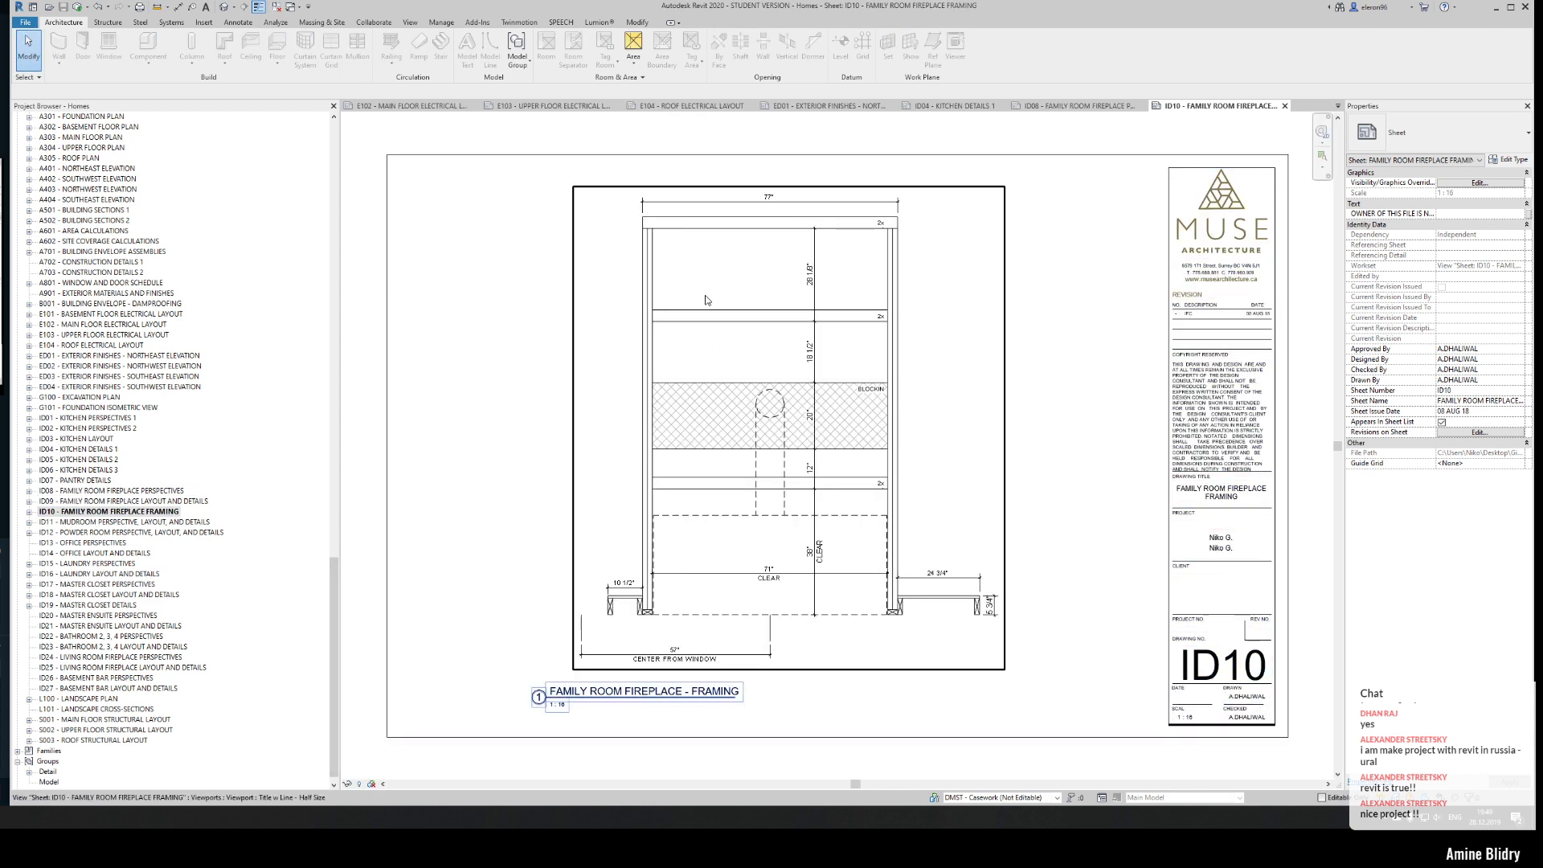
{"action": "double_click", "coordinate": [177, 501]}
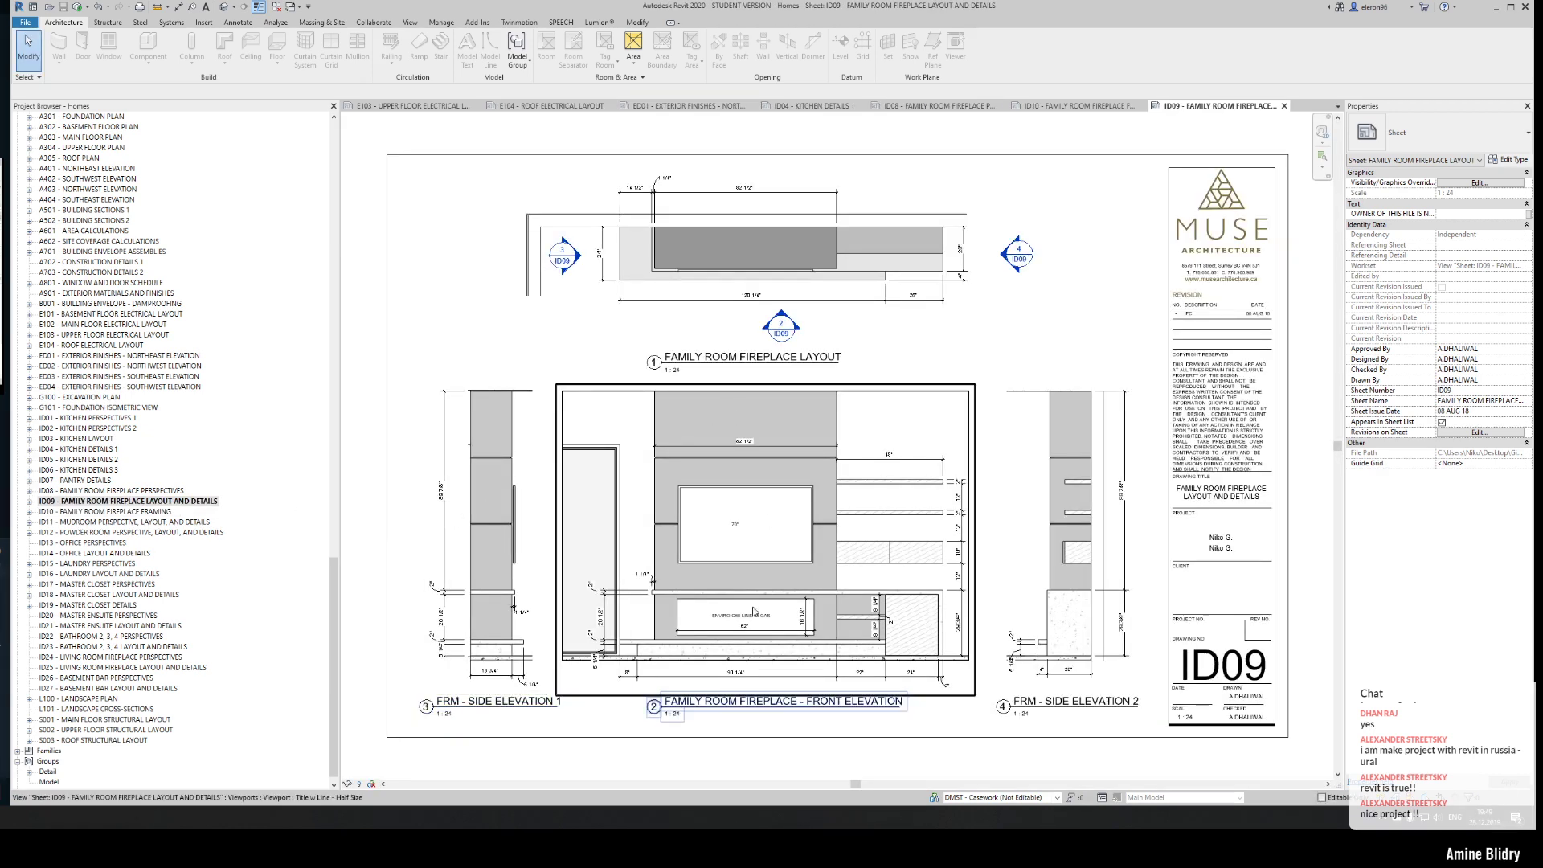
{"action": "double_click", "coordinate": [146, 490]}
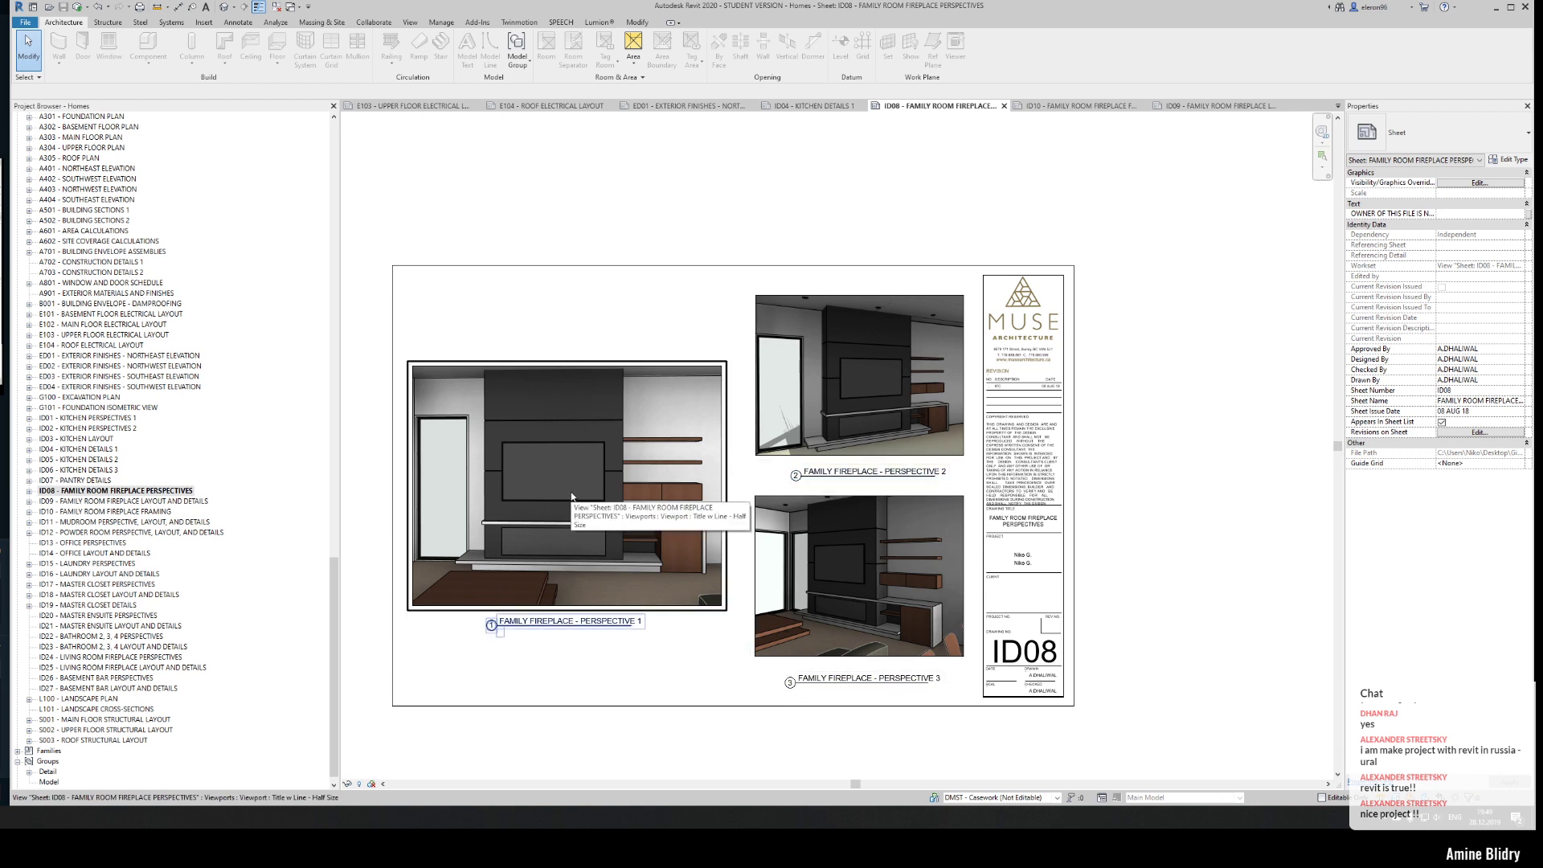
- Reopen sheet ID09 - Family Room Fireplace Layout and Details and examine the dimensions on the fireplace front elevation
{"action": "left_click", "coordinate": [170, 502]}
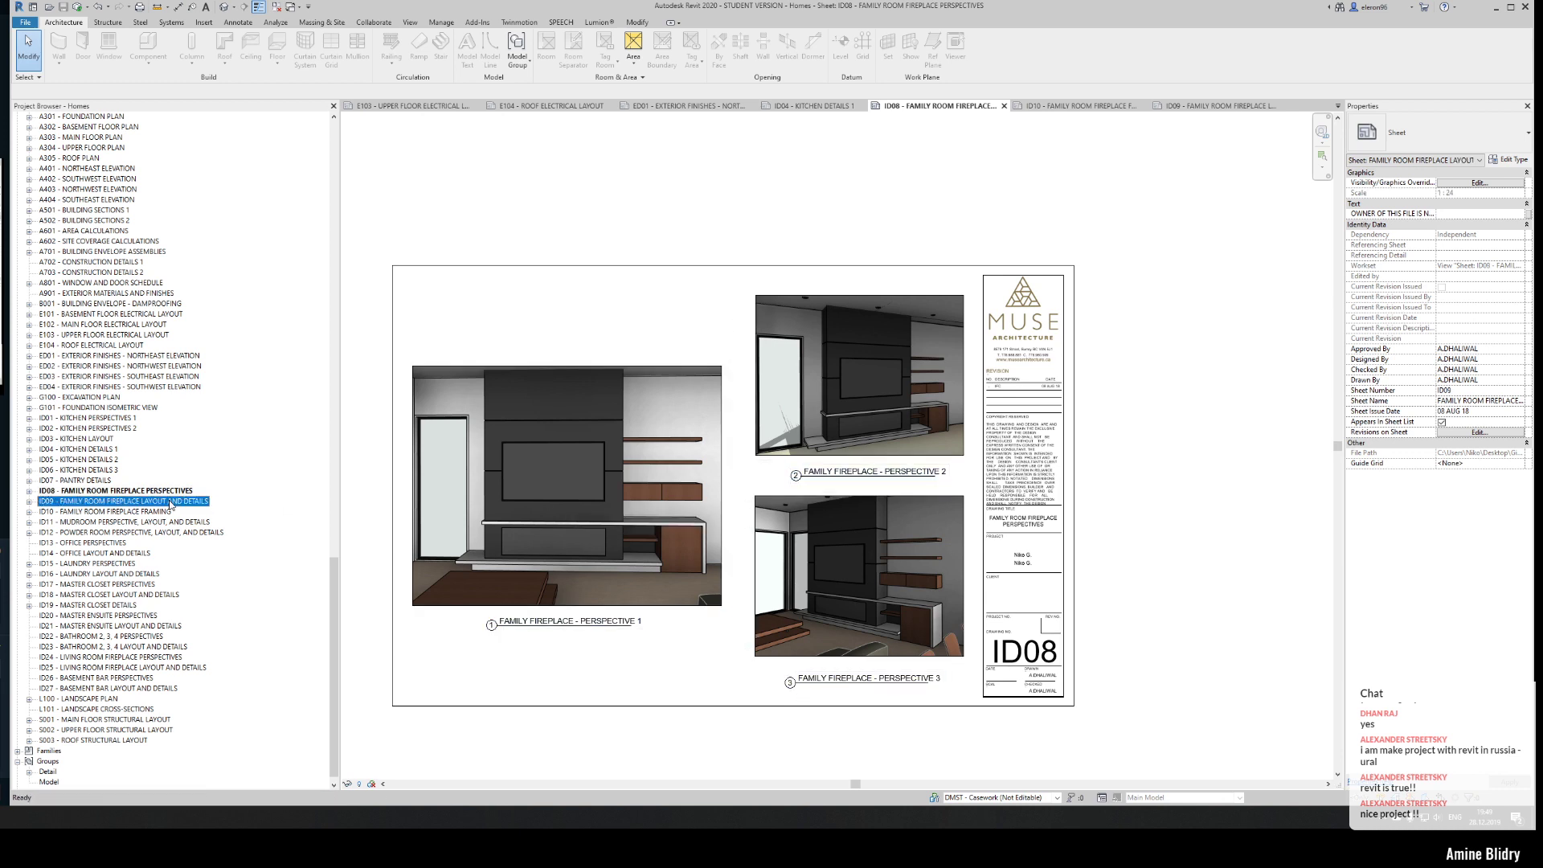
{"action": "left_click", "coordinate": [170, 501]}
{"action": "left_click", "coordinate": [836, 430]}
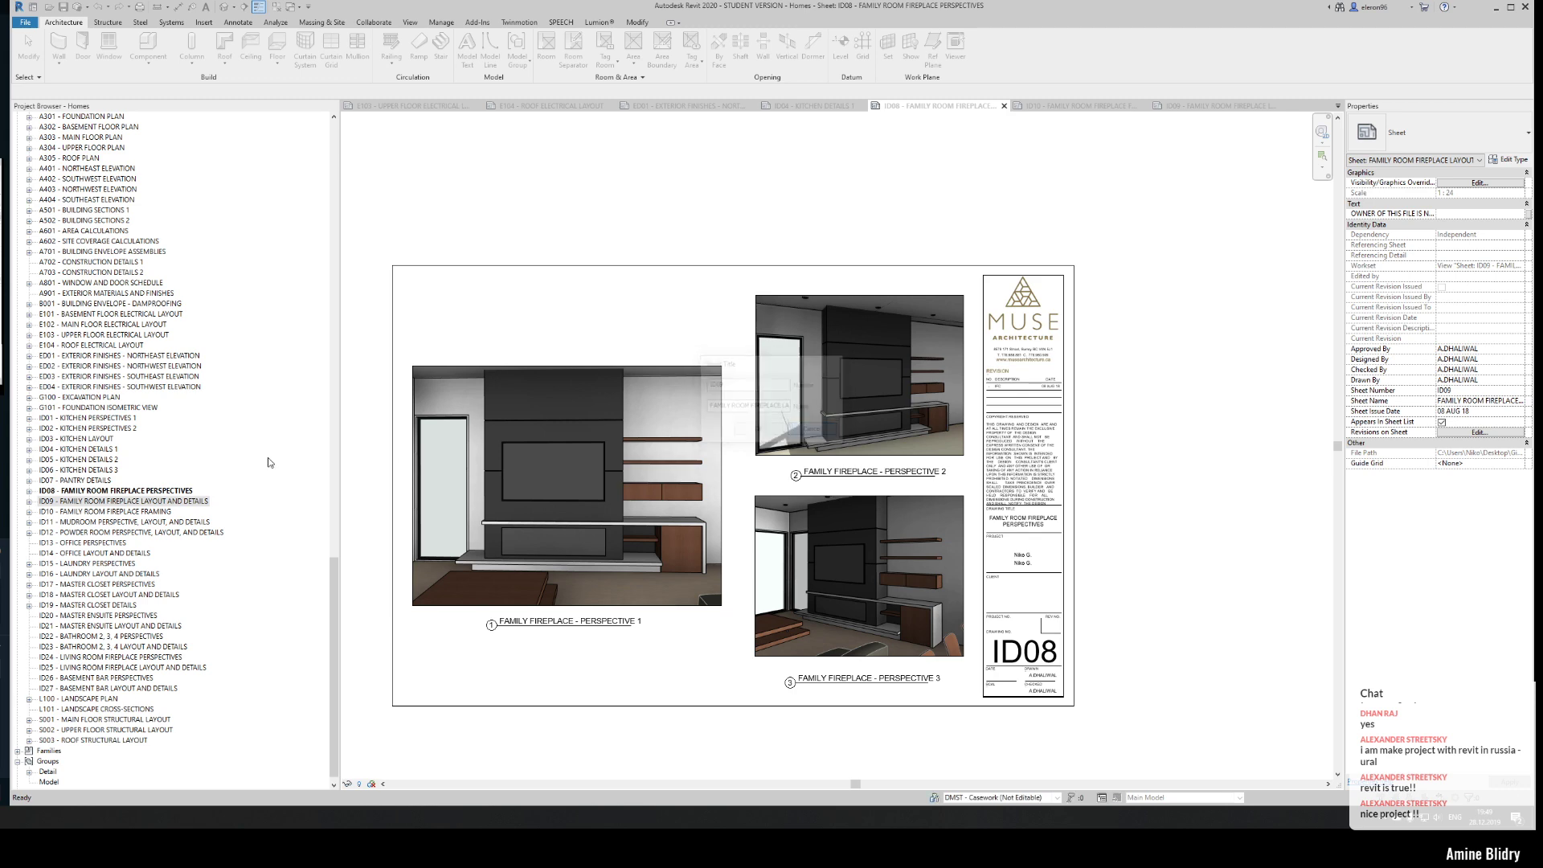
{"action": "double_click", "coordinate": [125, 502]}
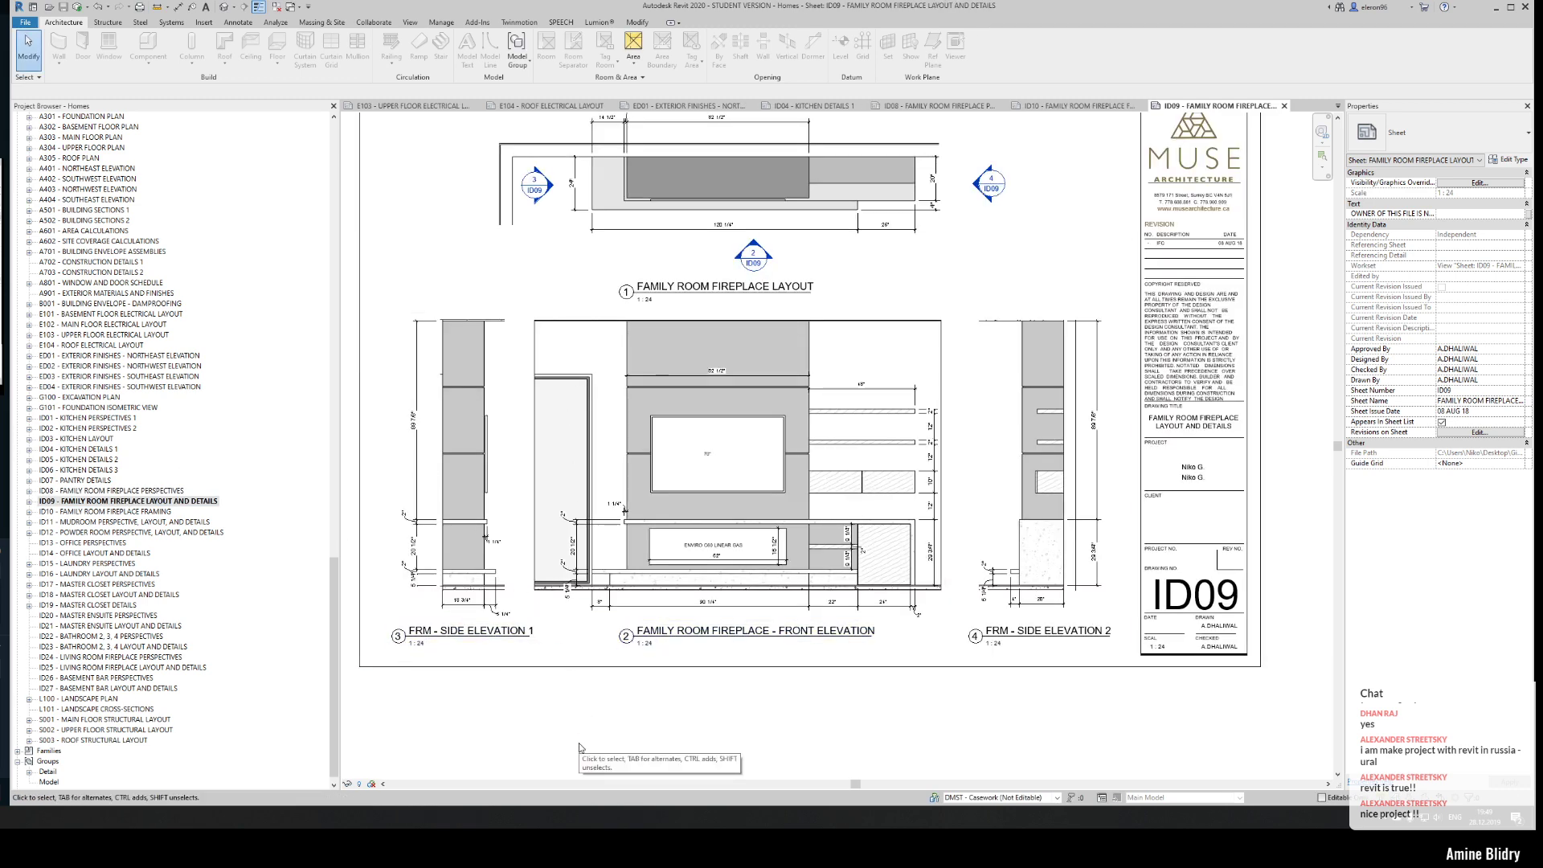
{"action": "scroll", "coordinate": [499, 525], "scroll_direction": "up", "scroll_amount": 2}
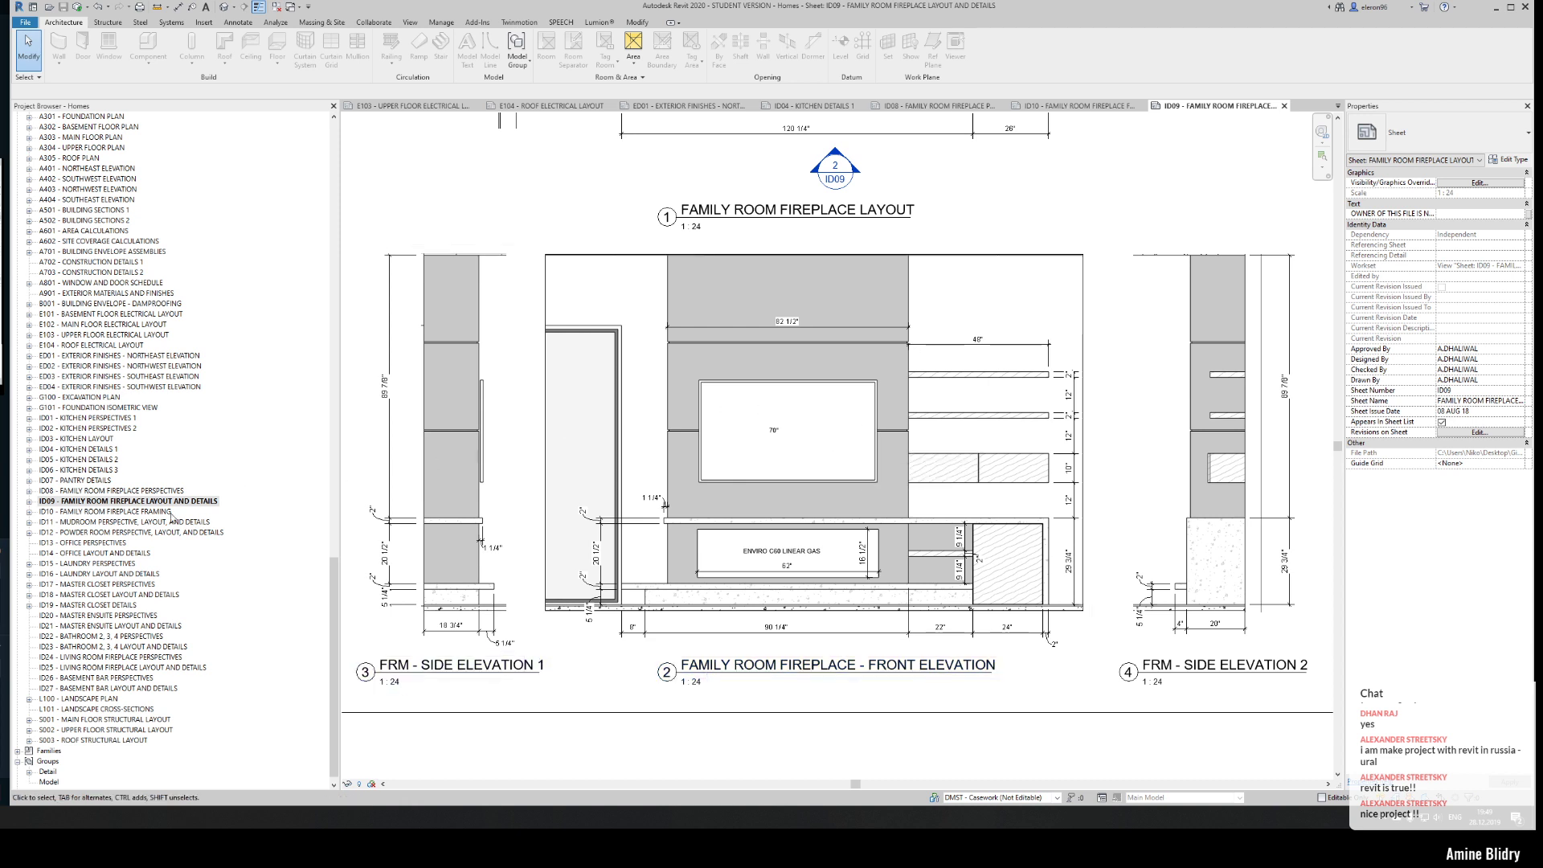
- Review sheets ID15 - Laundry Perspectives, ID16 - Laundry Layout and Details, and ID18 - Master Closet Layout and Details
{"action": "left_click", "coordinate": [93, 564]}
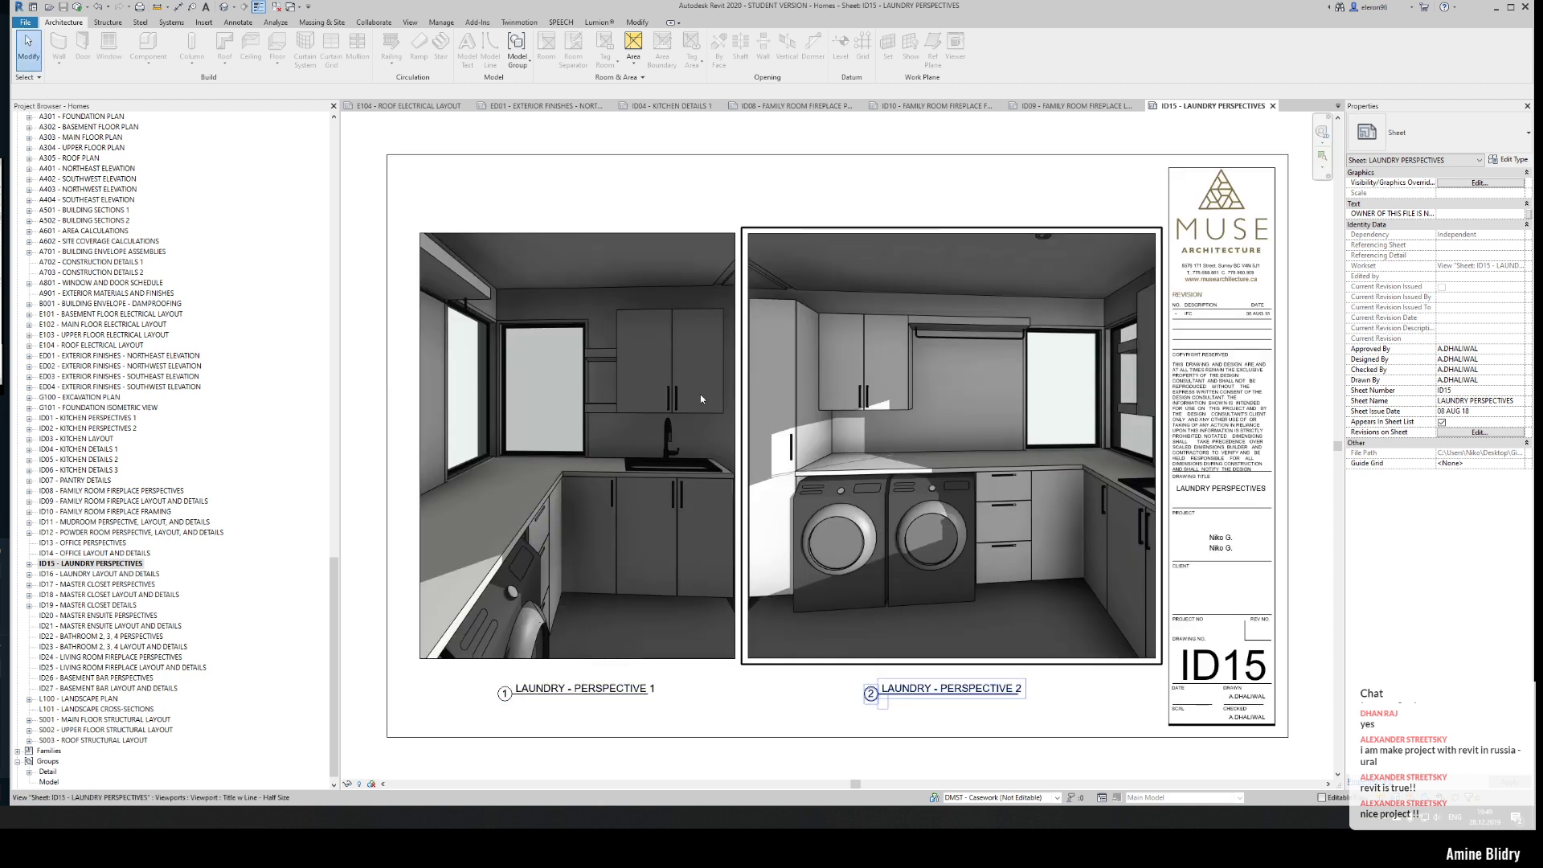
{"action": "left_click", "coordinate": [104, 575]}
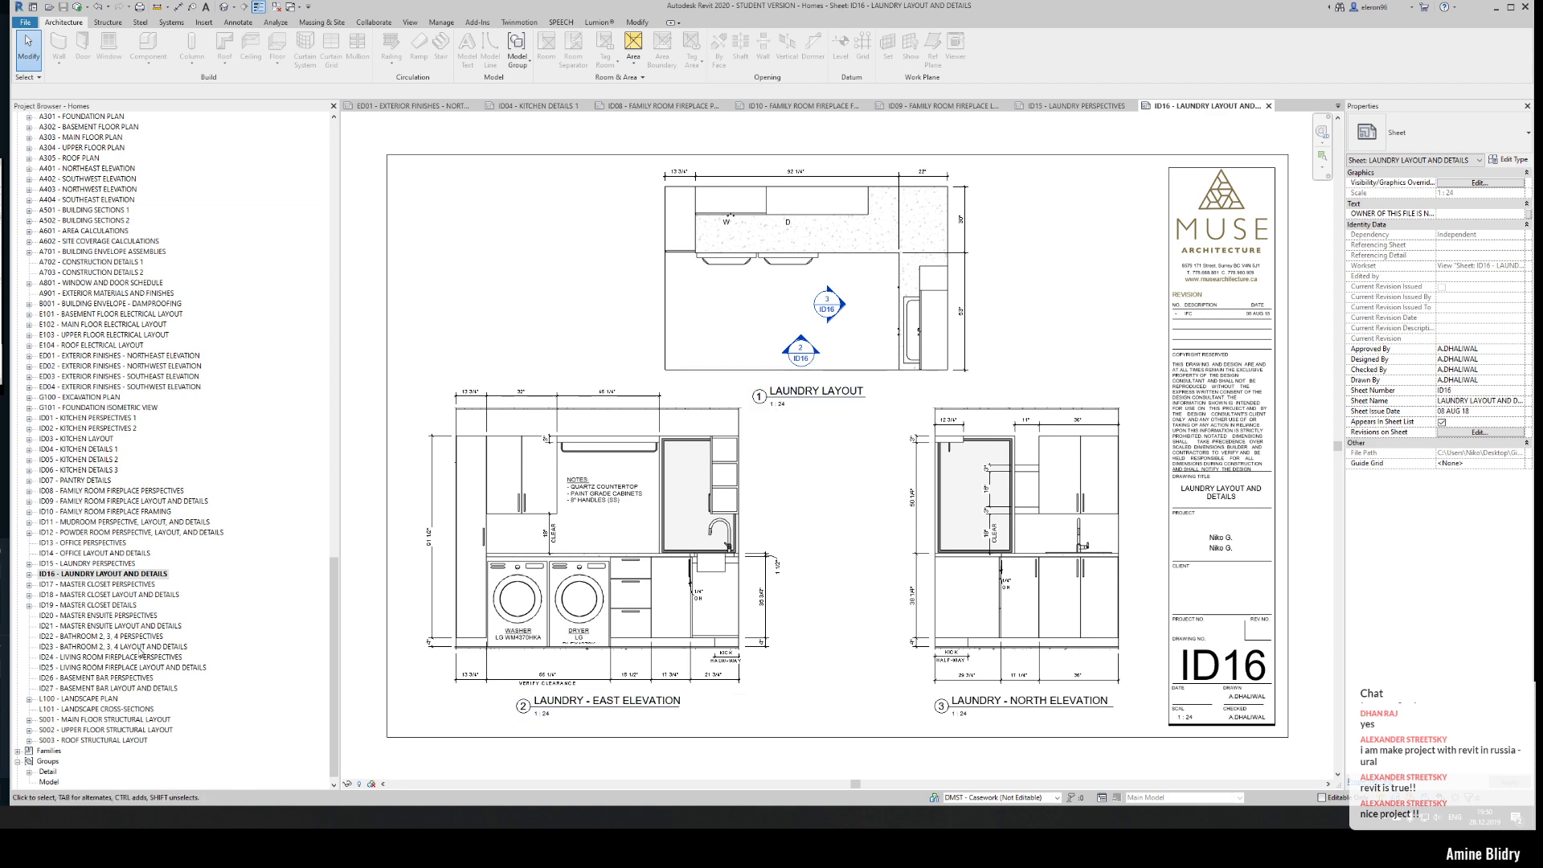
{"action": "double_click", "coordinate": [113, 595]}
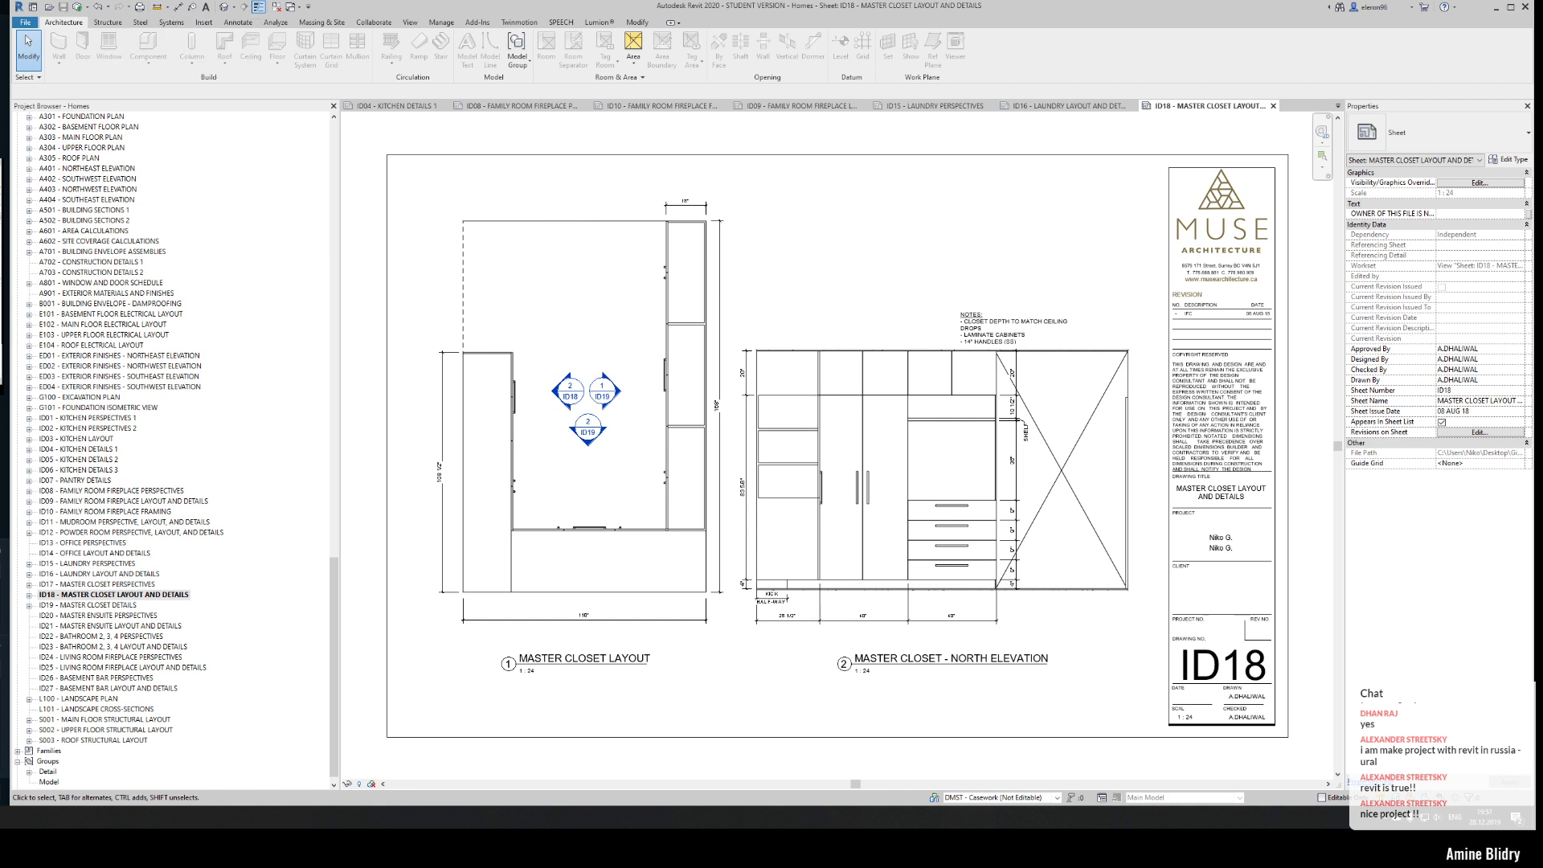
- Switch to the Worksharing Monitor window, place it over the sheet, and examine the central file access for Homes.rvt
{"action": "left_click", "coordinate": [374, 22]}
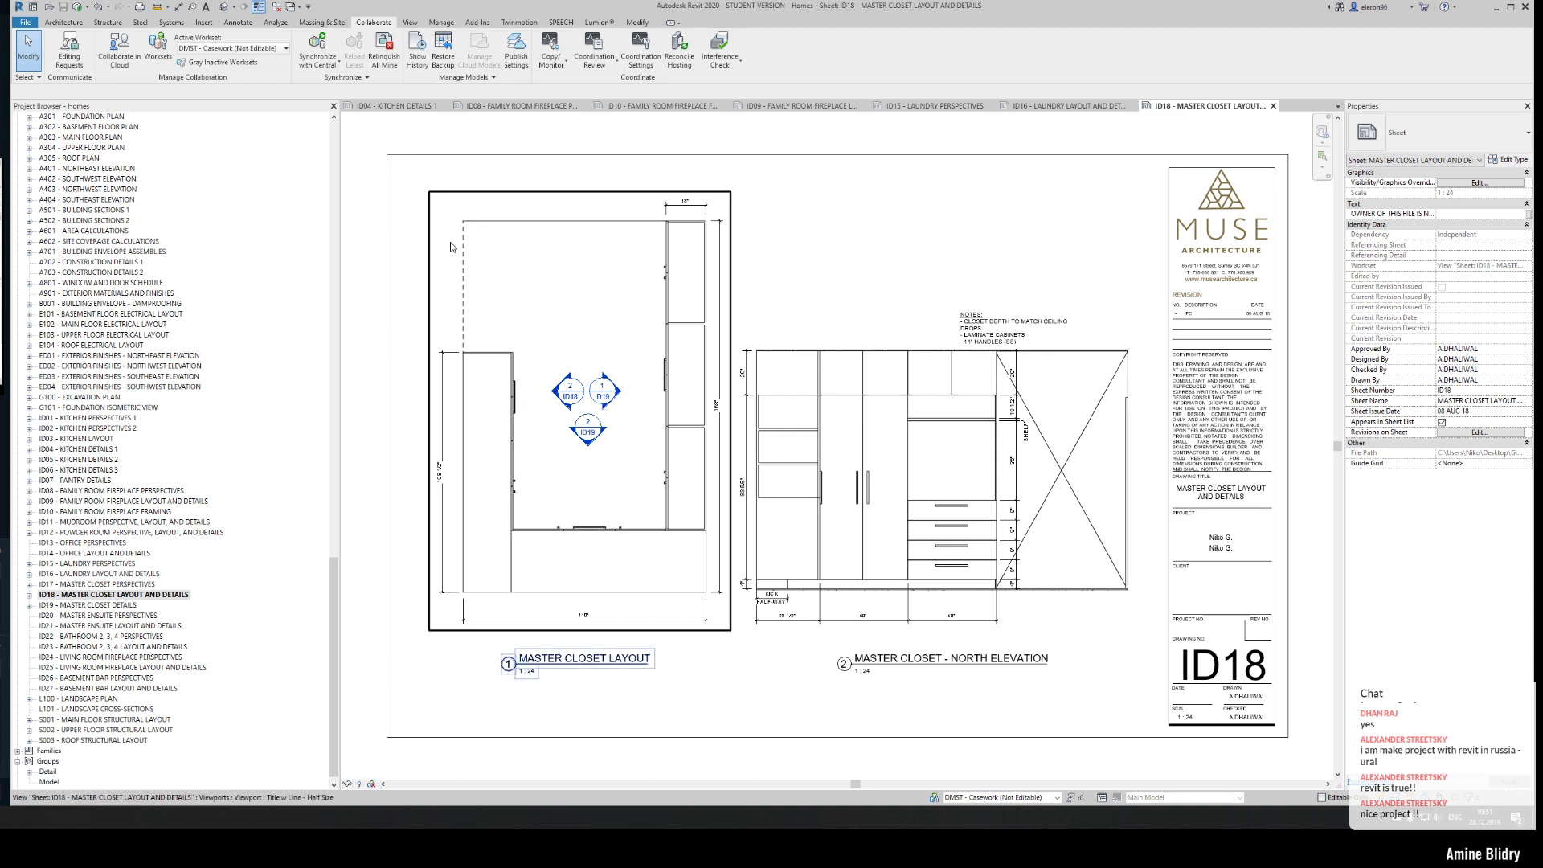
{"action": "key", "text": "super+Tab"}
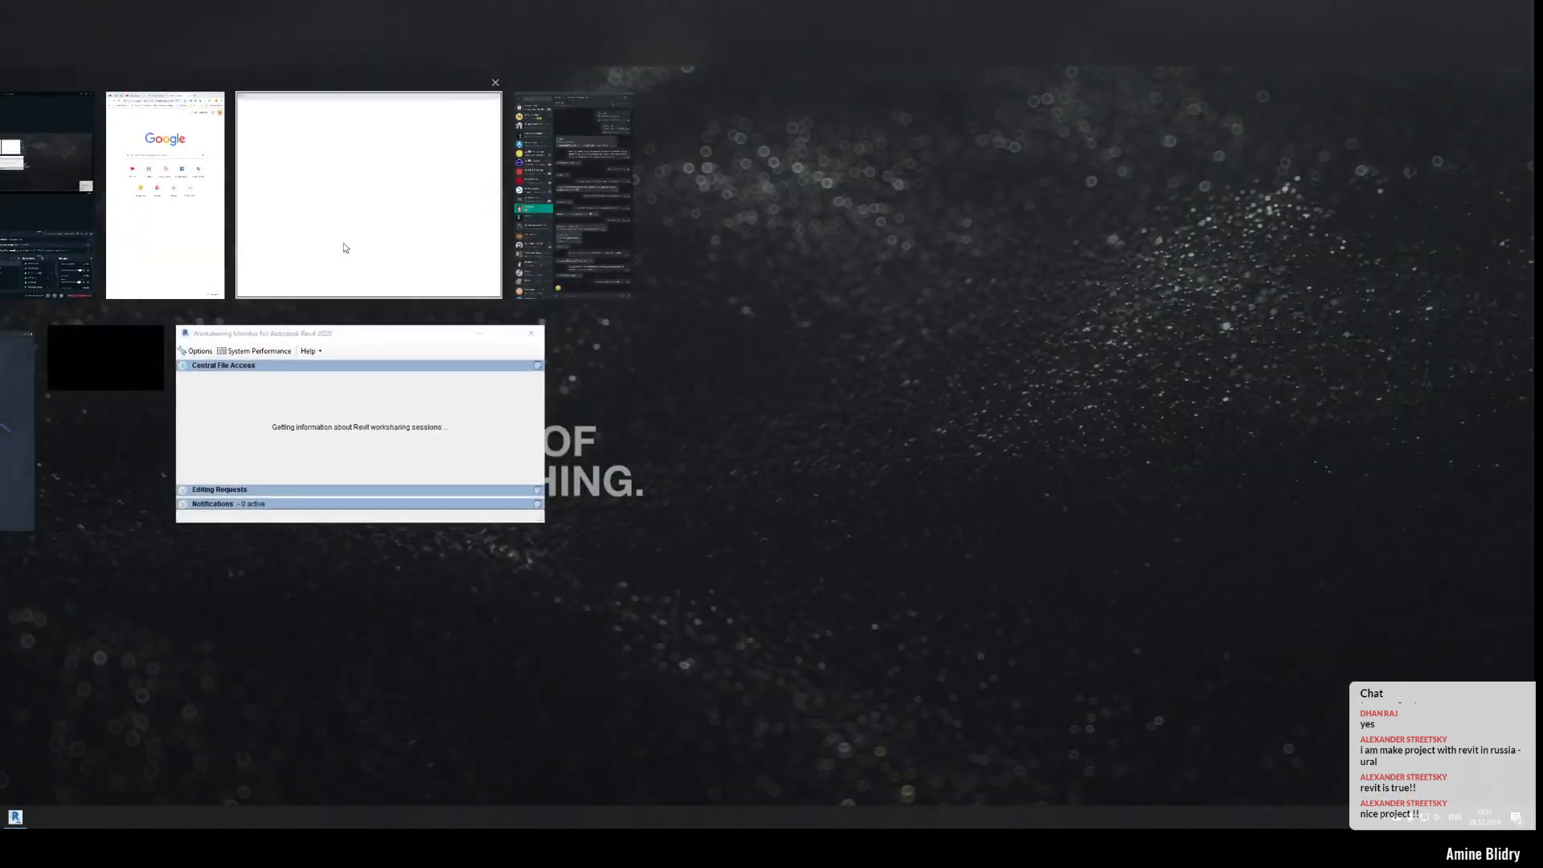
{"action": "left_click", "coordinate": [339, 378]}
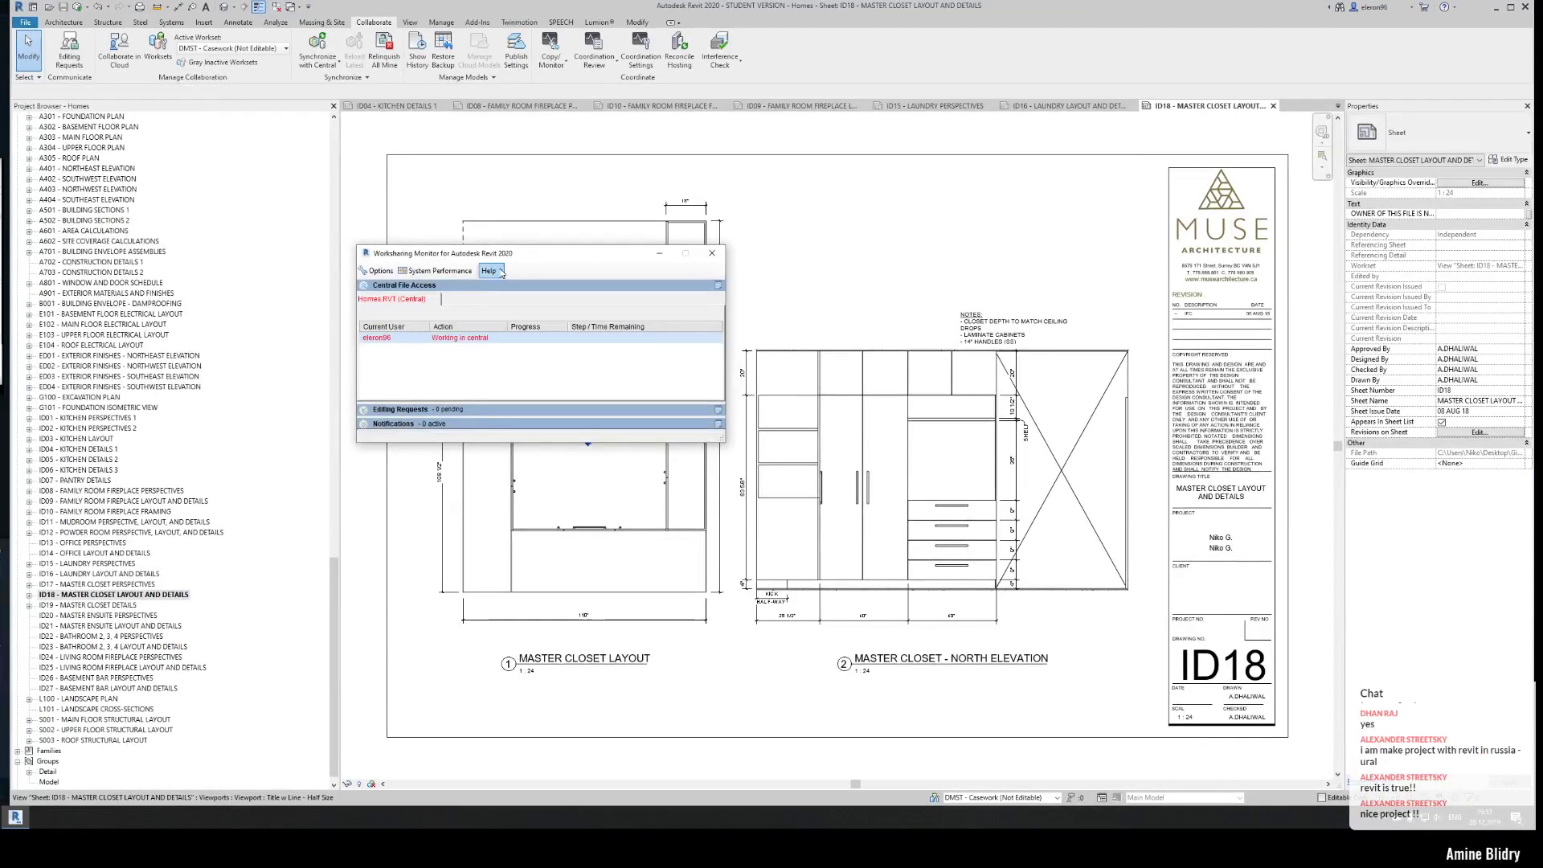
{"action": "left_click_drag", "start_coordinate": [395, 261], "coordinate": [524, 207]}
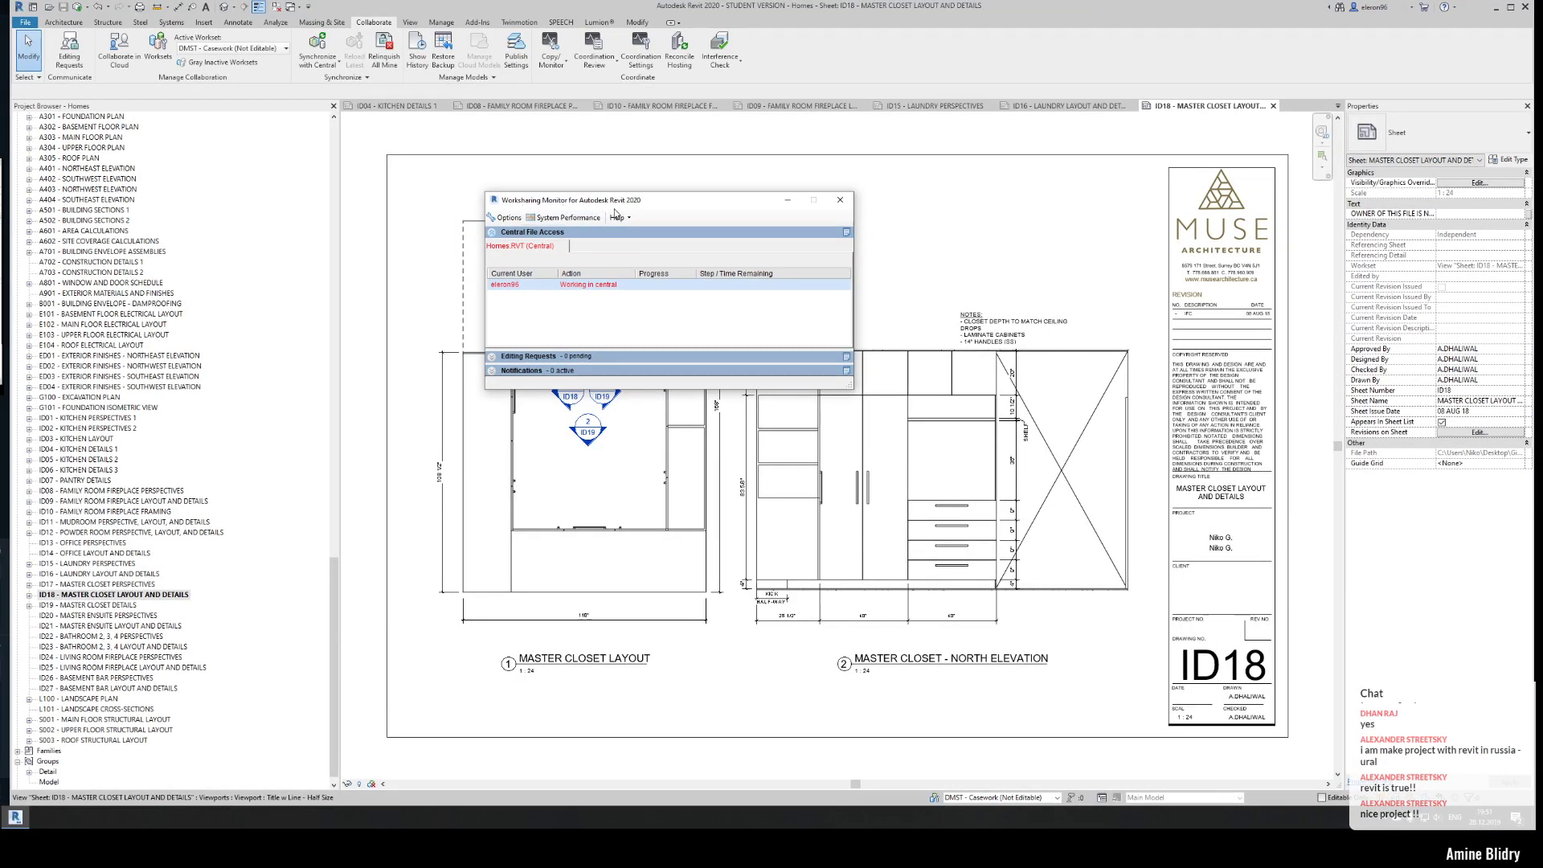
{"action": "left_click_drag", "start_coordinate": [627, 207], "coordinate": [889, 149]}
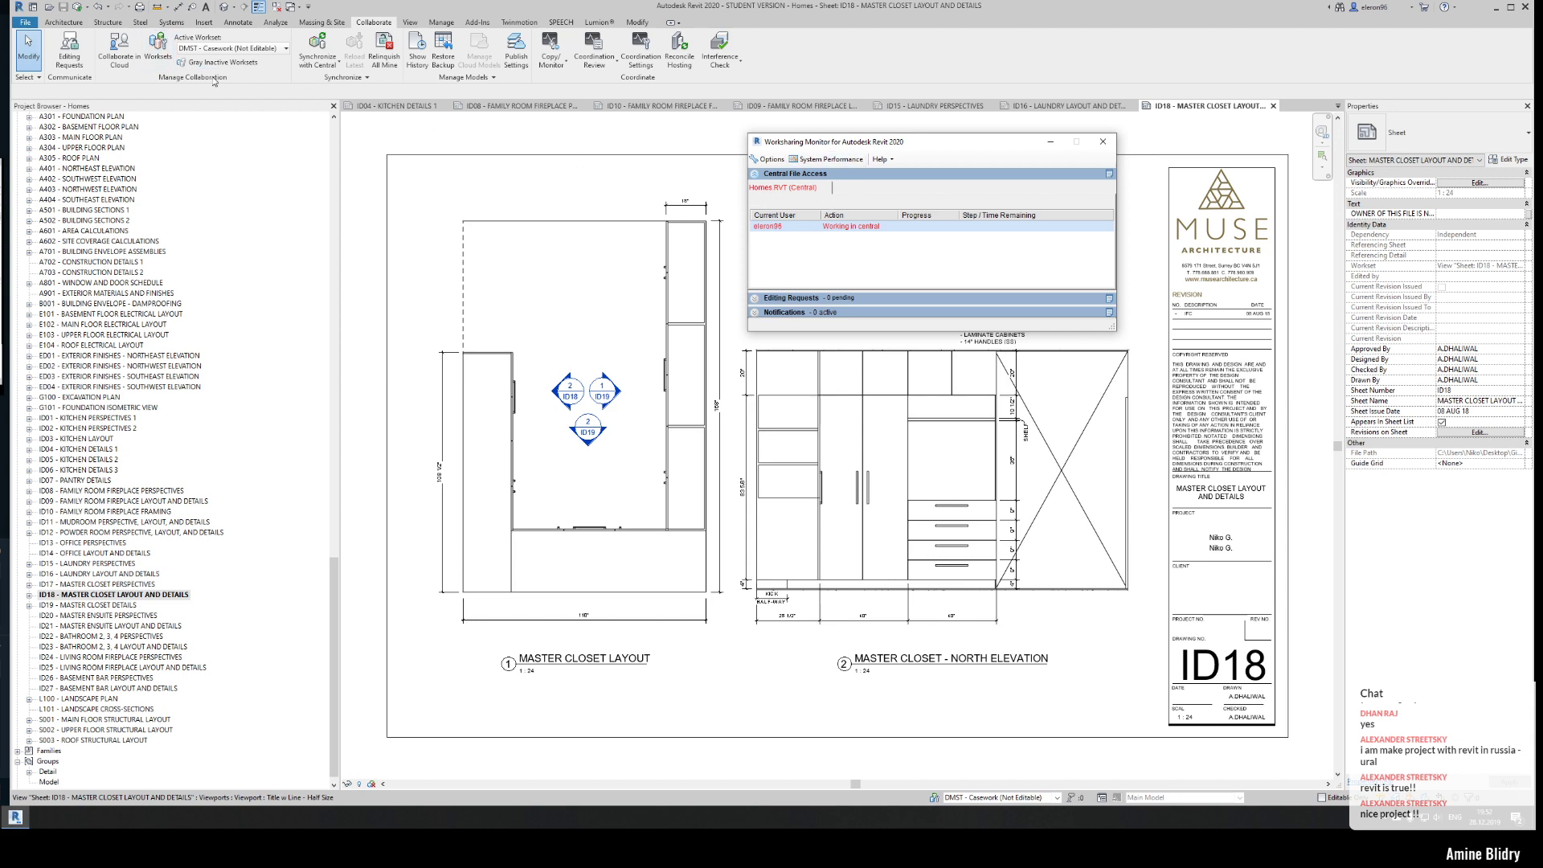
- Synchronize the Homes project with central, with Compact Central Model enabled
{"action": "left_click", "coordinate": [78, 7]}
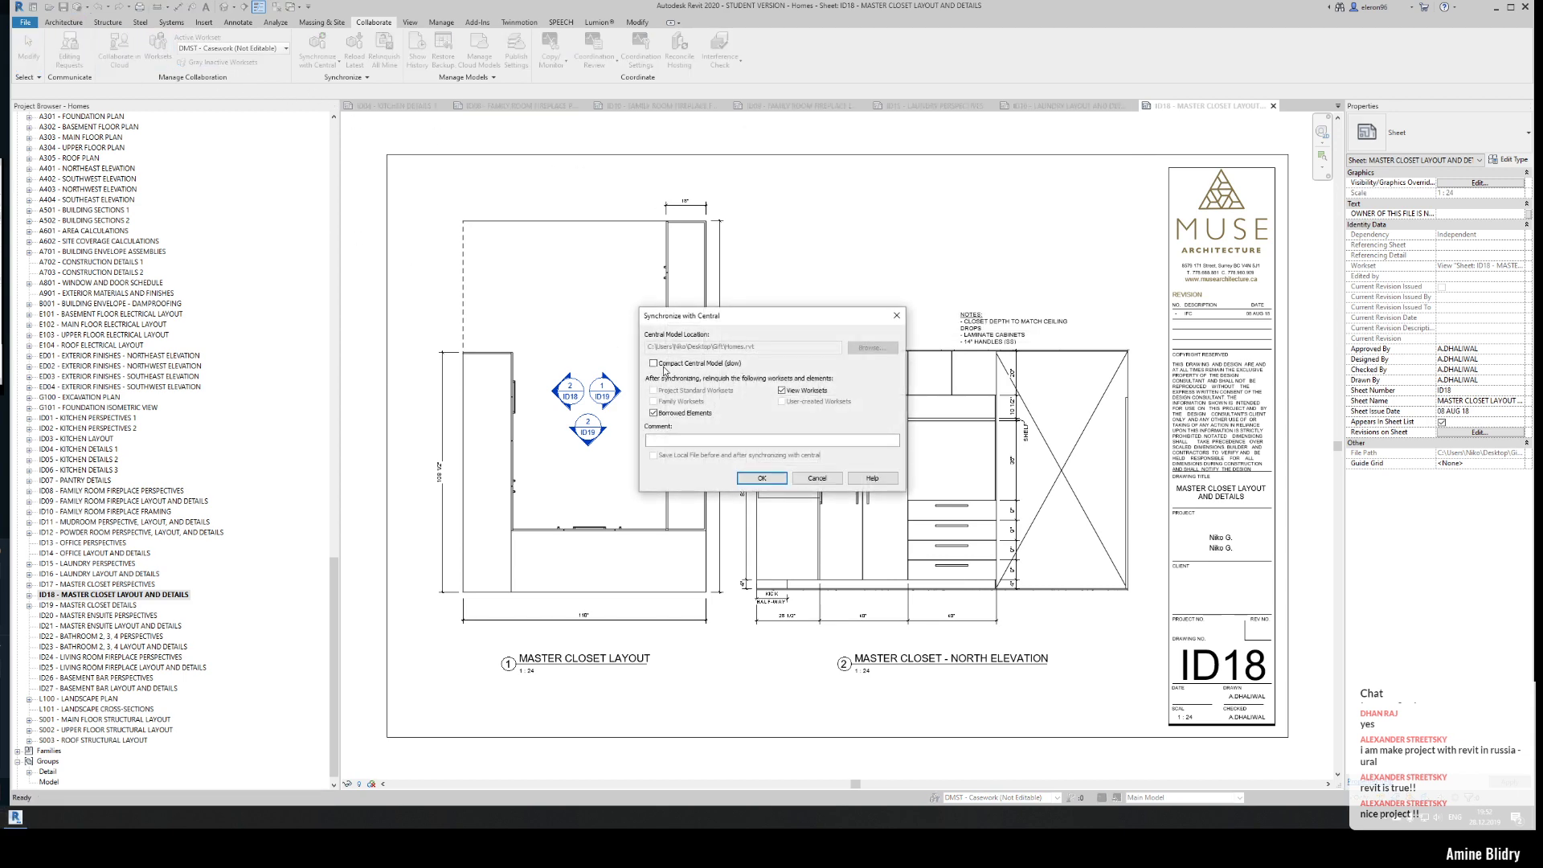
{"action": "left_click", "coordinate": [664, 364]}
{"action": "left_click", "coordinate": [758, 477]}
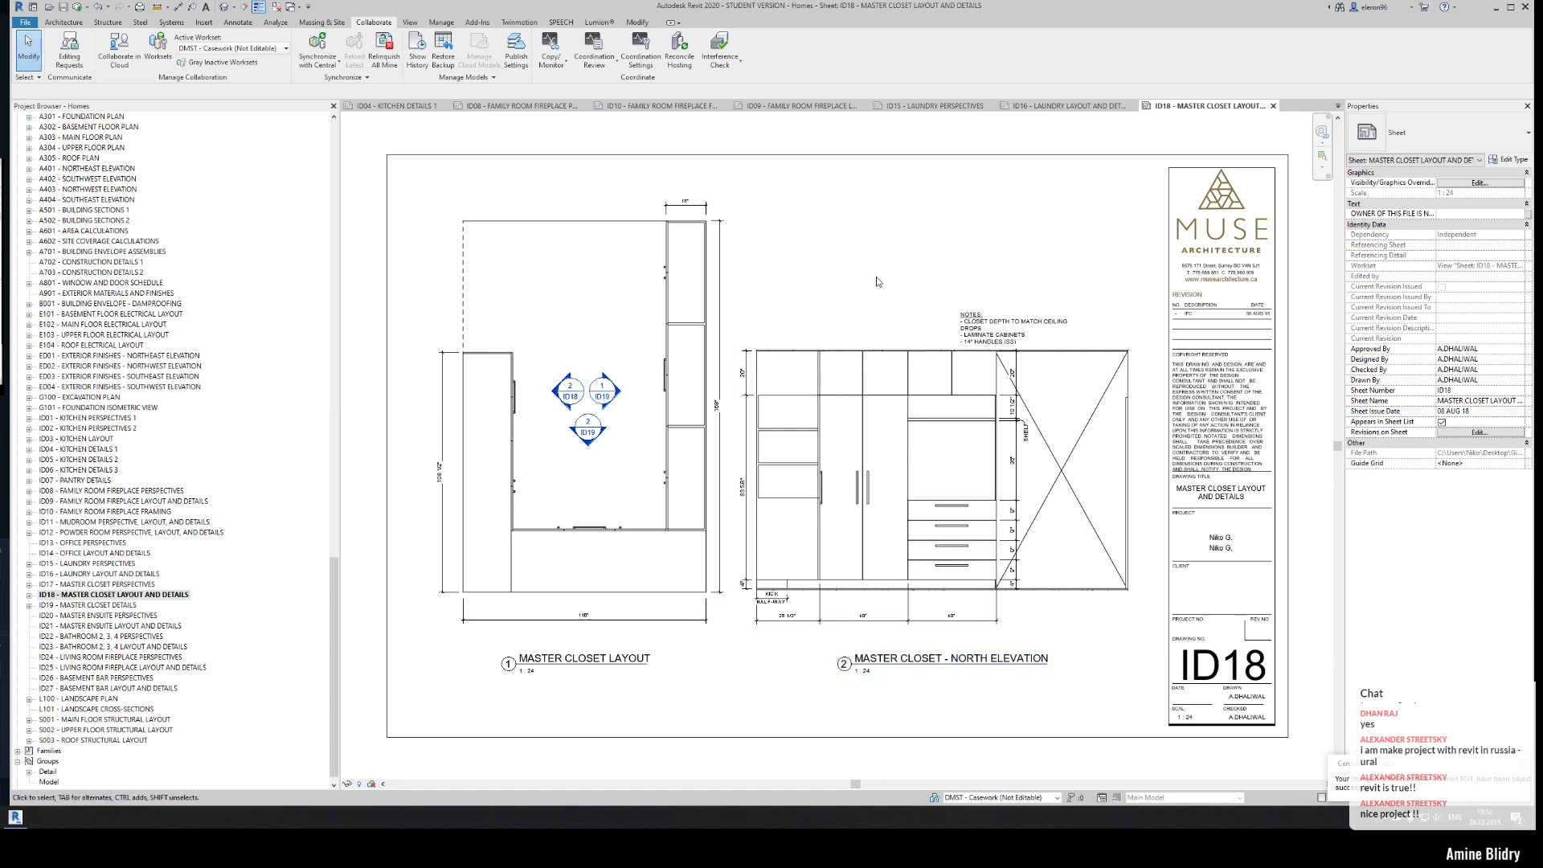
- Close the central Homes project and open Homes.rvt again with Create New Local enabled
{"action": "left_click", "coordinate": [25, 23]}
{"action": "left_click", "coordinate": [58, 262]}
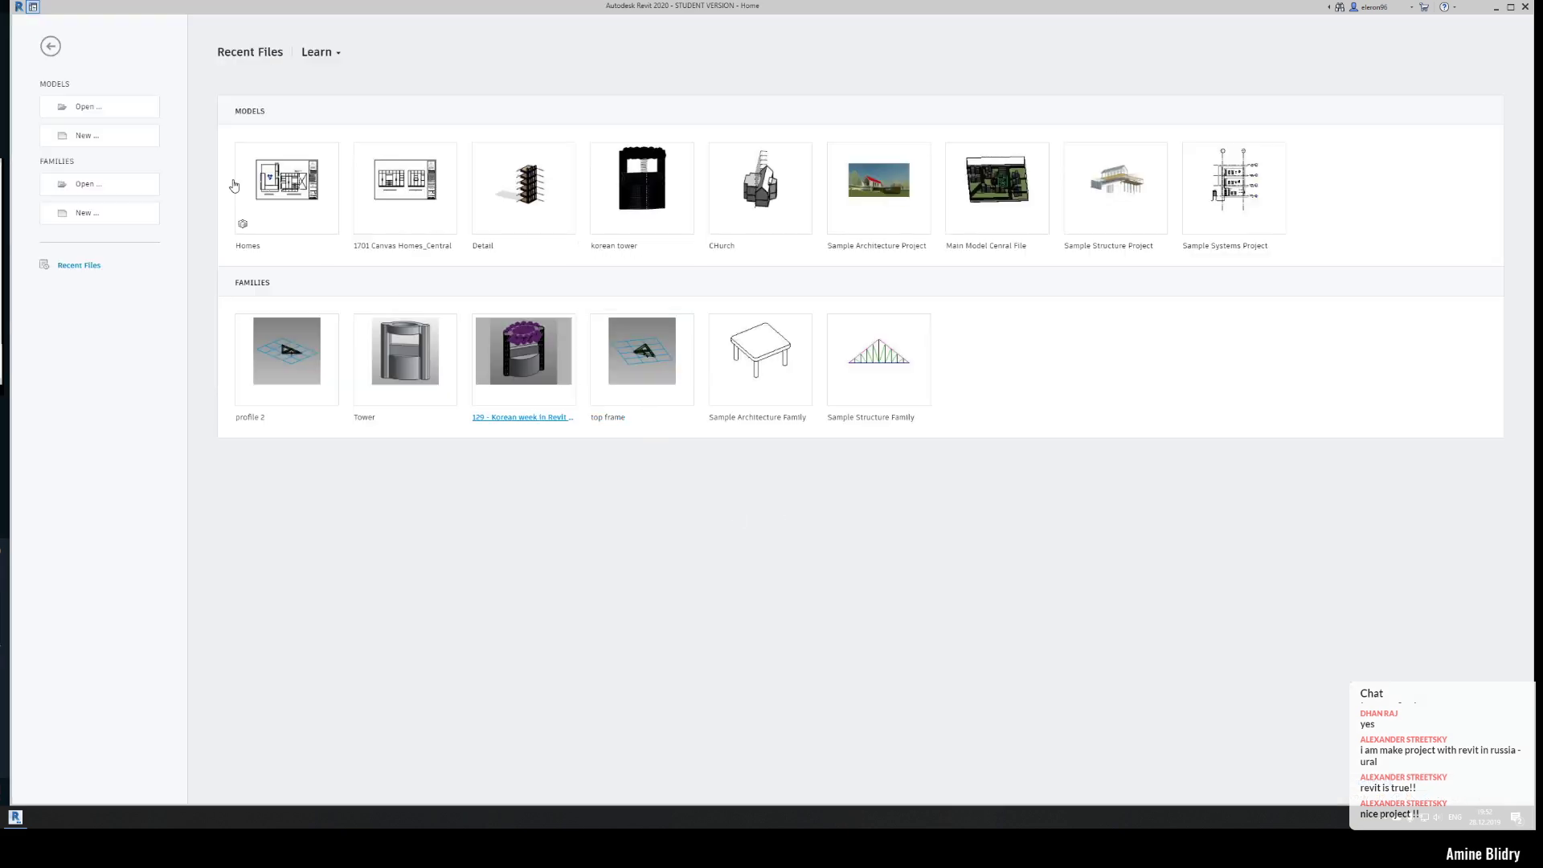
{"action": "left_click", "coordinate": [105, 109]}
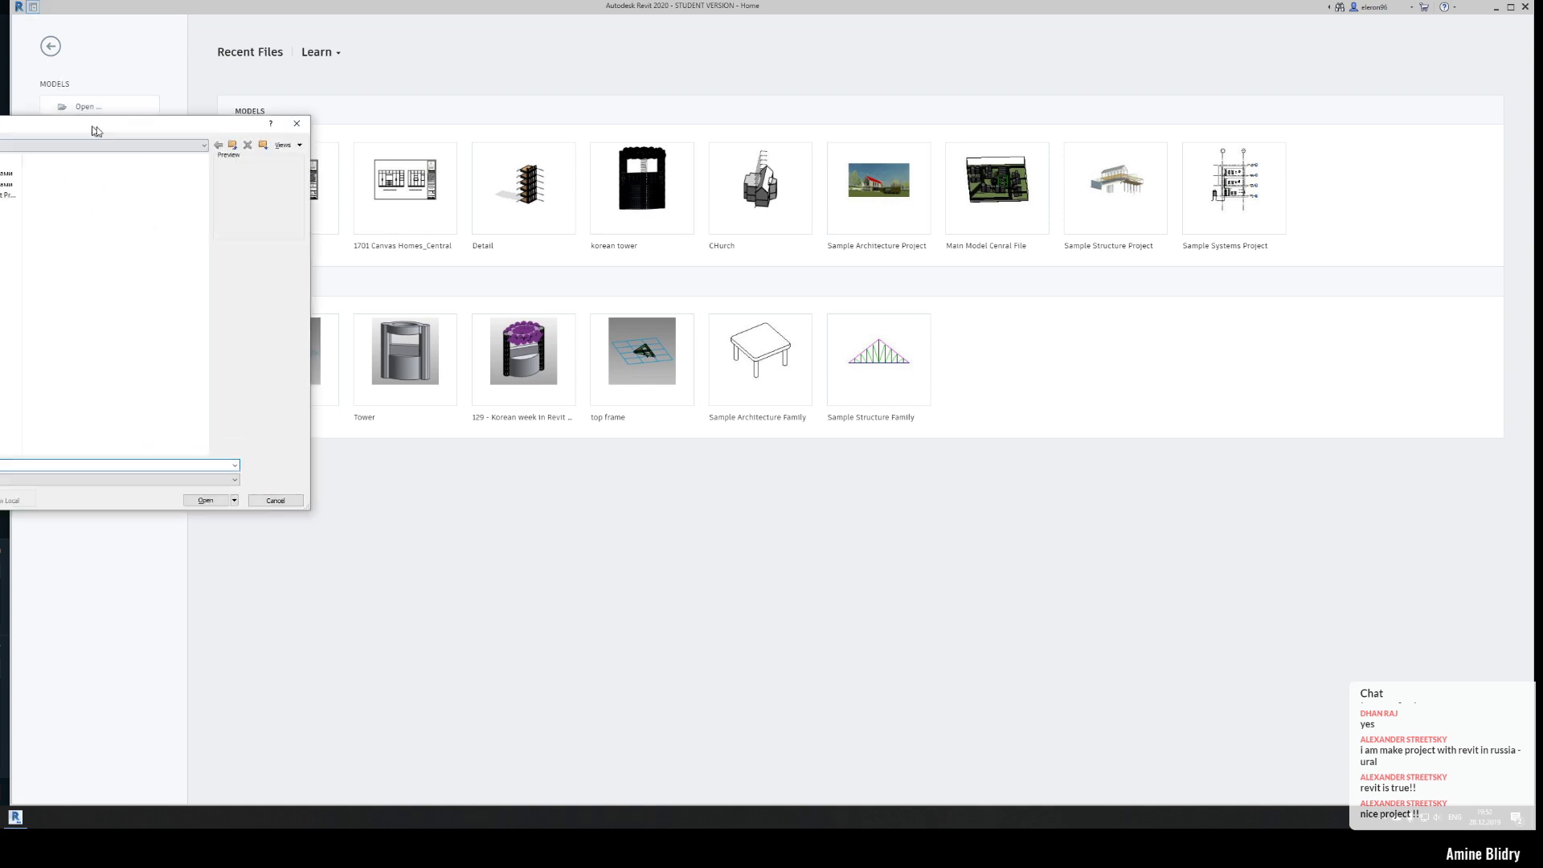
{"action": "left_click", "coordinate": [429, 272]}
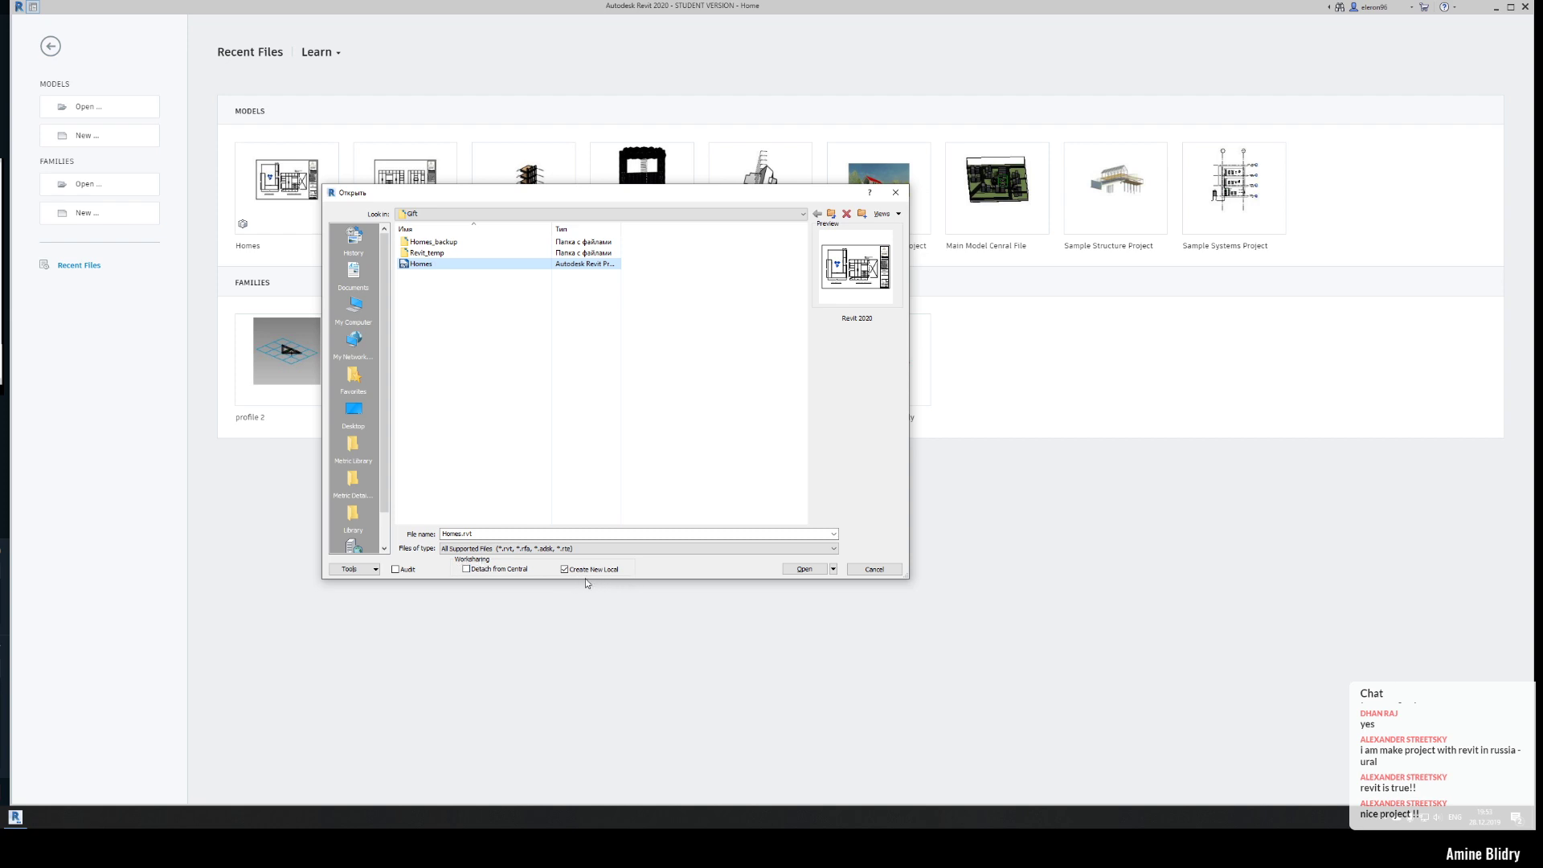
{"action": "left_click", "coordinate": [804, 569]}
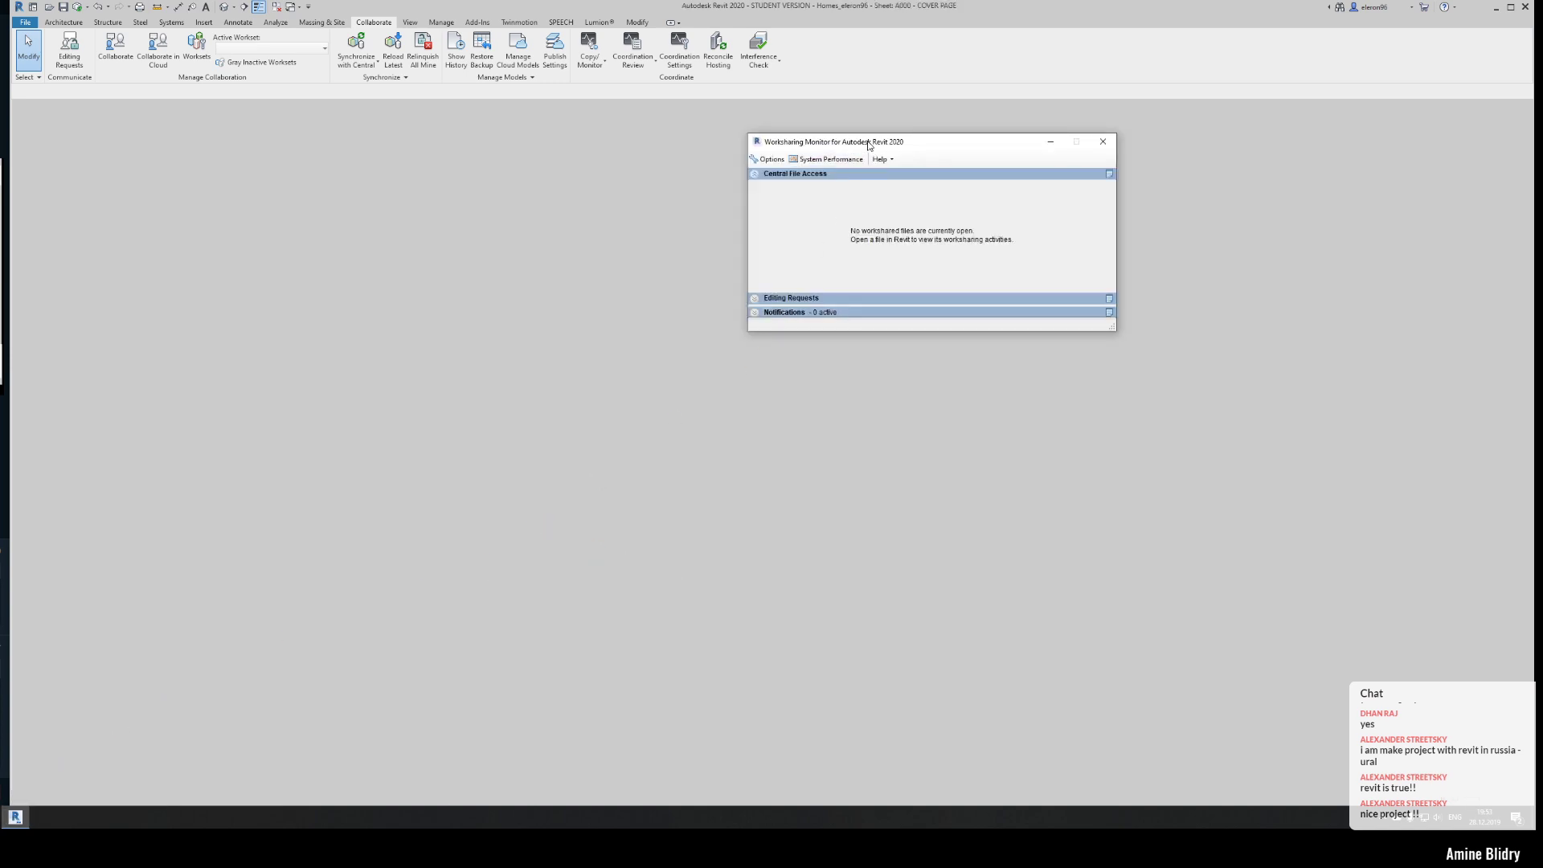
- Widen the Project Browser to show full view names and bring the Worksharing Monitor back over the cover page
{"action": "left_click_drag", "start_coordinate": [869, 145], "coordinate": [828, 195]}
{"action": "left_click", "coordinate": [485, 426]}
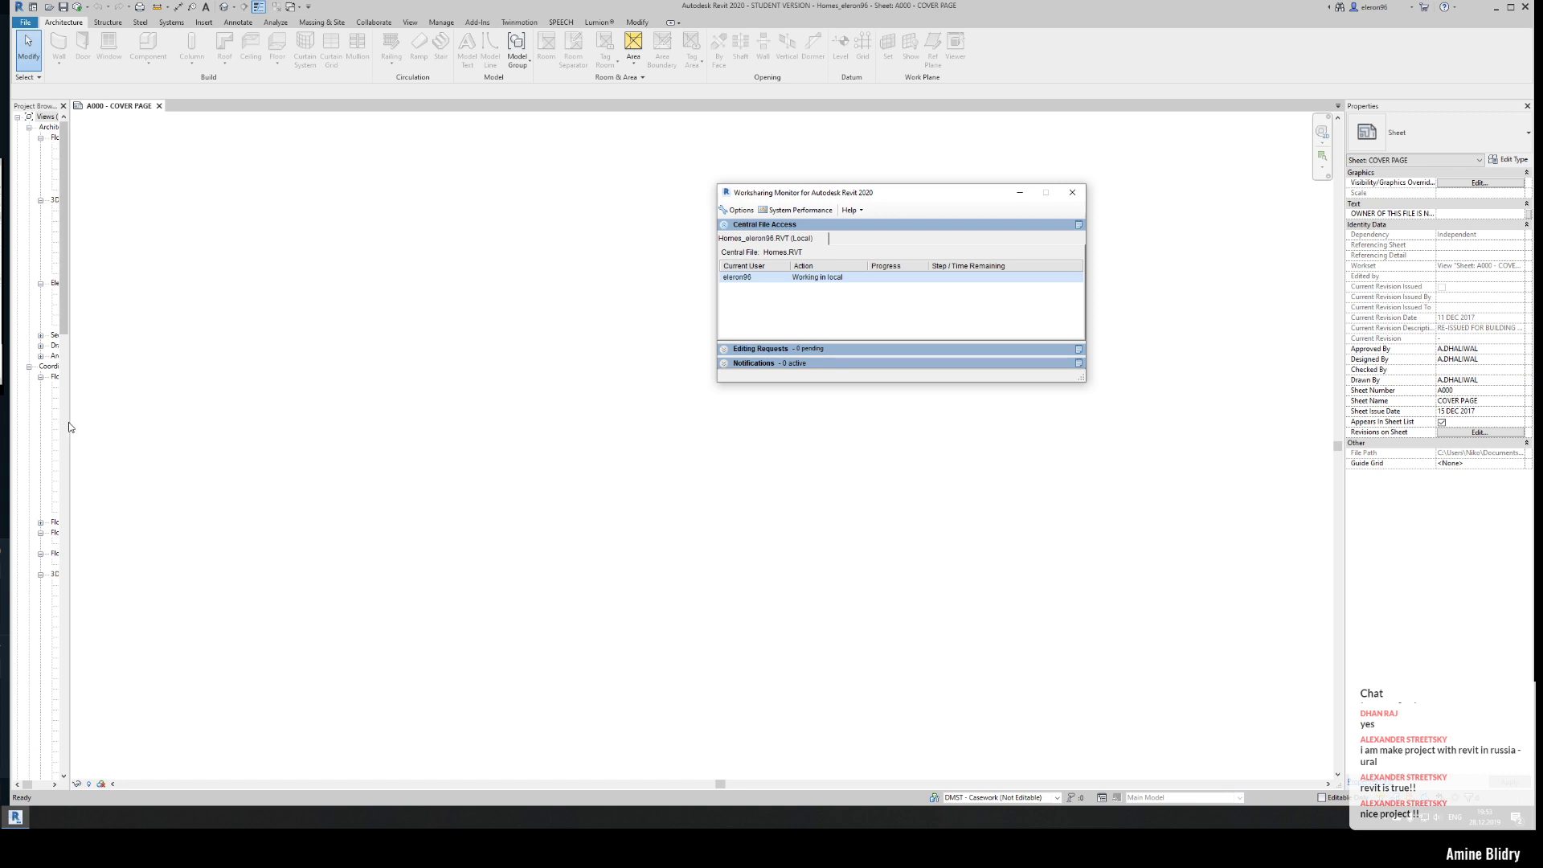
{"action": "left_click_drag", "start_coordinate": [70, 421], "coordinate": [197, 422]}
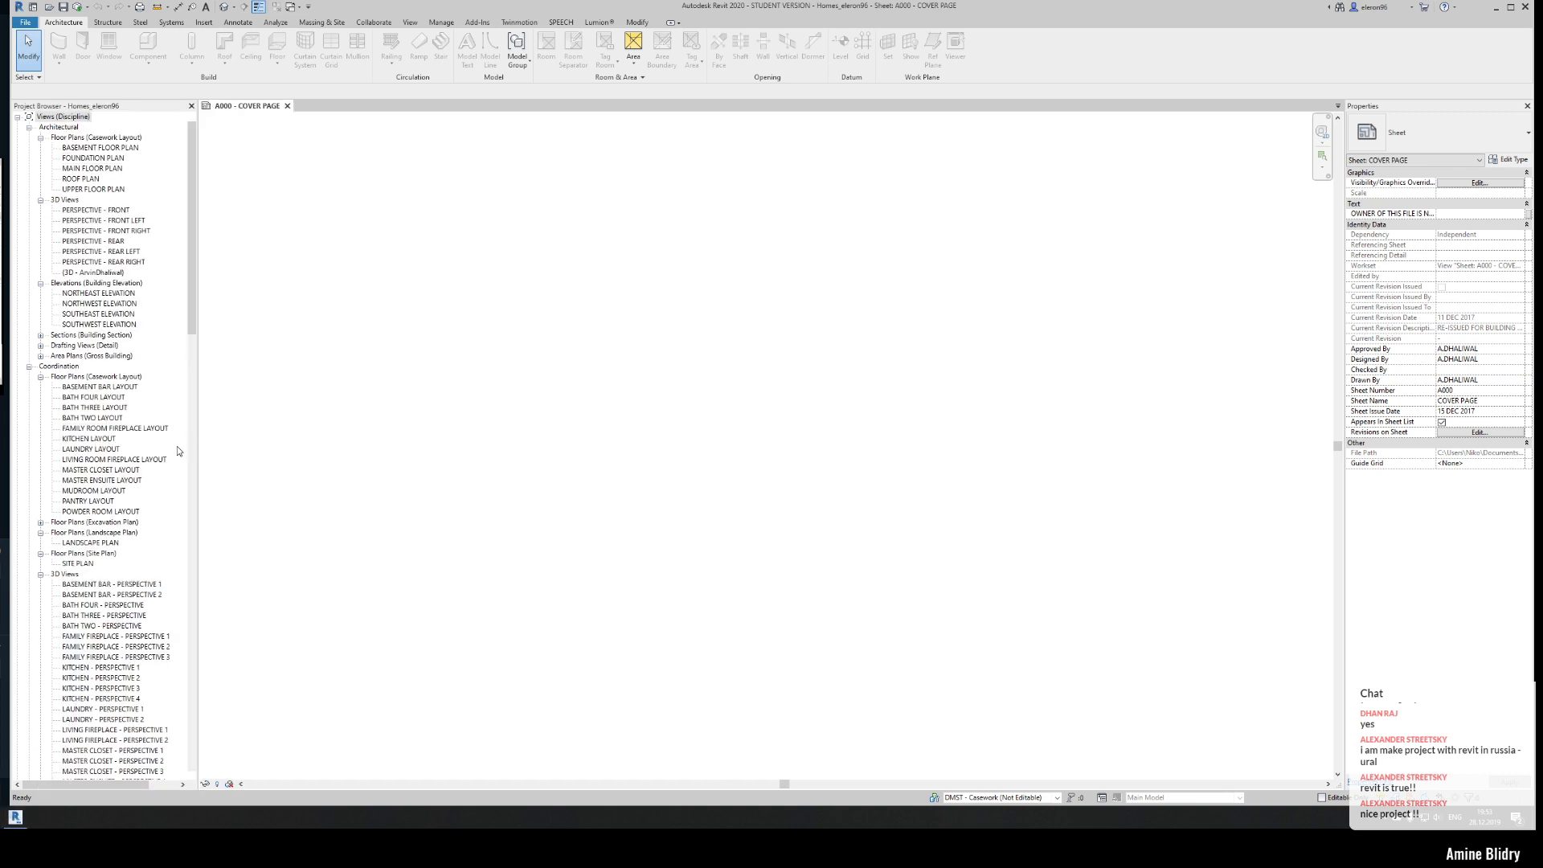
{"action": "left_click", "coordinate": [24, 816]}
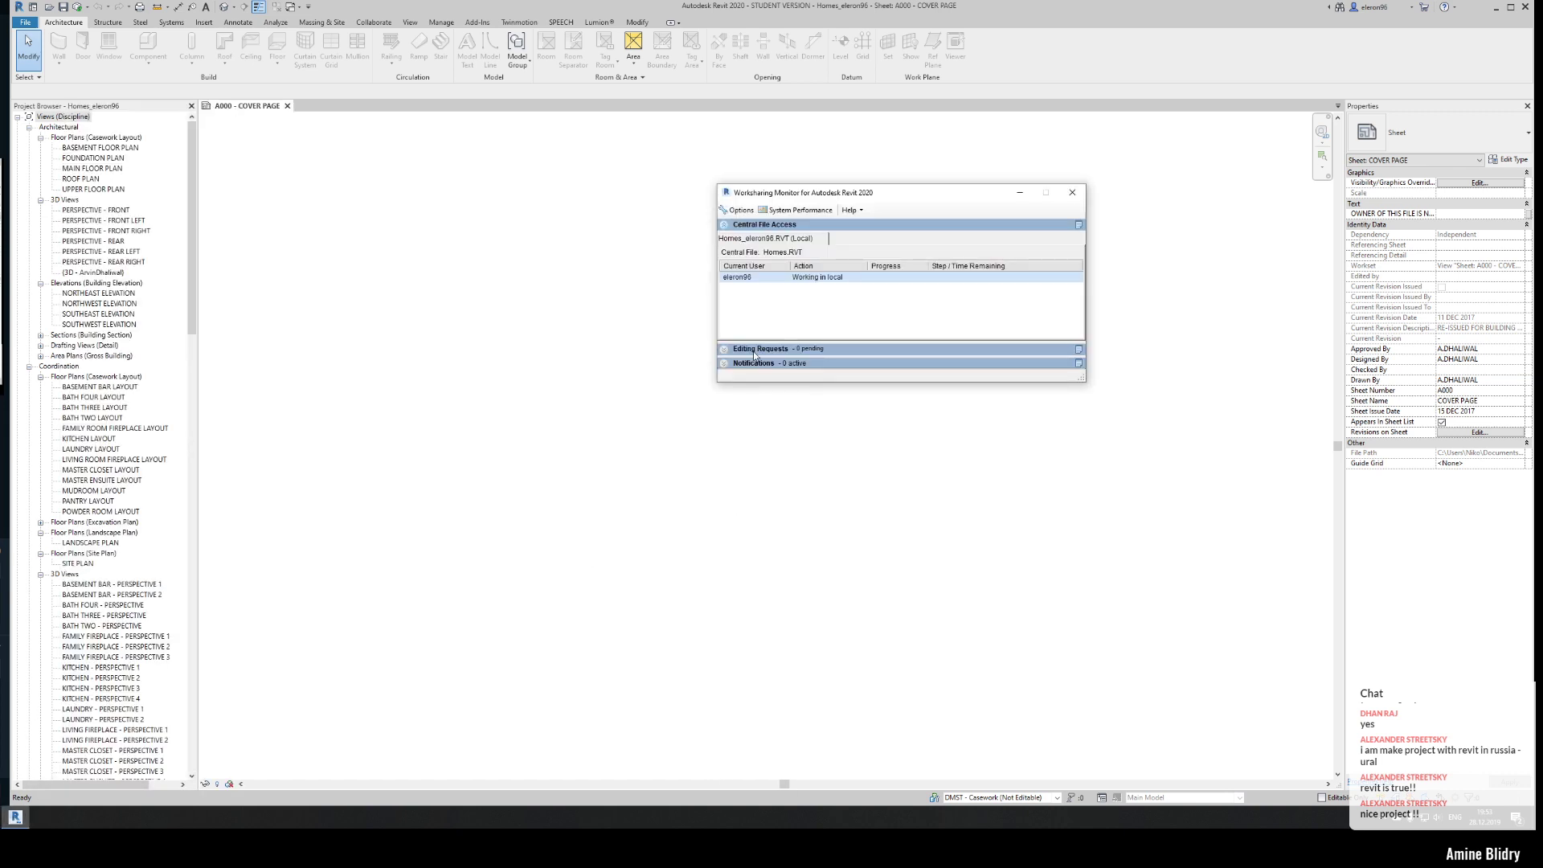
- Synchronize the local file with central, saving the local file before and after, and follow the progress in Worksharing Monitor
{"action": "left_click", "coordinate": [78, 7]}
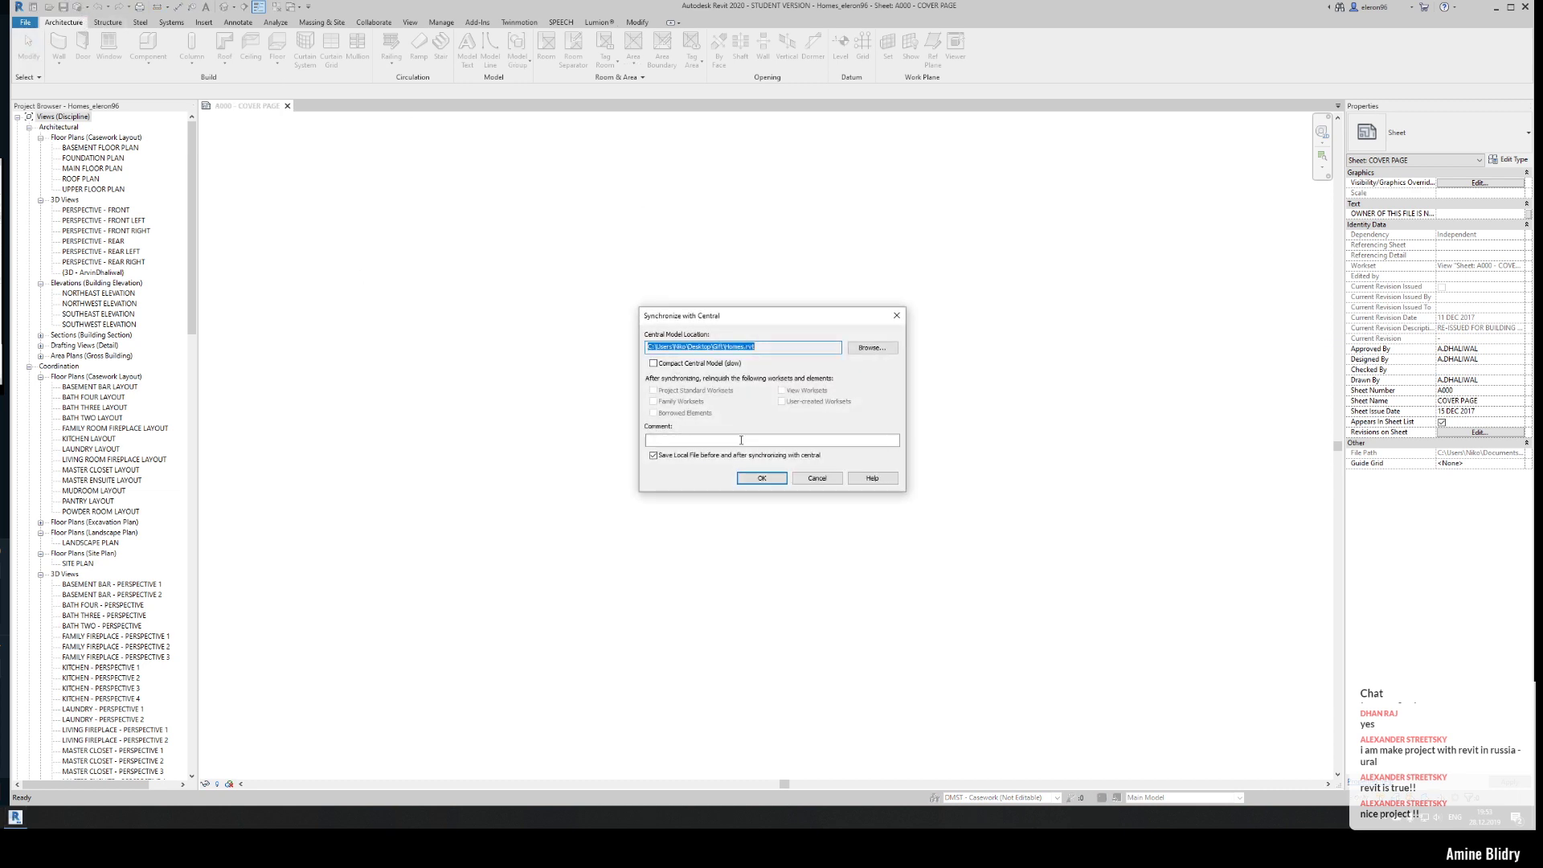
{"action": "left_click", "coordinate": [761, 478]}
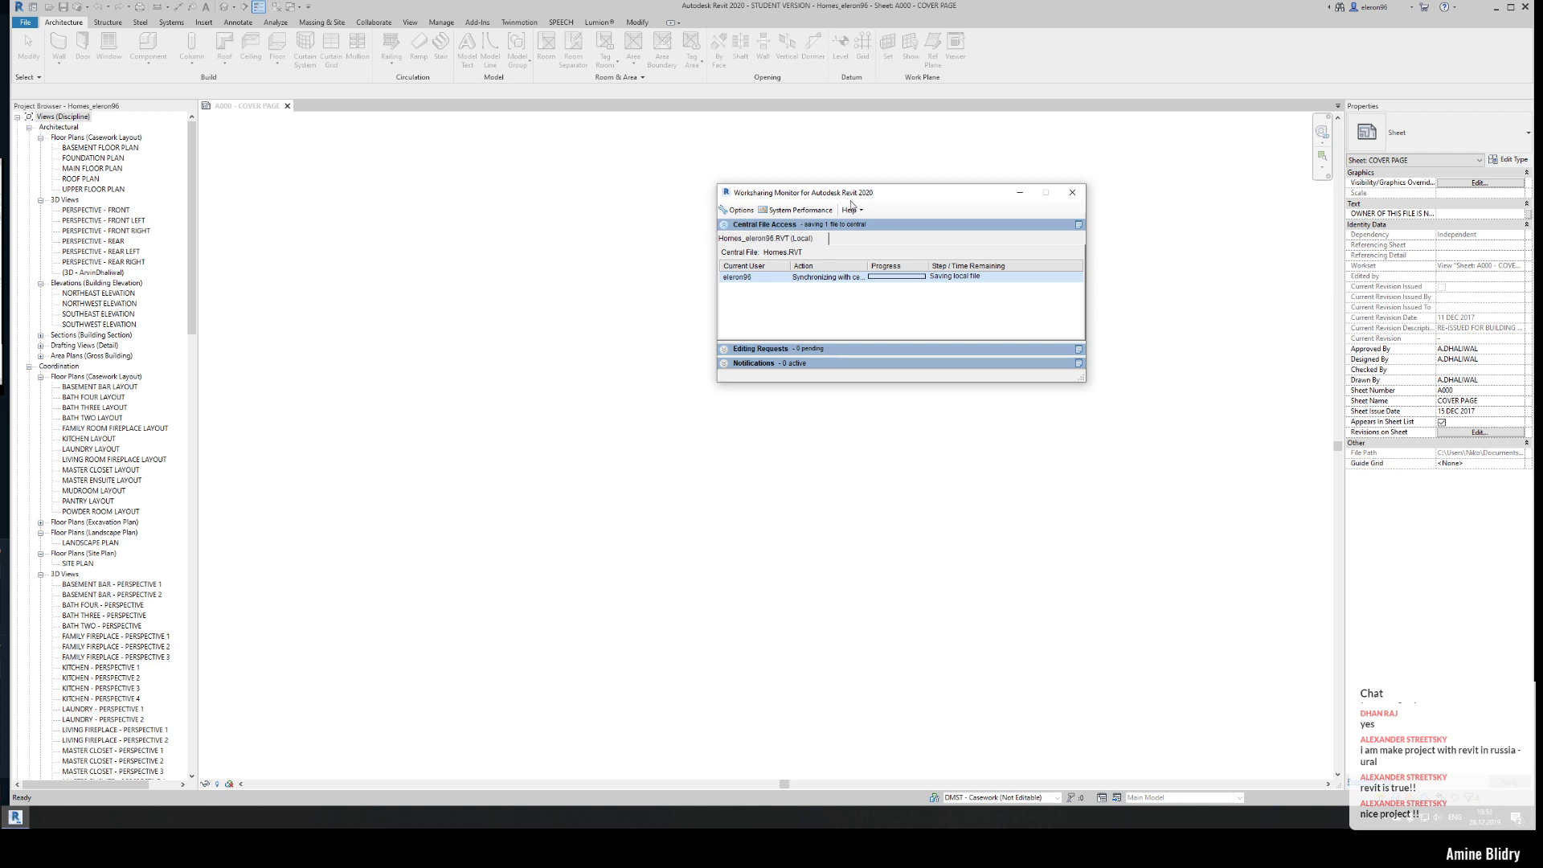
{"action": "left_click_drag", "start_coordinate": [862, 194], "coordinate": [512, 316]}
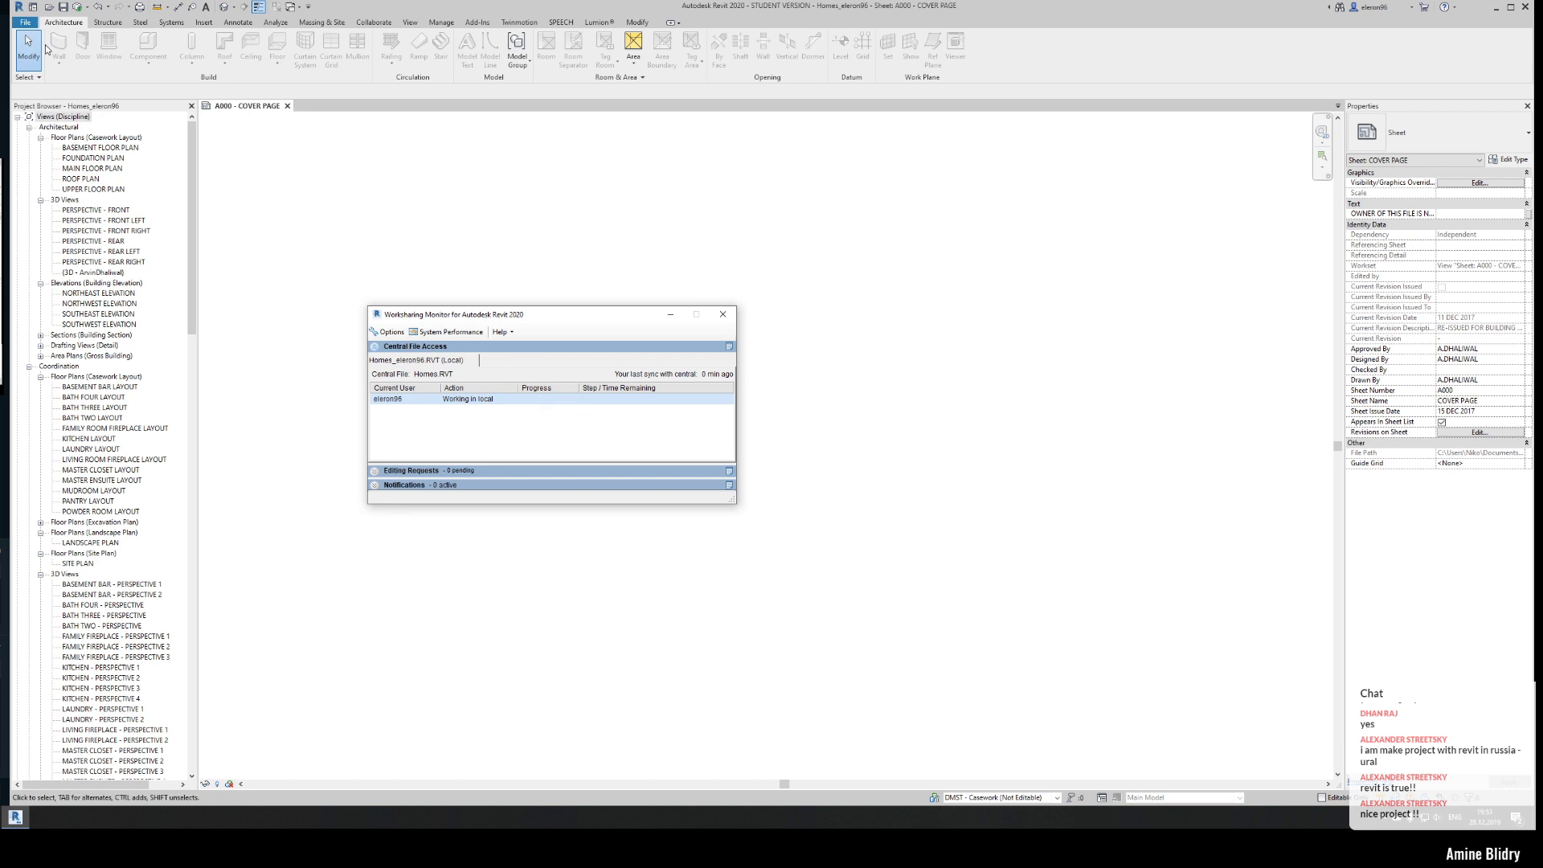
- Synchronize the local file with central once more, with Compact Central Model enabled
{"action": "left_click", "coordinate": [70, 9]}
{"action": "left_click", "coordinate": [653, 363]}
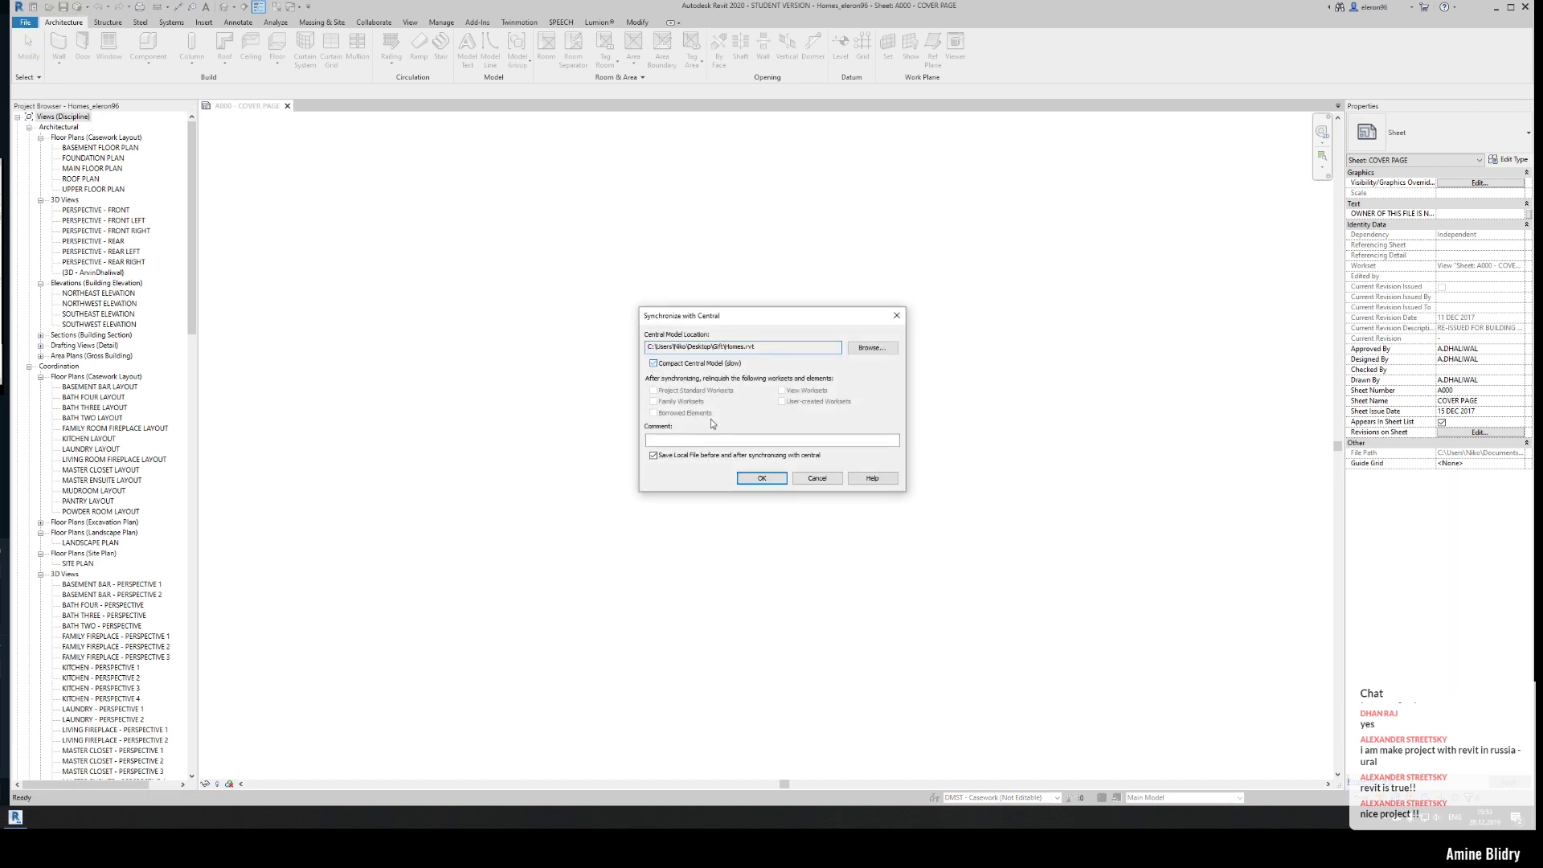
{"action": "left_click", "coordinate": [761, 478]}
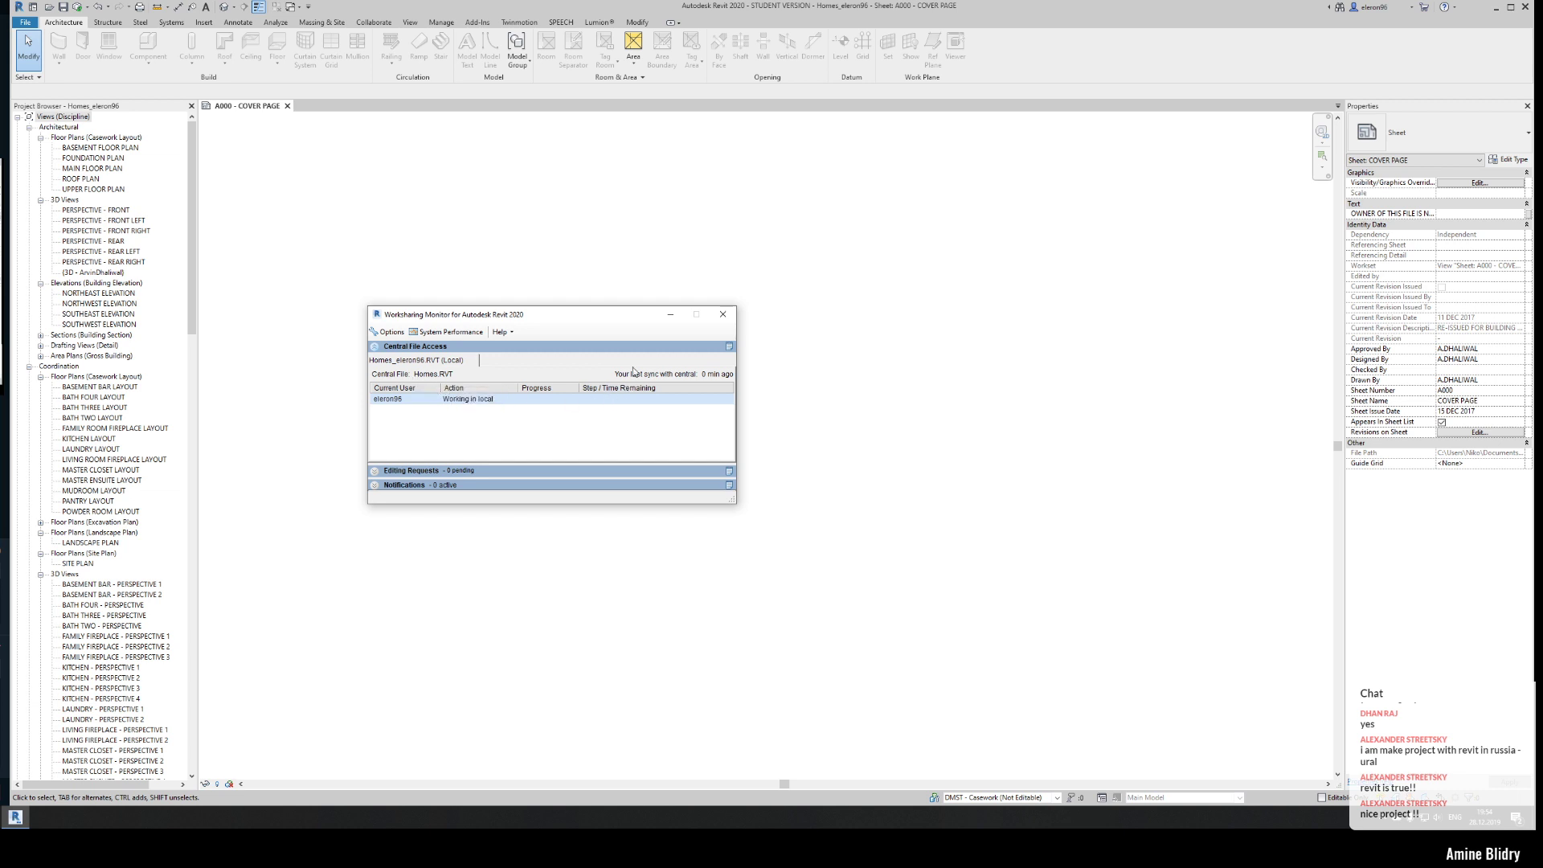
- Open System Performance from the Worksharing Monitor, examine memory, network speed, CPU usage and disk space, and close it
{"action": "left_click_drag", "start_coordinate": [543, 317], "coordinate": [602, 329]}
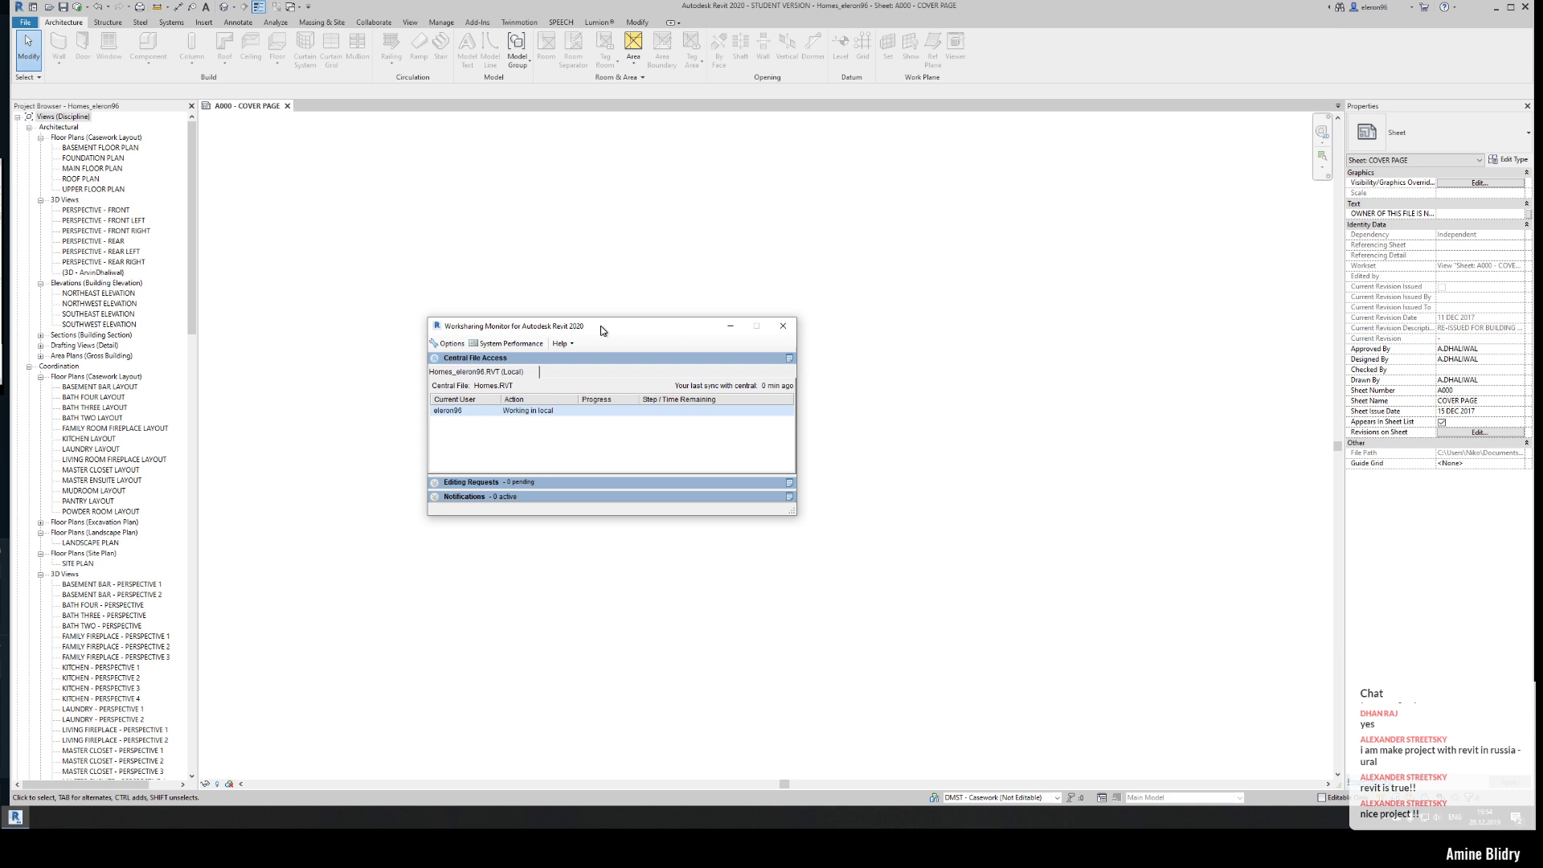
{"action": "left_click_drag", "start_coordinate": [601, 331], "coordinate": [609, 327]}
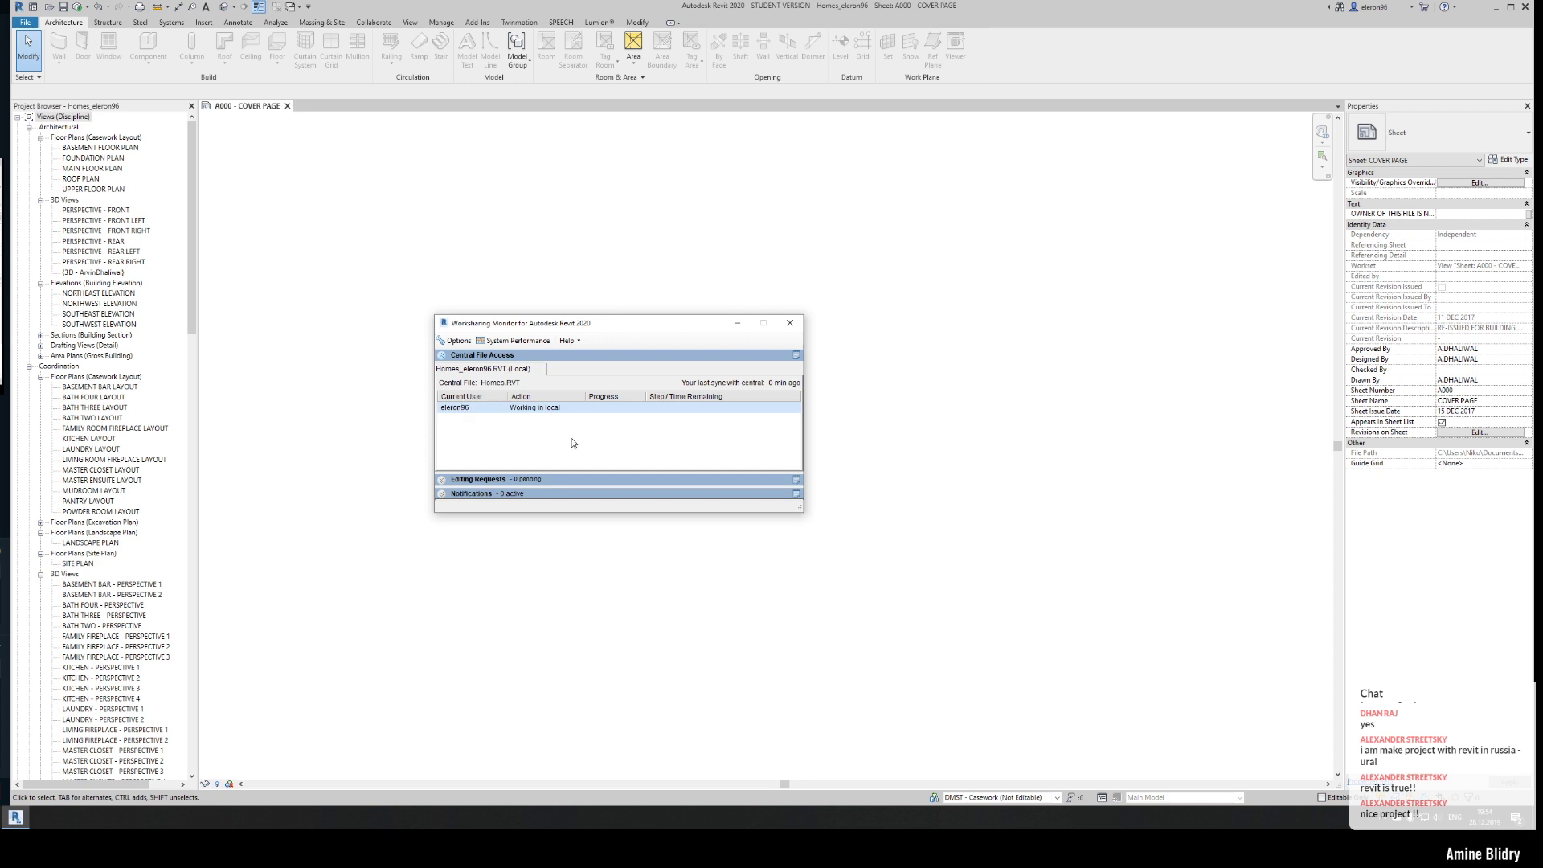
{"action": "left_click", "coordinate": [507, 344]}
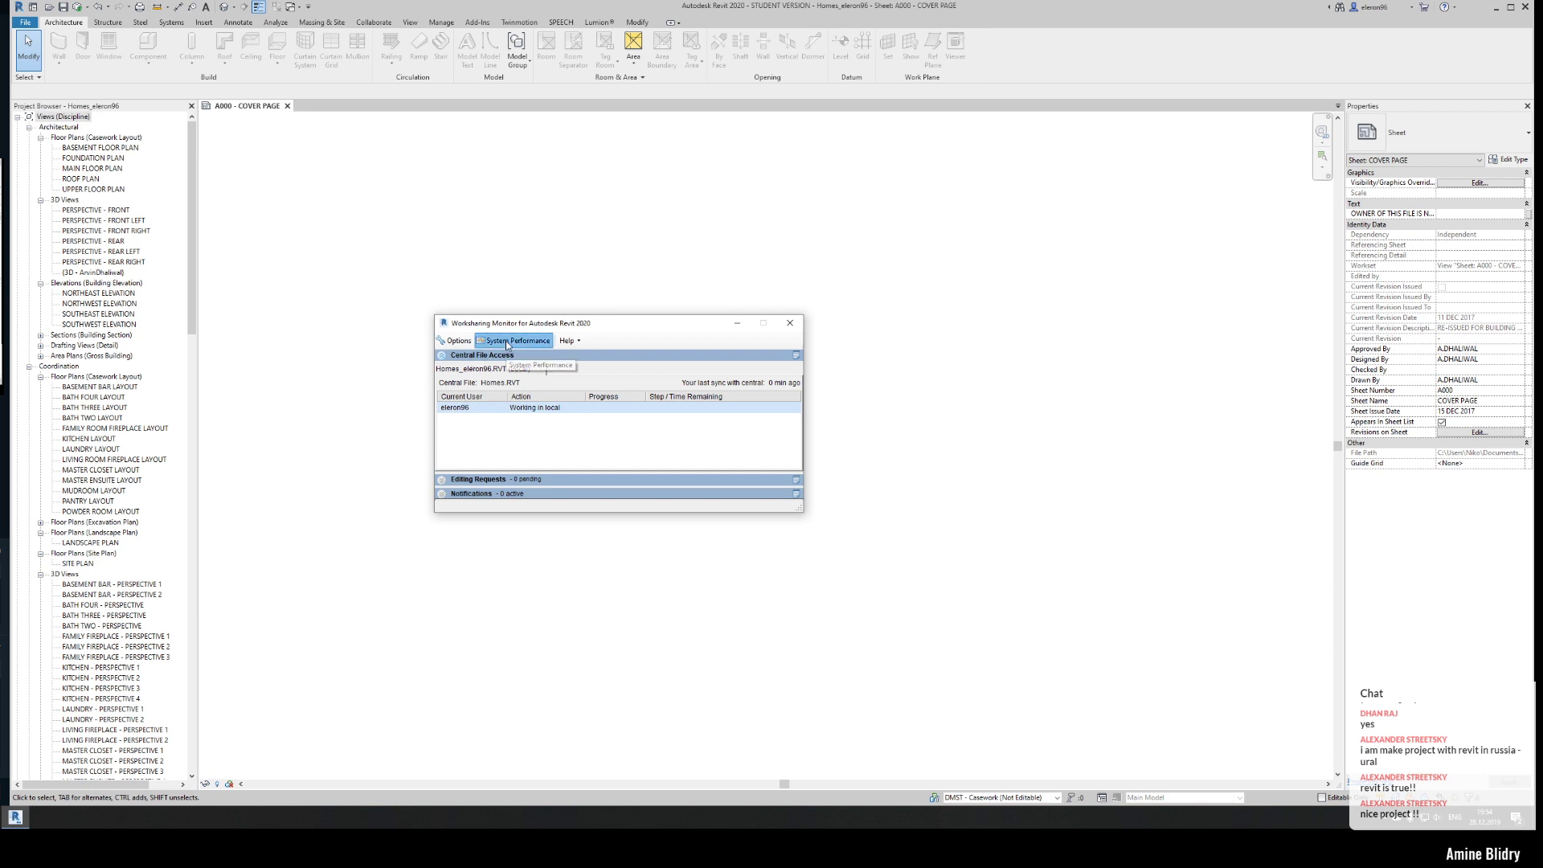
{"action": "left_click_drag", "start_coordinate": [447, 281], "coordinate": [616, 286]}
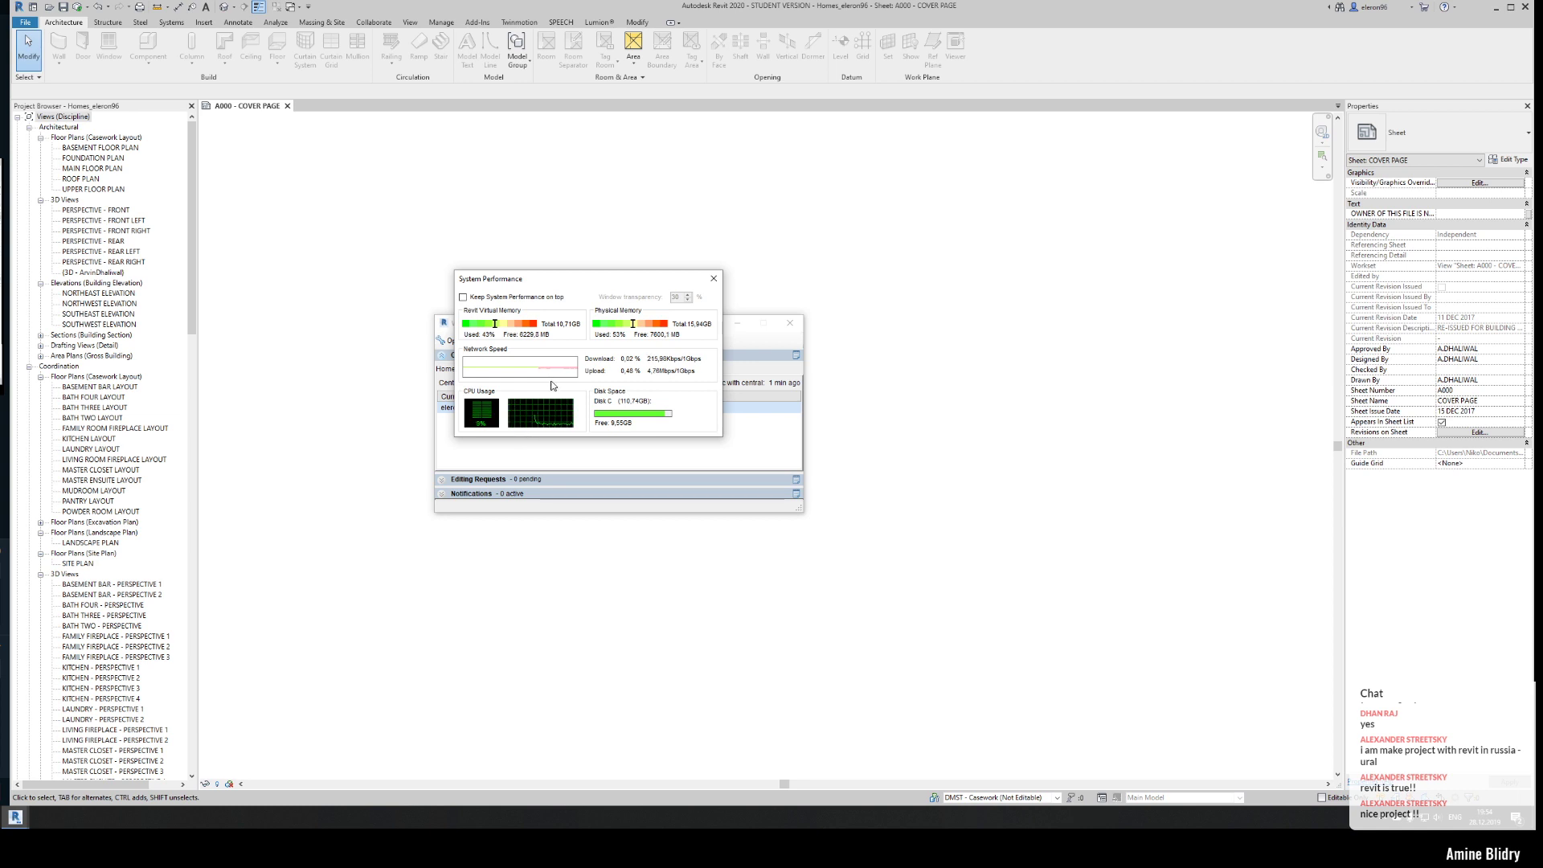
{"action": "left_click", "coordinate": [713, 278]}
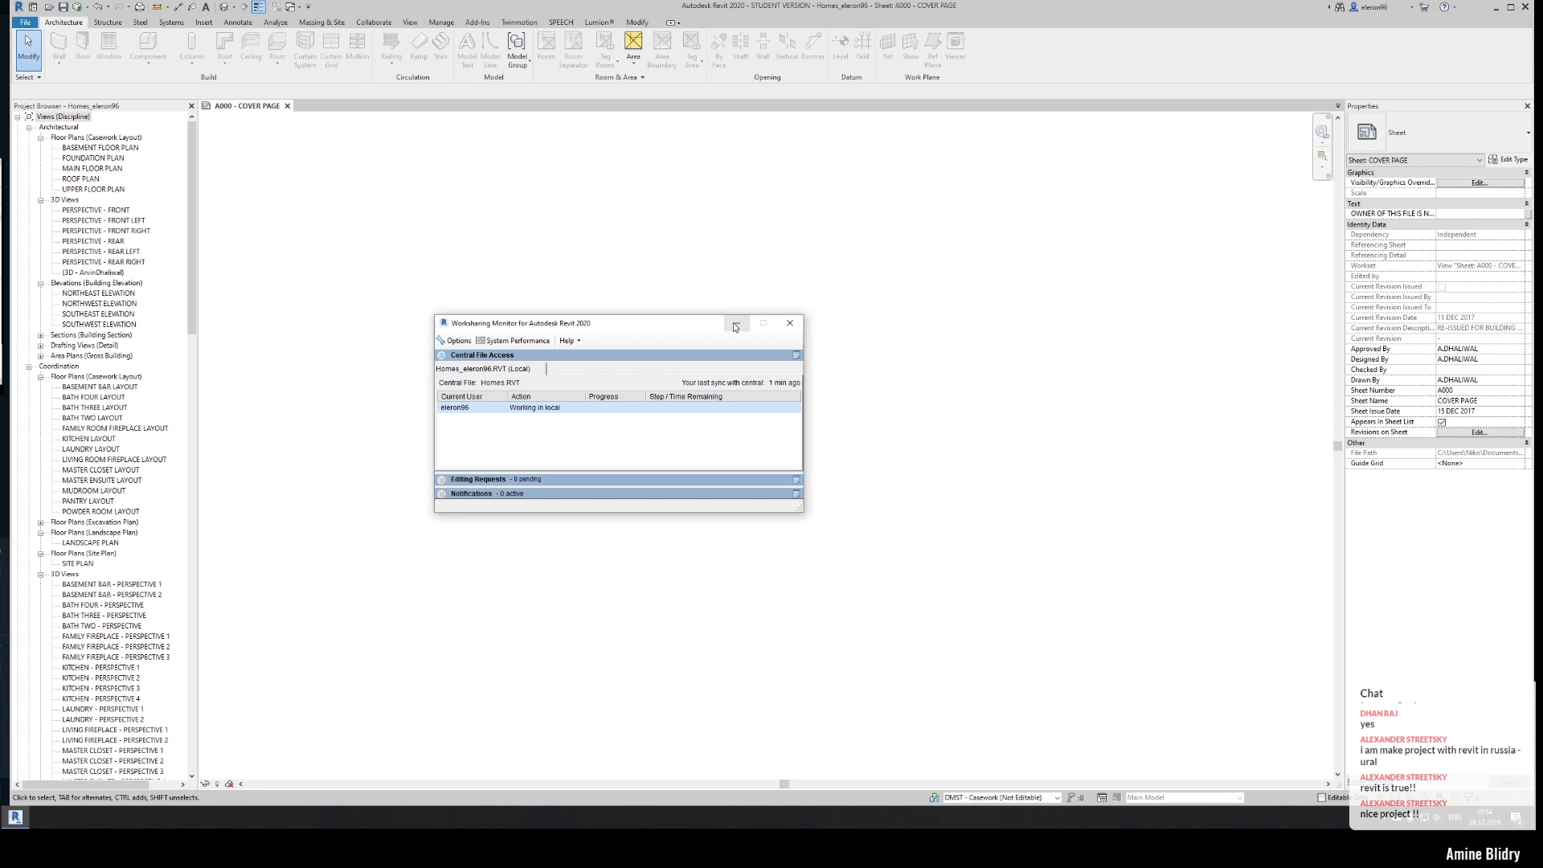
- Minimize the Worksharing Monitor and open the default 3D view, framing the house and the linked site plan
{"action": "left_click_drag", "start_coordinate": [537, 323], "coordinate": [573, 293]}
{"action": "left_click", "coordinate": [773, 294]}
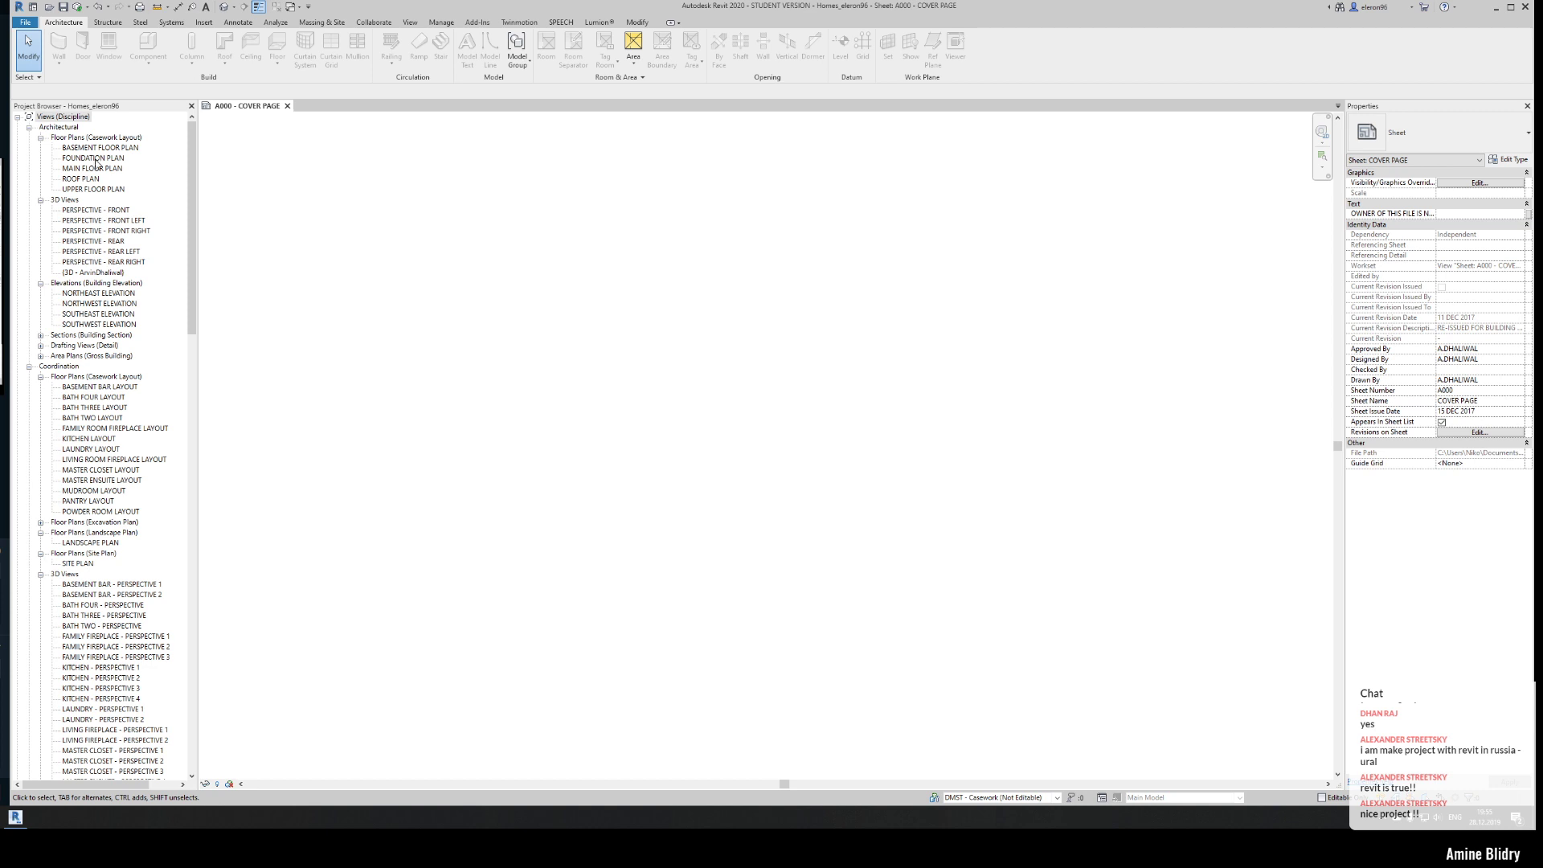
{"action": "left_click", "coordinate": [223, 8]}
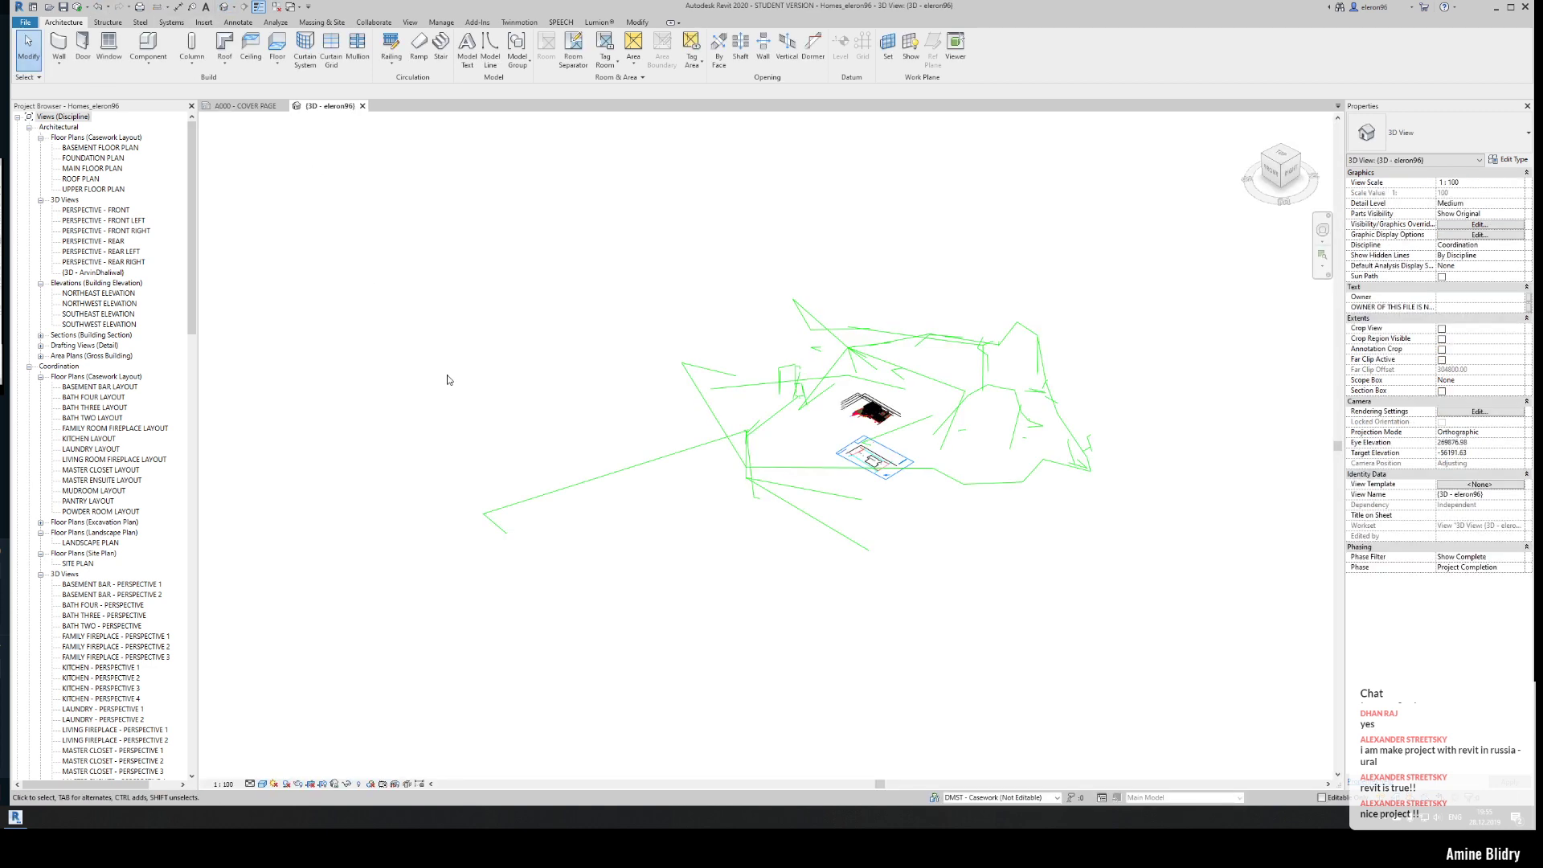
{"action": "scroll", "coordinate": [669, 479], "scroll_direction": "up", "scroll_amount": 5}
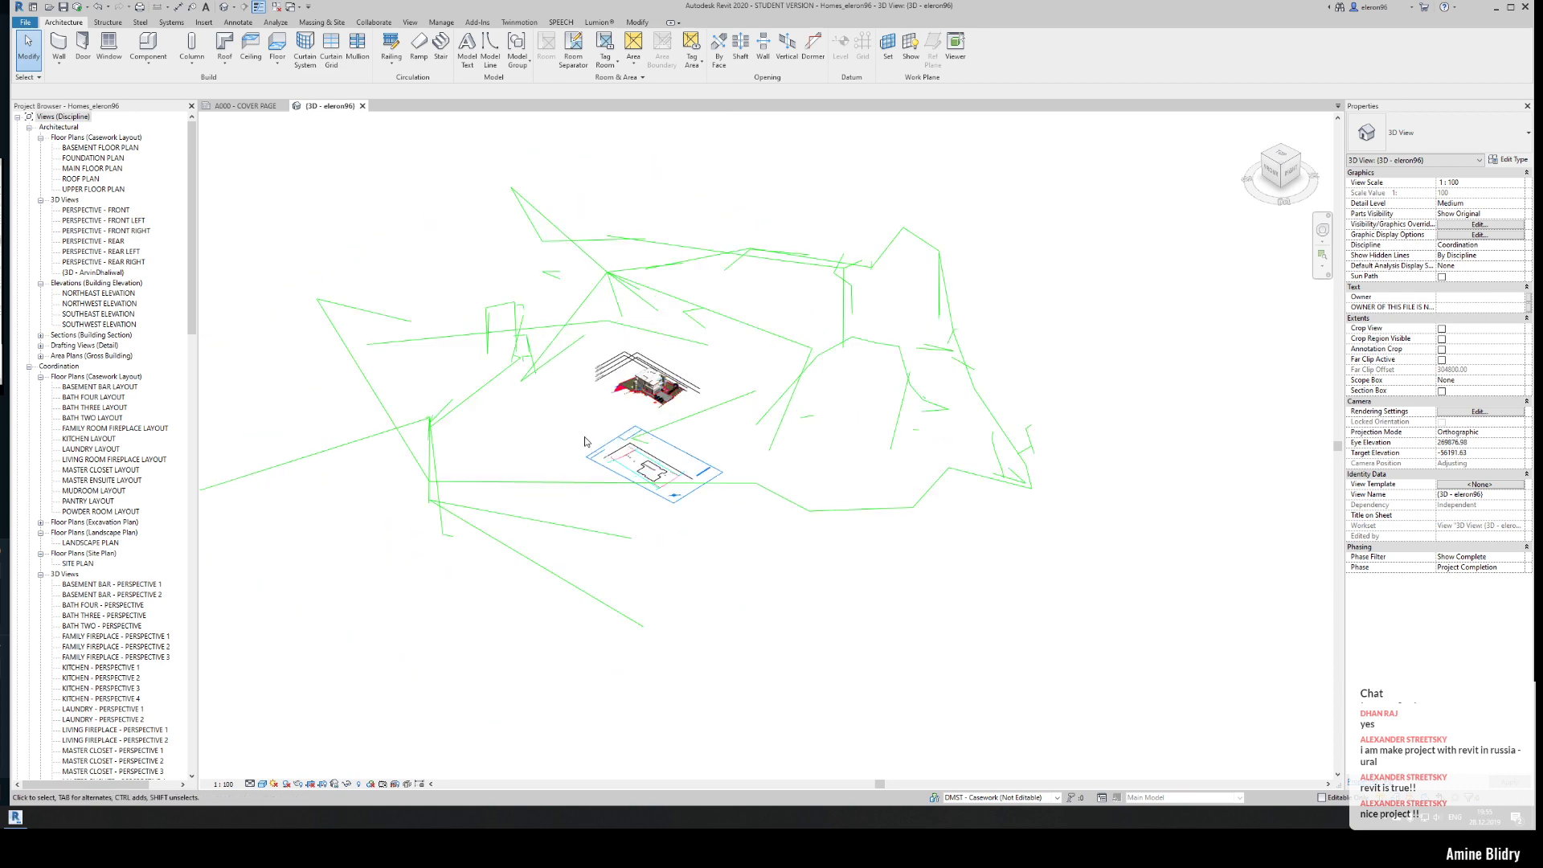
{"action": "scroll", "coordinate": [585, 442], "scroll_direction": "up", "scroll_amount": 2}
{"action": "middle_click_drag", "start_coordinate": [585, 442], "coordinate": [514, 461]}
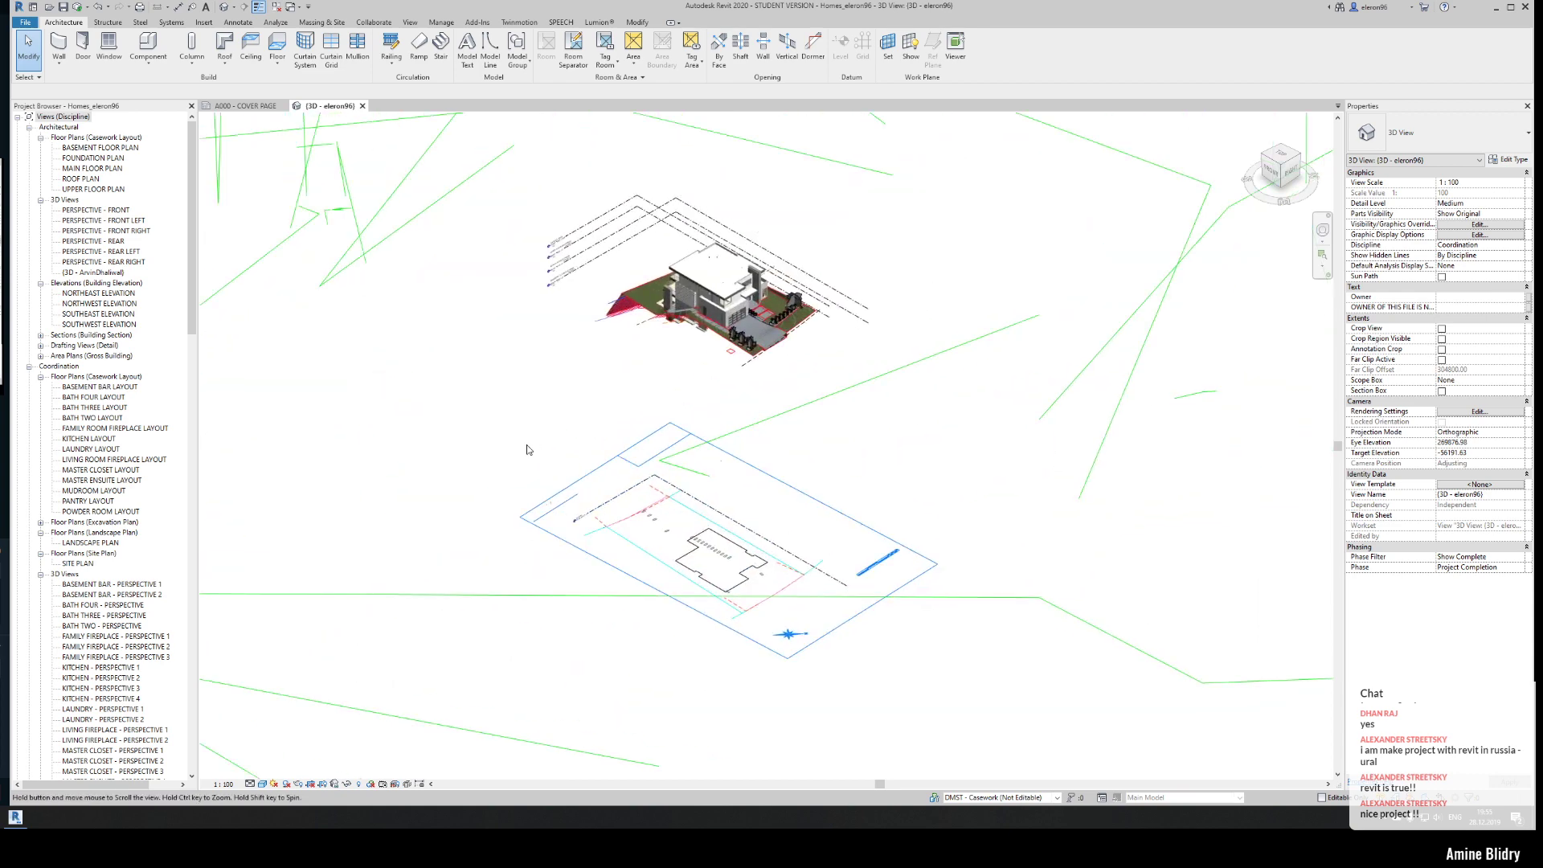
- Remove the missing site plan DWG from the project's CAD links in Manage Links
{"action": "left_click", "coordinate": [441, 23]}
{"action": "left_click", "coordinate": [815, 48]}
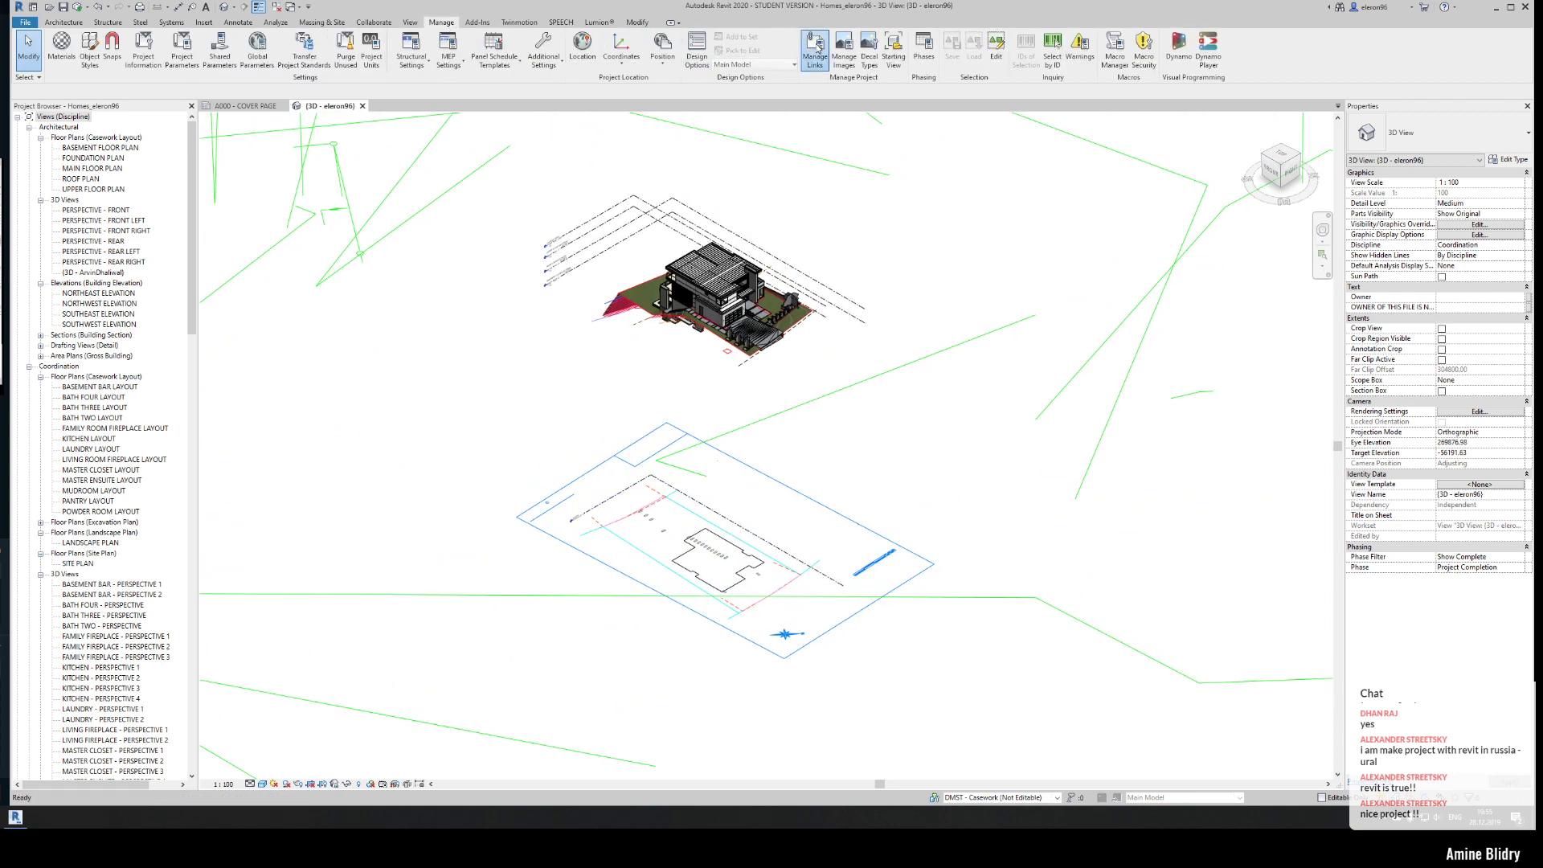
{"action": "left_click", "coordinate": [631, 246]}
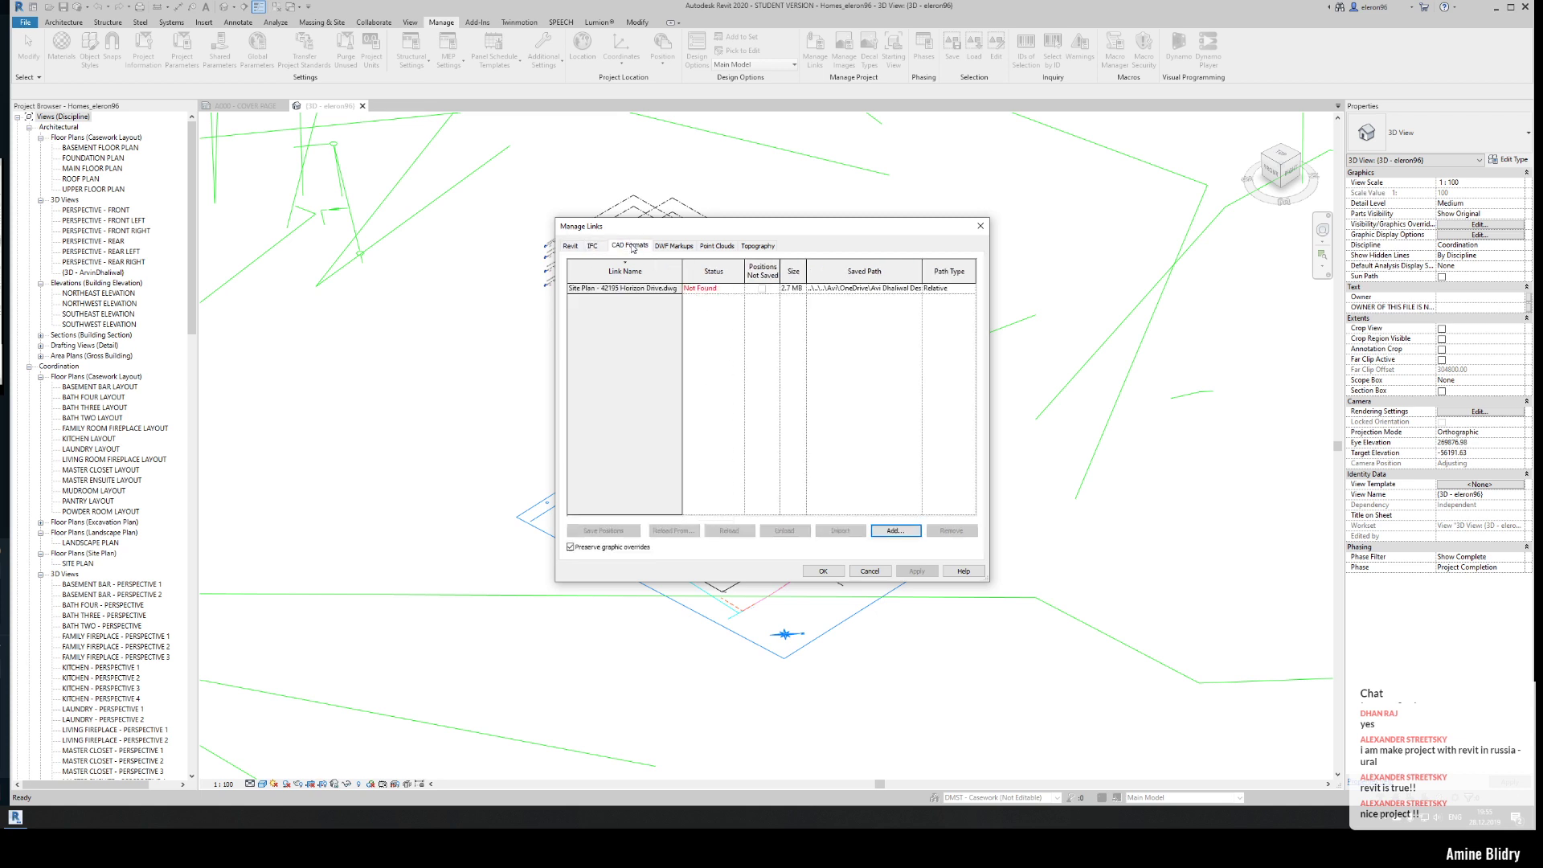
{"action": "left_click", "coordinate": [619, 287]}
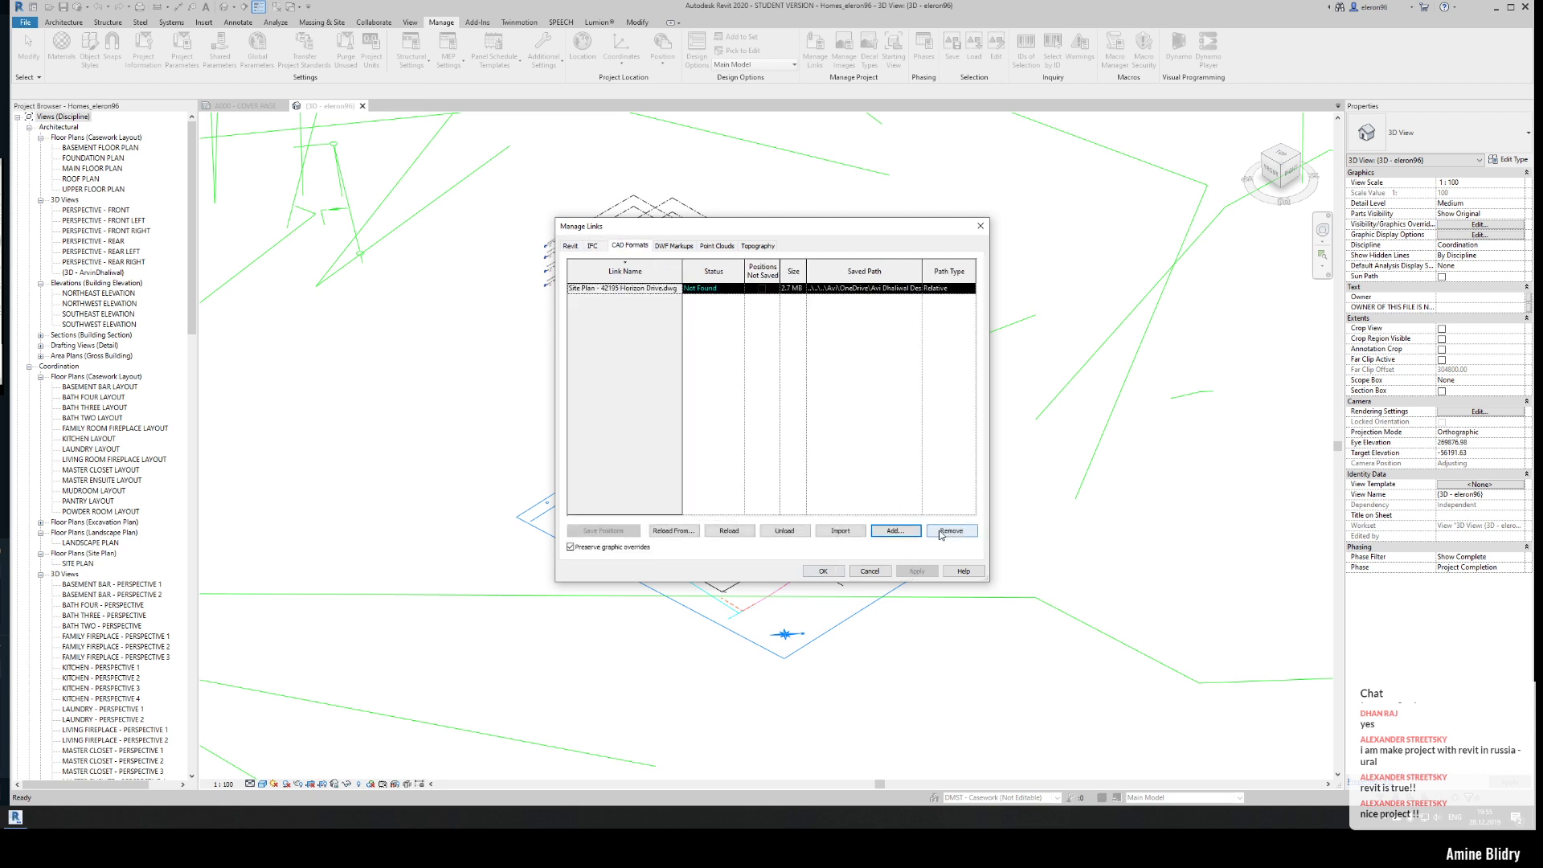
{"action": "left_click", "coordinate": [942, 532]}
{"action": "left_click", "coordinate": [823, 570]}
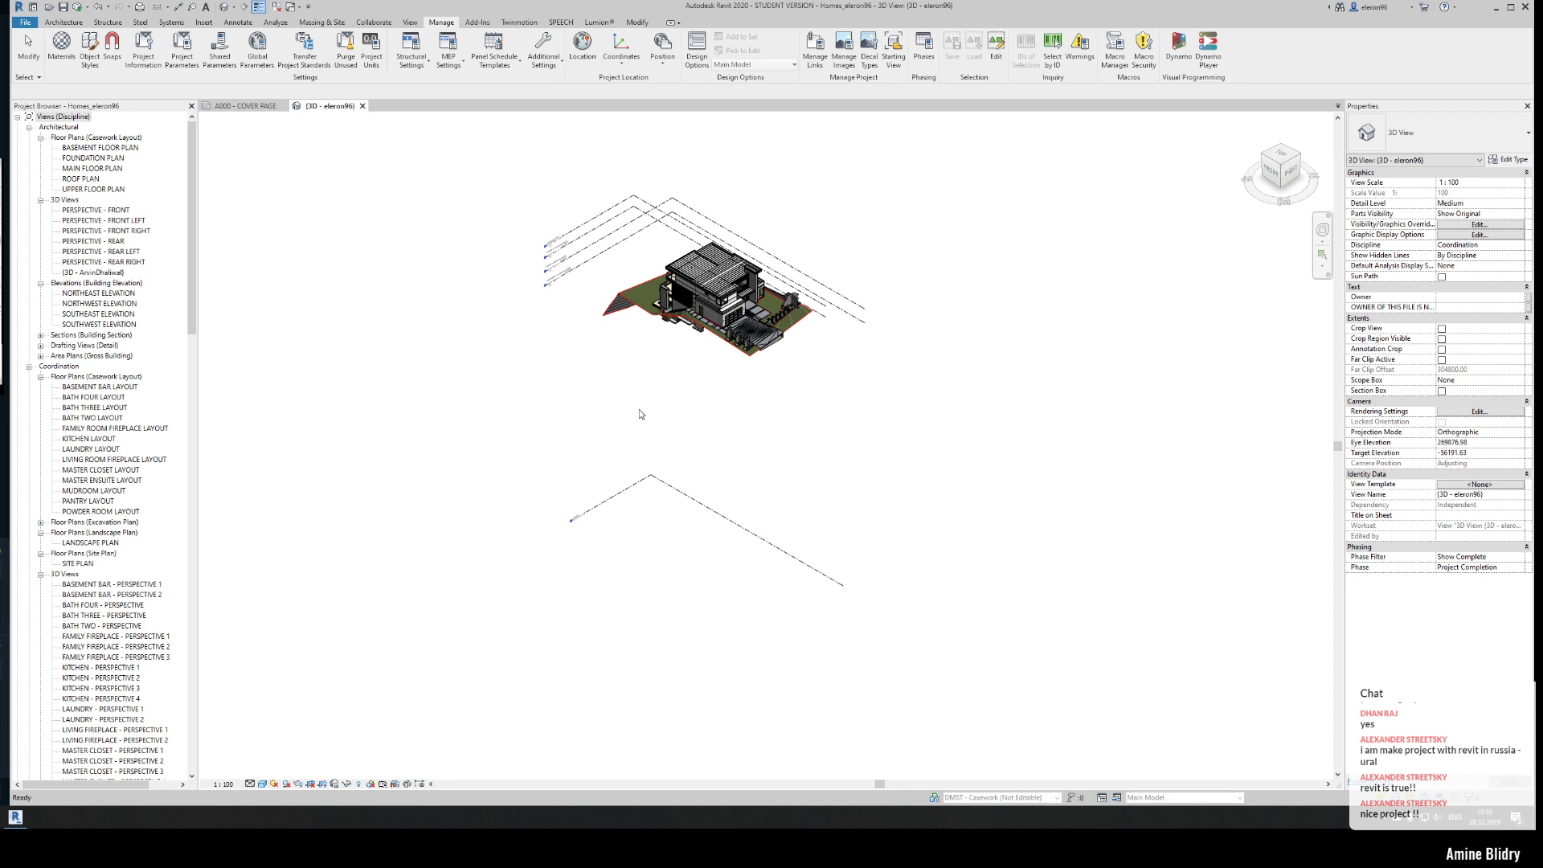
- Synchronize the model with central and close the local project
{"action": "scroll", "coordinate": [557, 427], "scroll_direction": "down", "scroll_amount": 3}
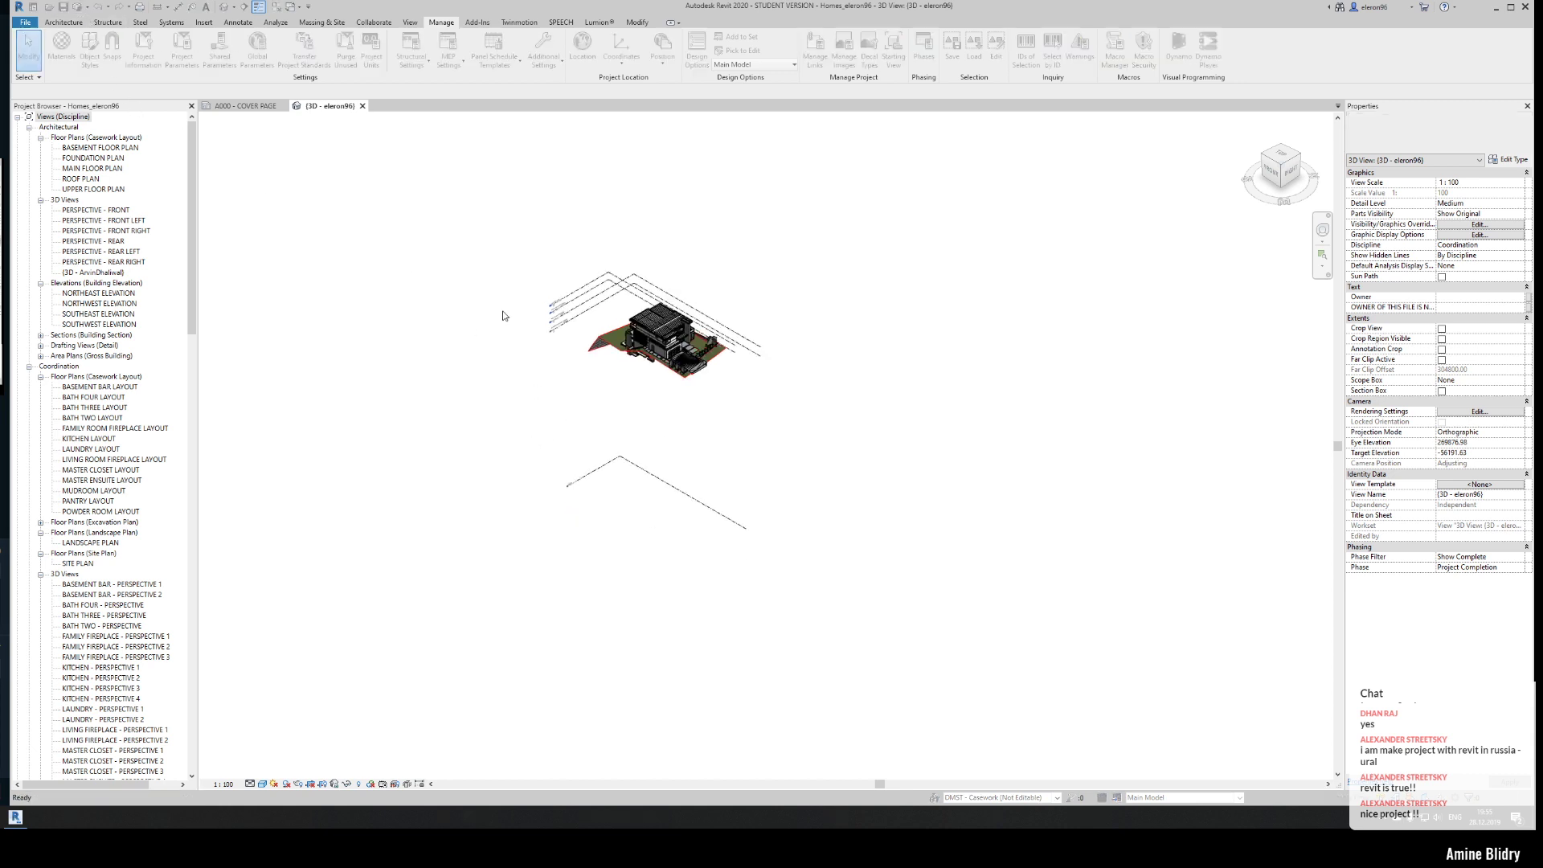
{"action": "left_click", "coordinate": [677, 362]}
{"action": "left_click", "coordinate": [765, 479]}
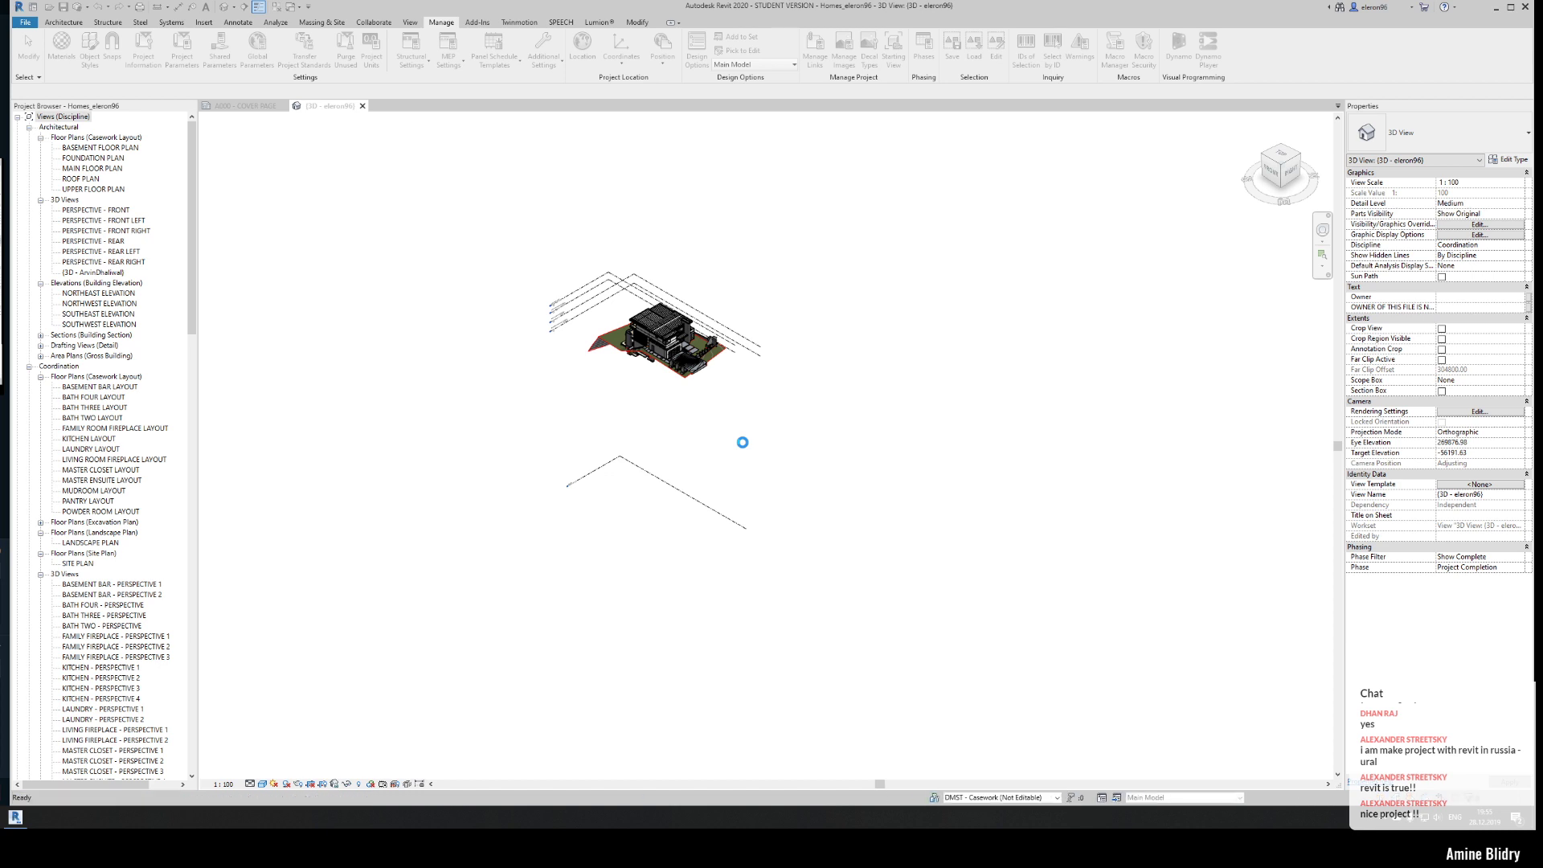
{"action": "left_click", "coordinate": [26, 22]}
{"action": "left_click", "coordinate": [67, 260]}
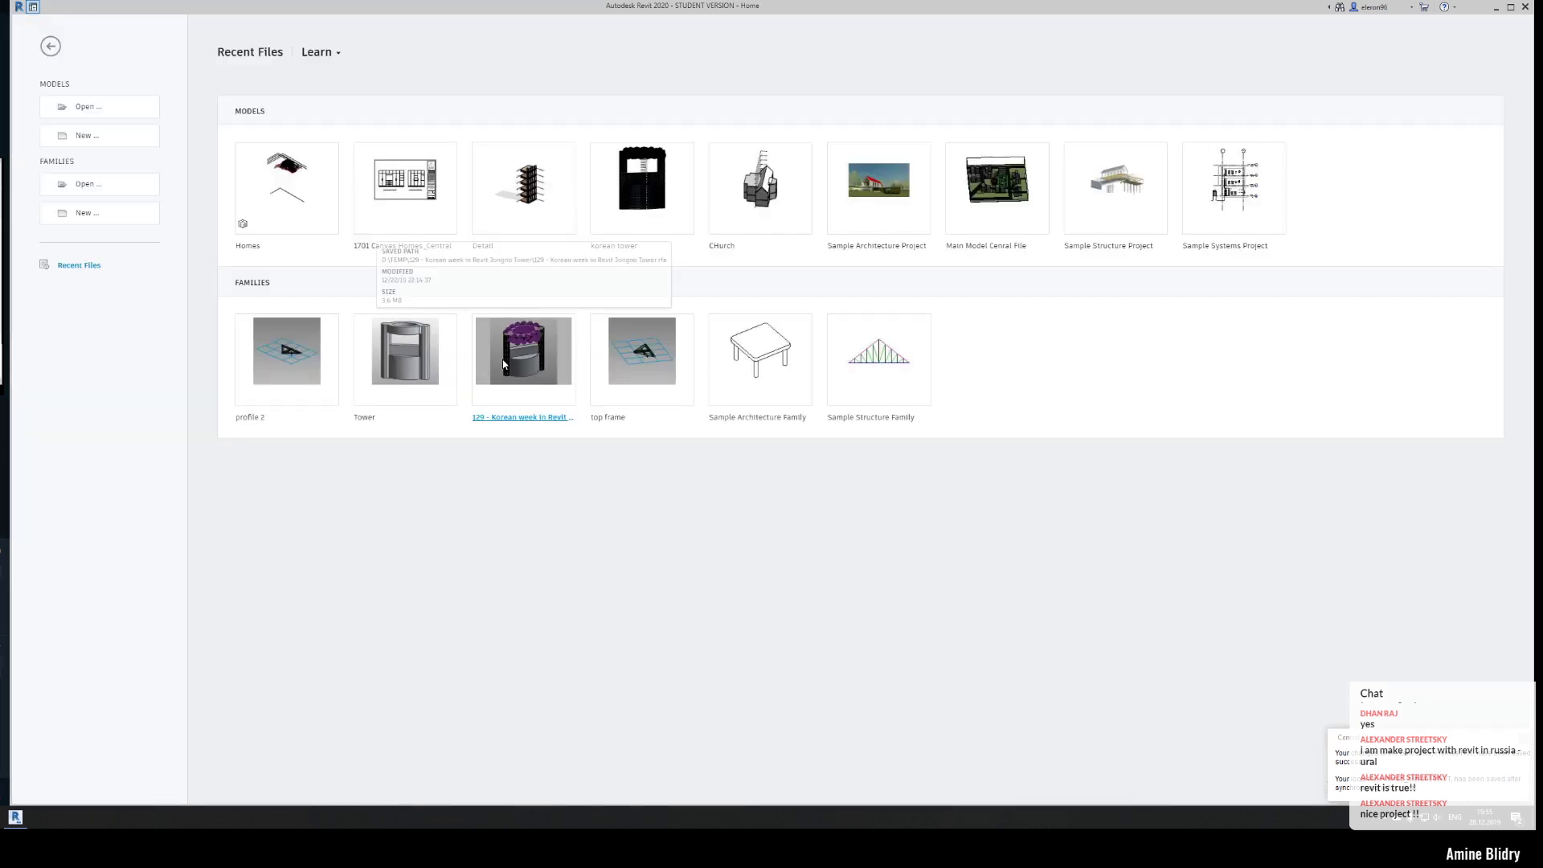
- Open Homes.rvt from the Gift folder detached from central, discarding its worksets, and widen the Project Browser
{"action": "left_click", "coordinate": [94, 106]}
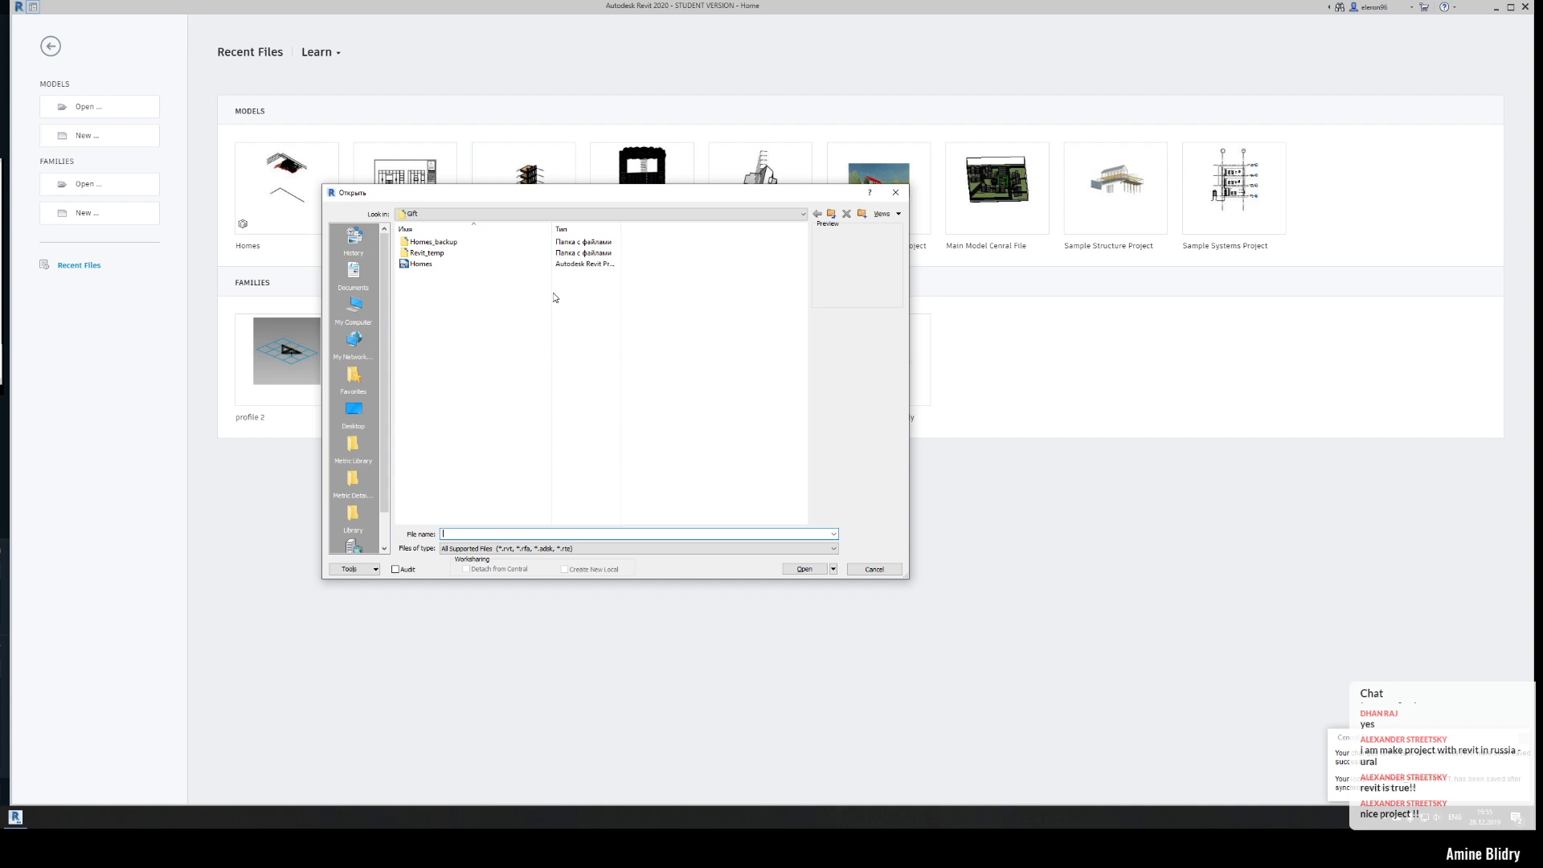
{"action": "left_click", "coordinate": [420, 266]}
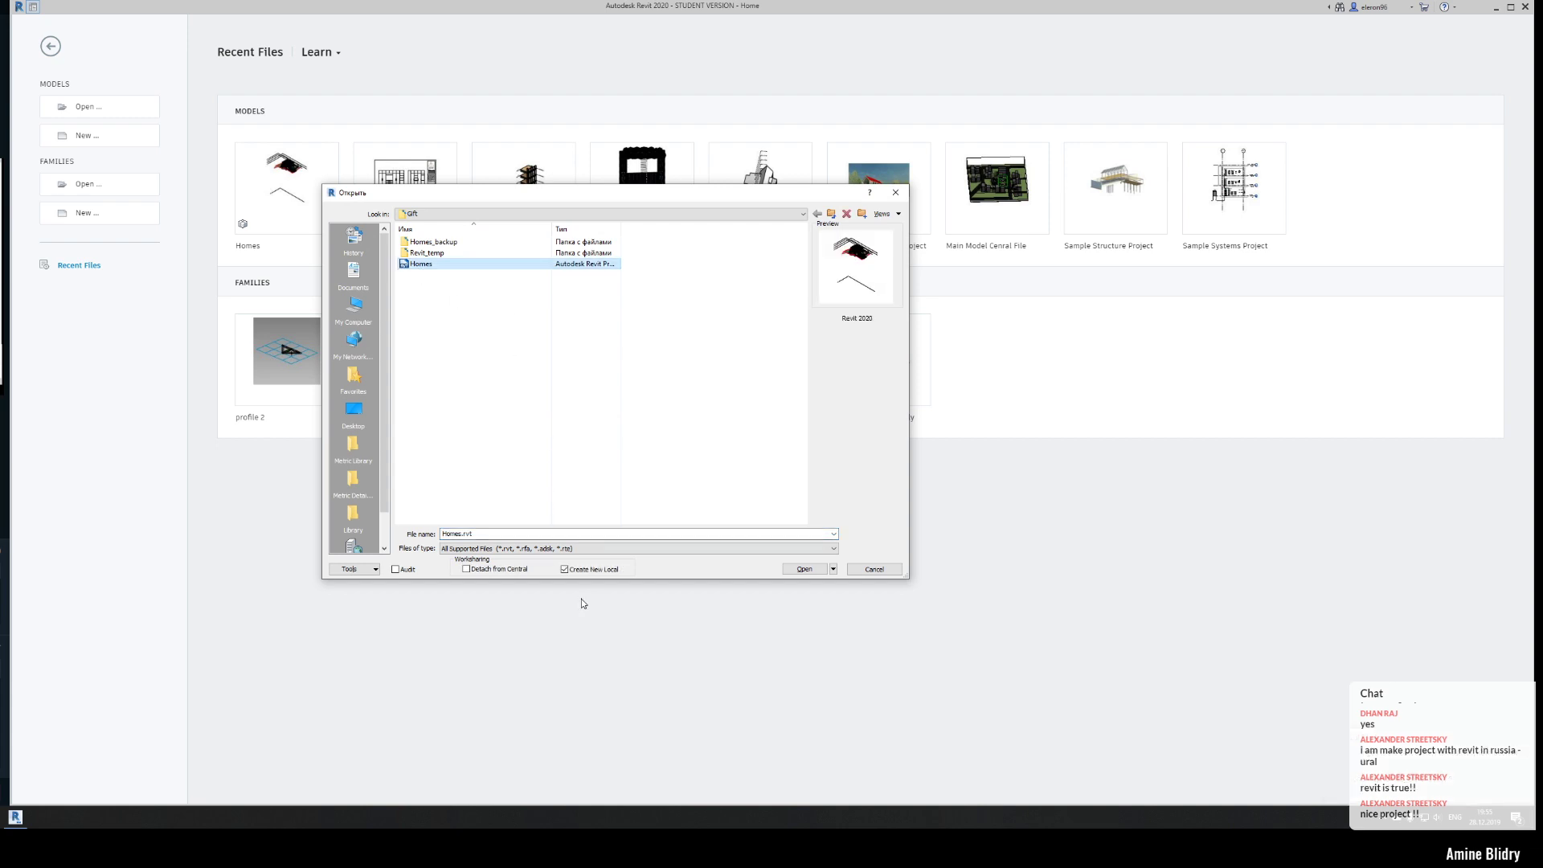
{"action": "left_click", "coordinate": [495, 572]}
{"action": "left_click", "coordinate": [803, 568]}
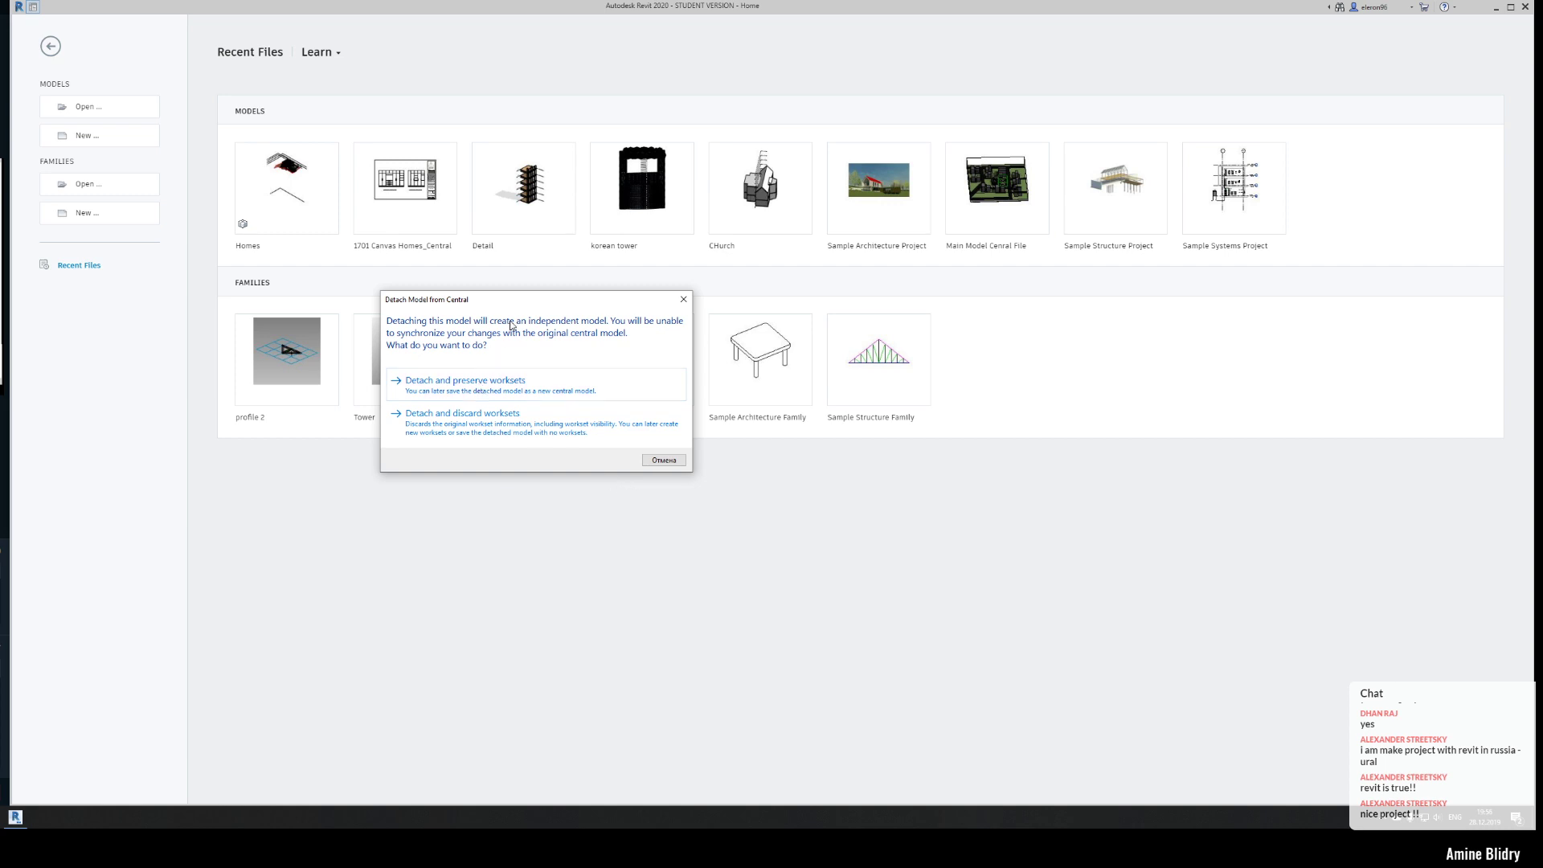
{"action": "left_click_drag", "start_coordinate": [533, 307], "coordinate": [705, 246]}
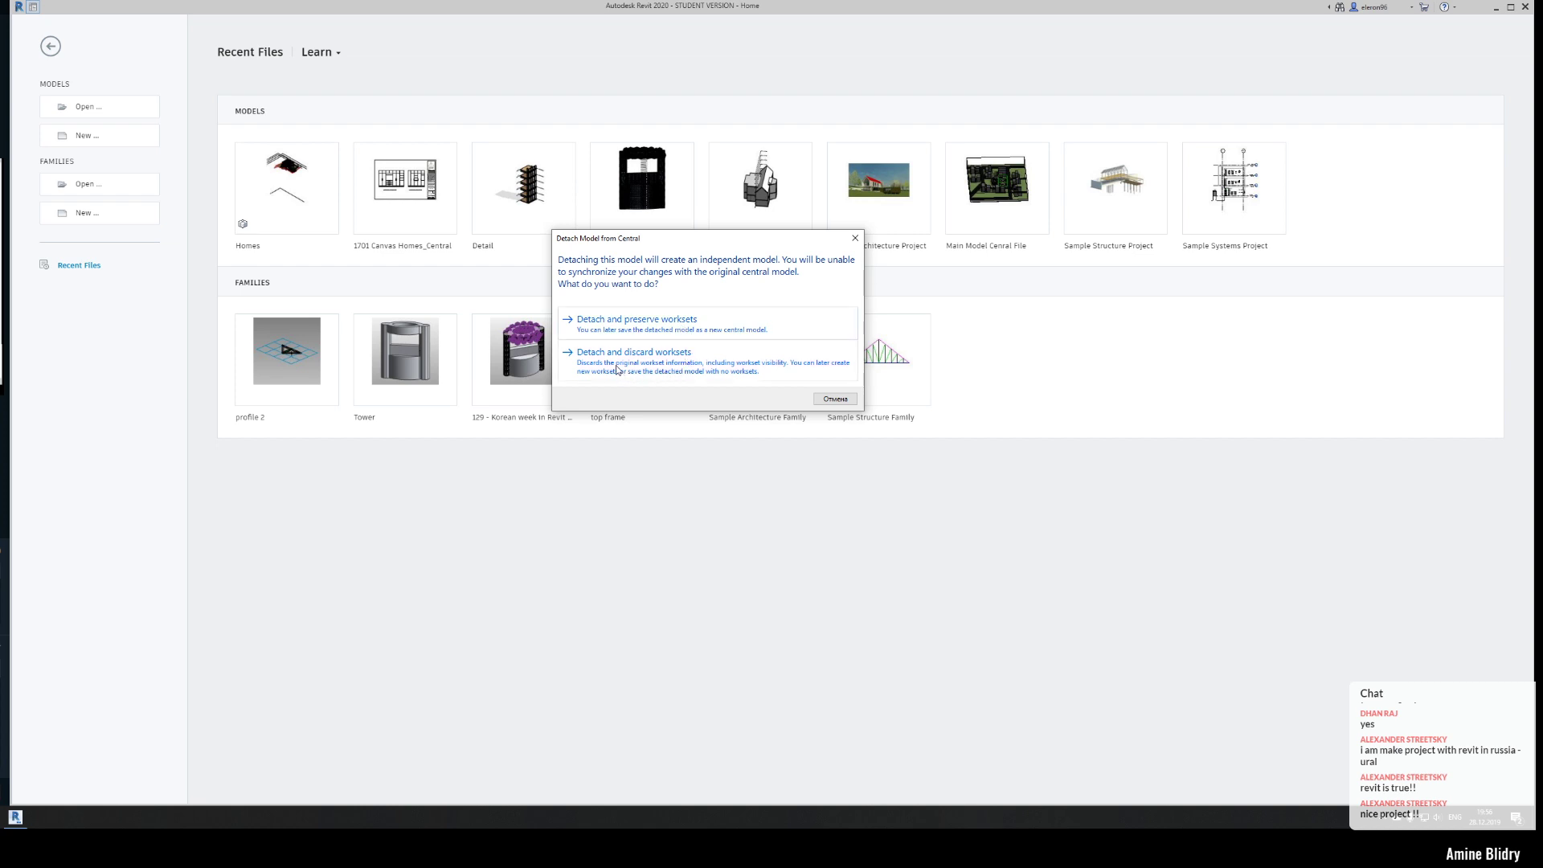
{"action": "left_click", "coordinate": [711, 369]}
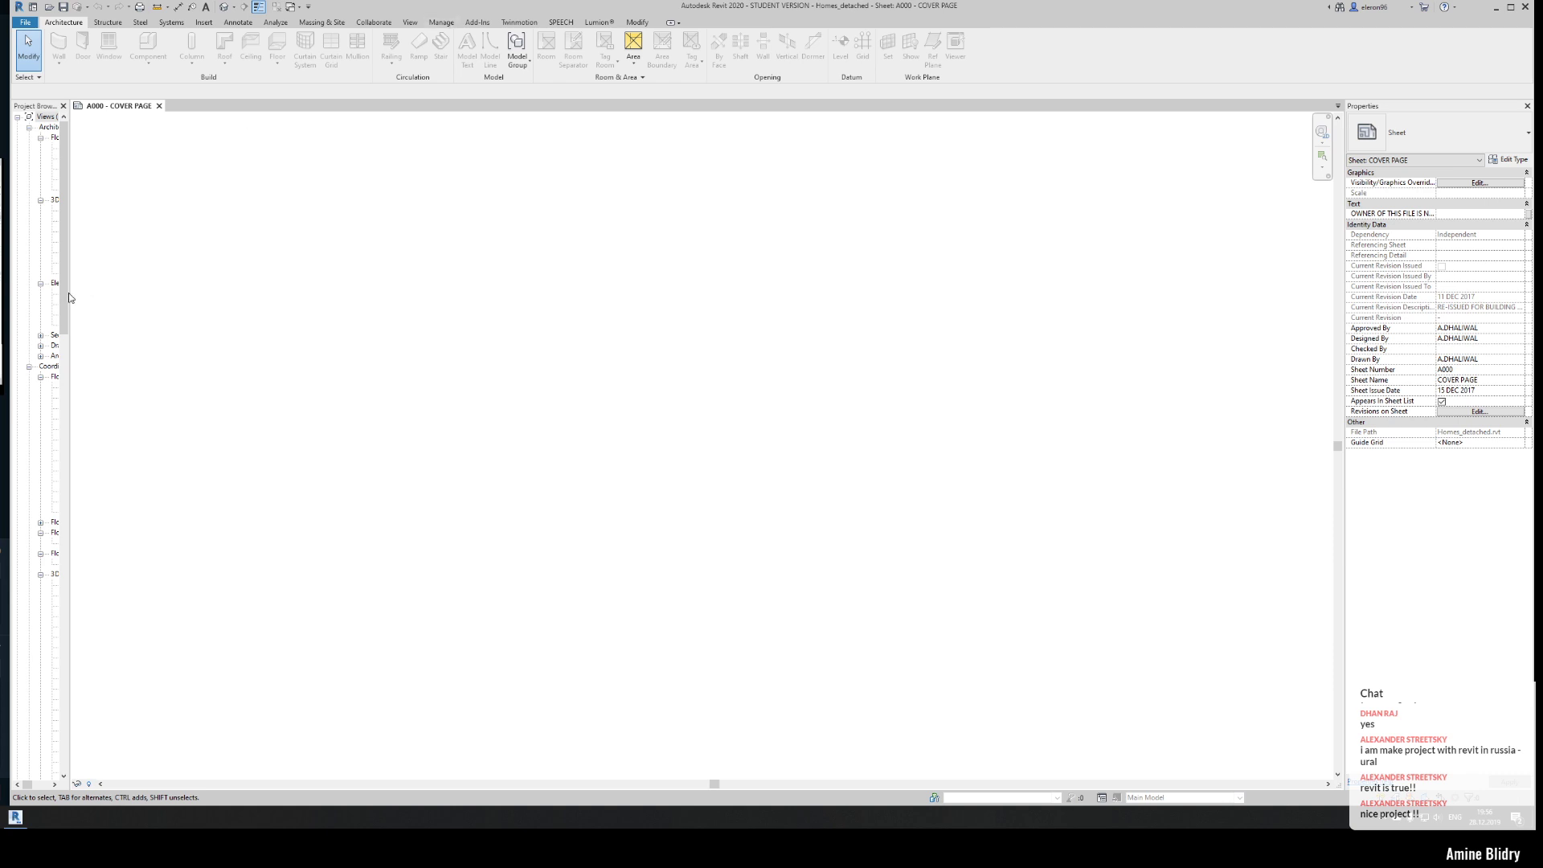
{"action": "left_click_drag", "start_coordinate": [70, 292], "coordinate": [244, 295]}
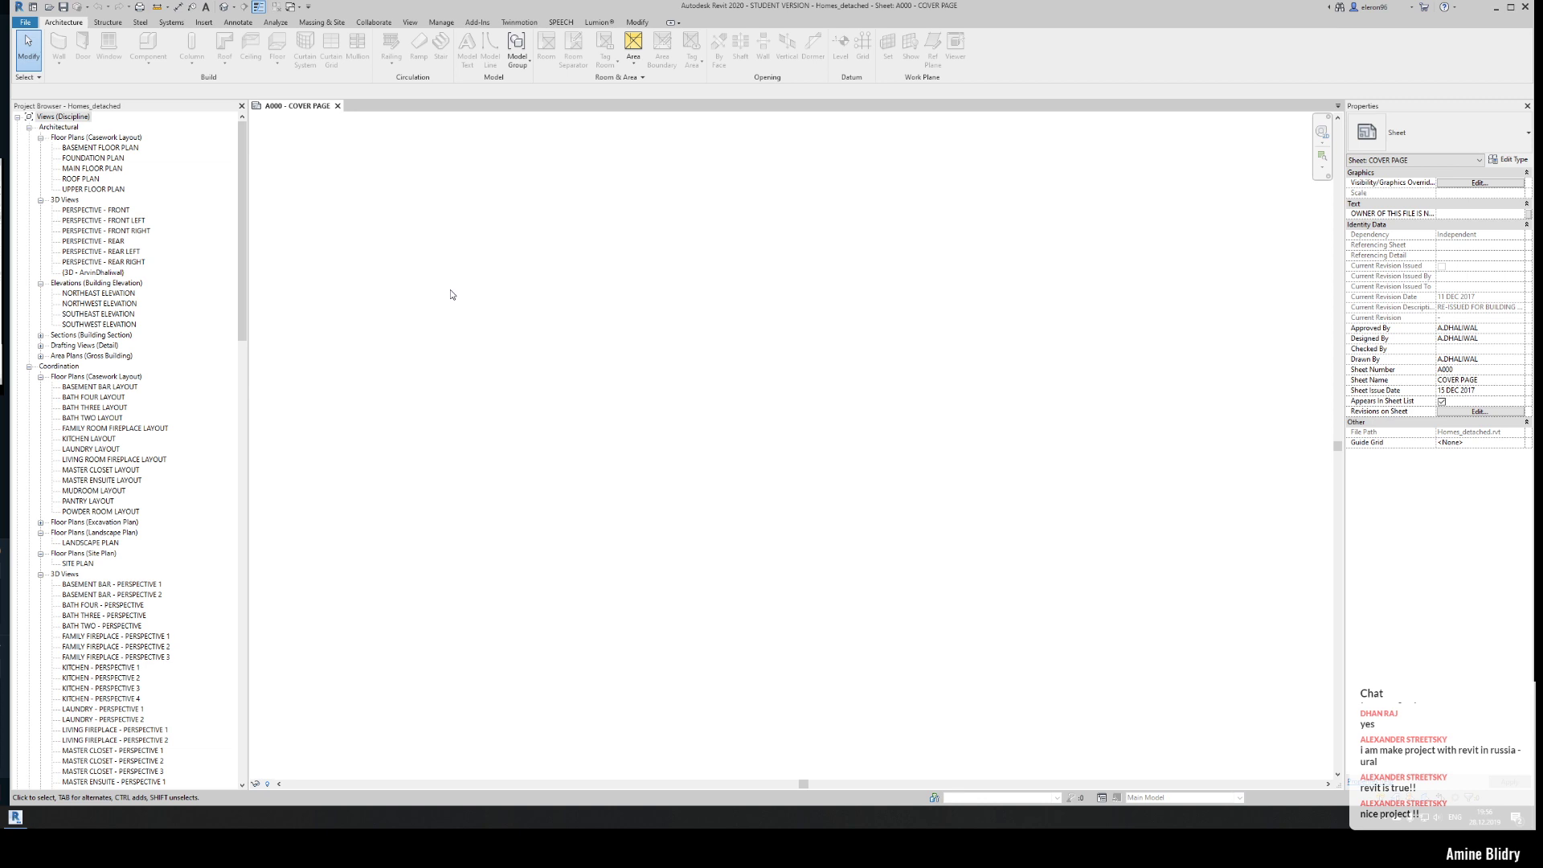
- Save the detached project in the Gift folder, replacing "detached" in its file name with the presenter's first name and _Gift
{"action": "left_click", "coordinate": [29, 22]}
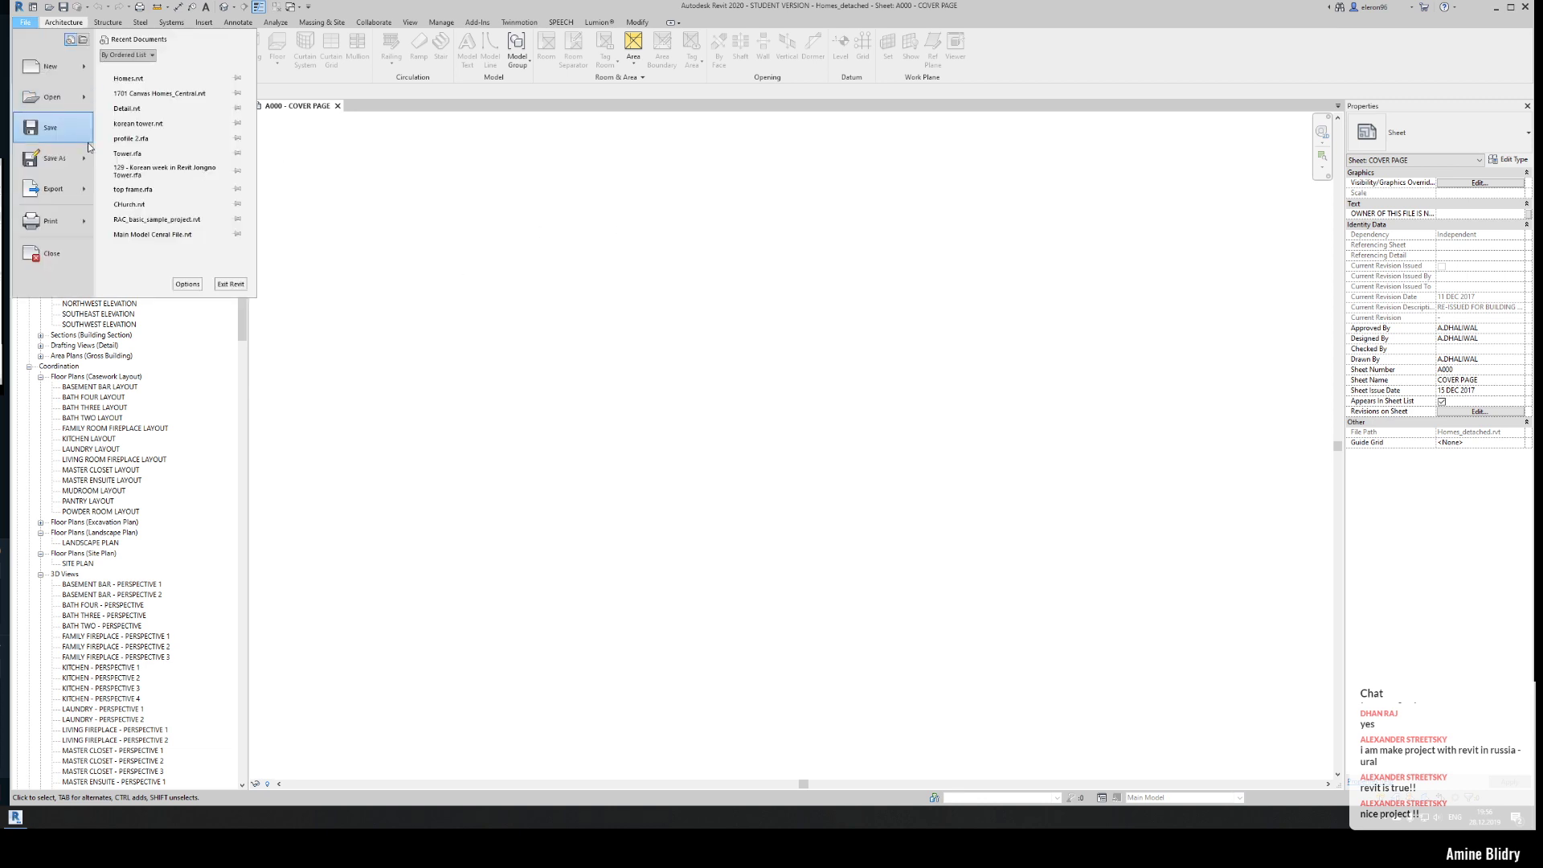
{"action": "mouse_move", "coordinate": [87, 161]}
{"action": "left_click", "coordinate": [145, 137]}
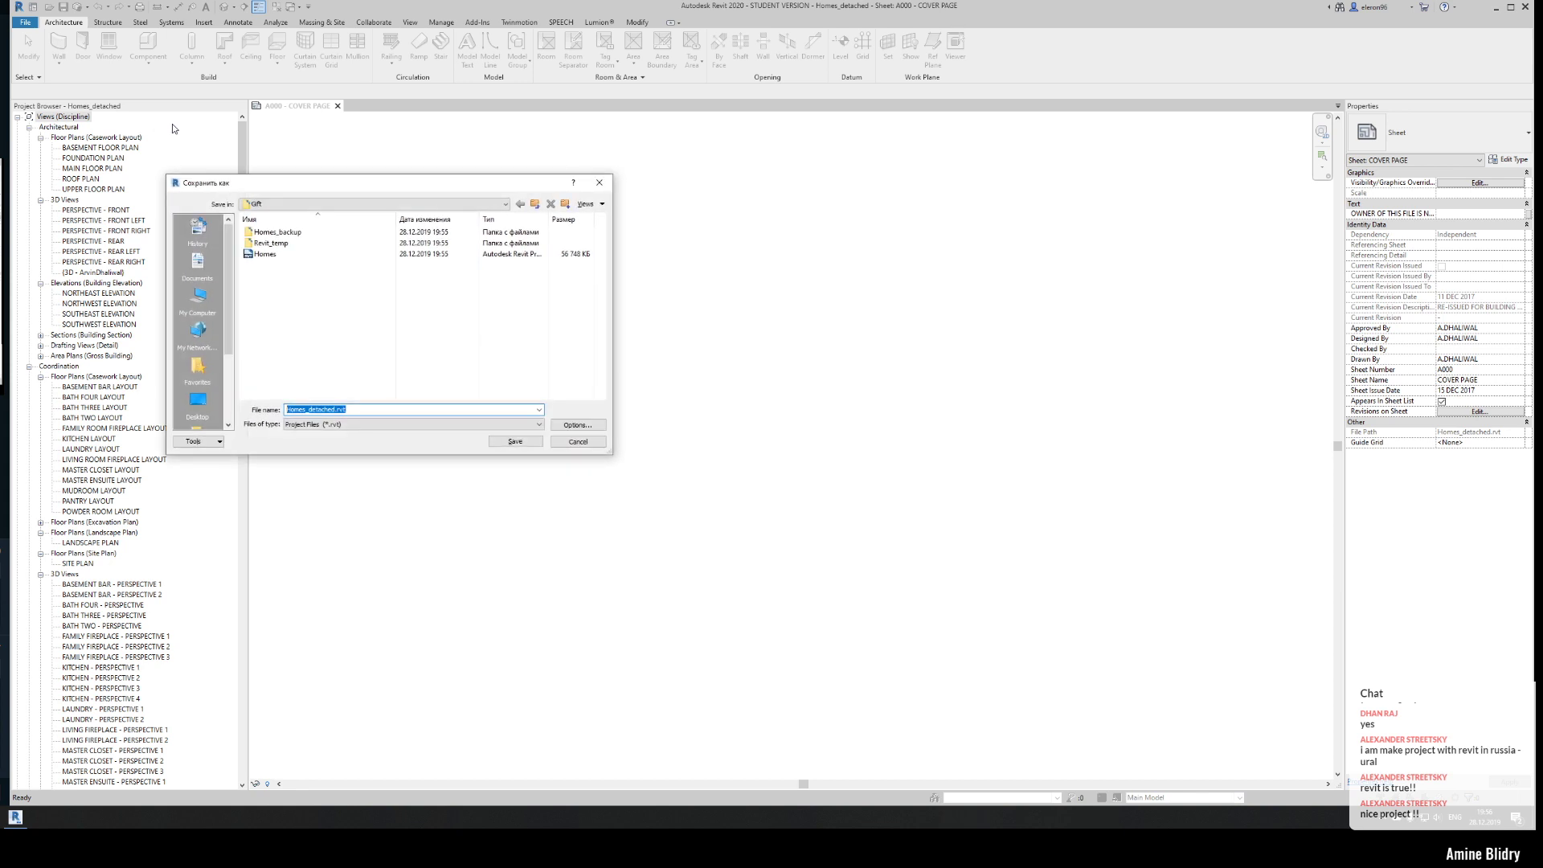
{"action": "left_click", "coordinate": [353, 410]}
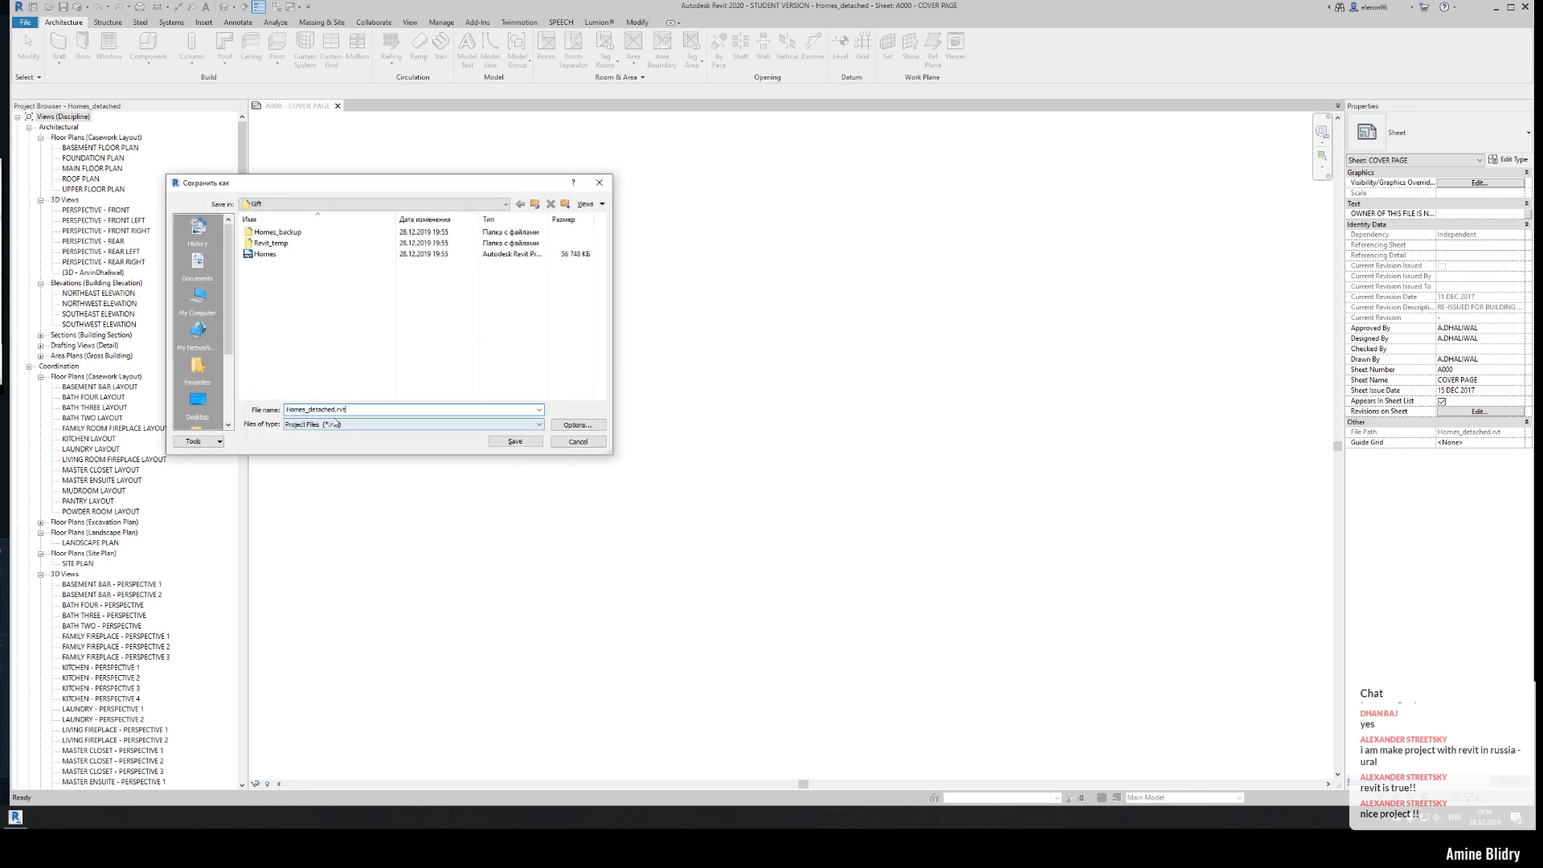
{"action": "left_click_drag", "start_coordinate": [312, 411], "coordinate": [309, 409]}
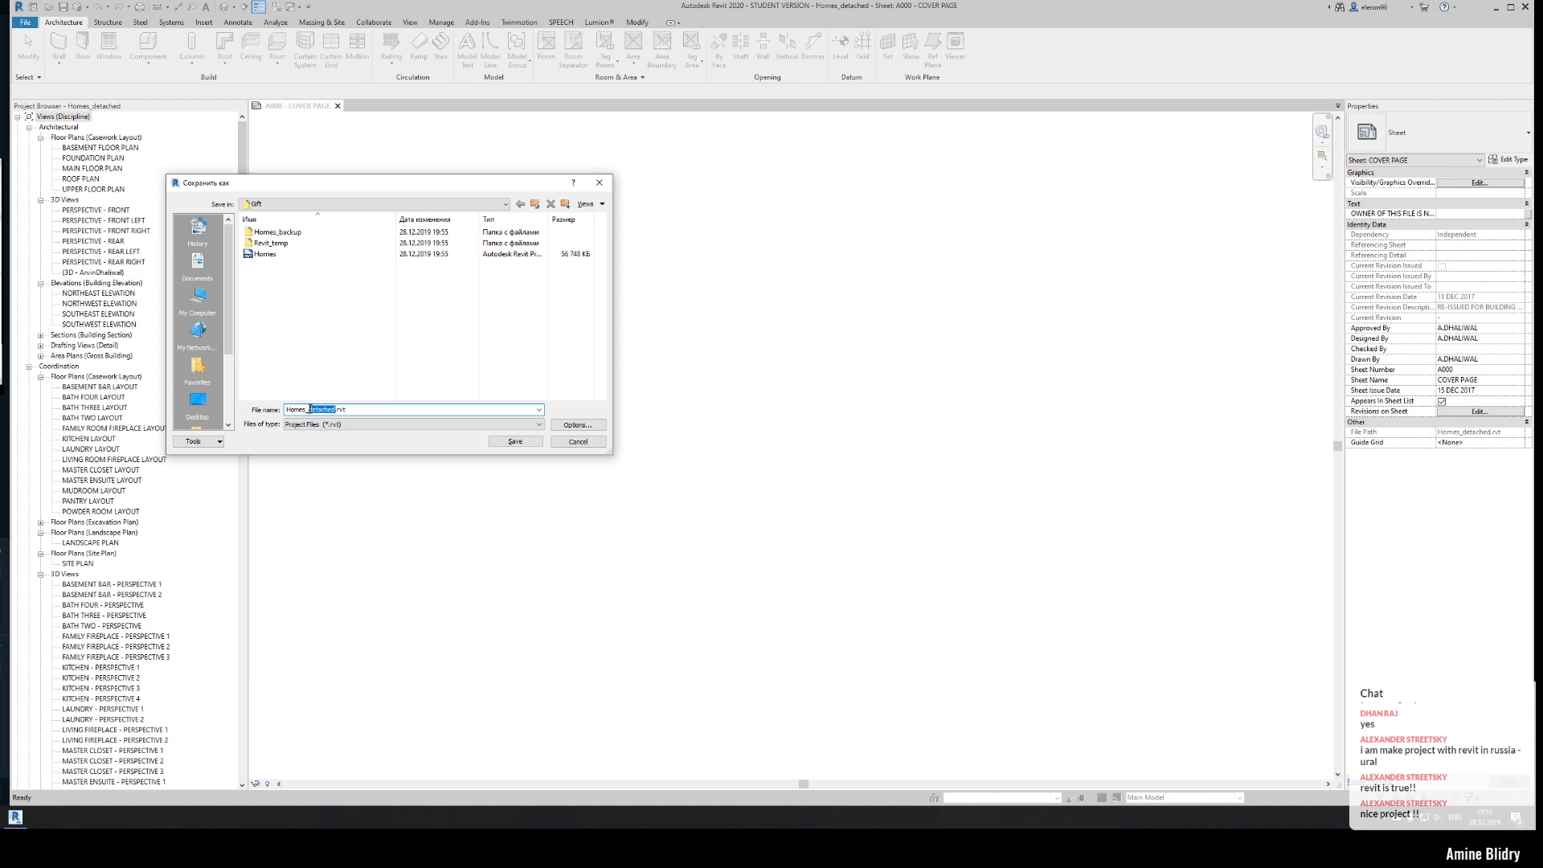
{"action": "type", "text": "Niko_Gift"}
{"action": "left_click", "coordinate": [577, 425]}
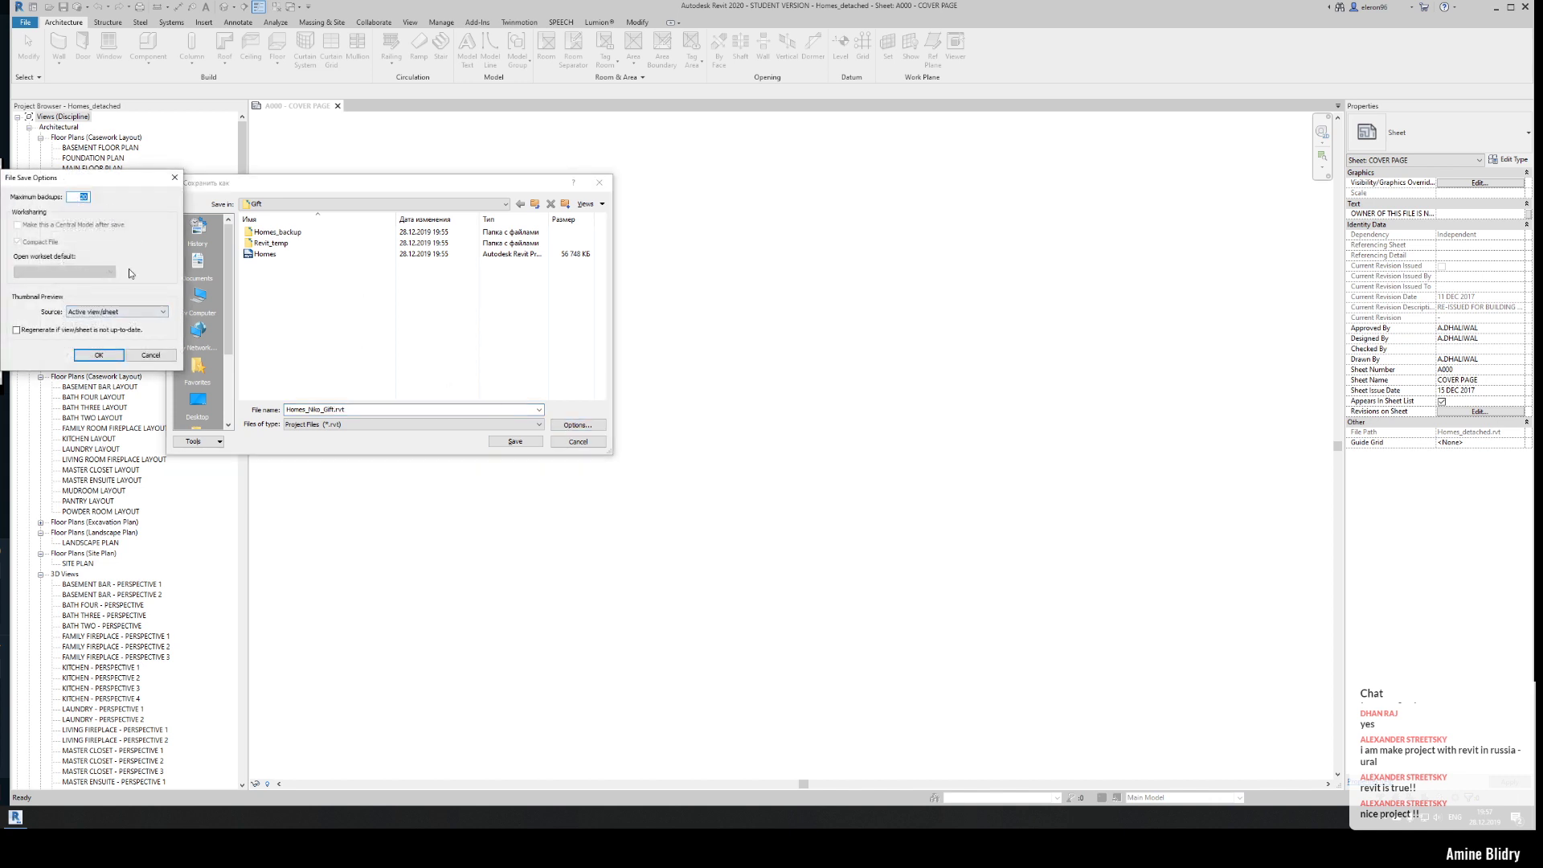
{"action": "left_click", "coordinate": [98, 355]}
{"action": "left_click", "coordinate": [506, 441]}
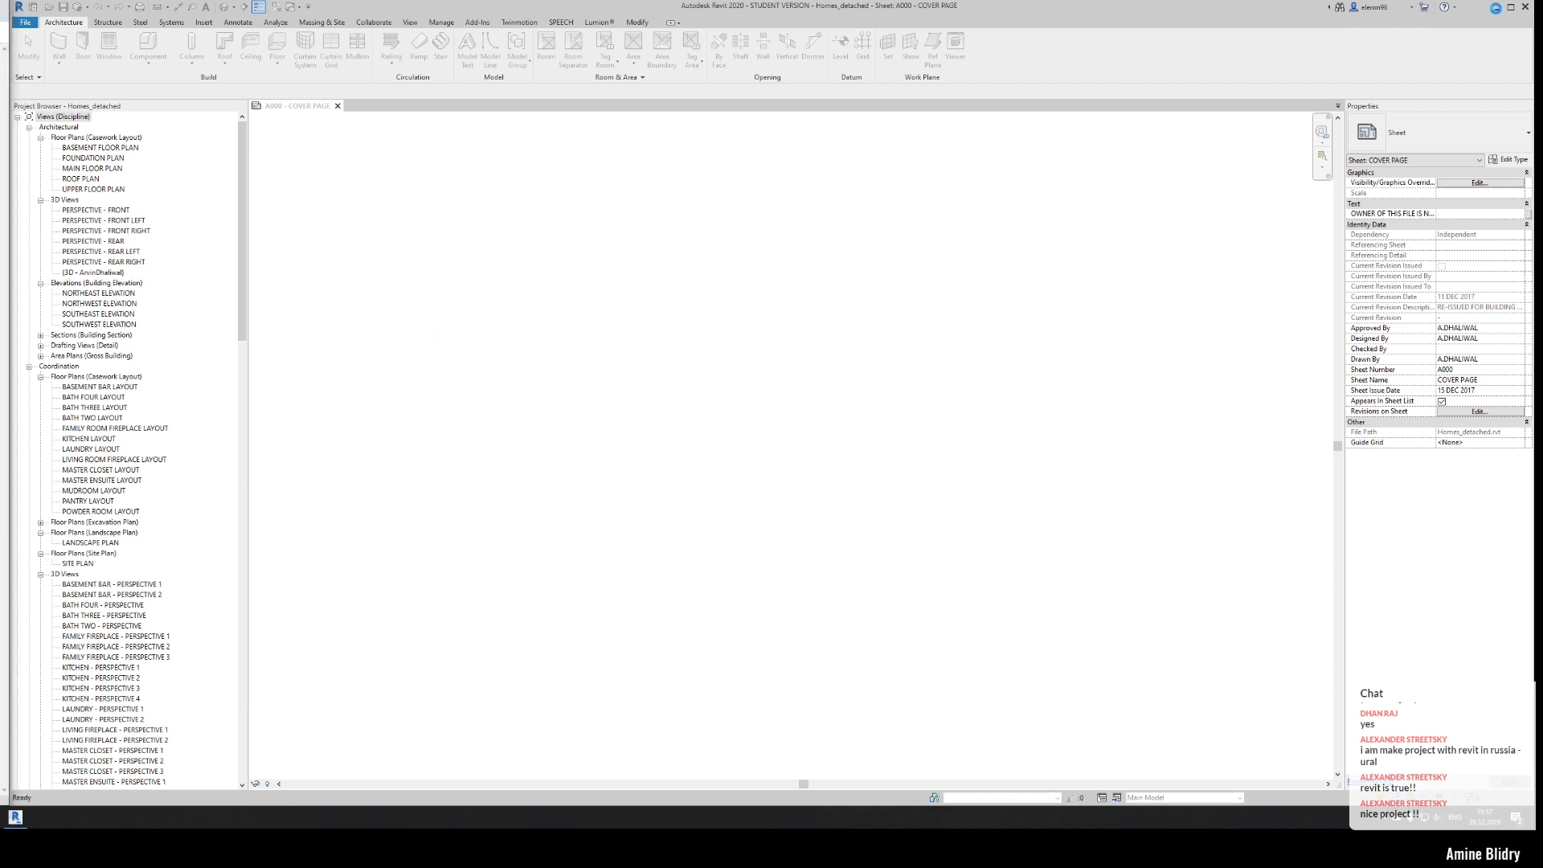
- Switch to File Explorer, select the saved gift project, and post its MediaFire link in the live stream chat
{"action": "left_click", "coordinate": [1496, 7]}
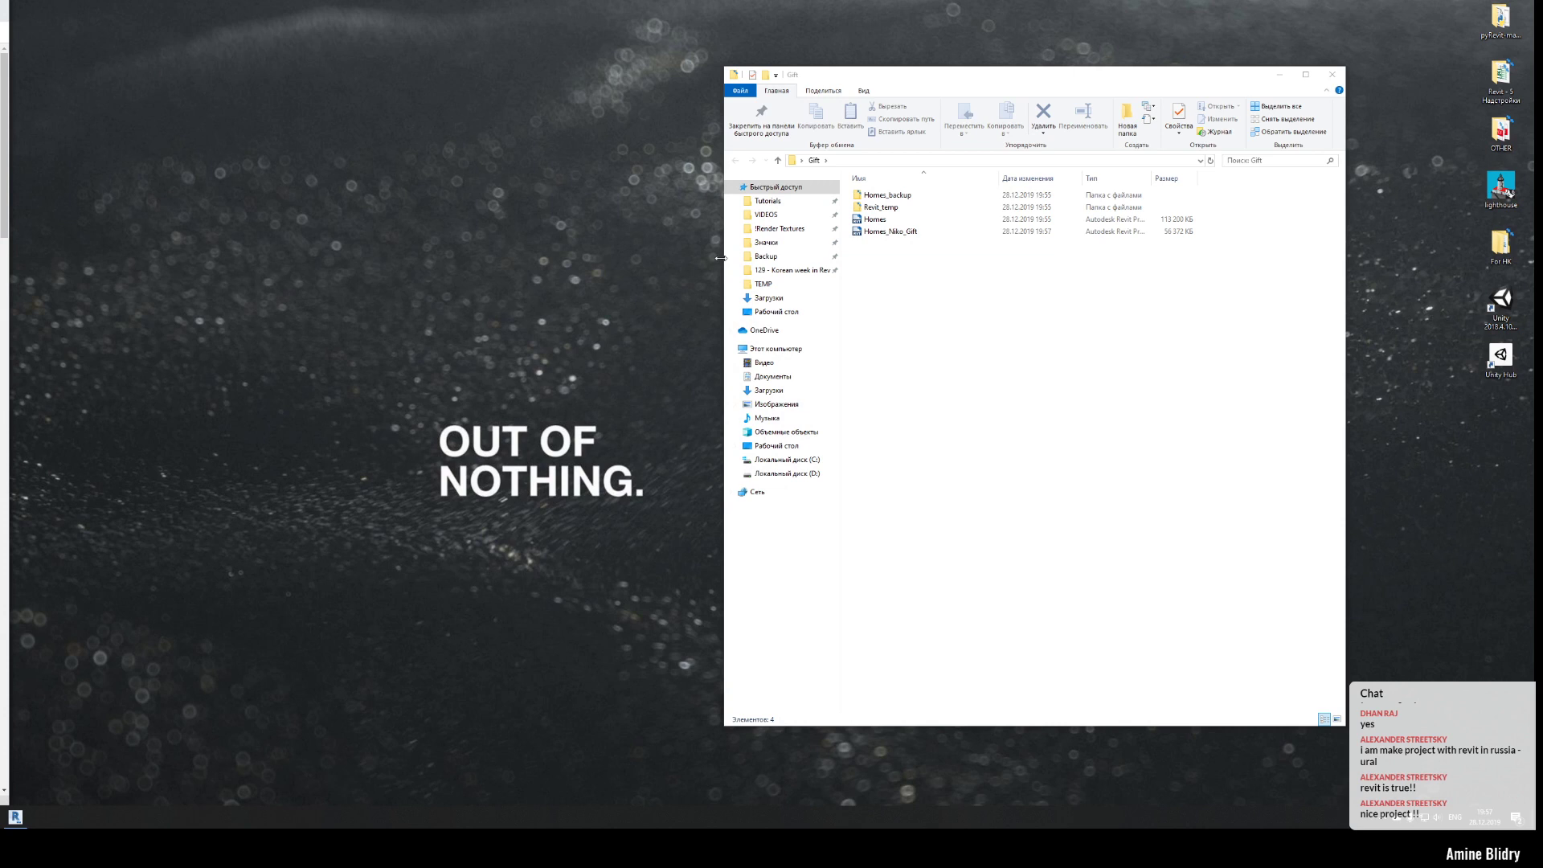
{"action": "left_click", "coordinate": [890, 232]}
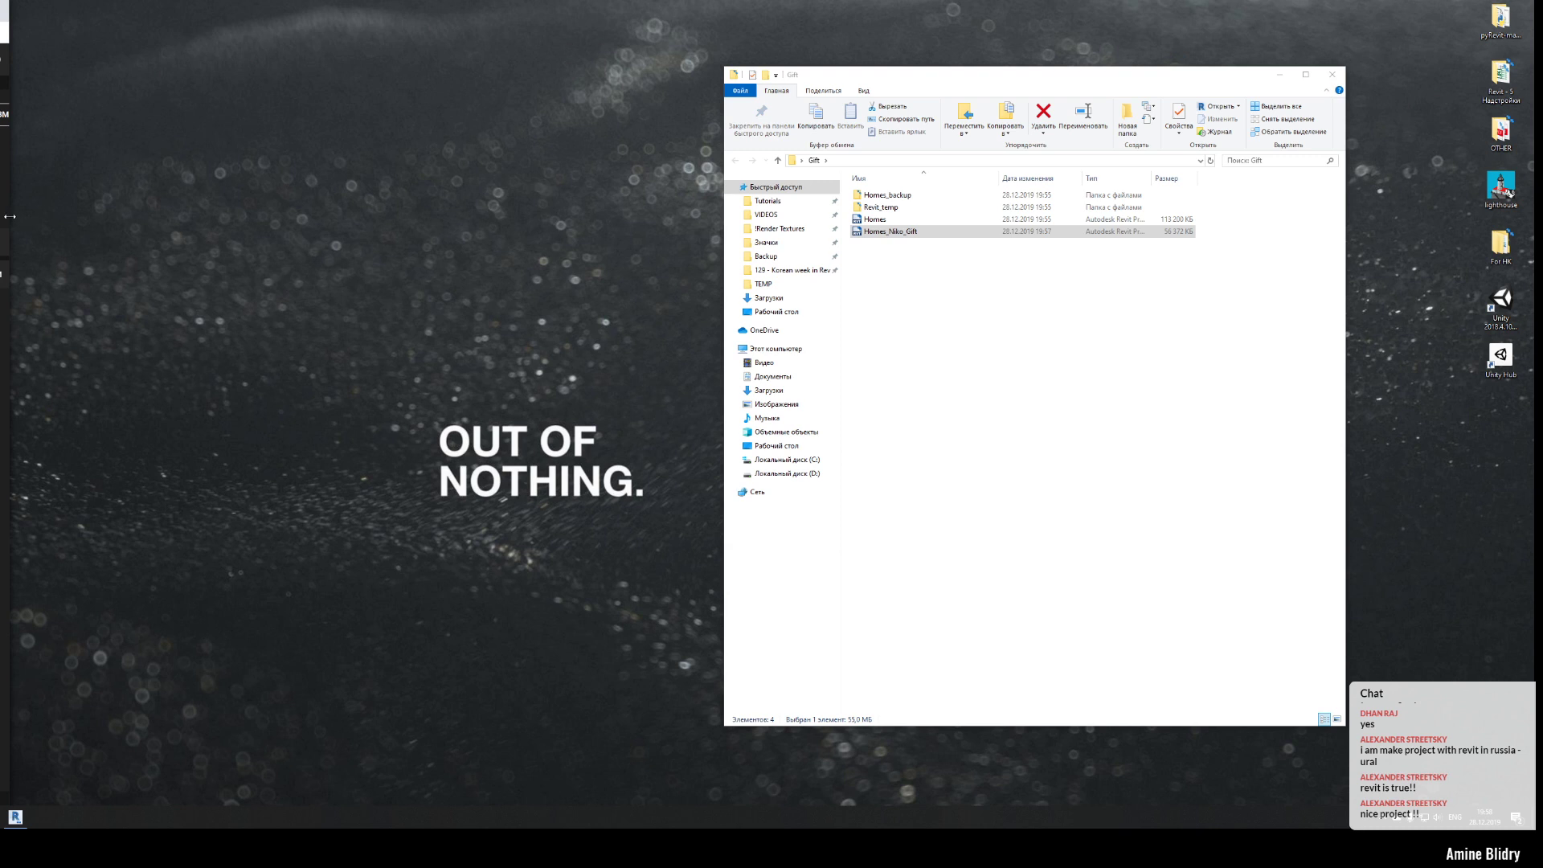
{"action": "left_click_drag", "start_coordinate": [10, 217], "coordinate": [295, 225]}
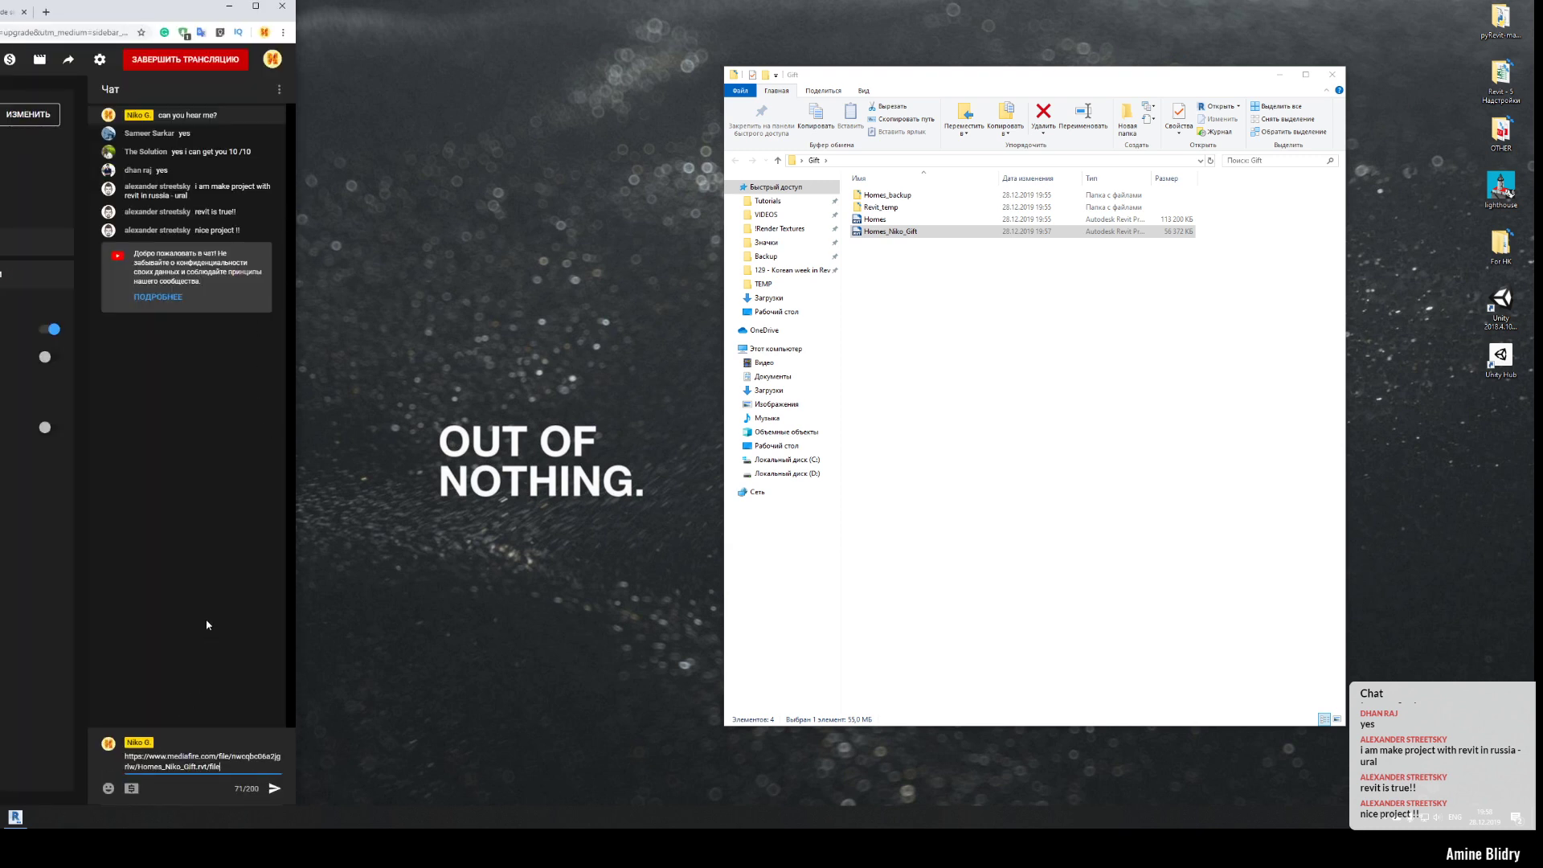
{"action": "key", "text": "Return"}
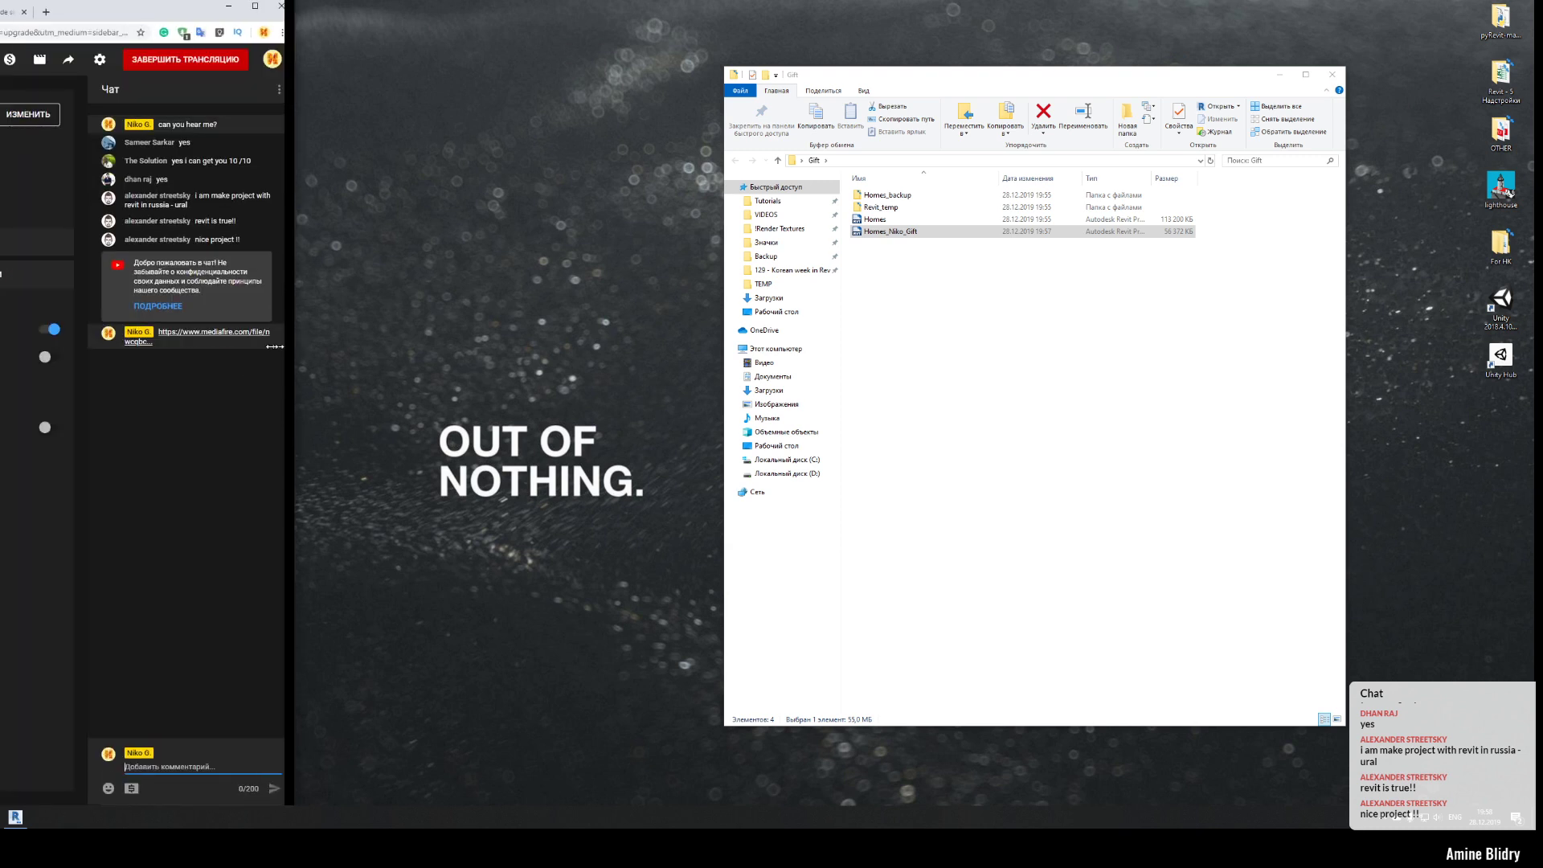
{"action": "left_click_drag", "start_coordinate": [296, 350], "coordinate": [8, 350]}
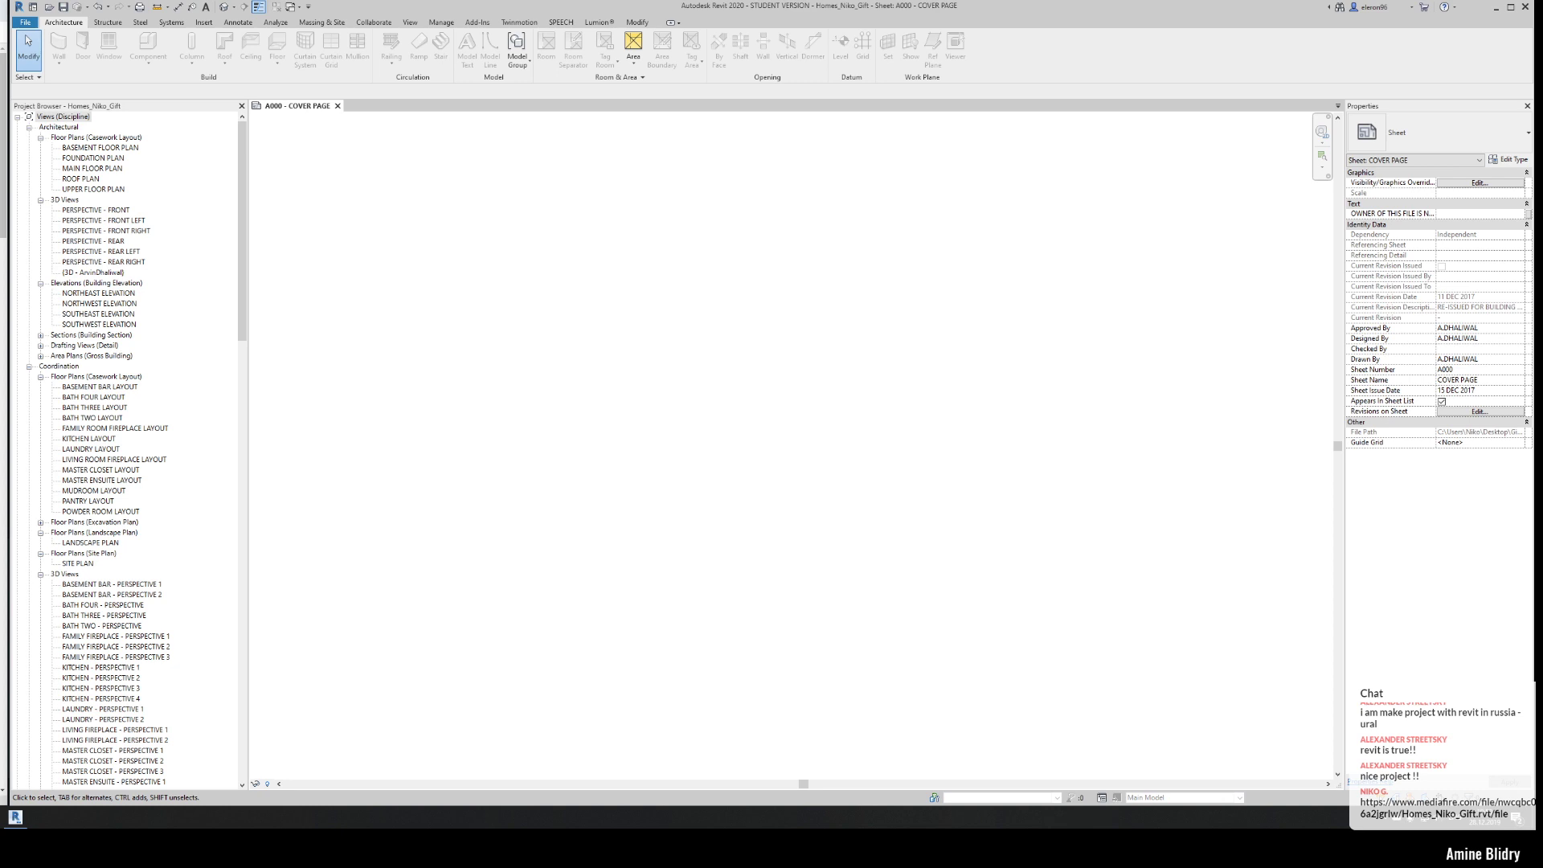
- Switch to the MediaFire browser window, close the finished upload dialog for the gift project, and return to Revit
{"action": "left_click_drag", "start_coordinate": [8, 234], "coordinate": [719, 281]}
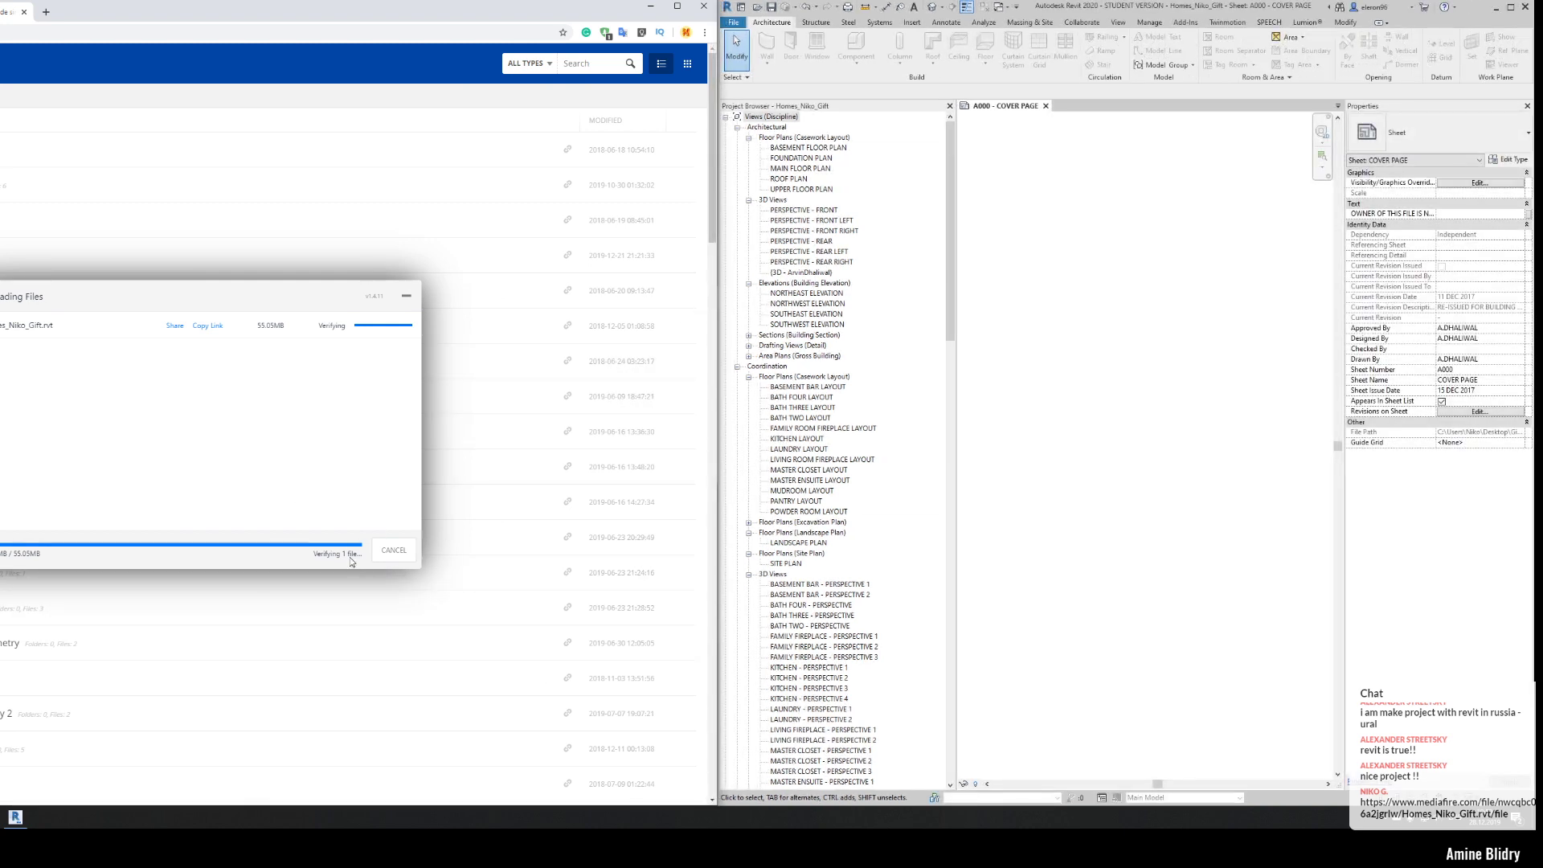
{"action": "left_click_drag", "start_coordinate": [716, 389], "coordinate": [387, 401]}
{"action": "left_click_drag", "start_coordinate": [274, 391], "coordinate": [13, 403]}
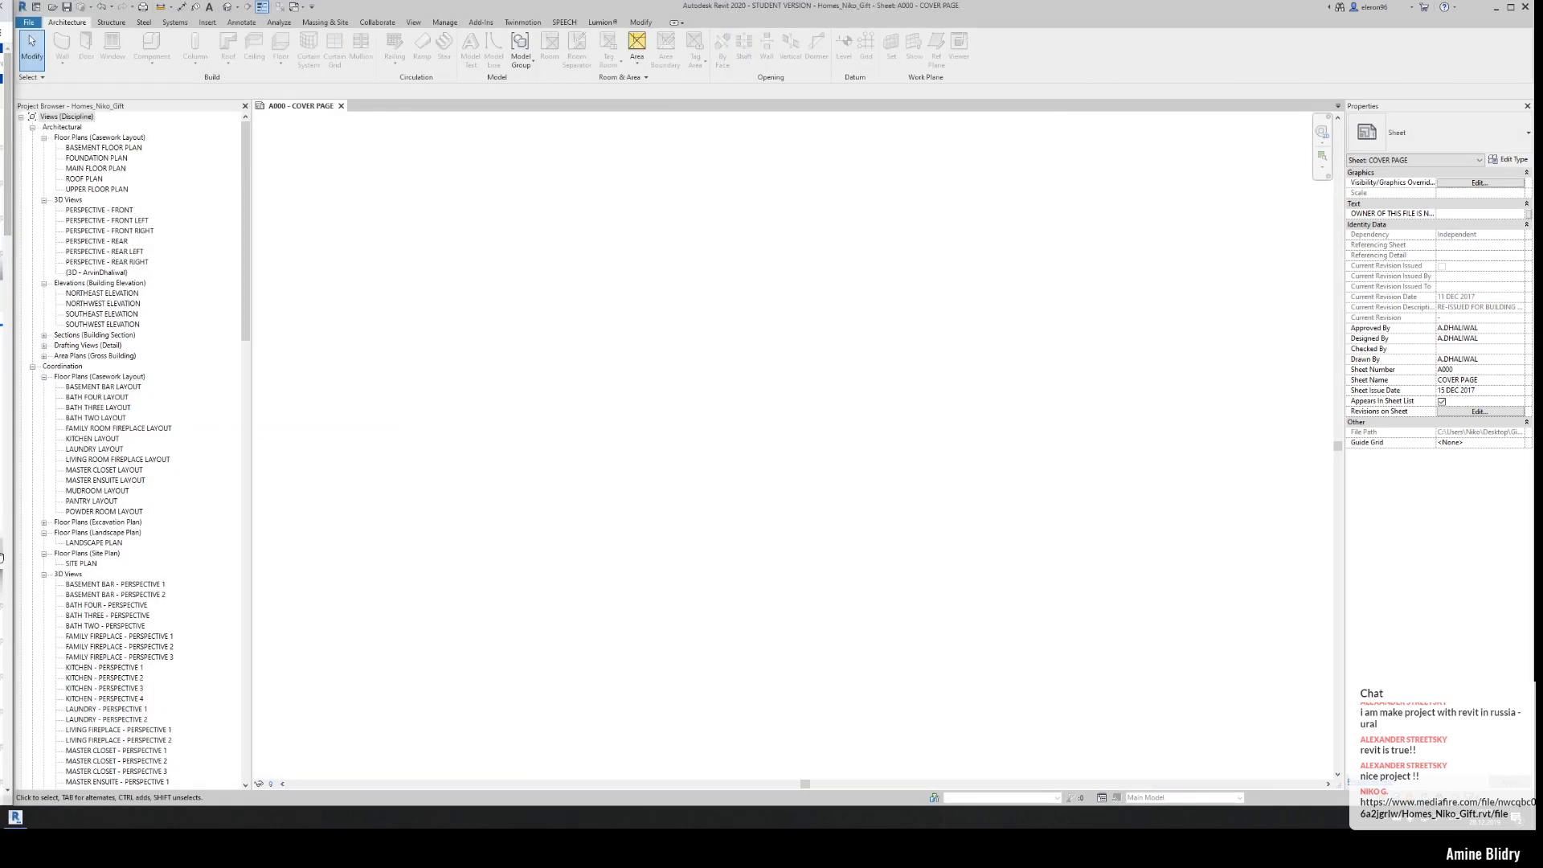
{"action": "left_click_drag", "start_coordinate": [14, 511], "coordinate": [304, 562]}
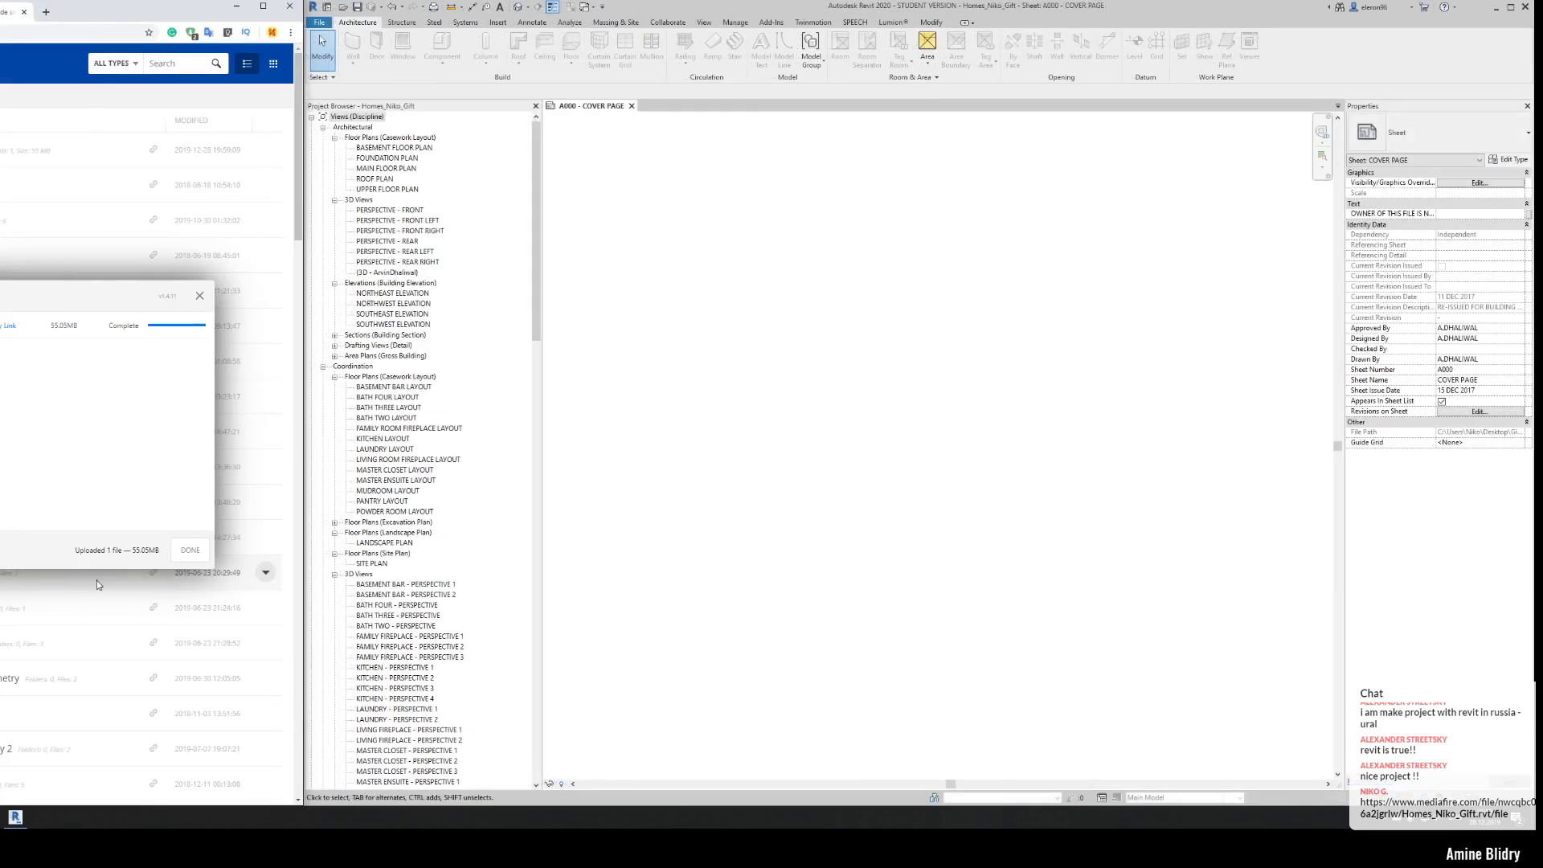
{"action": "left_click", "coordinate": [190, 552]}
{"action": "left_click_drag", "start_coordinate": [304, 352], "coordinate": [15, 372]}
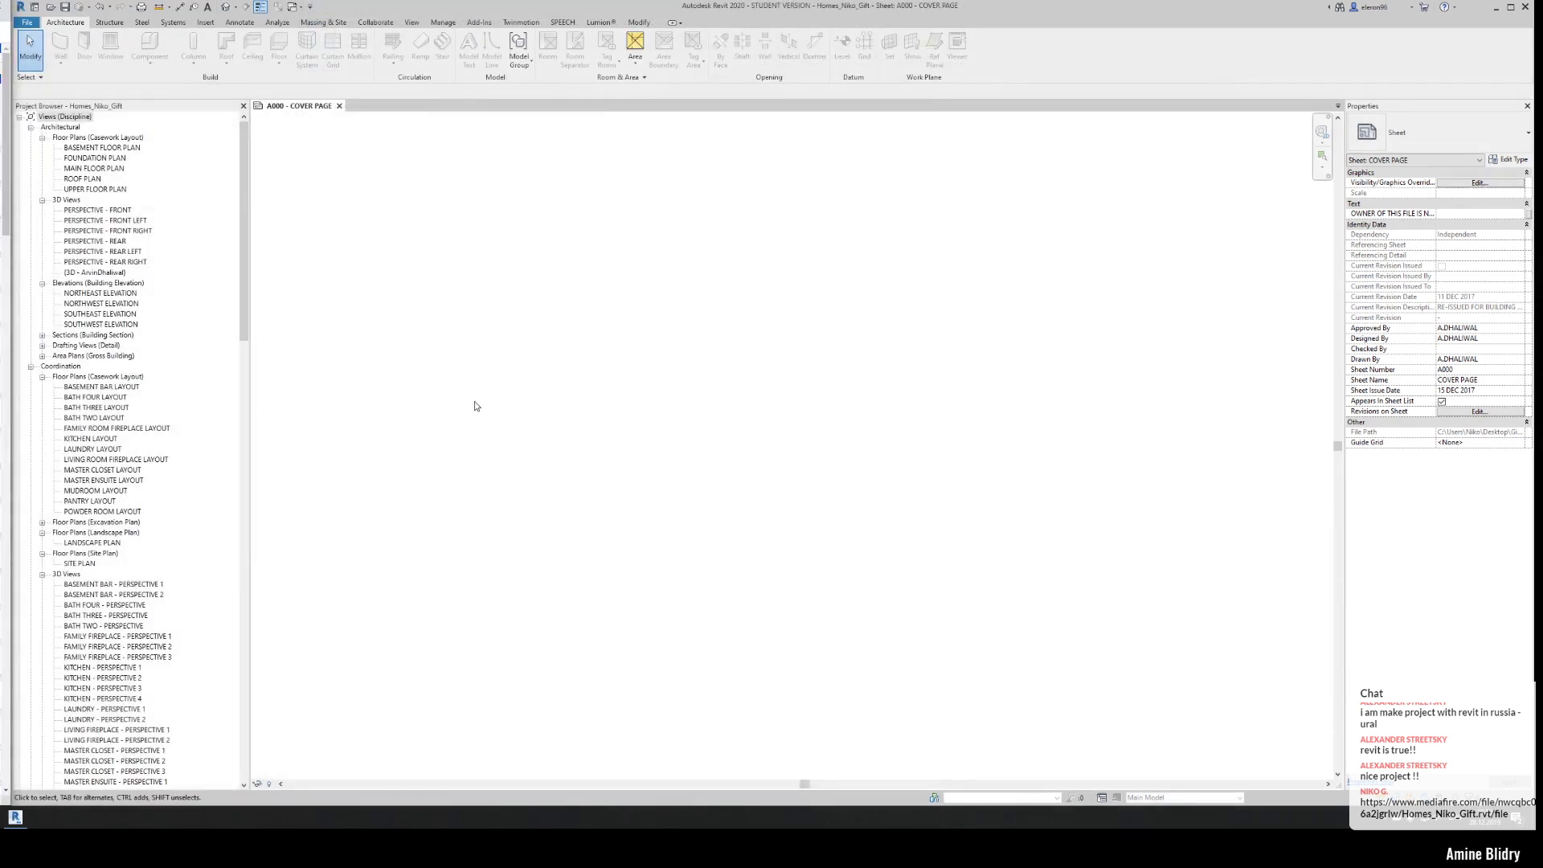
- Open the BASEMENT FLOOR PLAN and examine its rooms, dimensions and notes up close
{"action": "left_click", "coordinate": [100, 148]}
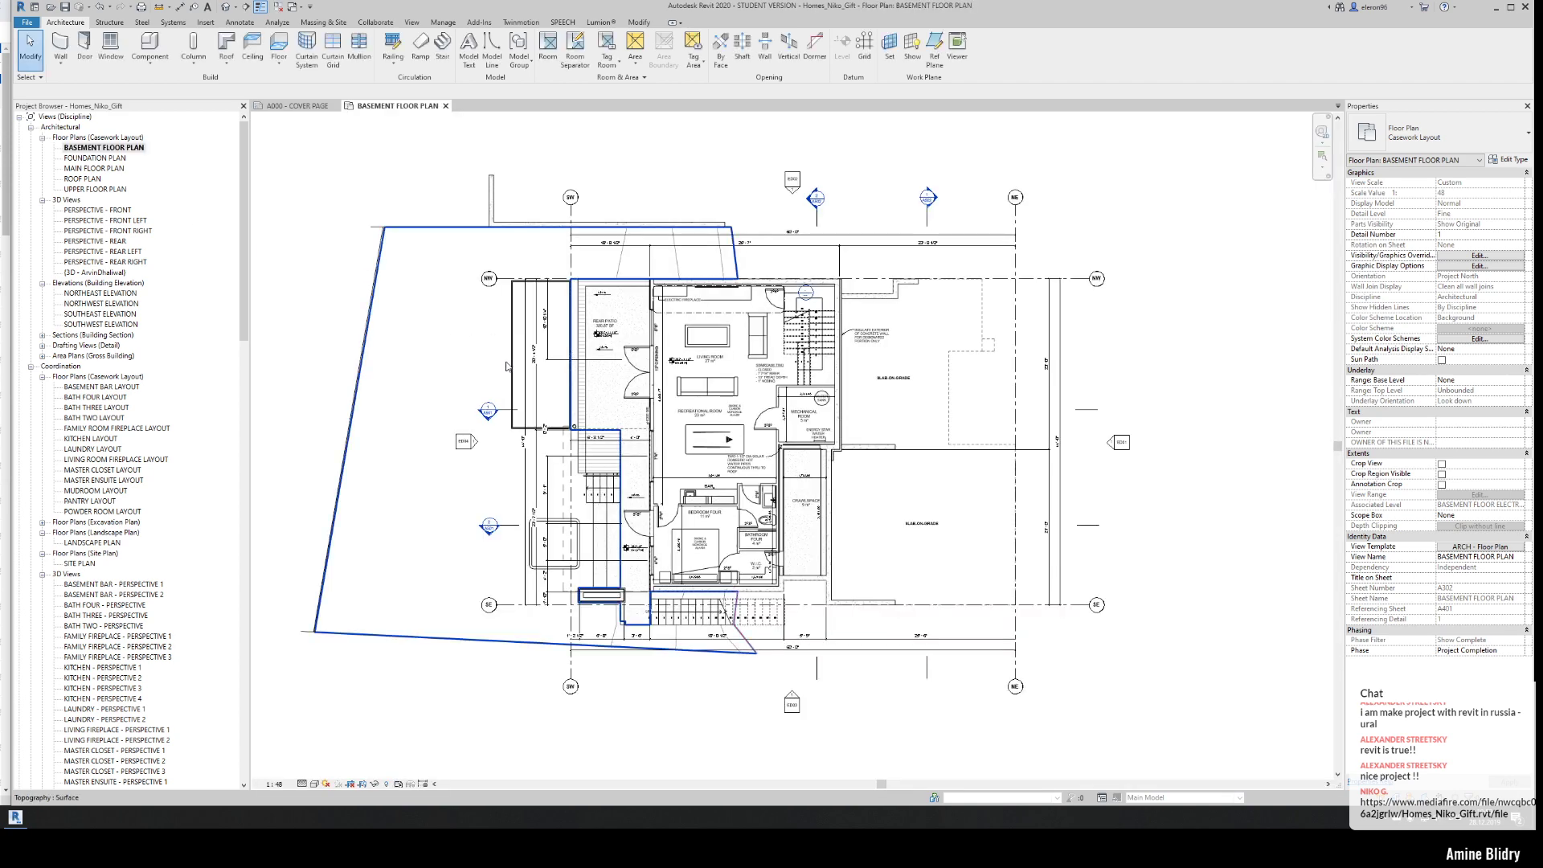
{"action": "scroll", "coordinate": [488, 411], "scroll_direction": "down", "scroll_amount": 2}
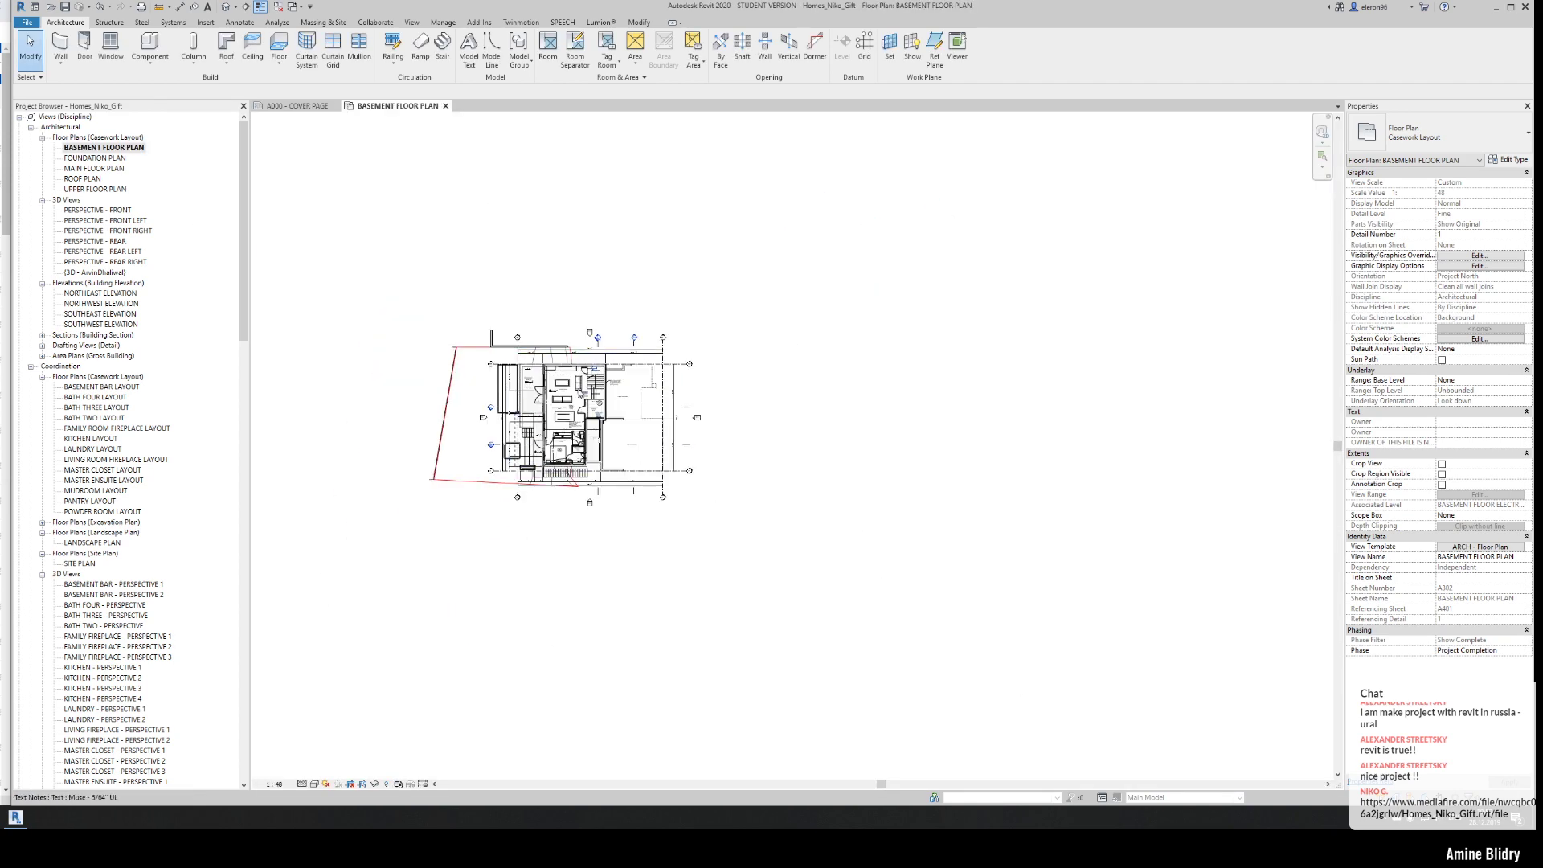
{"action": "scroll", "coordinate": [598, 500], "scroll_direction": "up", "scroll_amount": 5}
{"action": "middle_click_drag", "start_coordinate": [516, 565], "coordinate": [673, 536]}
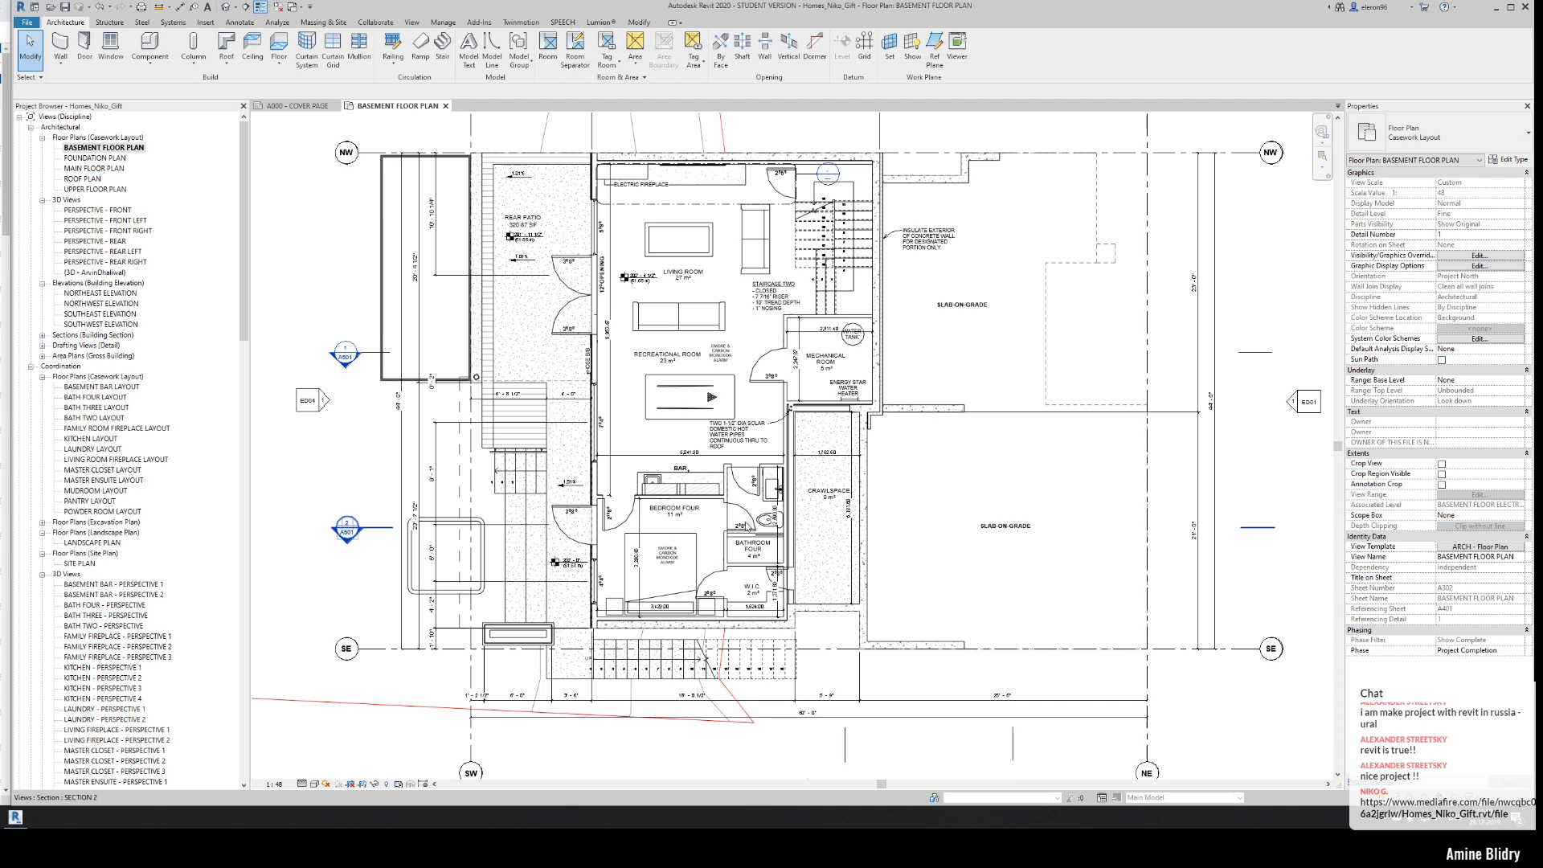
- Leave the basement floor plan and open the 05 CEILING MATERIAL TAKEOFF schedule
{"action": "scroll", "coordinate": [848, 597], "scroll_direction": "down", "scroll_amount": 2}
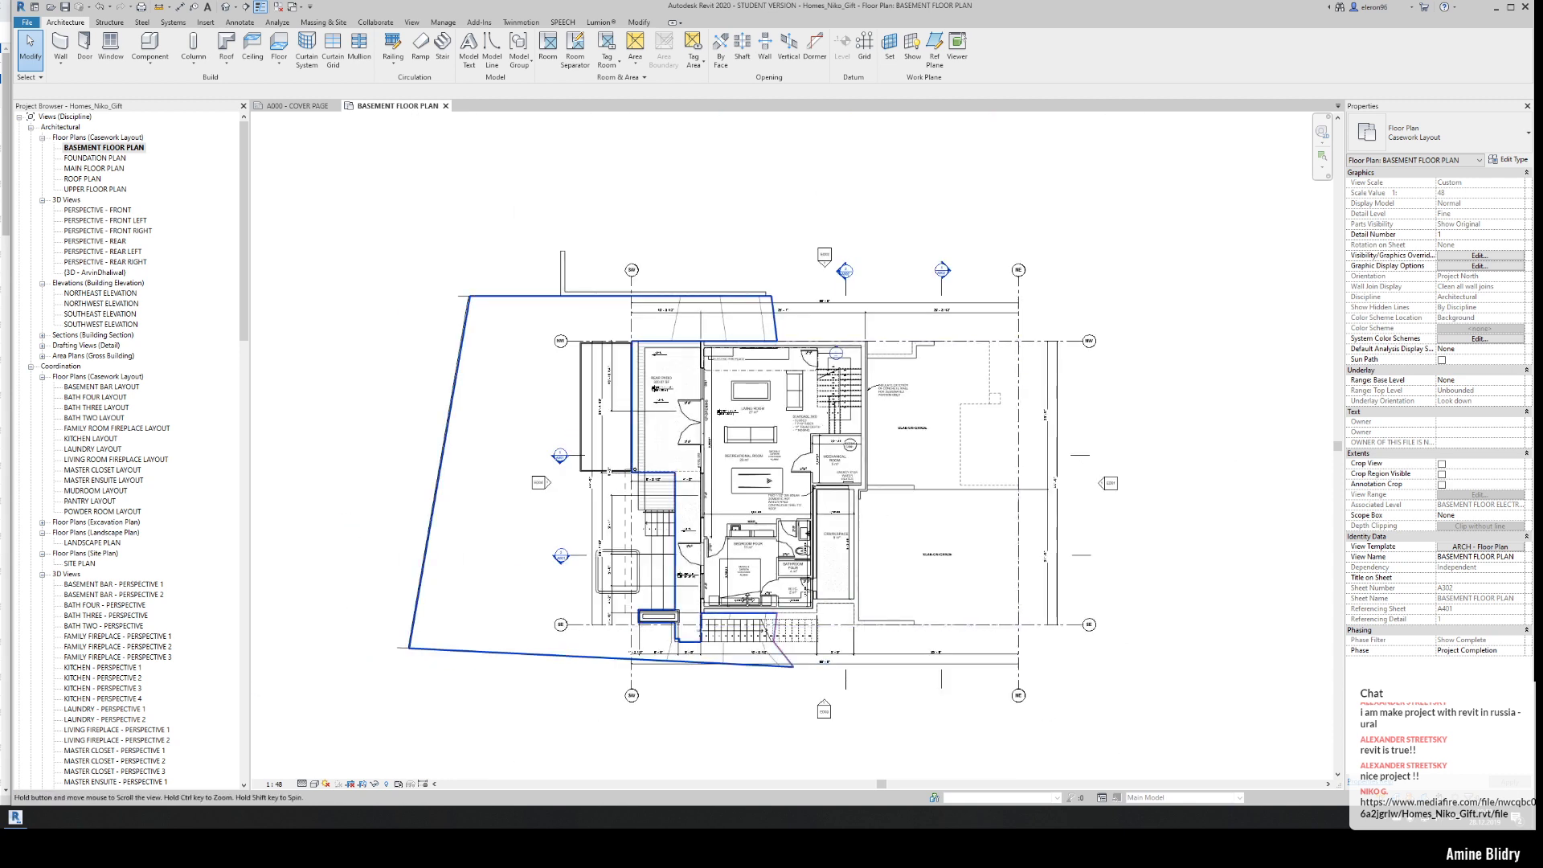
{"action": "scroll", "coordinate": [740, 576], "scroll_direction": "down", "scroll_amount": 2}
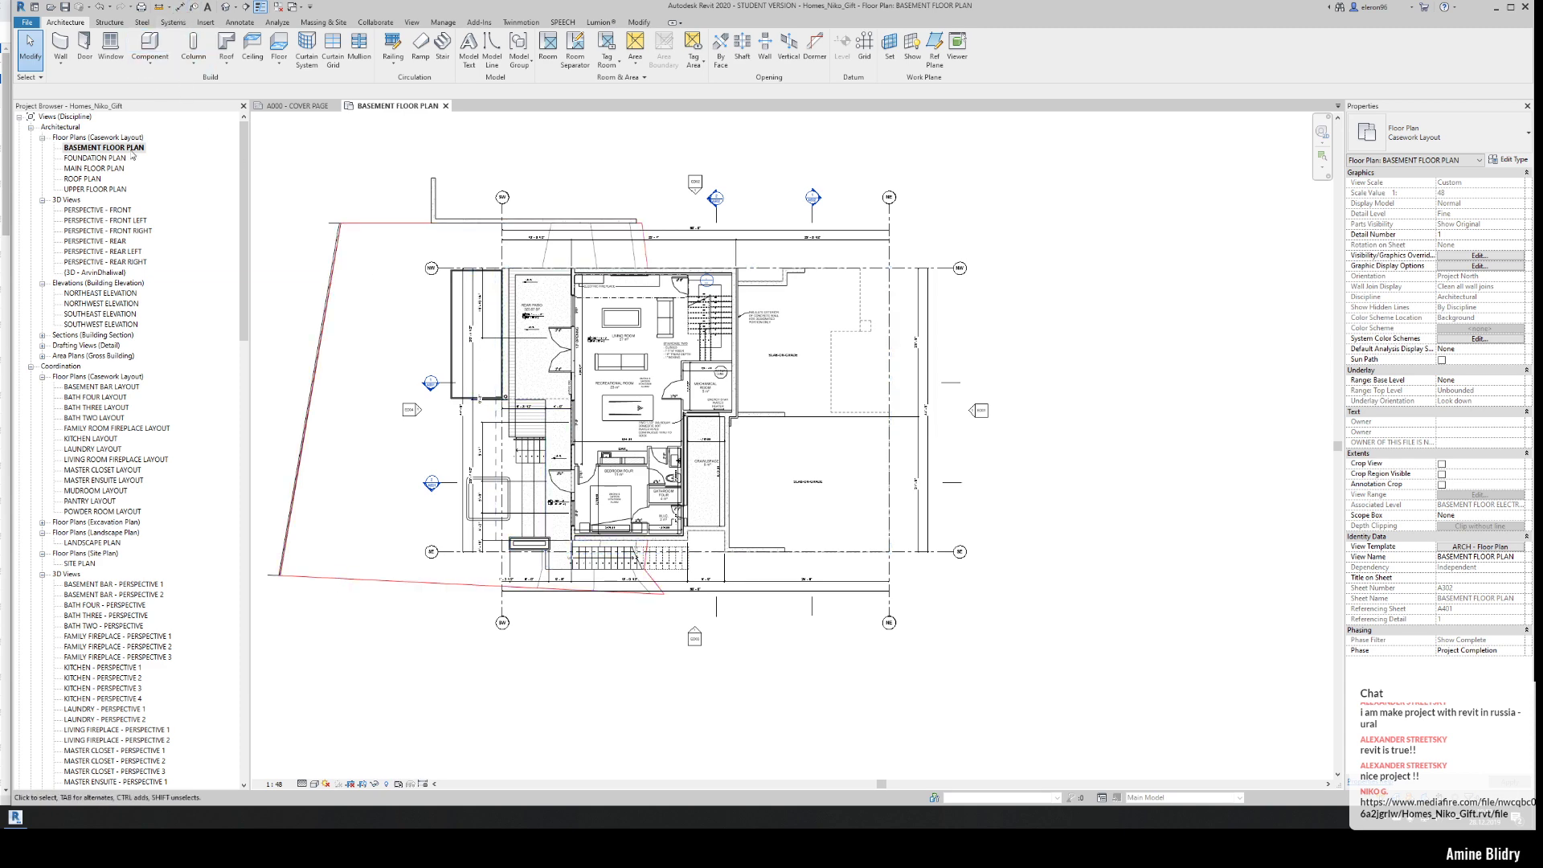
{"action": "left_click_drag", "start_coordinate": [247, 273], "coordinate": [247, 558]}
{"action": "left_click", "coordinate": [19, 502]}
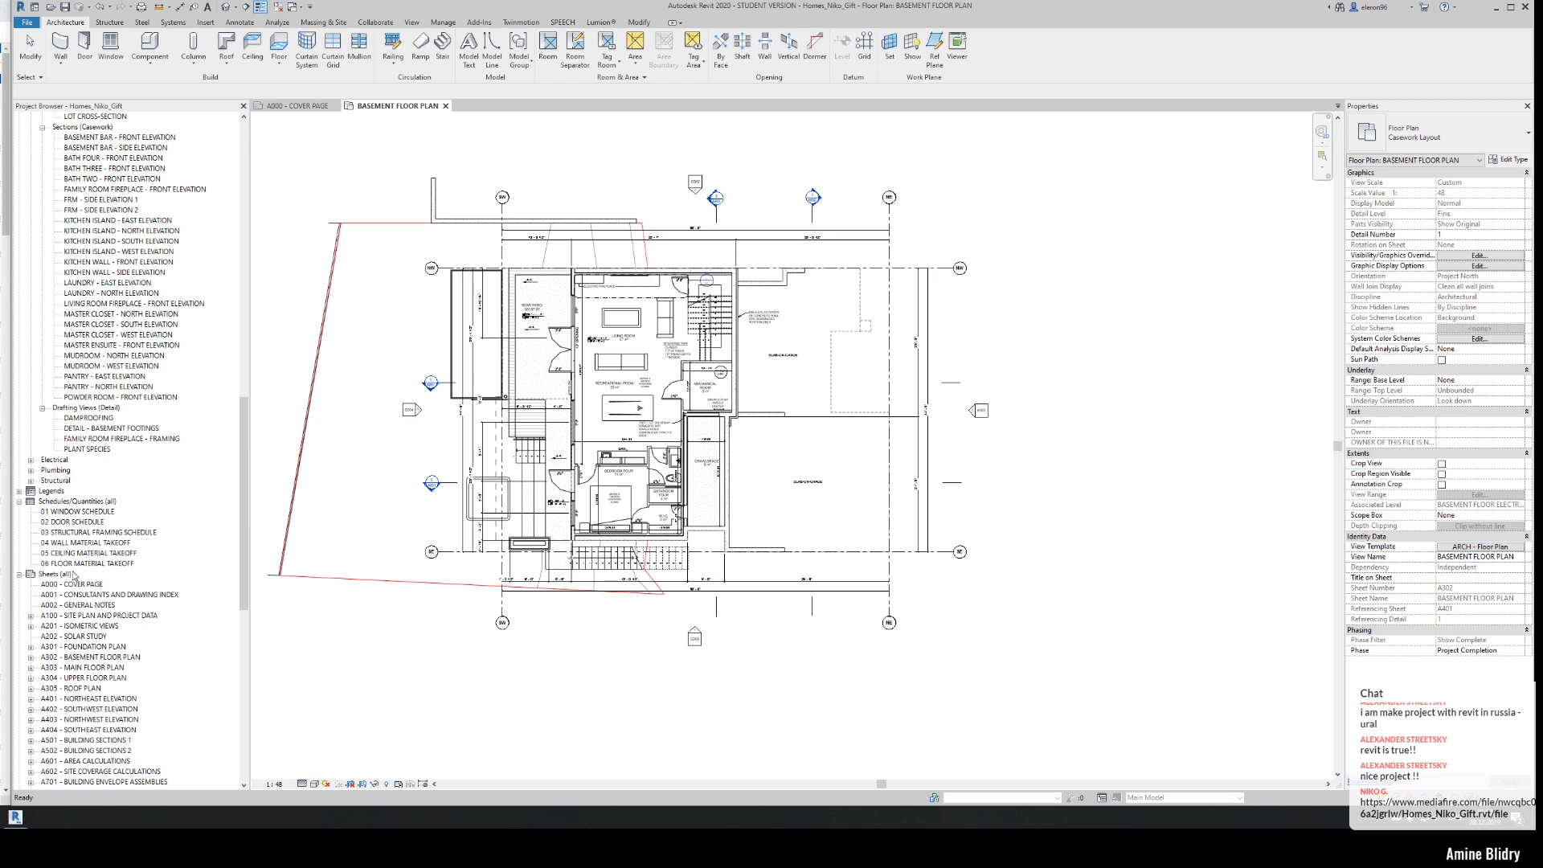
{"action": "left_click", "coordinate": [103, 554]}
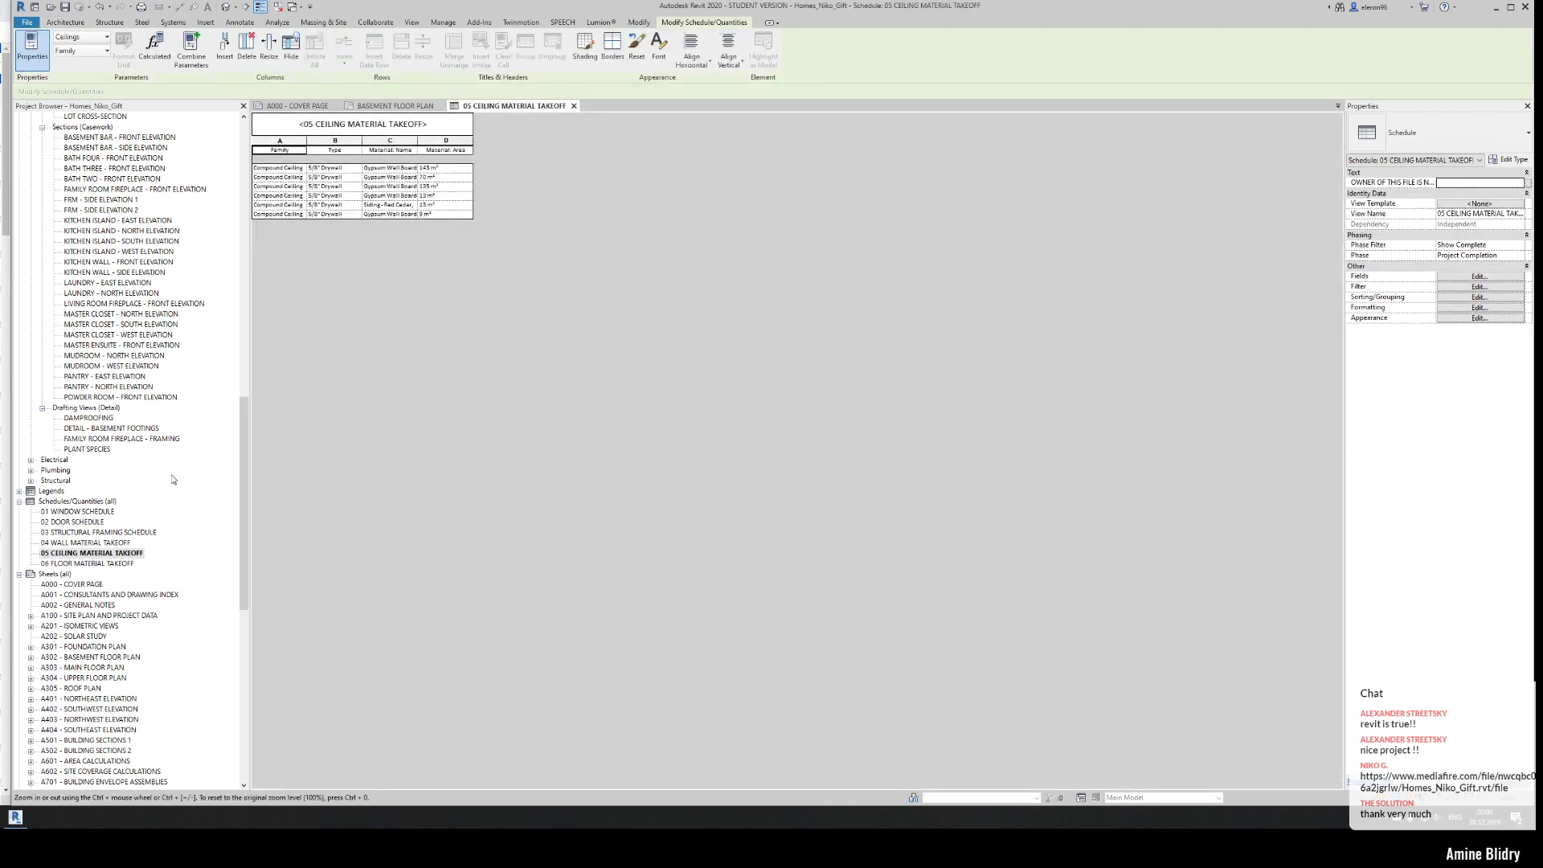
- Open the 04 WALL MATERIAL TAKEOFF schedule and look through its wall material rows
{"action": "double_click", "coordinate": [98, 542]}
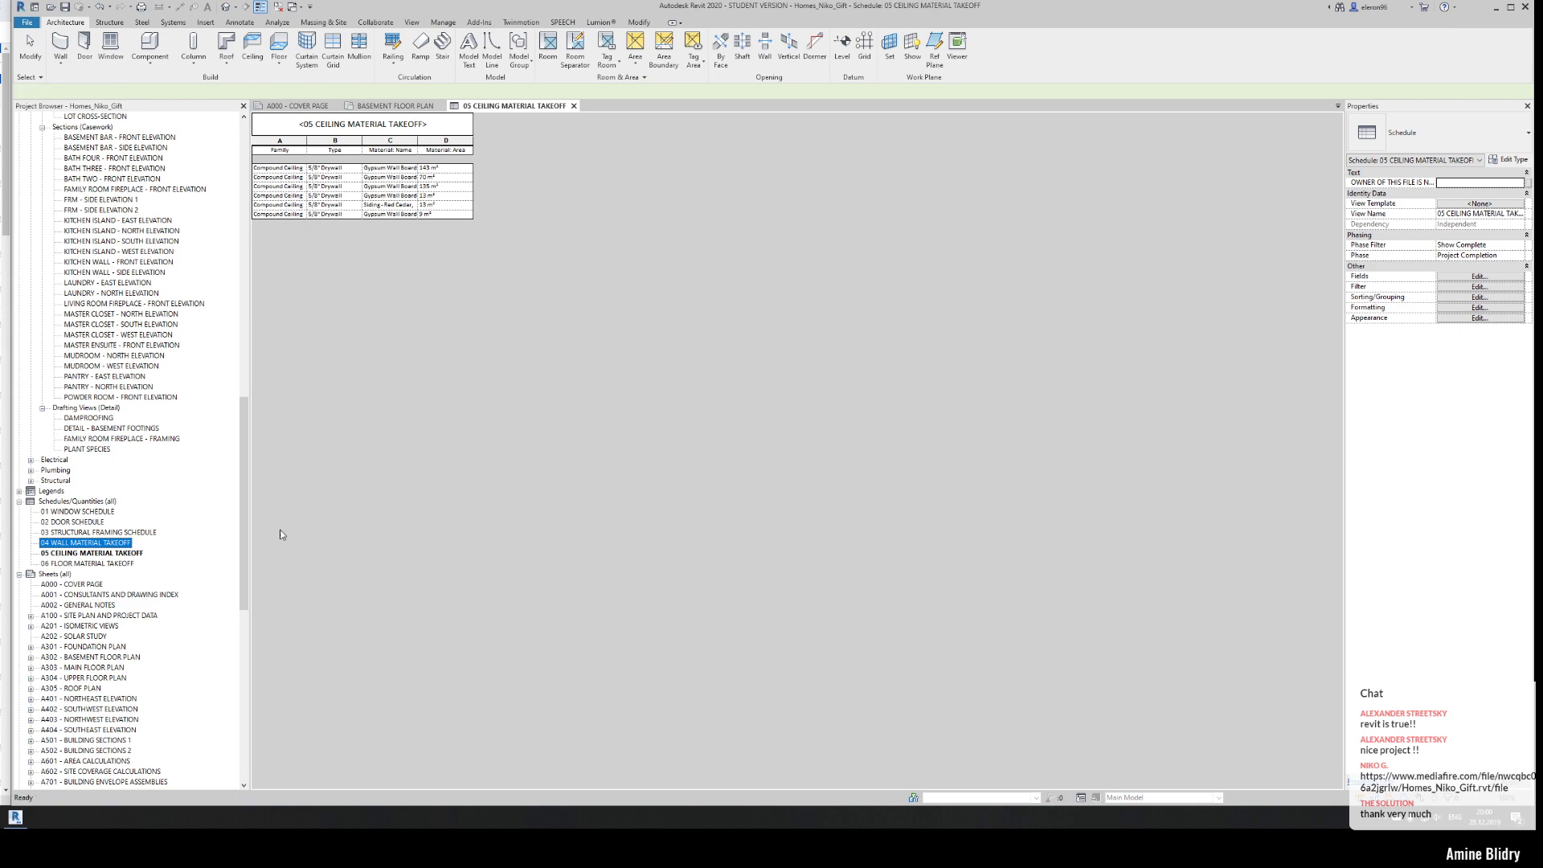
{"action": "scroll", "coordinate": [400, 426], "scroll_direction": "down", "scroll_amount": 6}
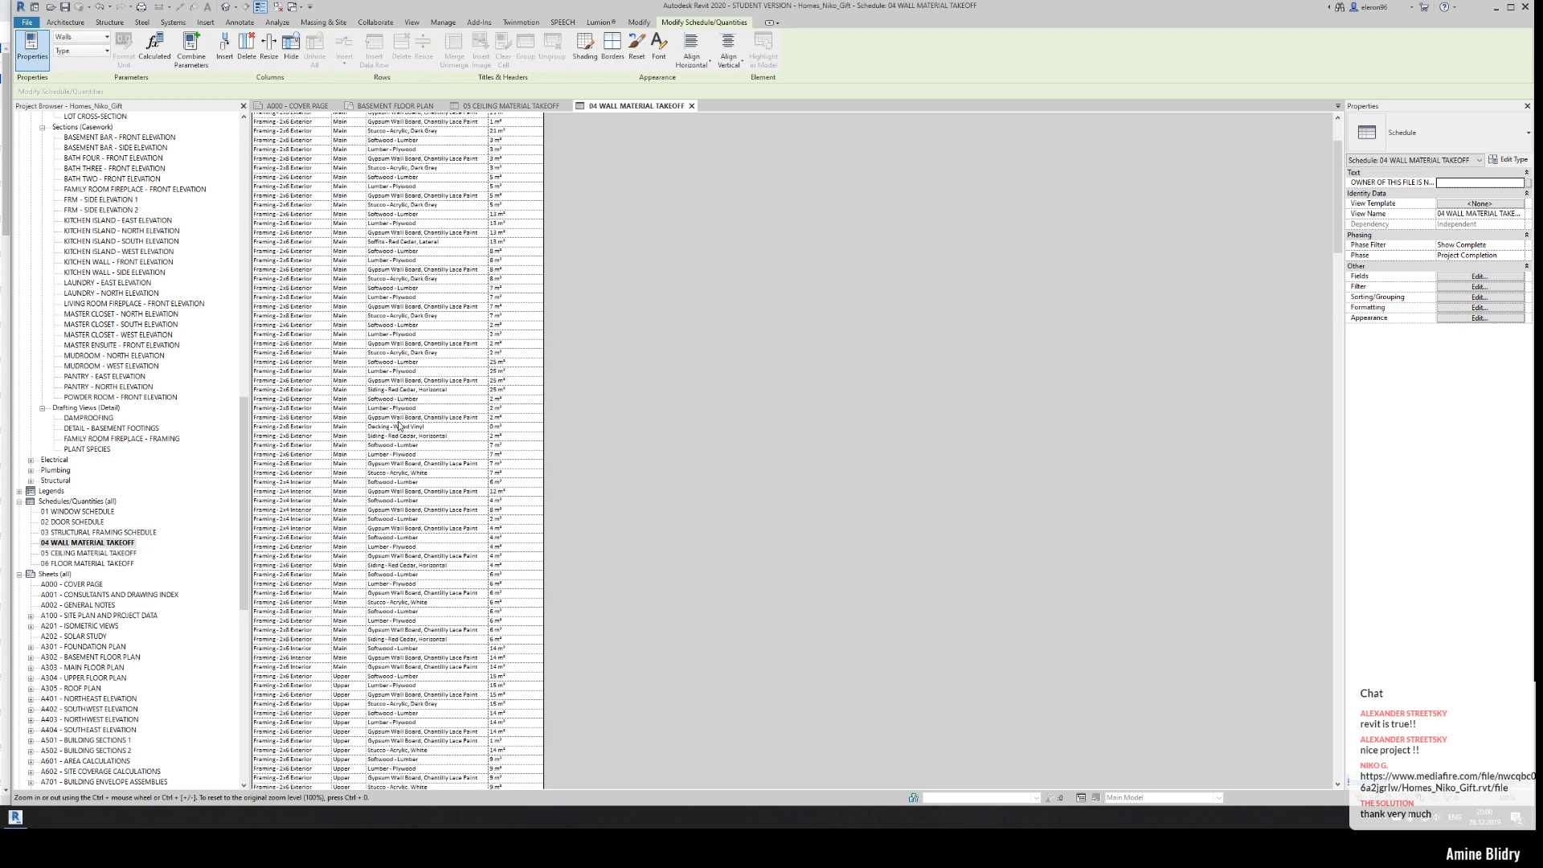
{"action": "scroll", "coordinate": [399, 426], "scroll_direction": "down", "scroll_amount": 6}
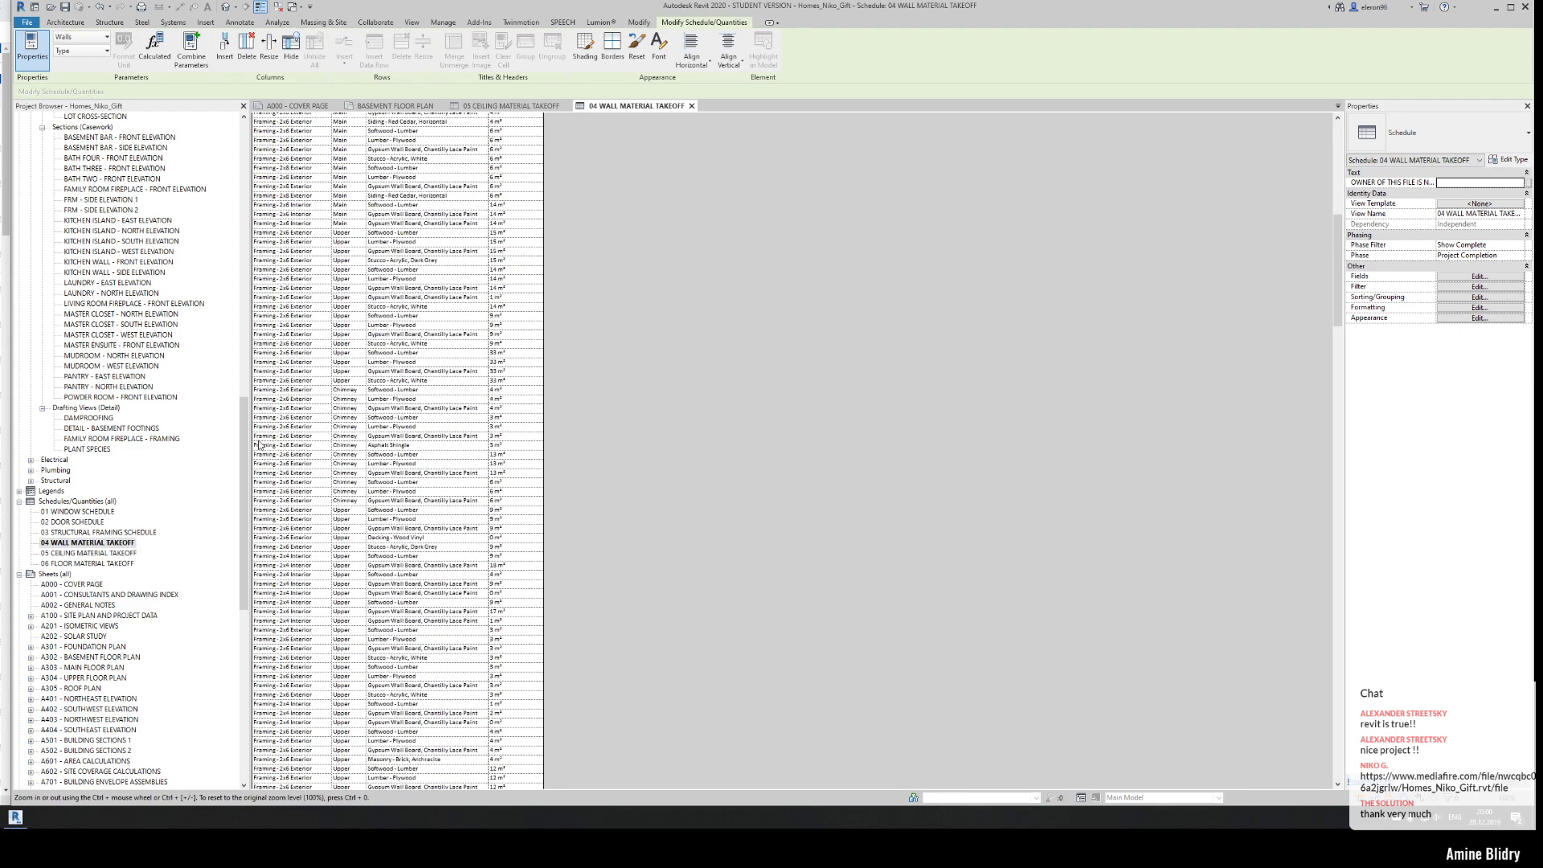
- Open the 03 STRUCTURAL FRAMING SCHEDULE and review its framing members from the first row to the last
{"action": "double_click", "coordinate": [100, 532]}
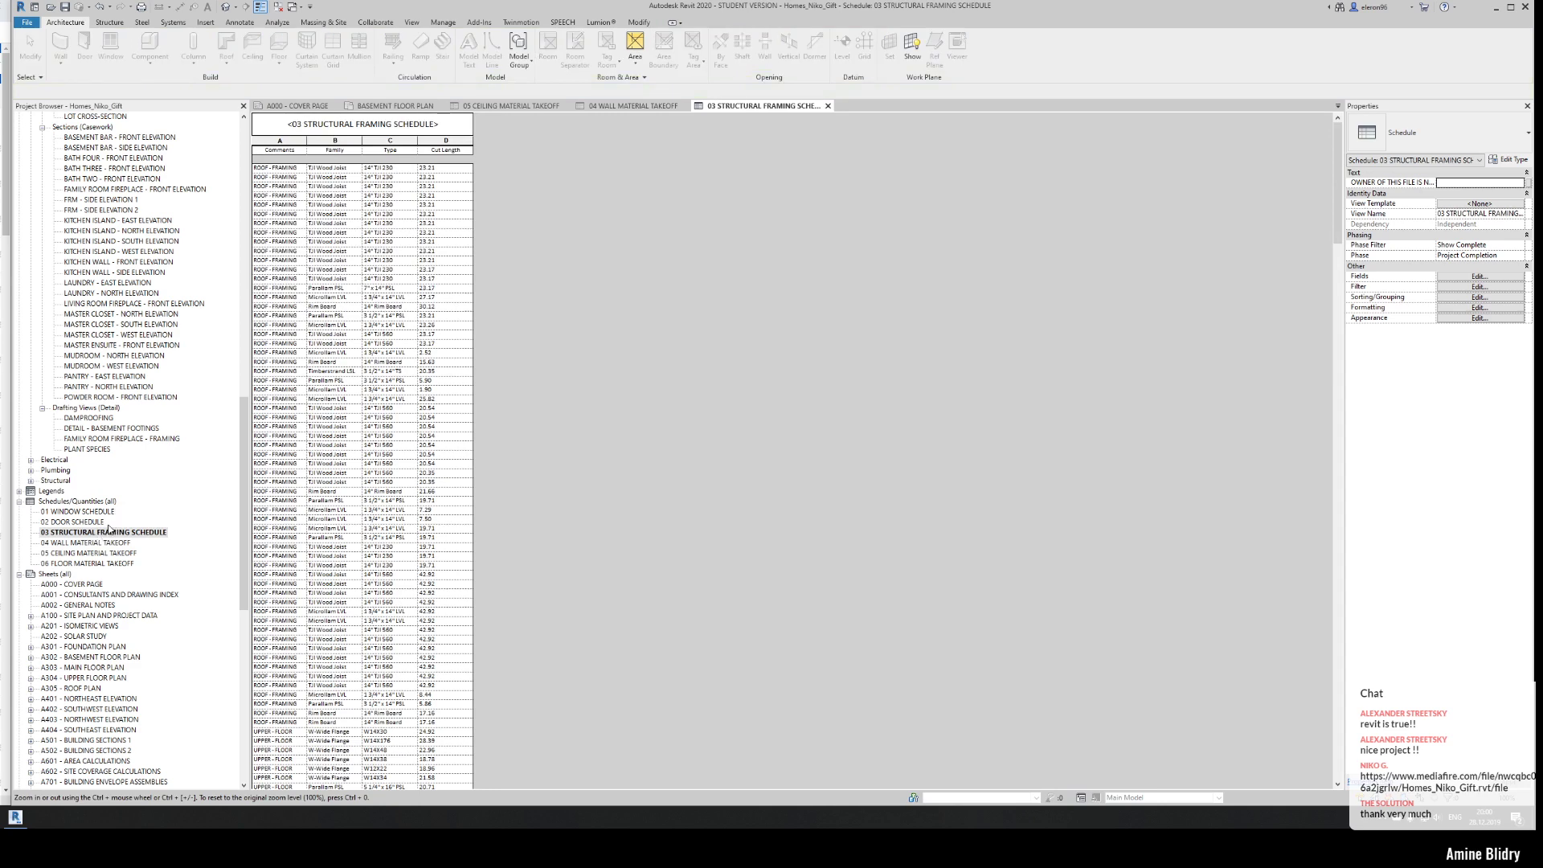
{"action": "scroll", "coordinate": [336, 510], "scroll_direction": "down", "scroll_amount": 1}
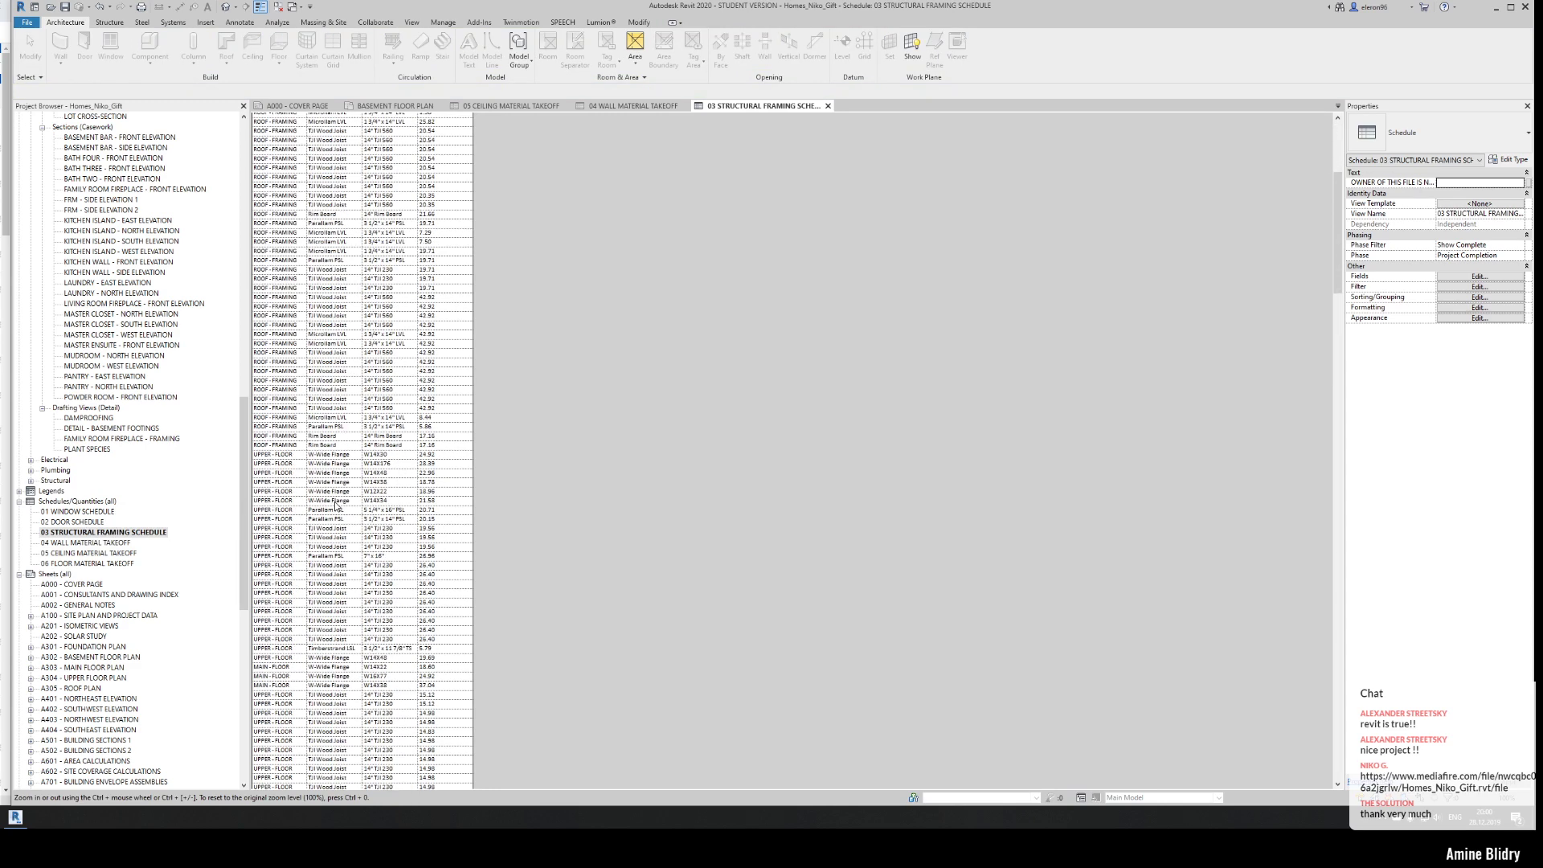
{"action": "scroll", "coordinate": [336, 511], "scroll_direction": "up", "scroll_amount": 1}
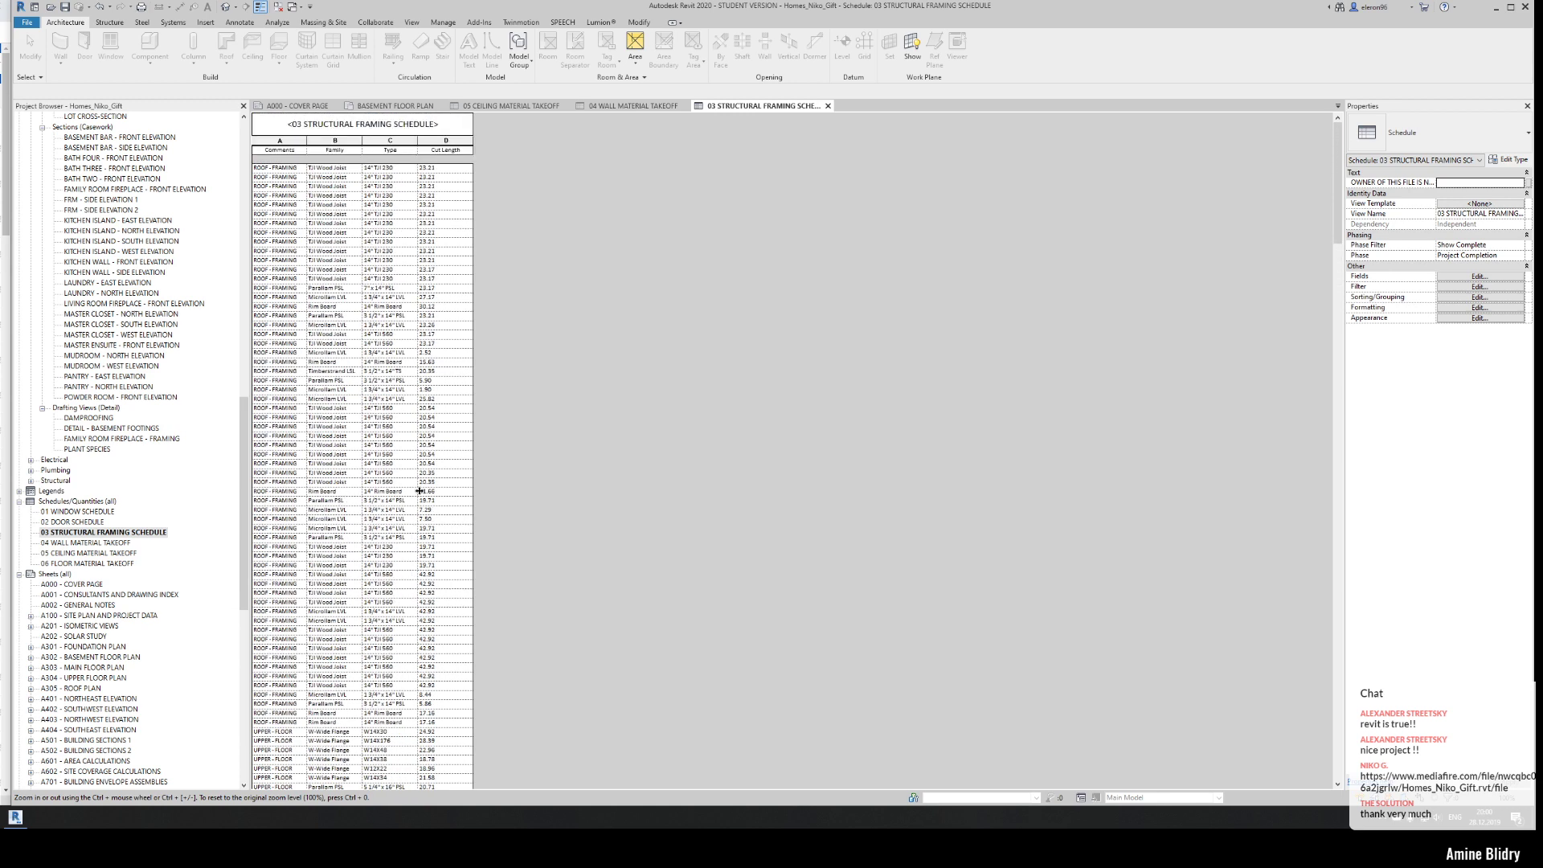
{"action": "scroll", "coordinate": [419, 490], "scroll_direction": "down", "scroll_amount": 5}
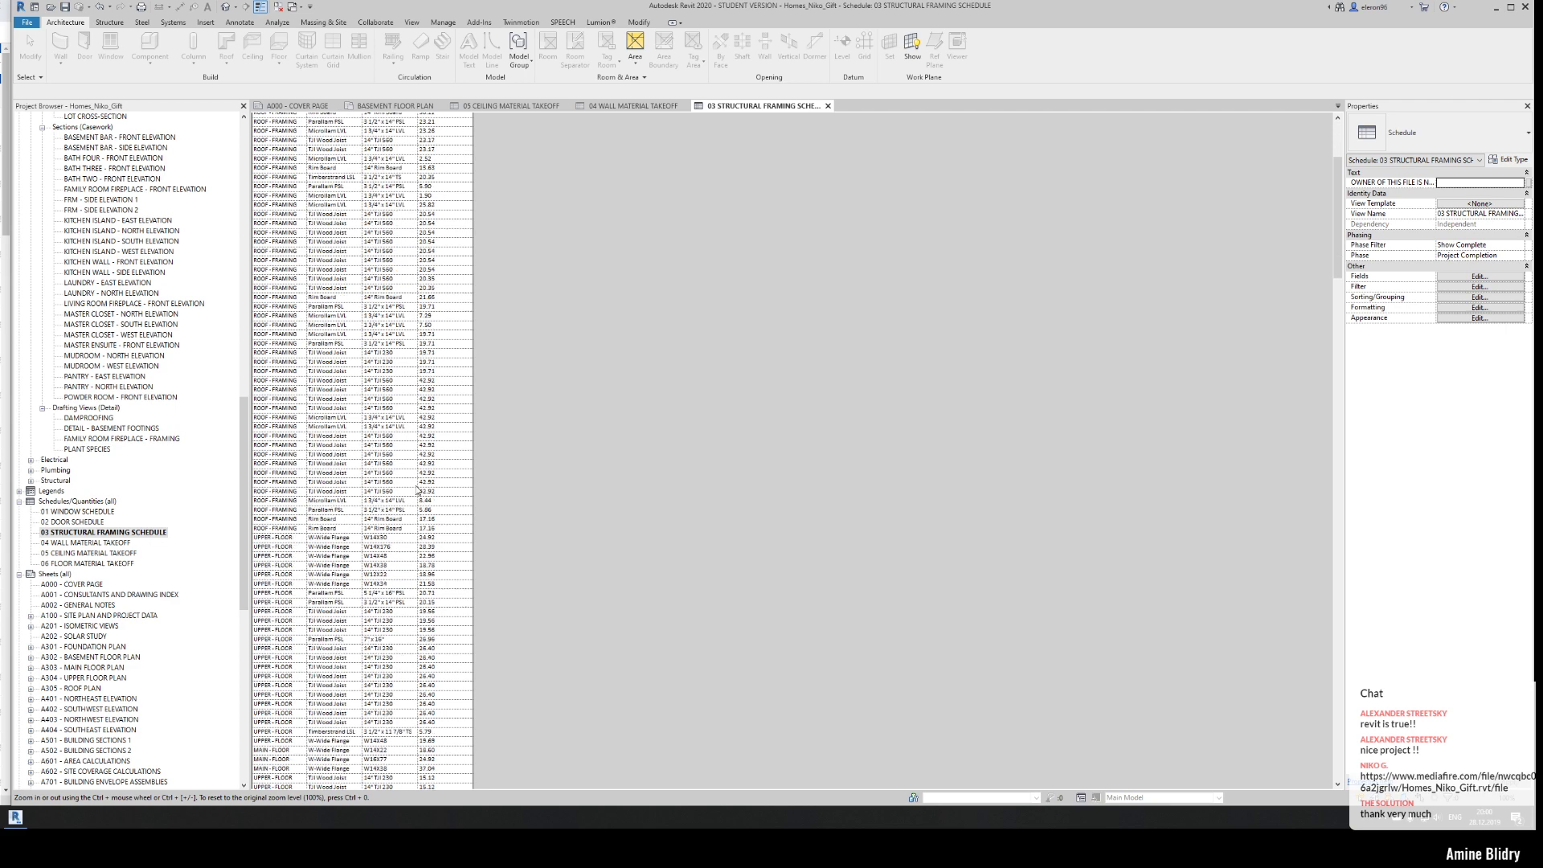
{"action": "scroll", "coordinate": [417, 486], "scroll_direction": "down", "scroll_amount": 20}
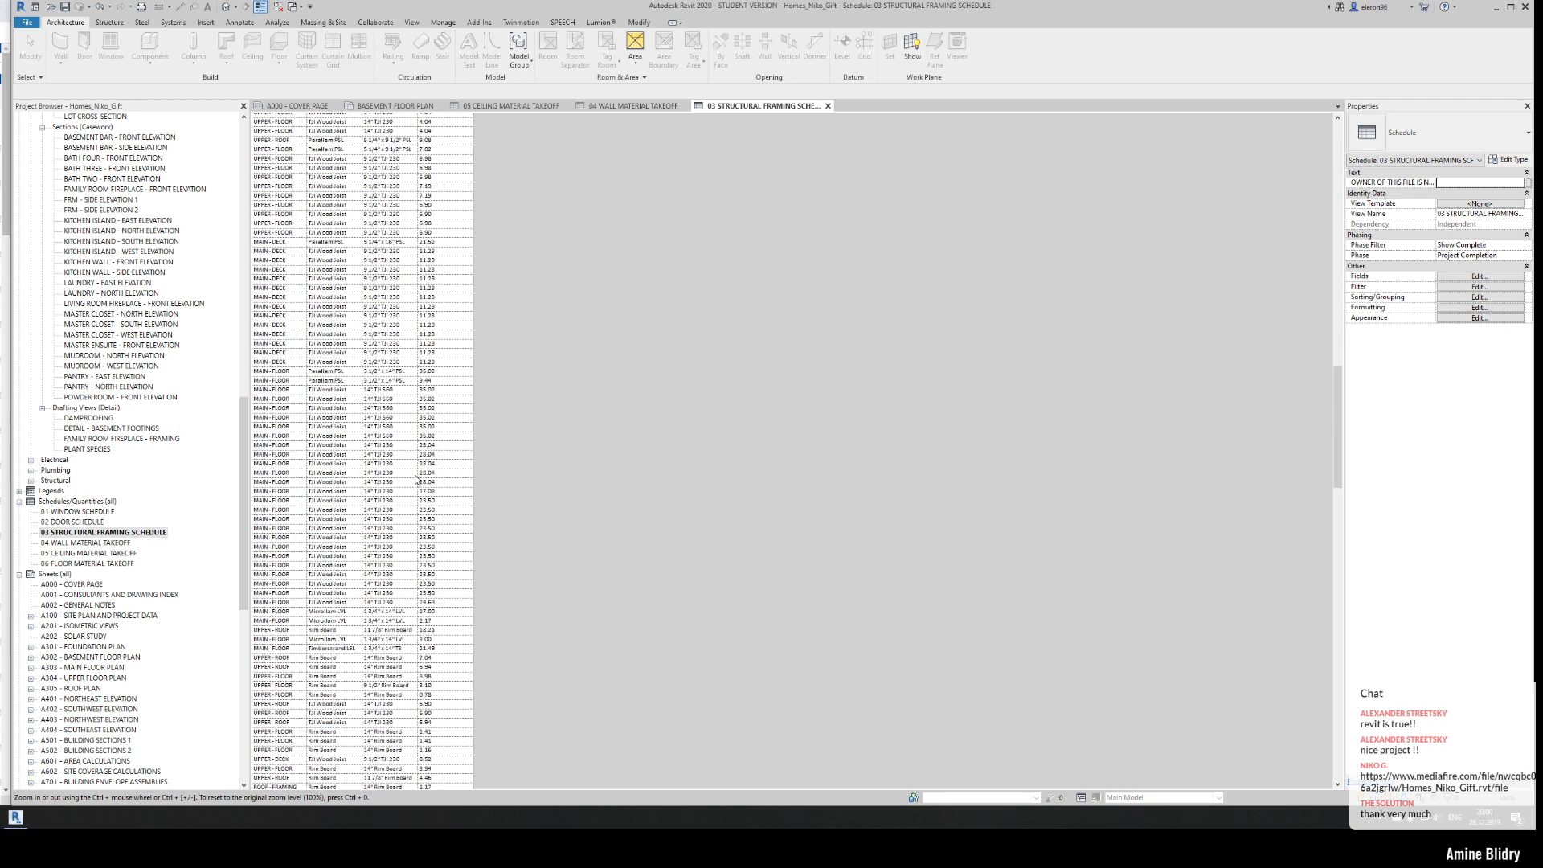
{"action": "scroll", "coordinate": [417, 480], "scroll_direction": "down", "scroll_amount": 20}
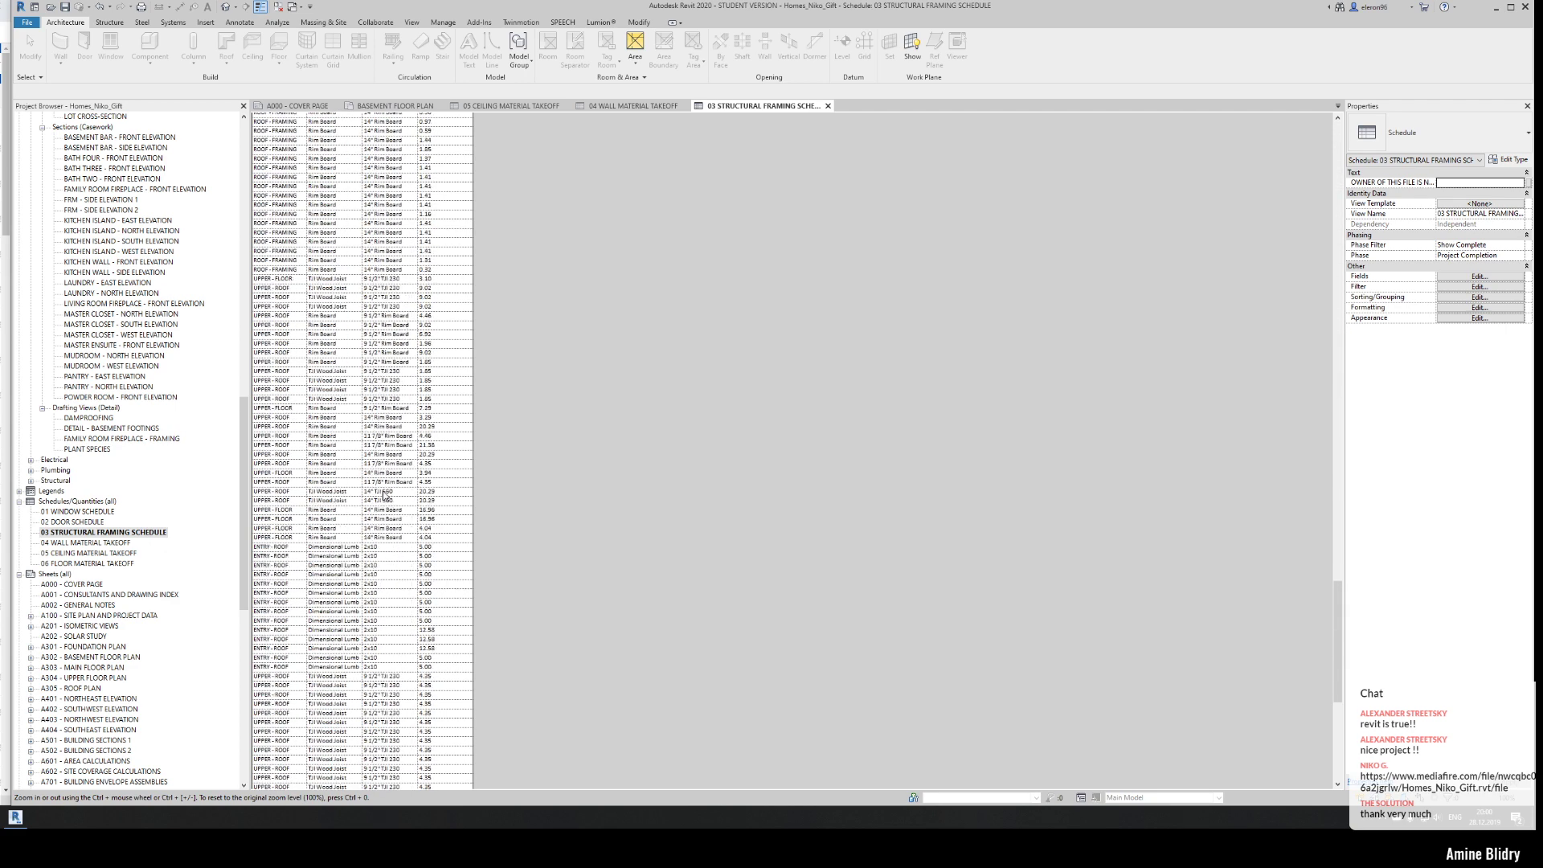
{"action": "scroll", "coordinate": [385, 494], "scroll_direction": "down", "scroll_amount": 15}
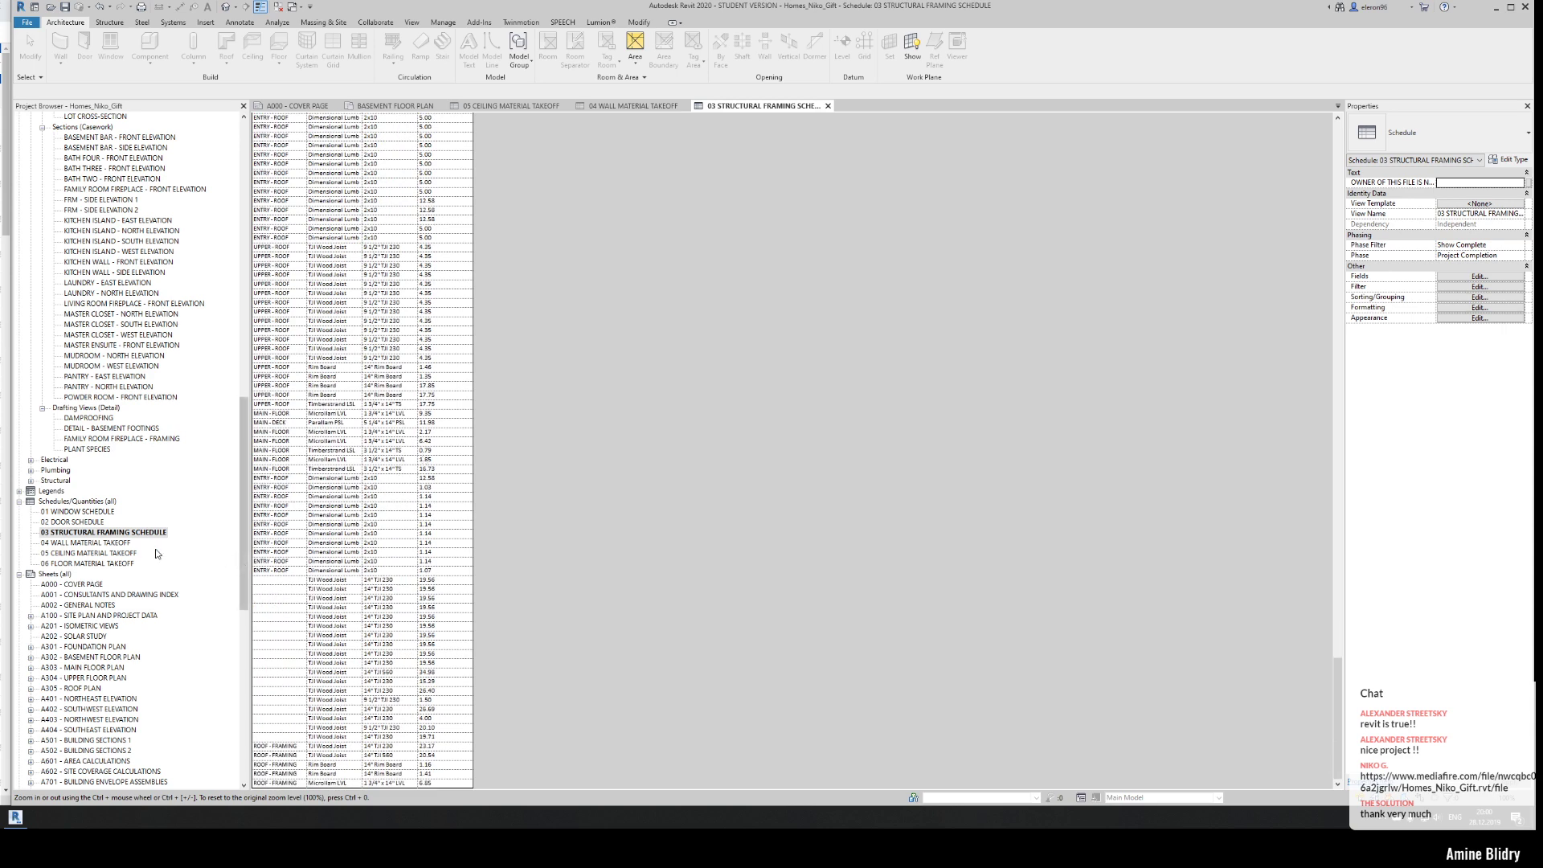
- View the 01 WINDOW SCHEDULE and open the ARCH - EXTERIOR FINISHES legend
{"action": "left_click", "coordinate": [80, 512]}
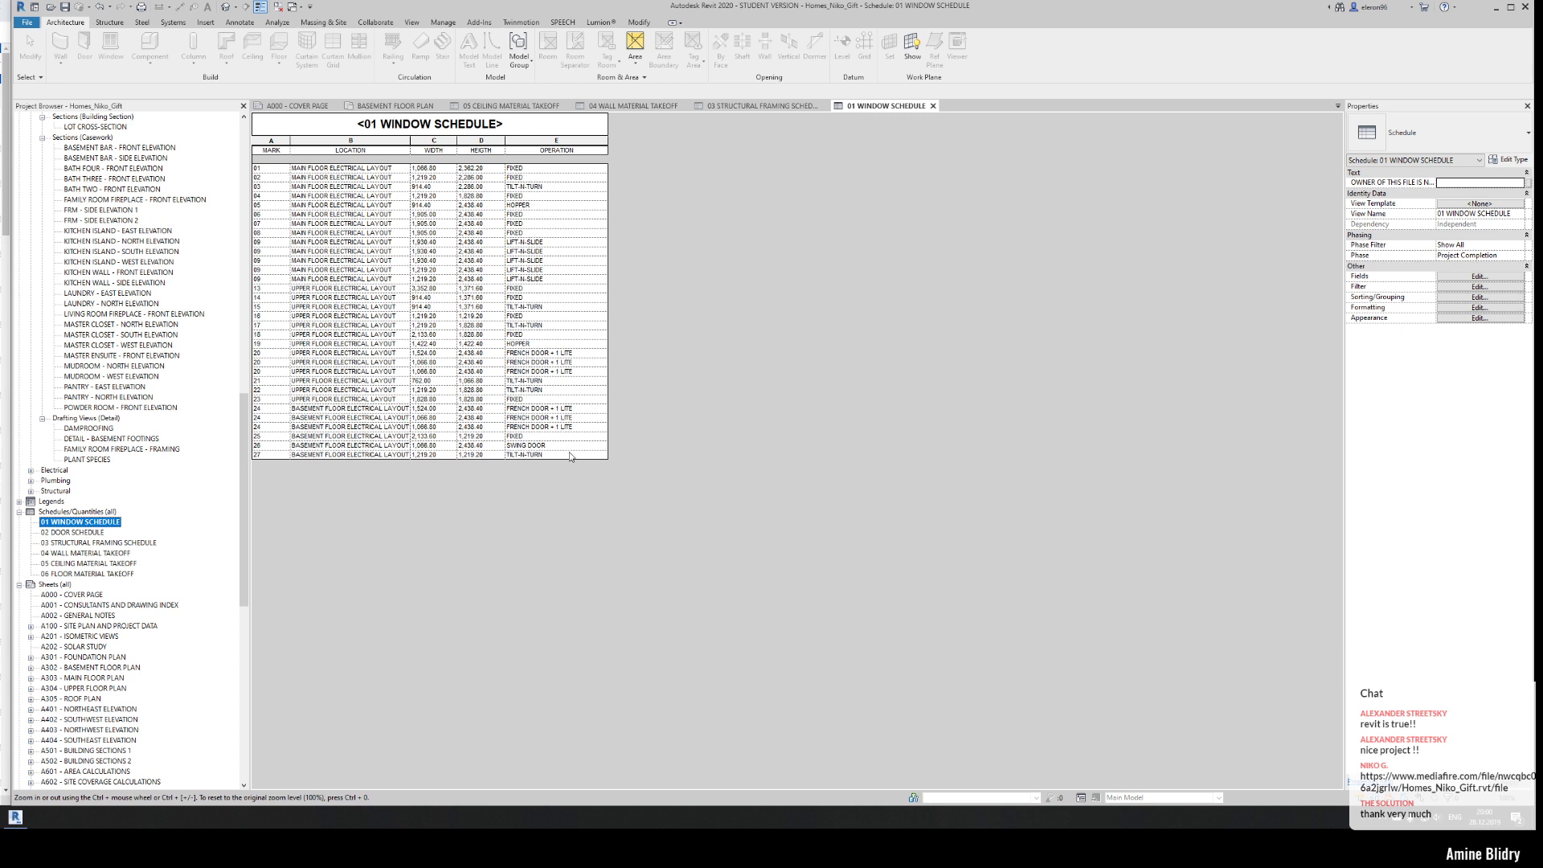
{"action": "left_click", "coordinate": [19, 502]}
{"action": "double_click", "coordinate": [69, 512]}
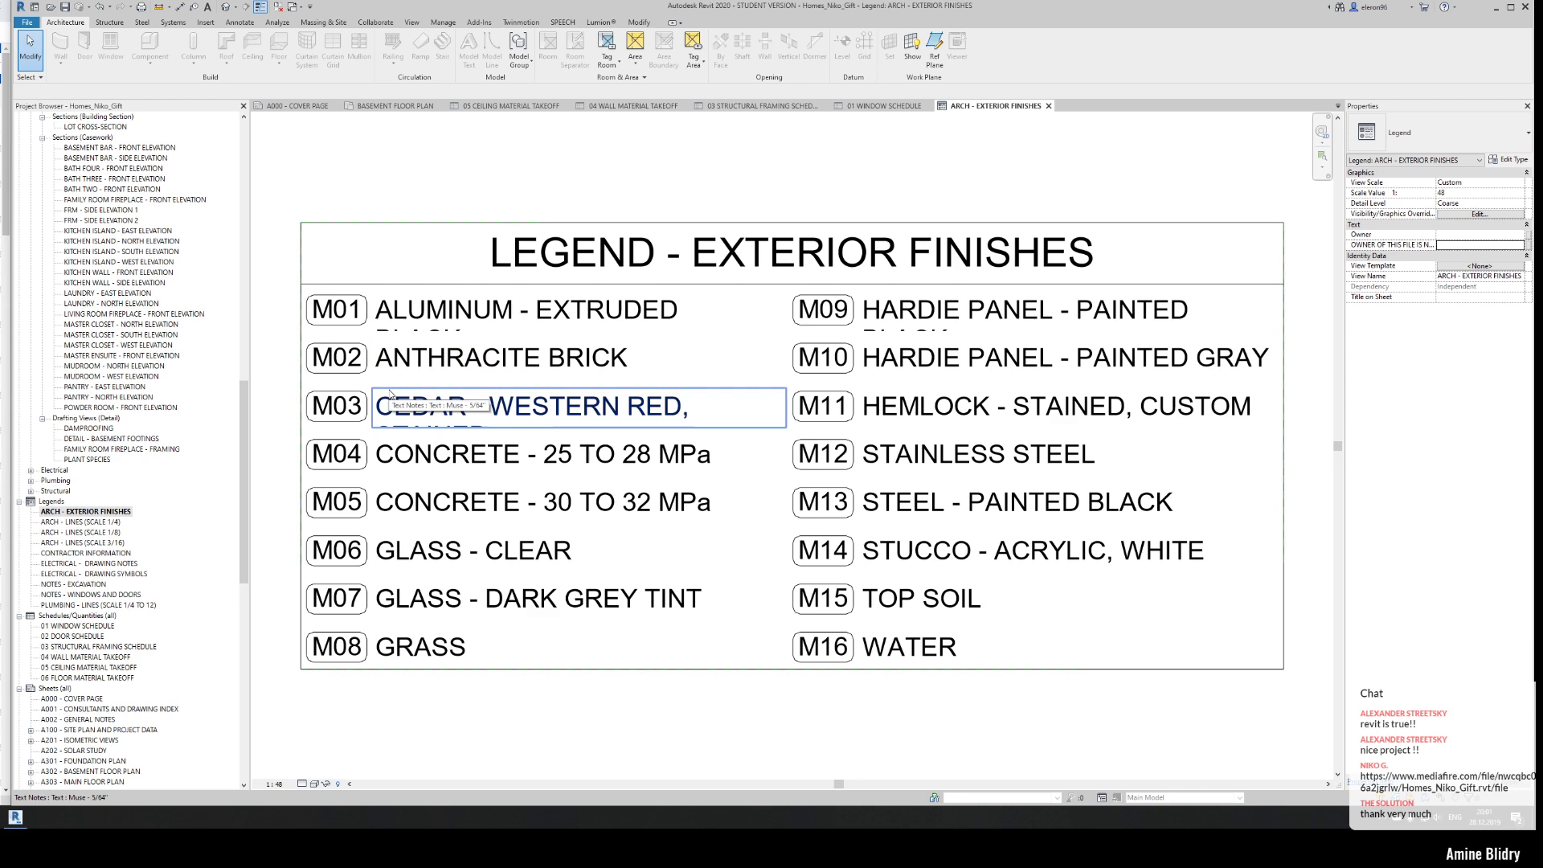
- Inspect the M03 cedar and M04 concrete text notes in the legend, opening the M03 text for editing without changing its wording
{"action": "scroll", "coordinate": [440, 420], "scroll_direction": "up", "scroll_amount": 4}
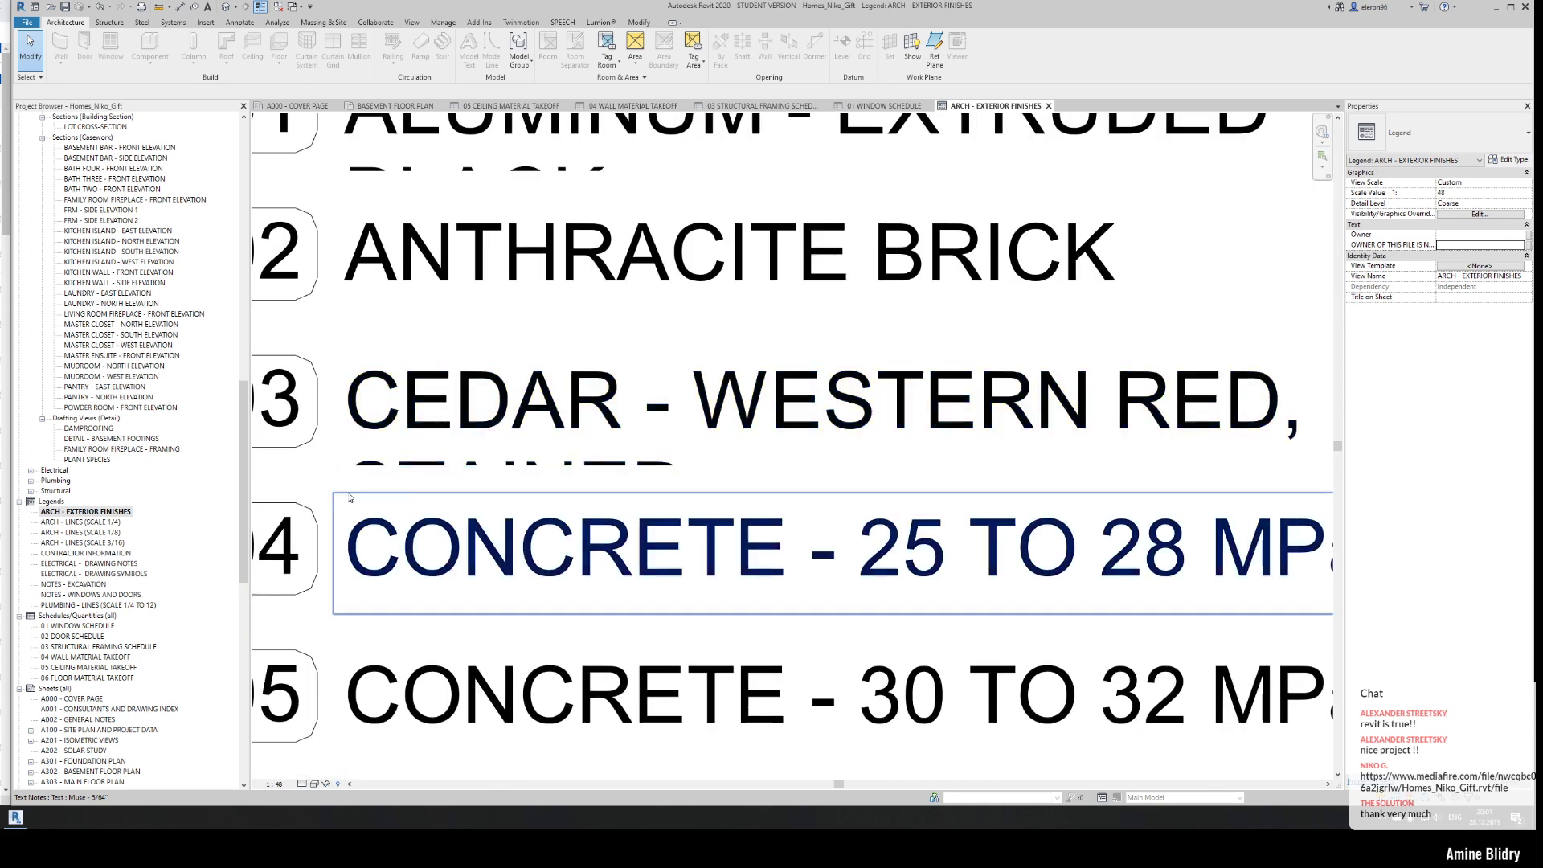
{"action": "left_click", "coordinate": [438, 446]}
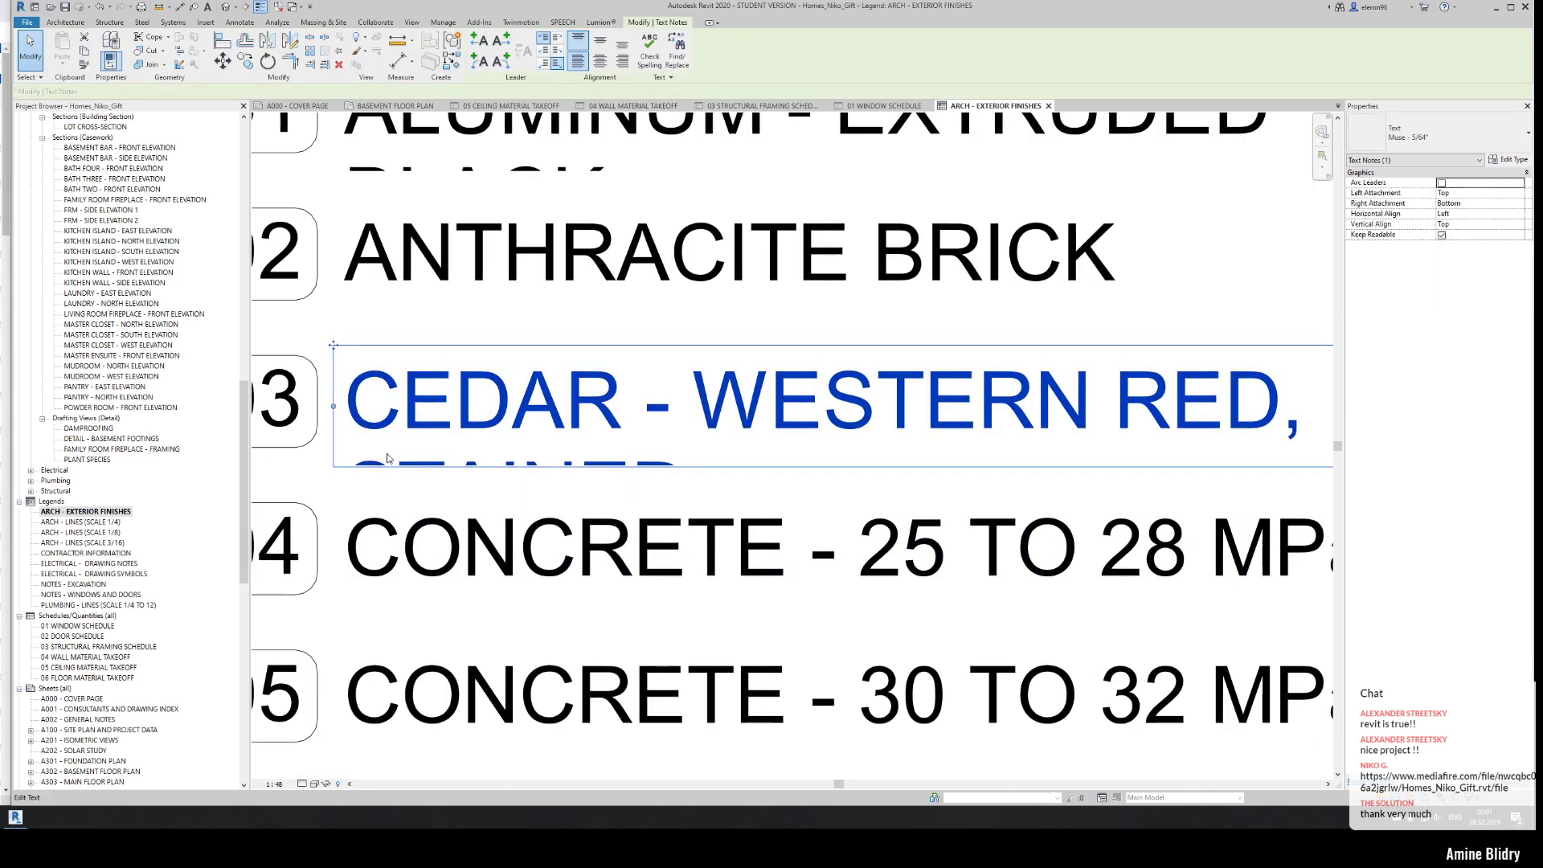
{"action": "double_click", "coordinate": [434, 428]}
{"action": "scroll", "coordinate": [519, 467], "scroll_direction": "down", "scroll_amount": 4}
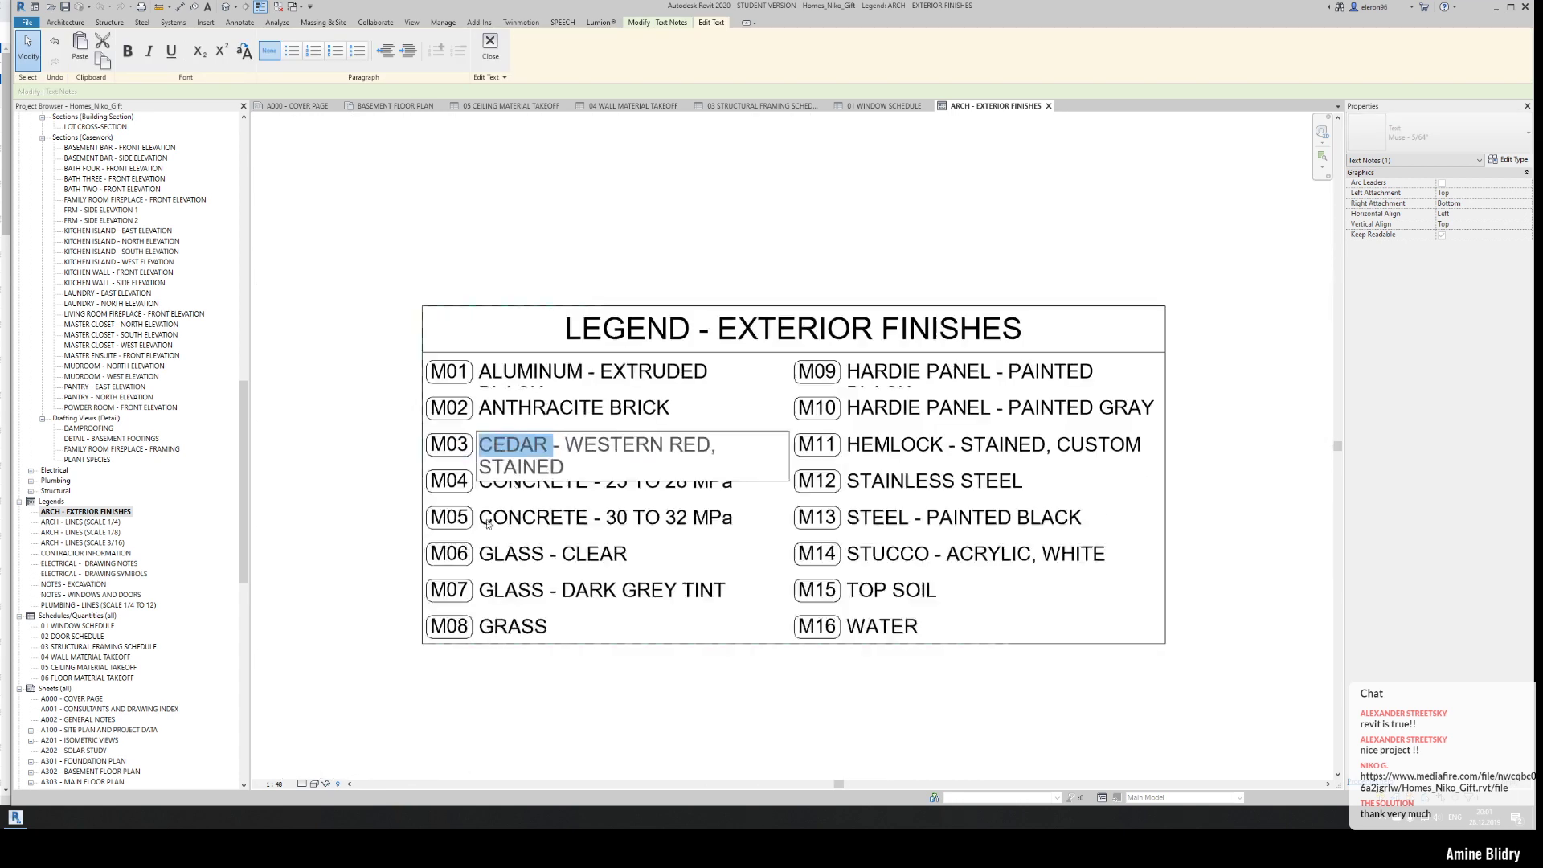
{"action": "left_click", "coordinate": [365, 537]}
{"action": "left_click", "coordinate": [410, 426]}
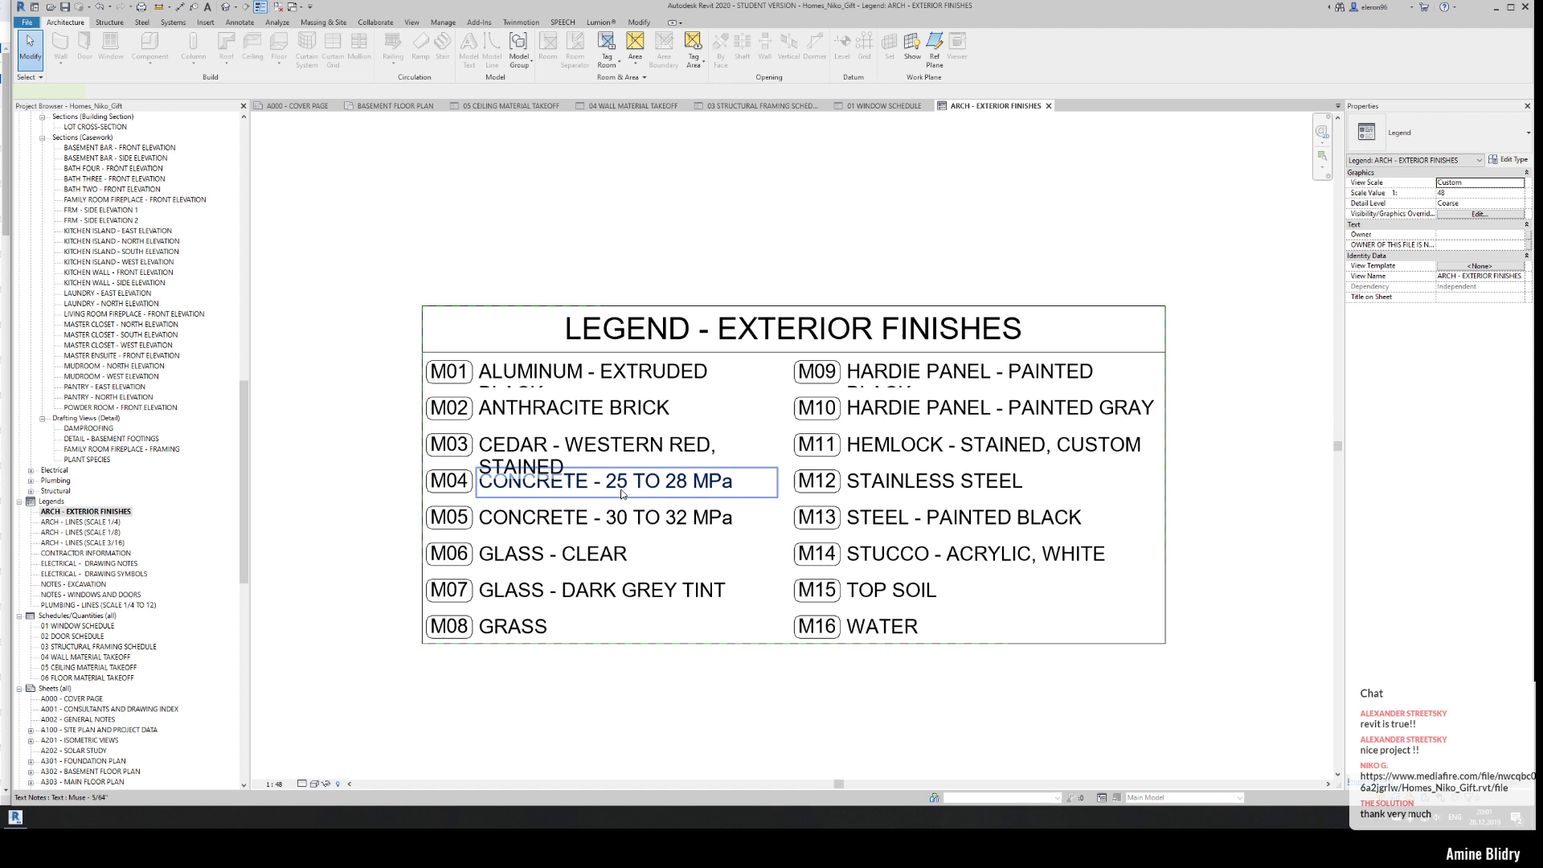
{"action": "left_click", "coordinate": [557, 476]}
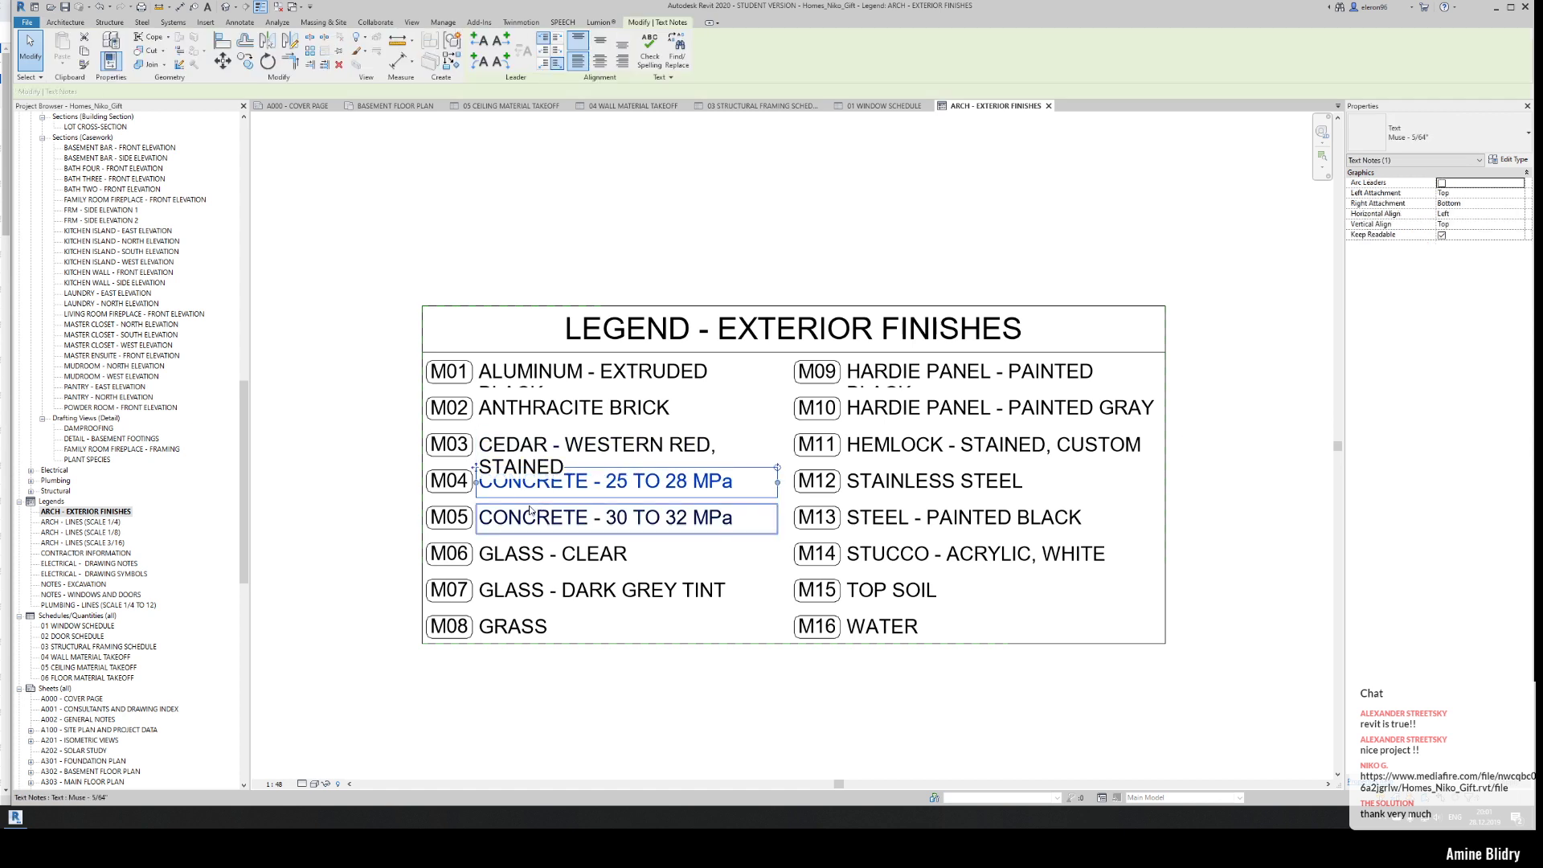
{"action": "left_click", "coordinate": [352, 503]}
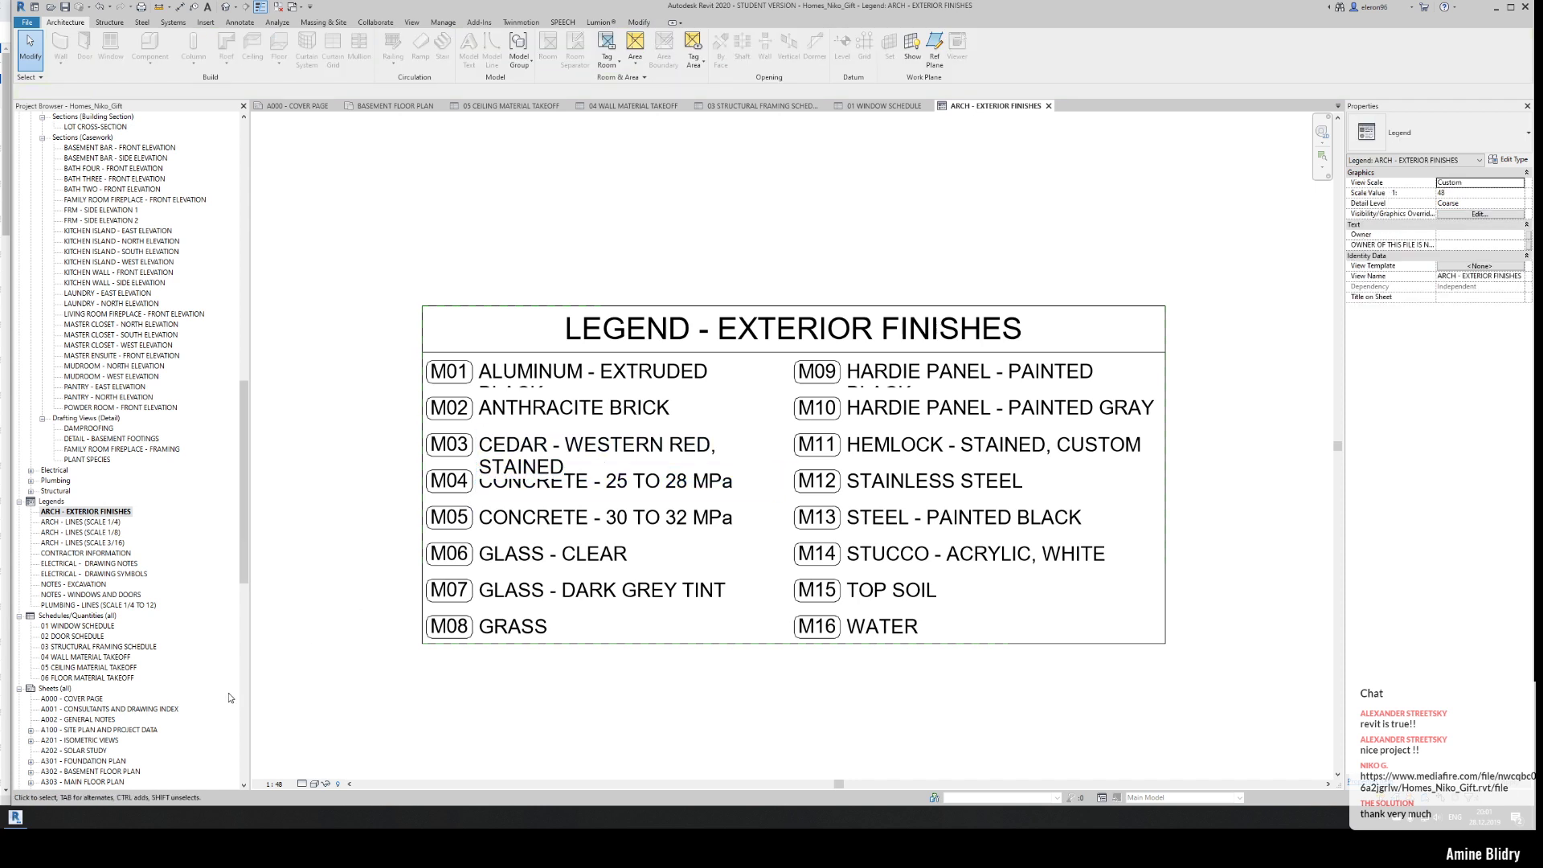
- Switch to Tor Browser and go to udemy.com
{"action": "left_click", "coordinate": [164, 768]}
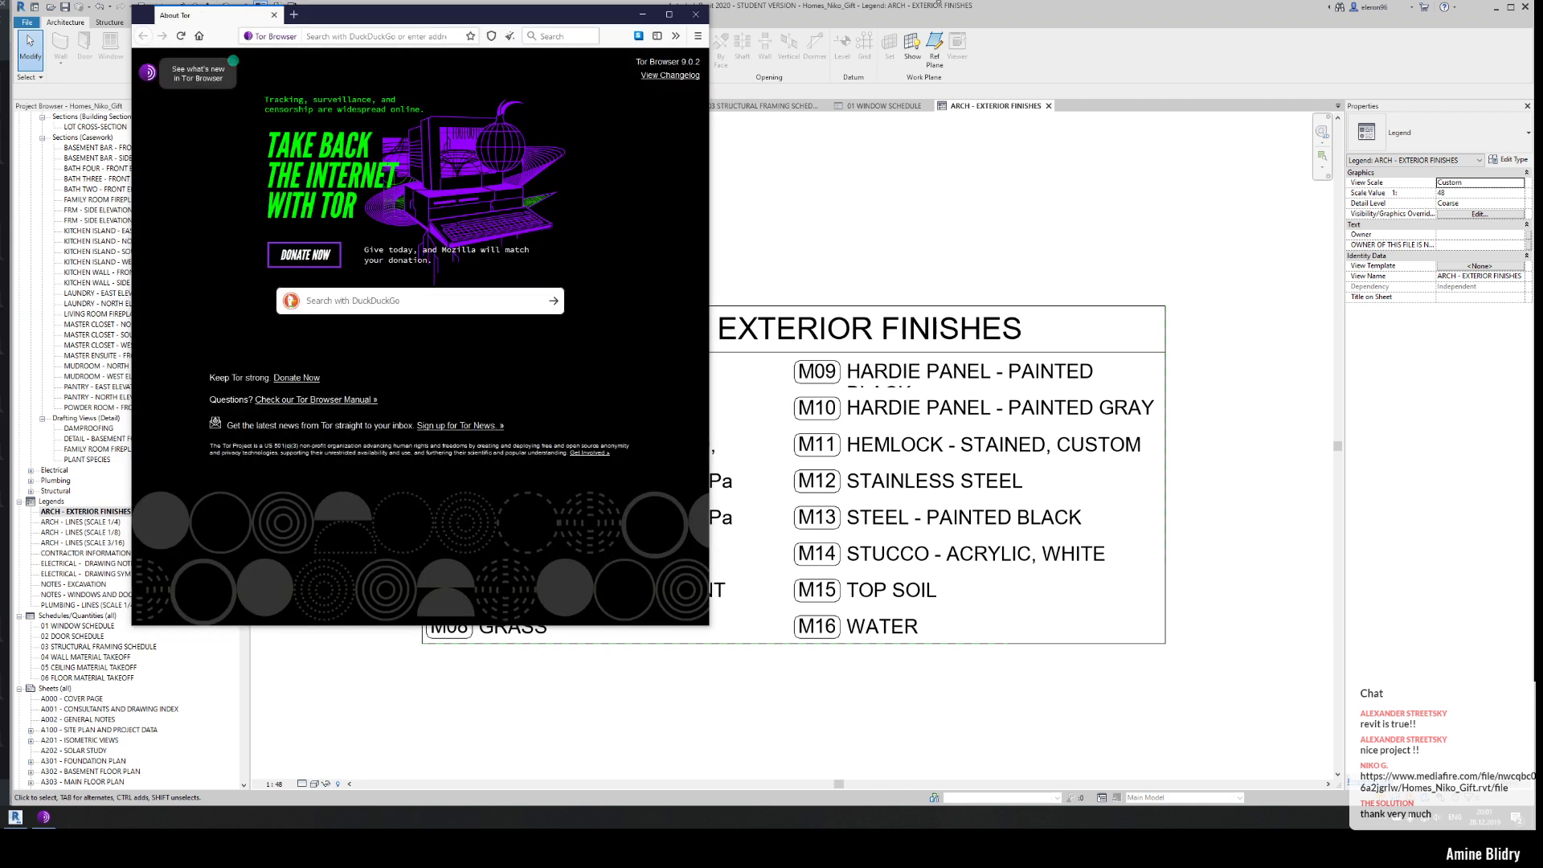
{"action": "left_click", "coordinate": [336, 36]}
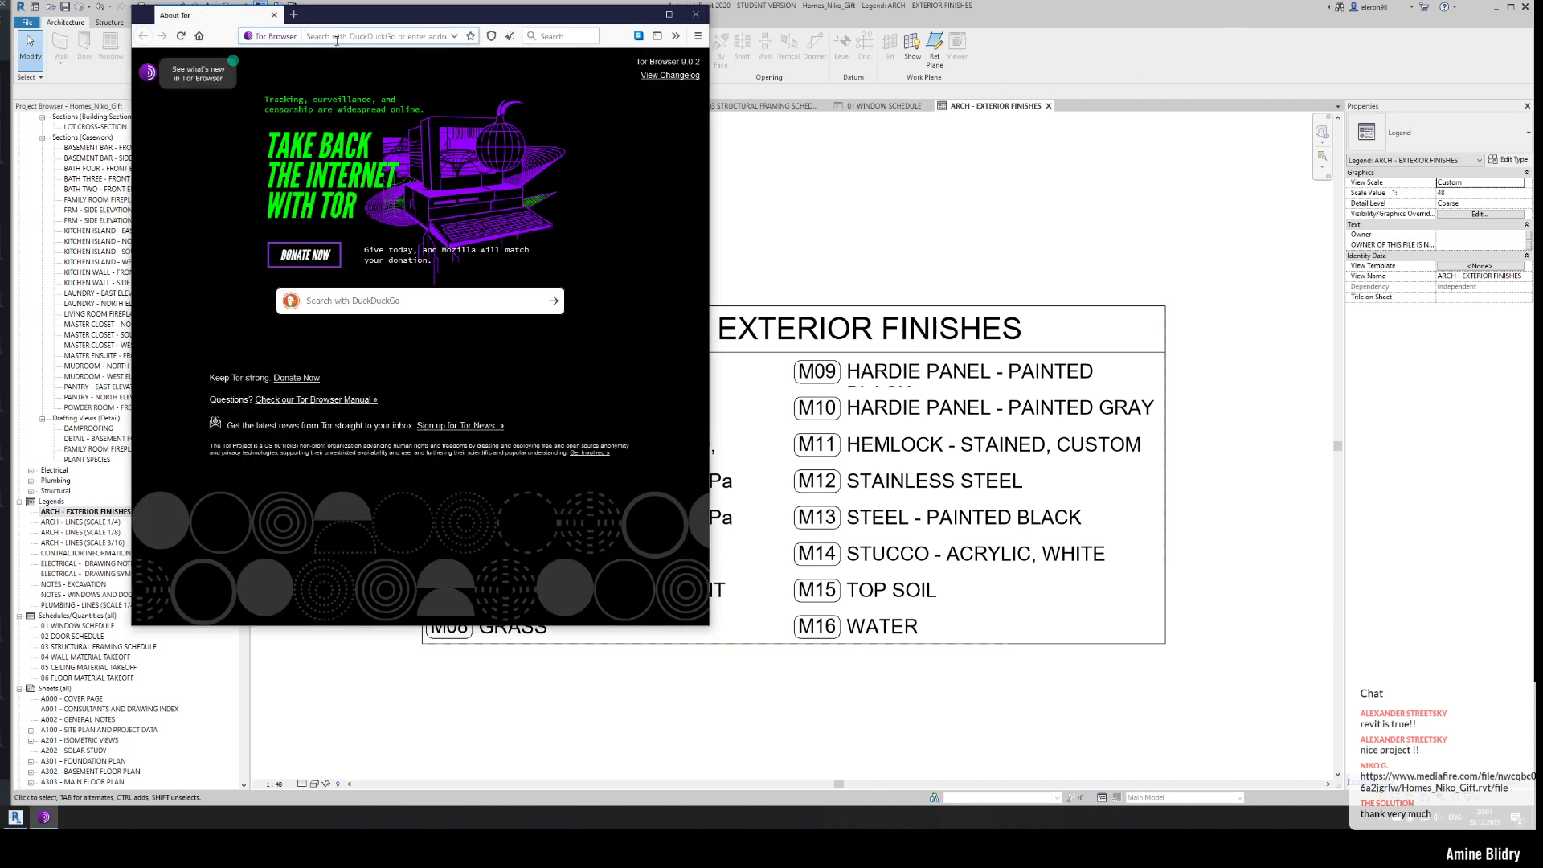
{"action": "type", "text": "udemyu"}
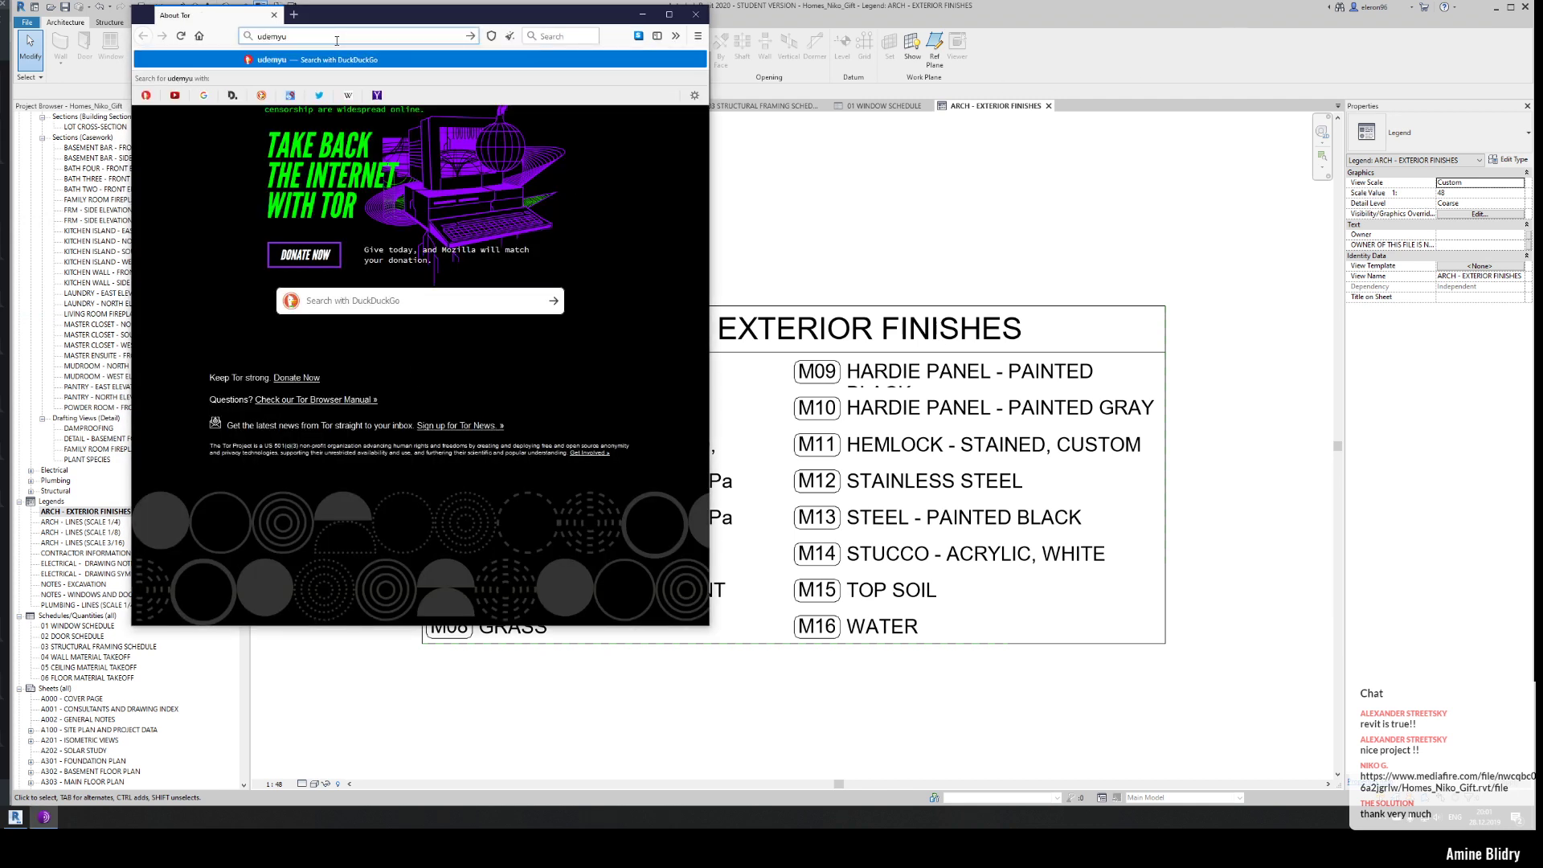
{"action": "key", "text": "BackSpace"}
{"action": "type", "text": ".com"}
{"action": "key", "text": "Return"}
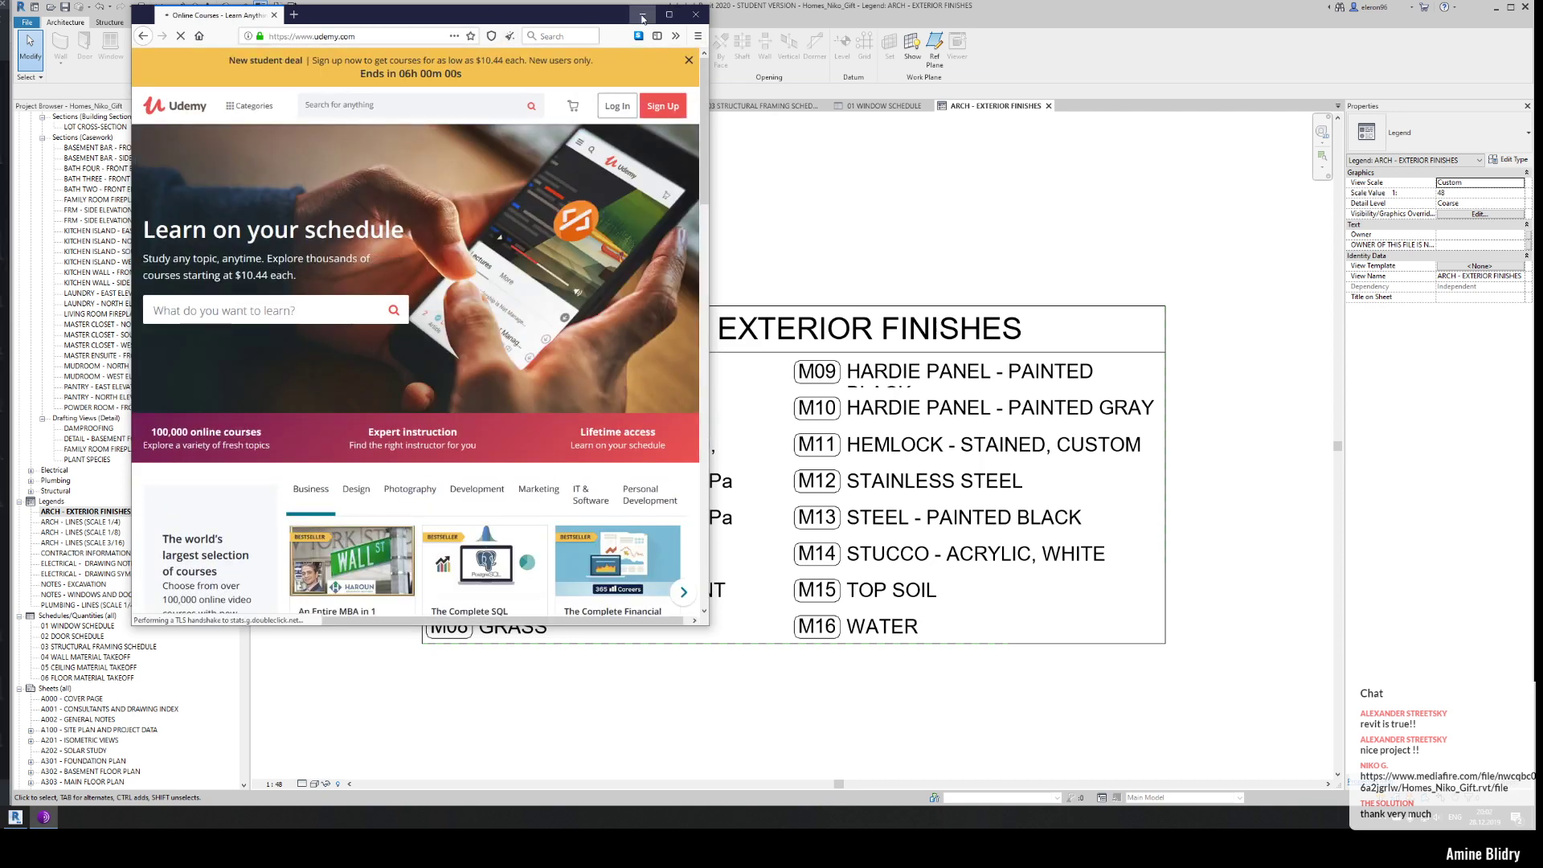
- Enlarge the browser window to fill the screen and search Udemy's courses for dynamo
{"action": "left_click_drag", "start_coordinate": [555, 16], "coordinate": [772, 2]}
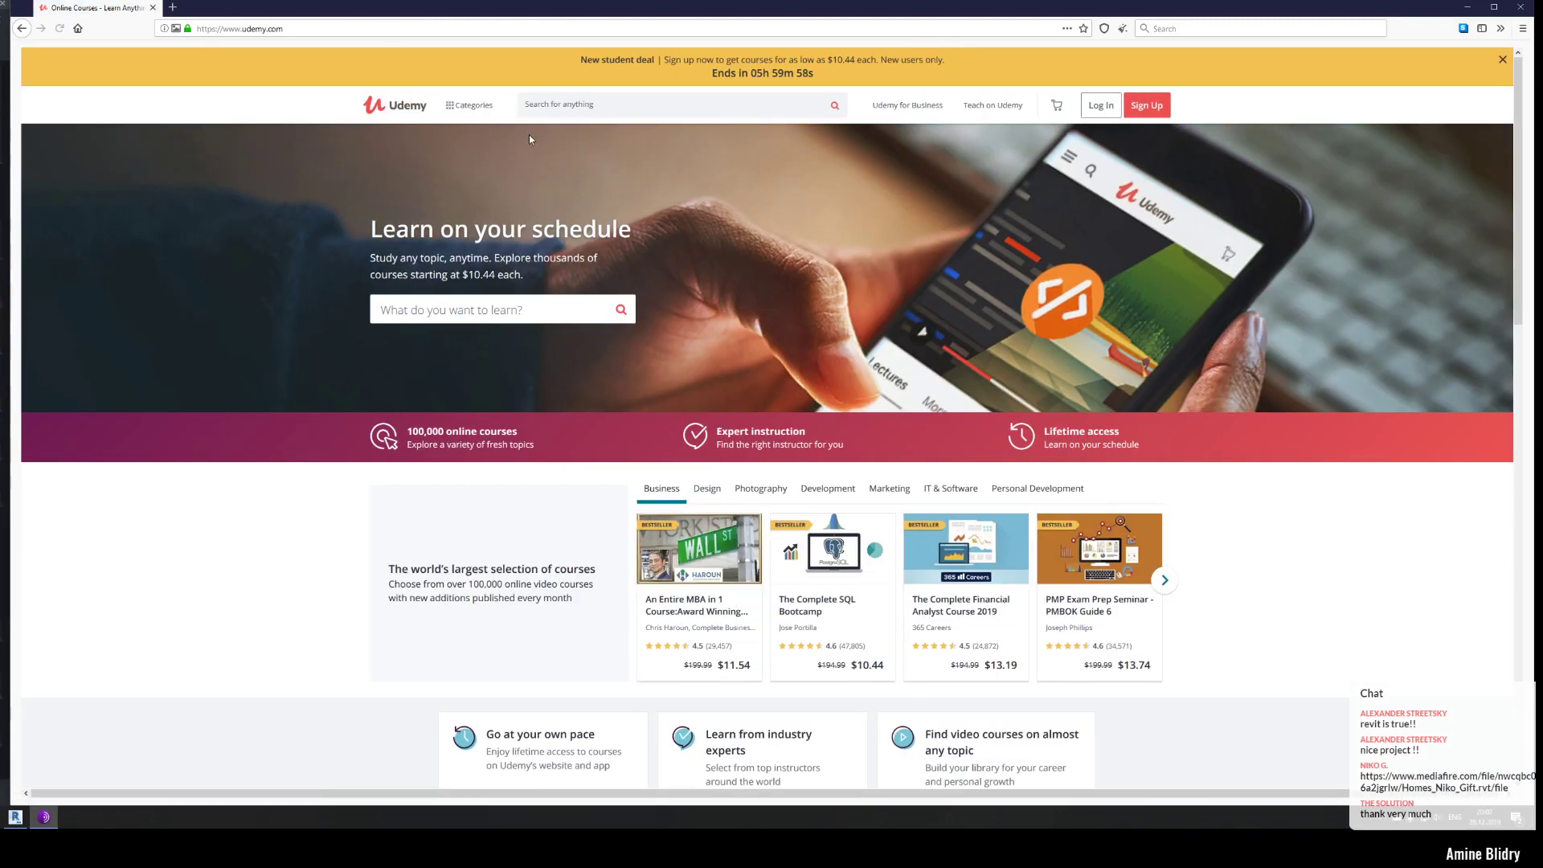
{"action": "left_click", "coordinate": [601, 110]}
{"action": "type", "text": "dym"}
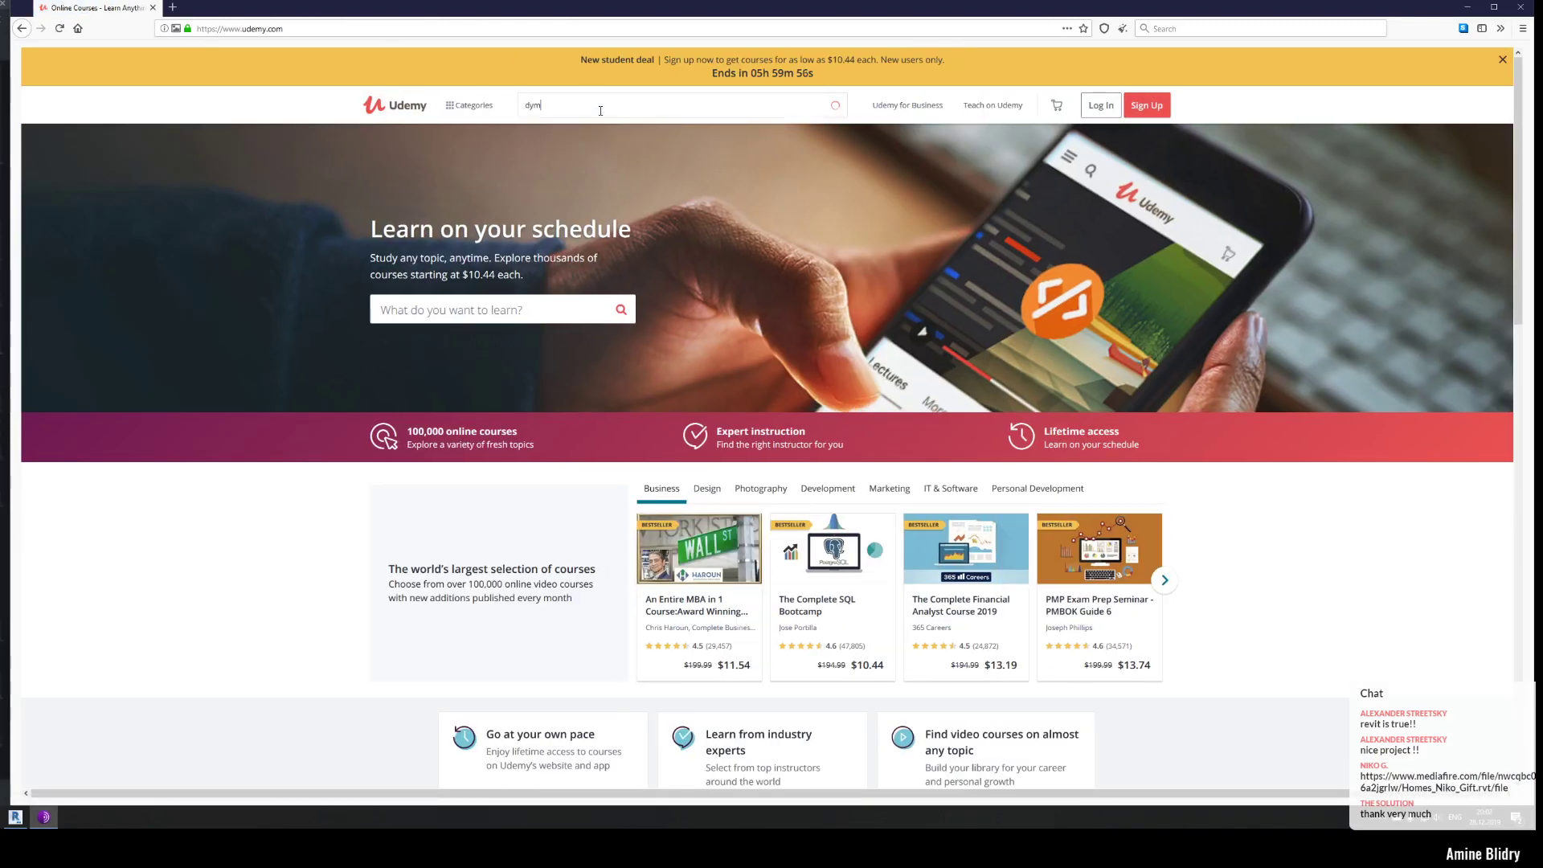
{"action": "key", "text": "BackSpace"}
{"action": "type", "text": "namo"}
{"action": "key", "text": "Return"}
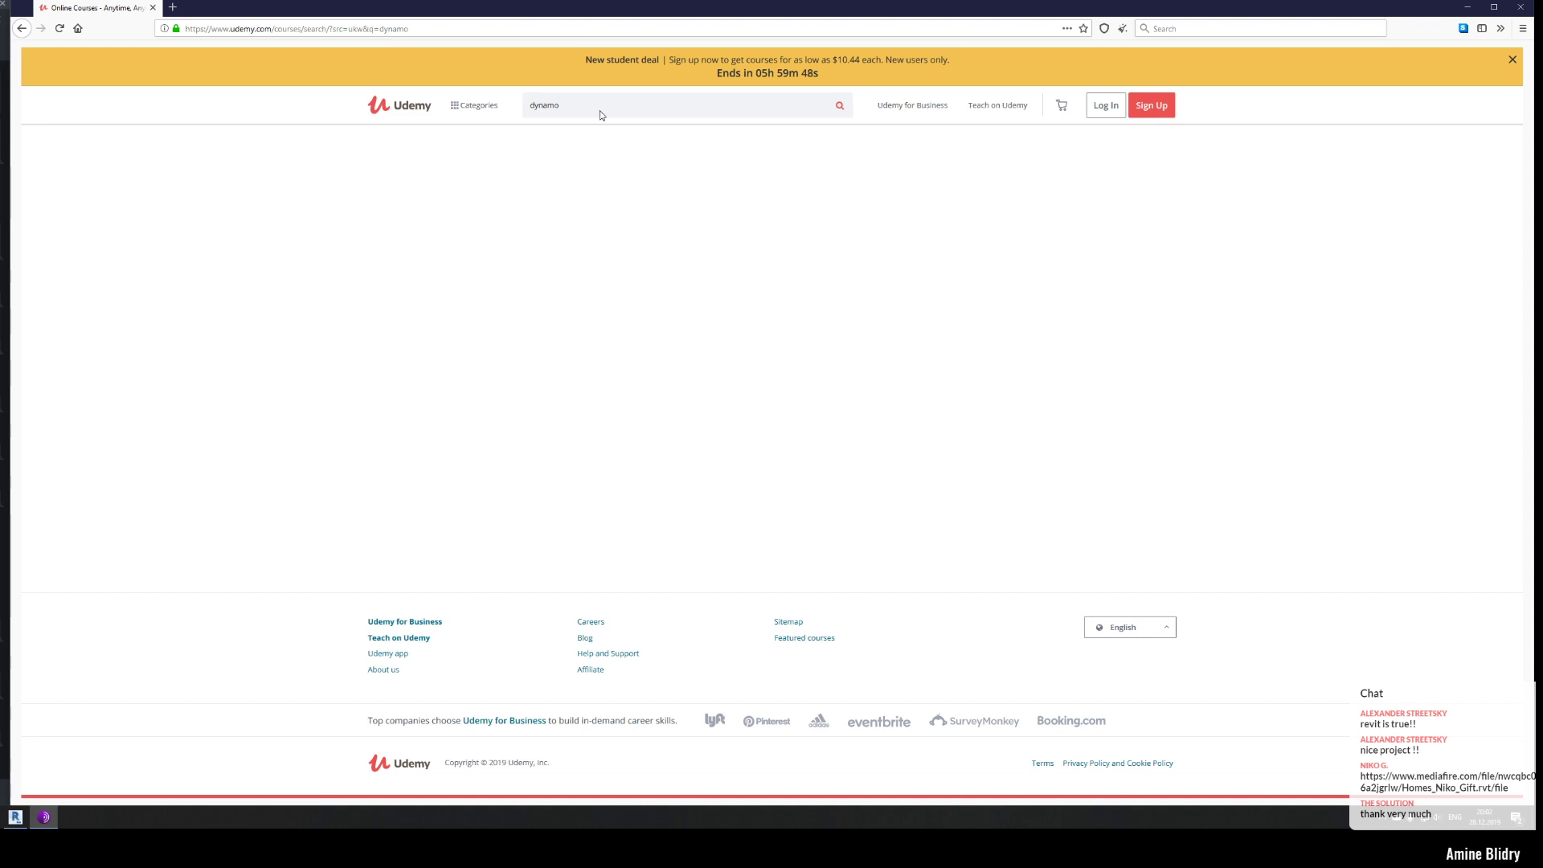
- Look through the course results and open the Dynamo for Beginners course
{"action": "scroll", "coordinate": [565, 340], "scroll_direction": "down", "scroll_amount": 3}
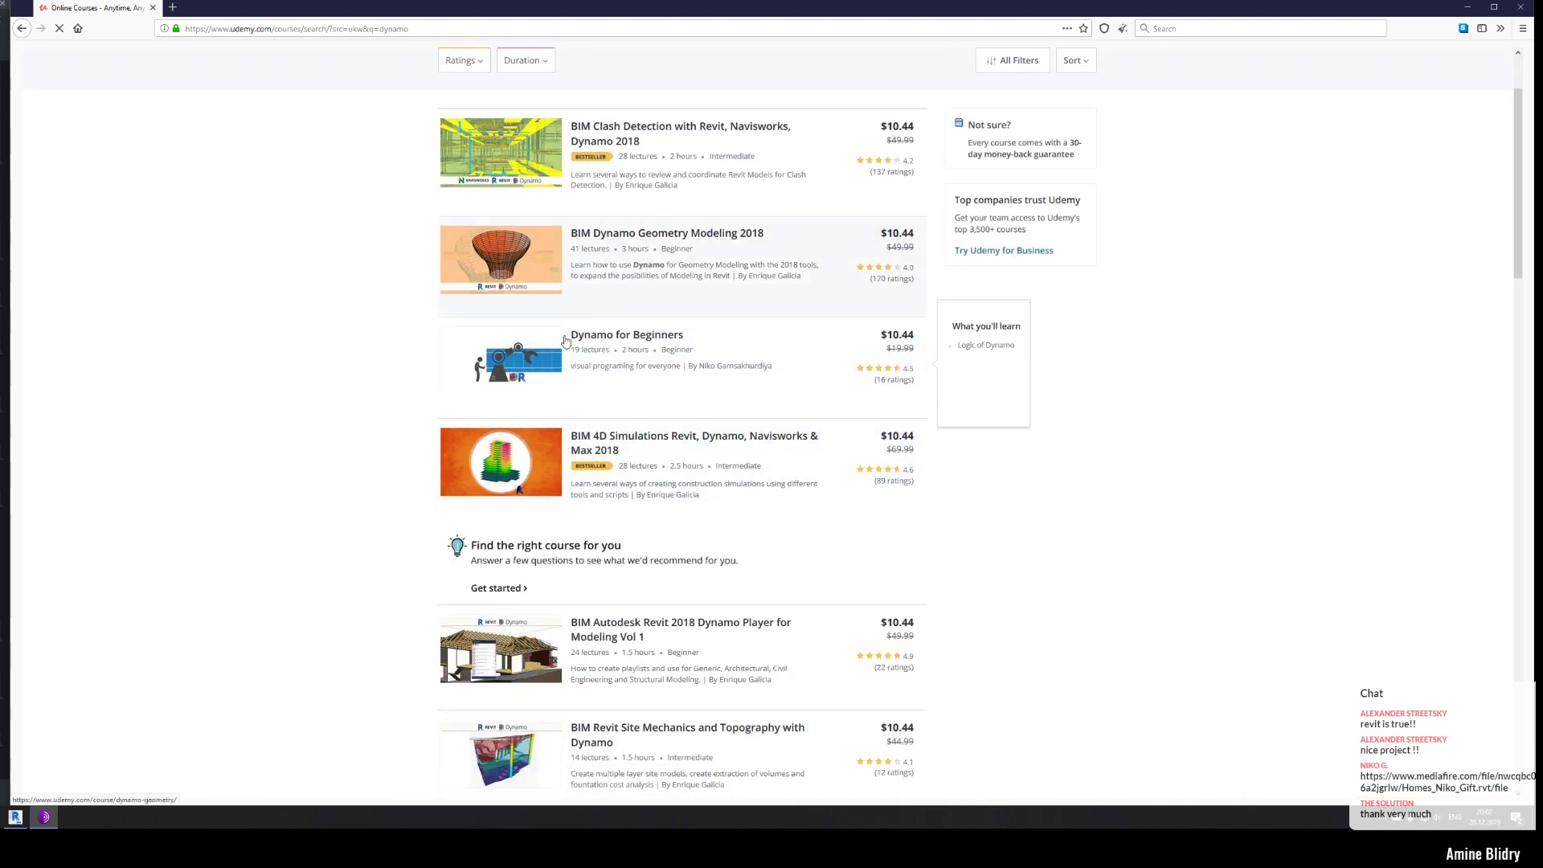
{"action": "scroll", "coordinate": [545, 406], "scroll_direction": "up", "scroll_amount": 3}
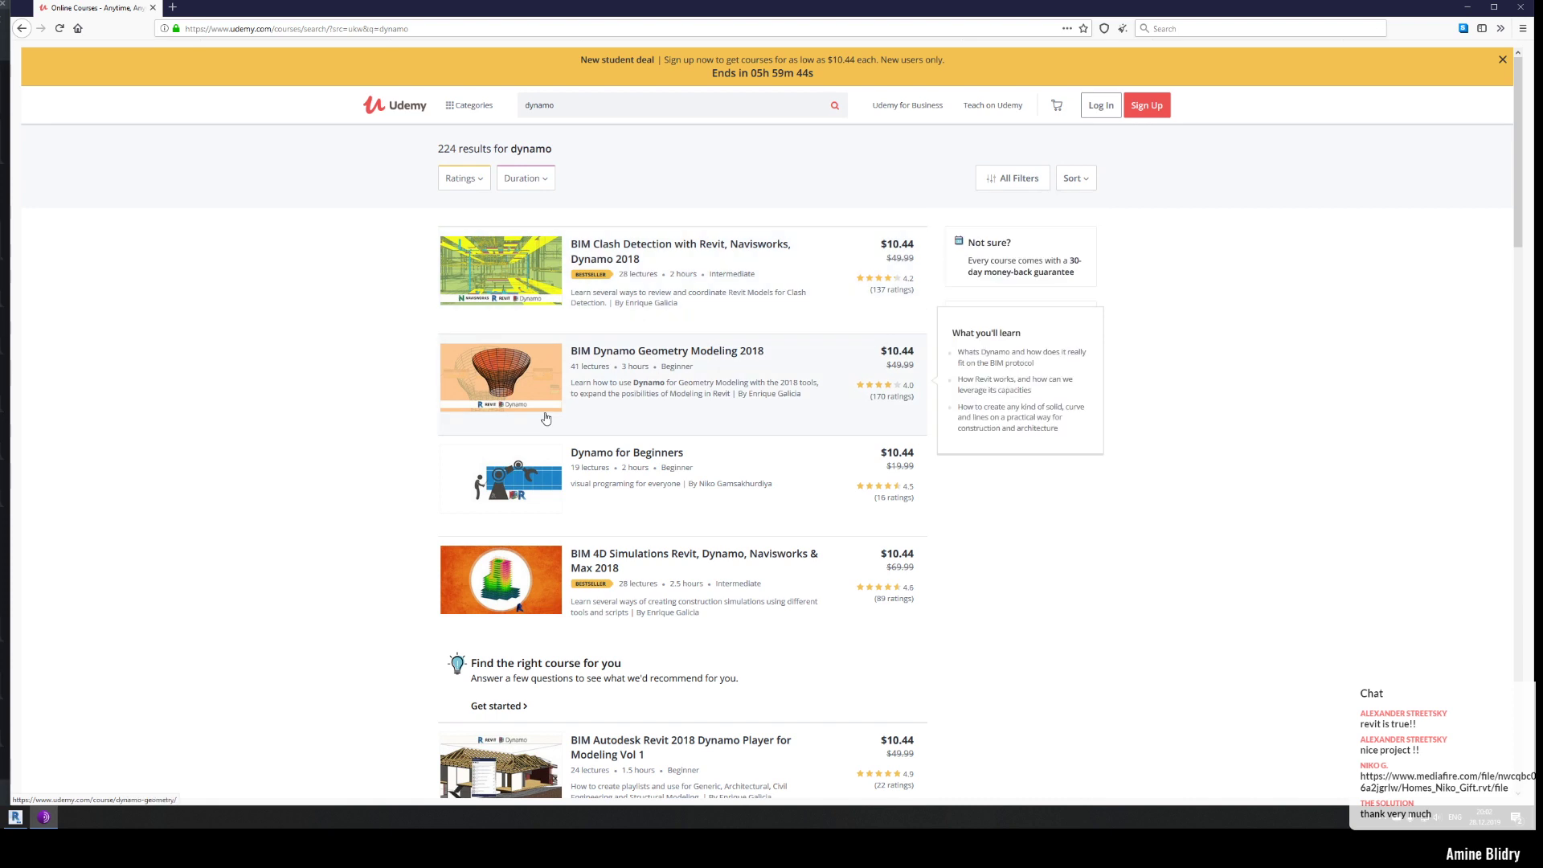
{"action": "left_click", "coordinate": [619, 459]}
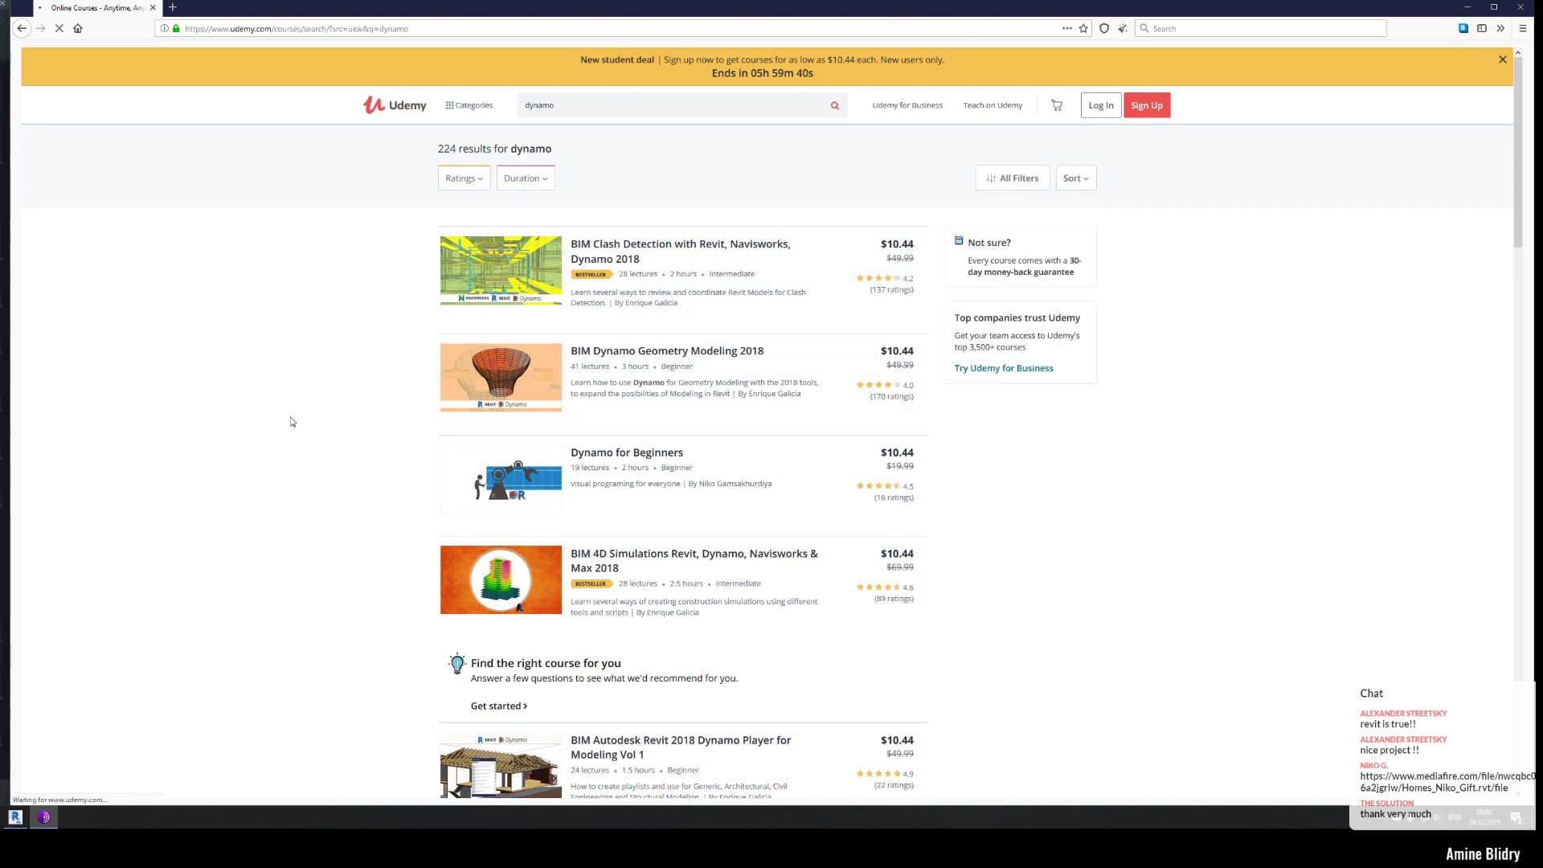
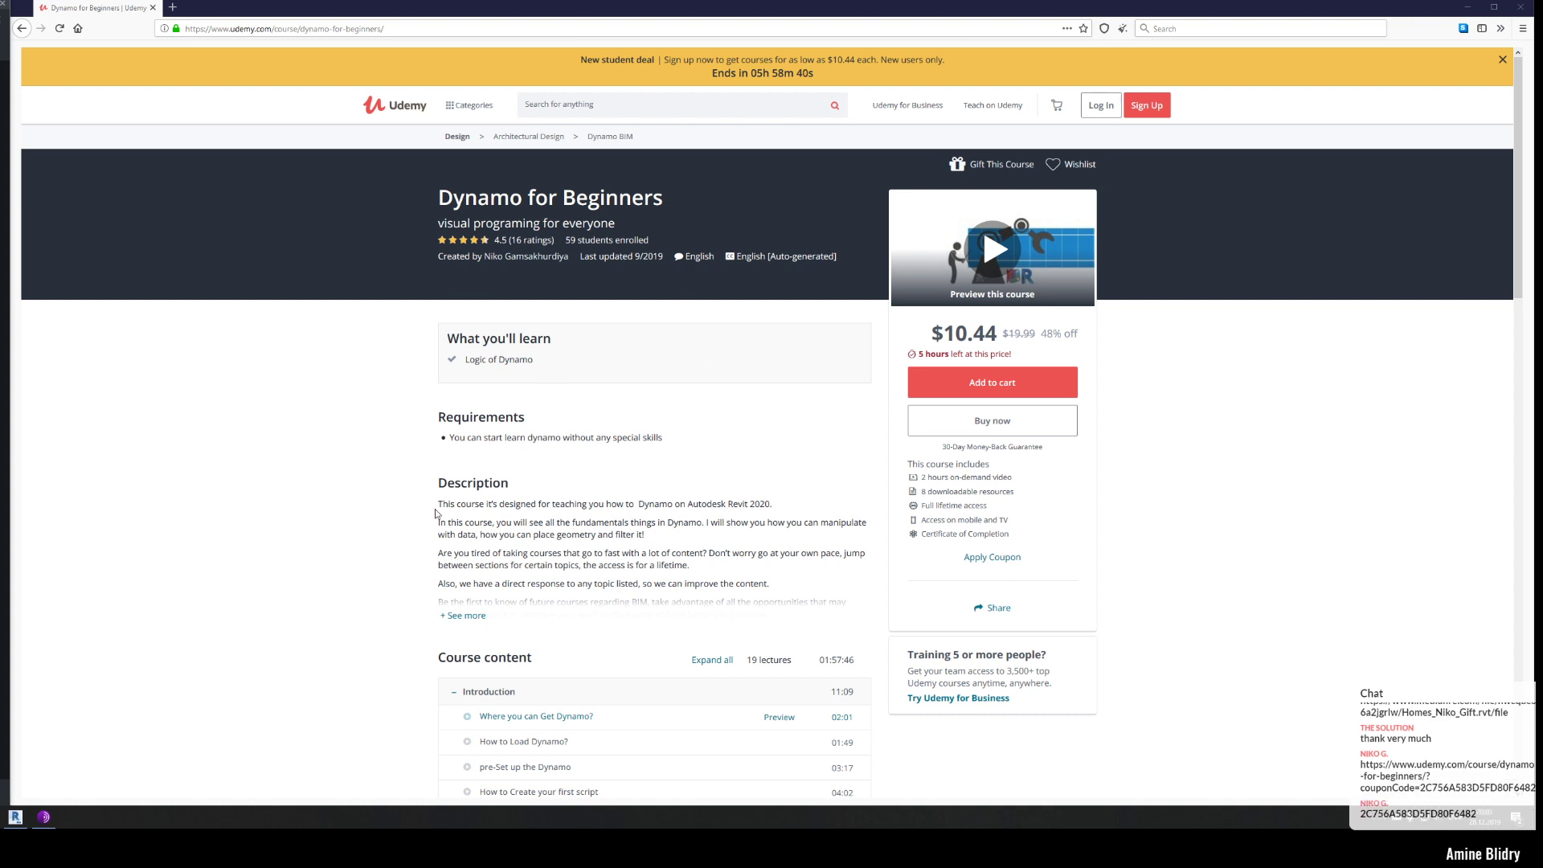
- Look over the course's description and content, move the browser window out of the way and return to Revit
{"action": "scroll", "coordinate": [435, 514], "scroll_direction": "down", "scroll_amount": 3}
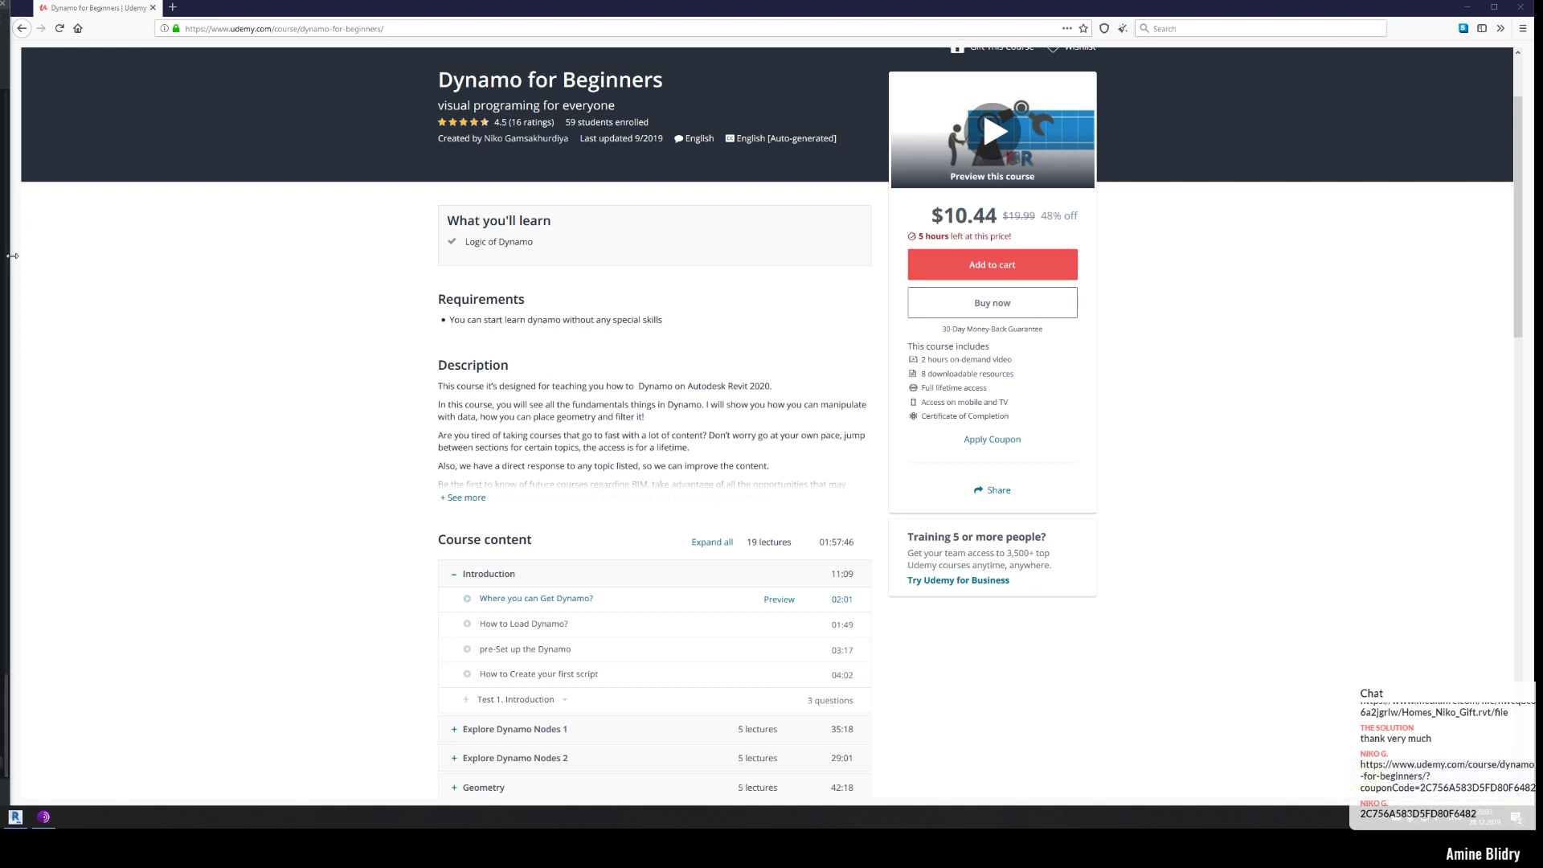
{"action": "left_click_drag", "start_coordinate": [12, 255], "coordinate": [1358, 285]}
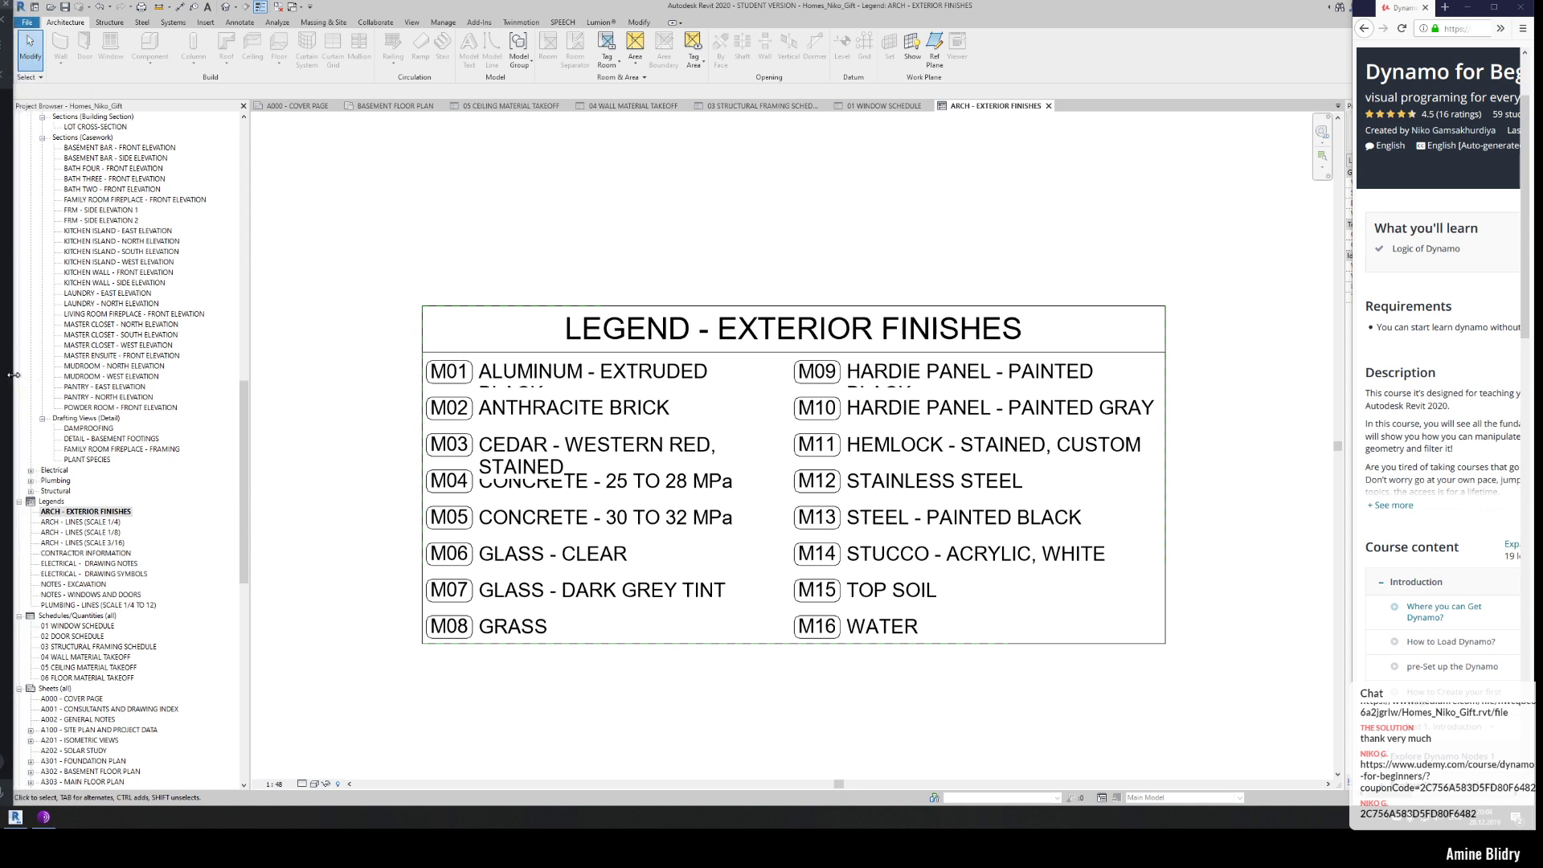
{"action": "left_click", "coordinate": [383, 3]}
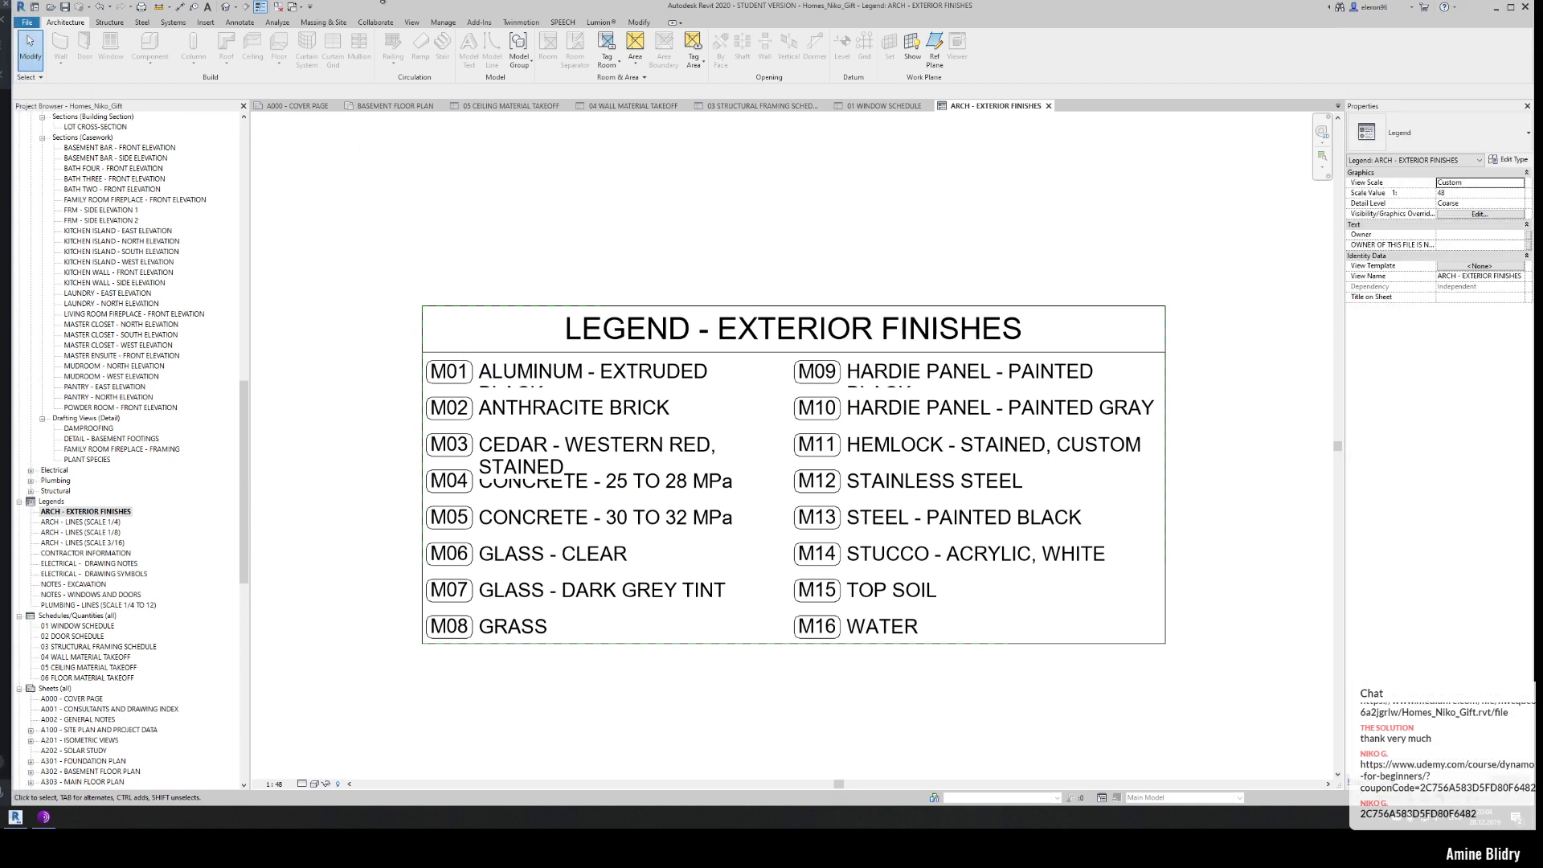